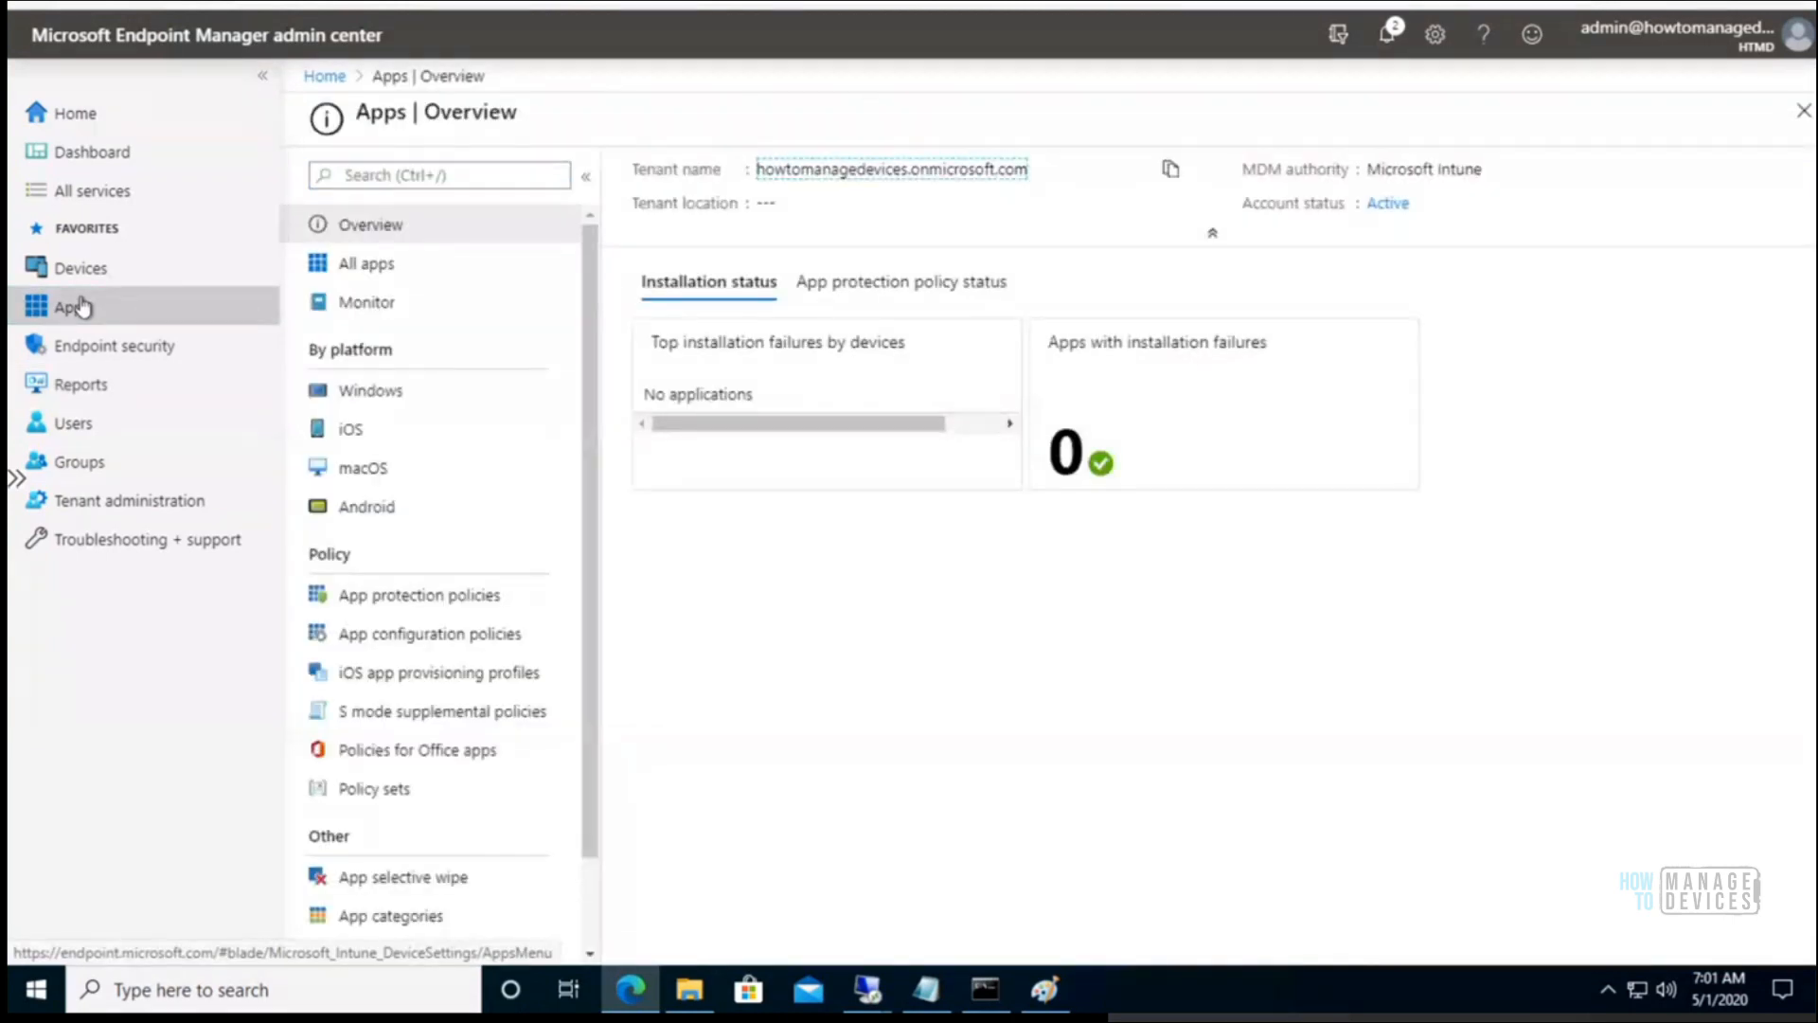
- Open the list of all apps and check the signed-in account's details in Microsoft Store for Business
click(365, 265)
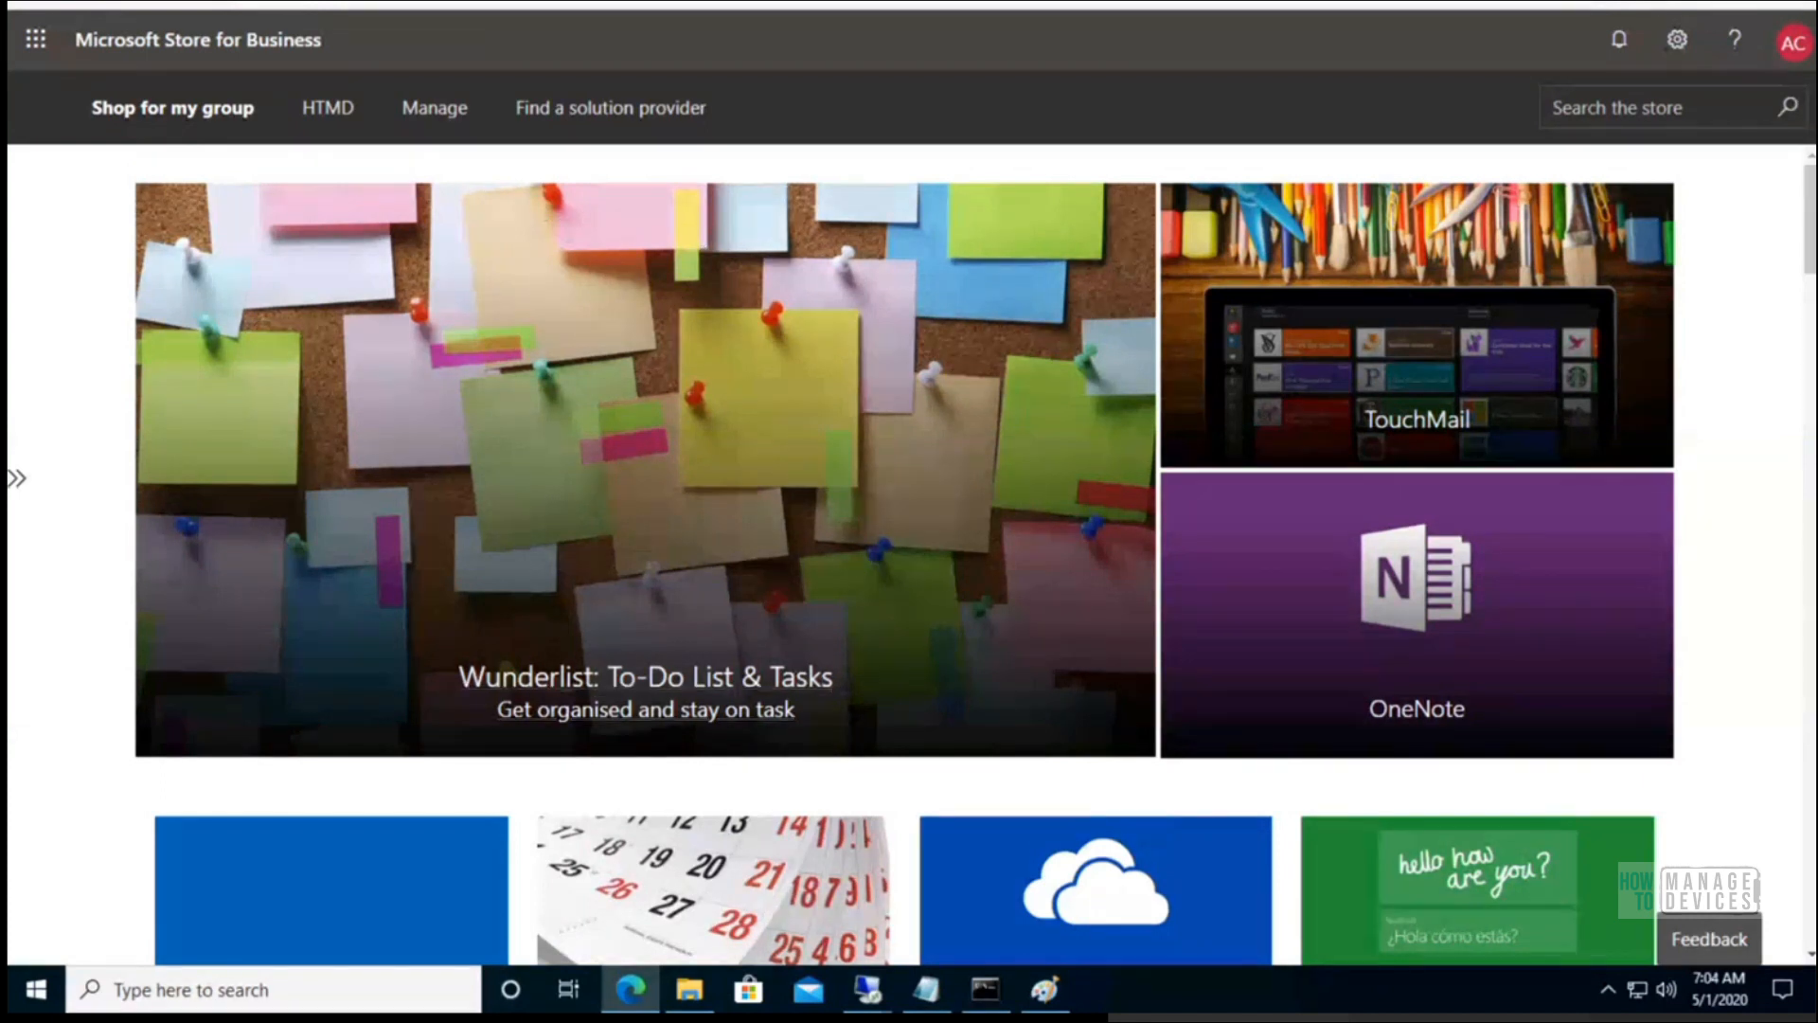
click(1793, 45)
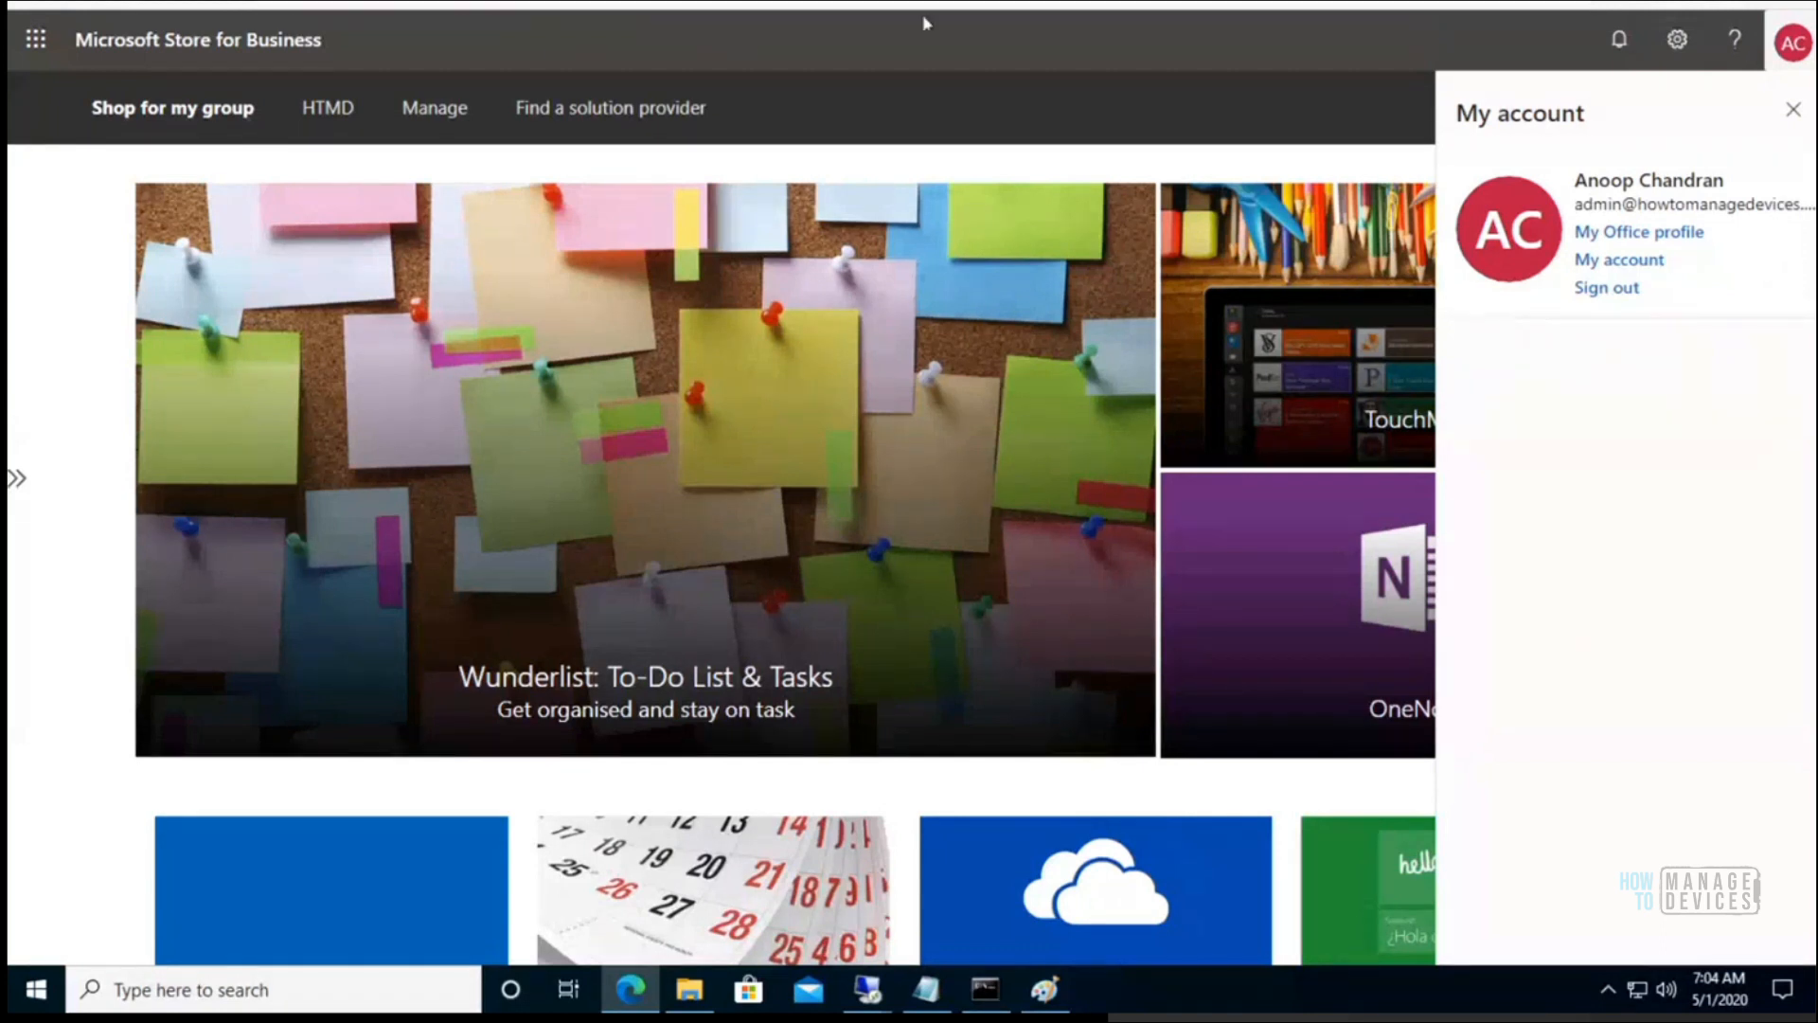
click(1792, 108)
- Search the store for "onenote" and open the OneNote app from the HTMD results
click(1546, 110)
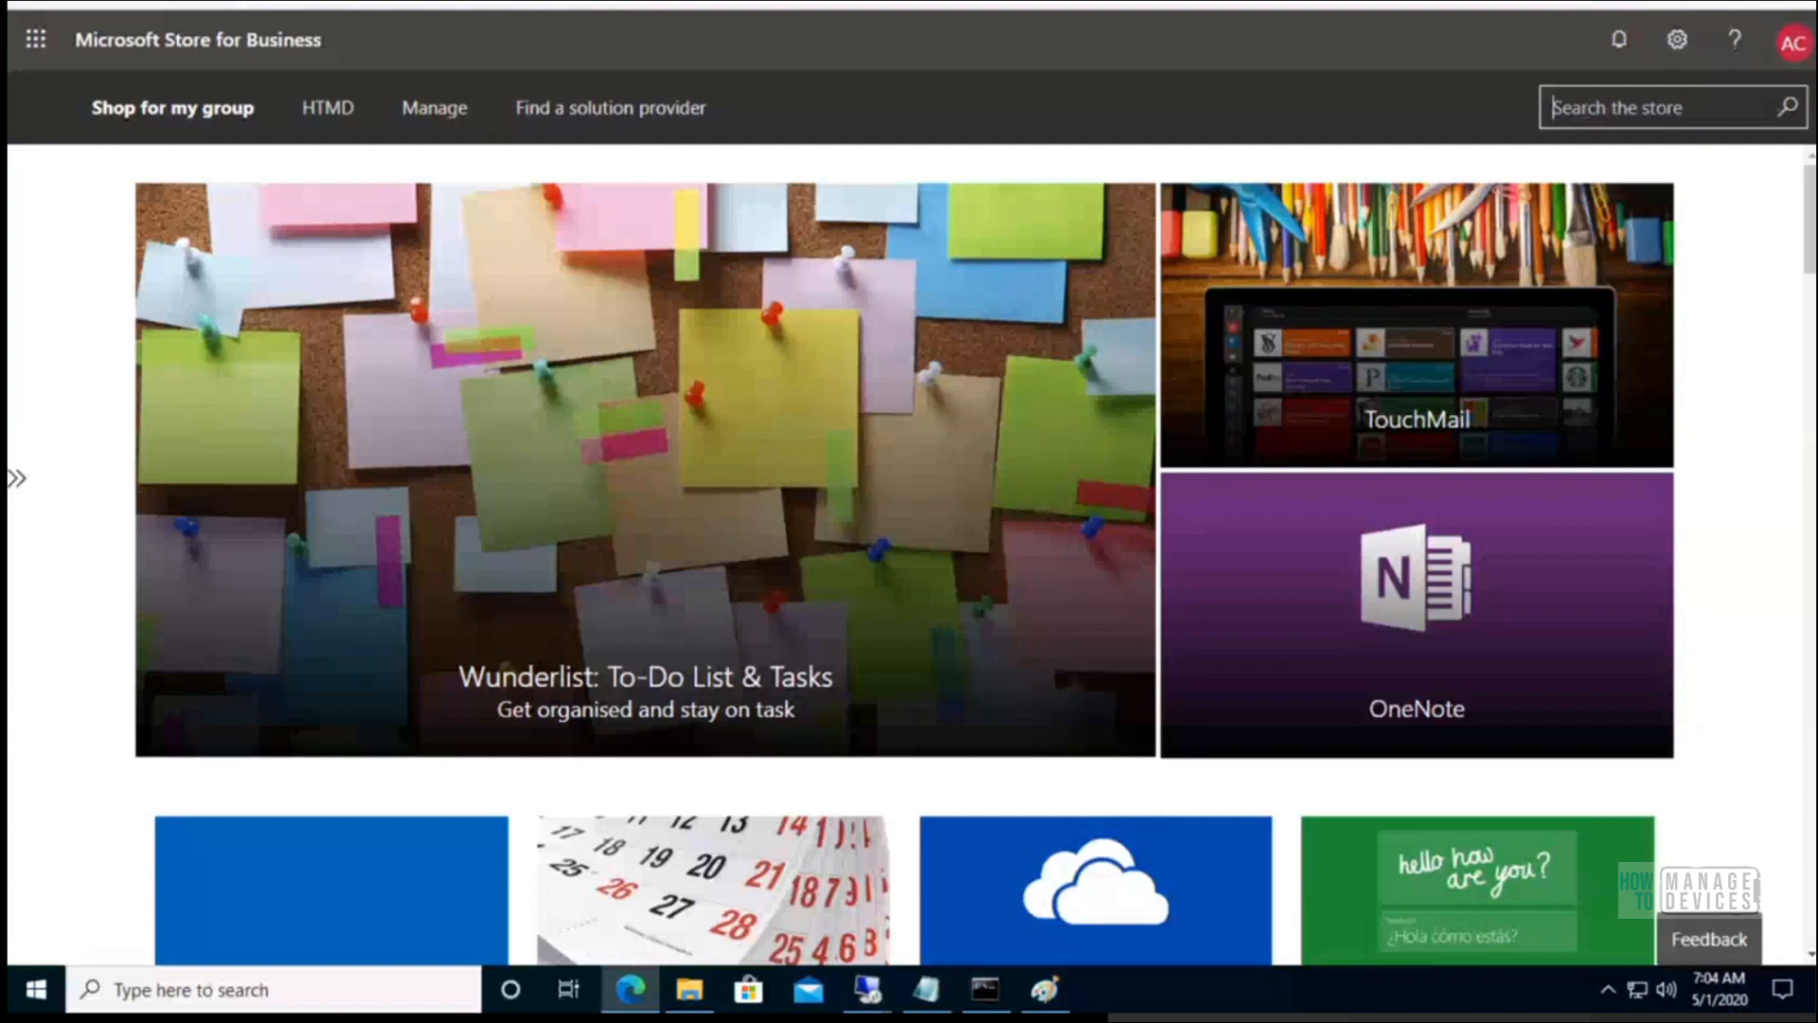
text(onenote)
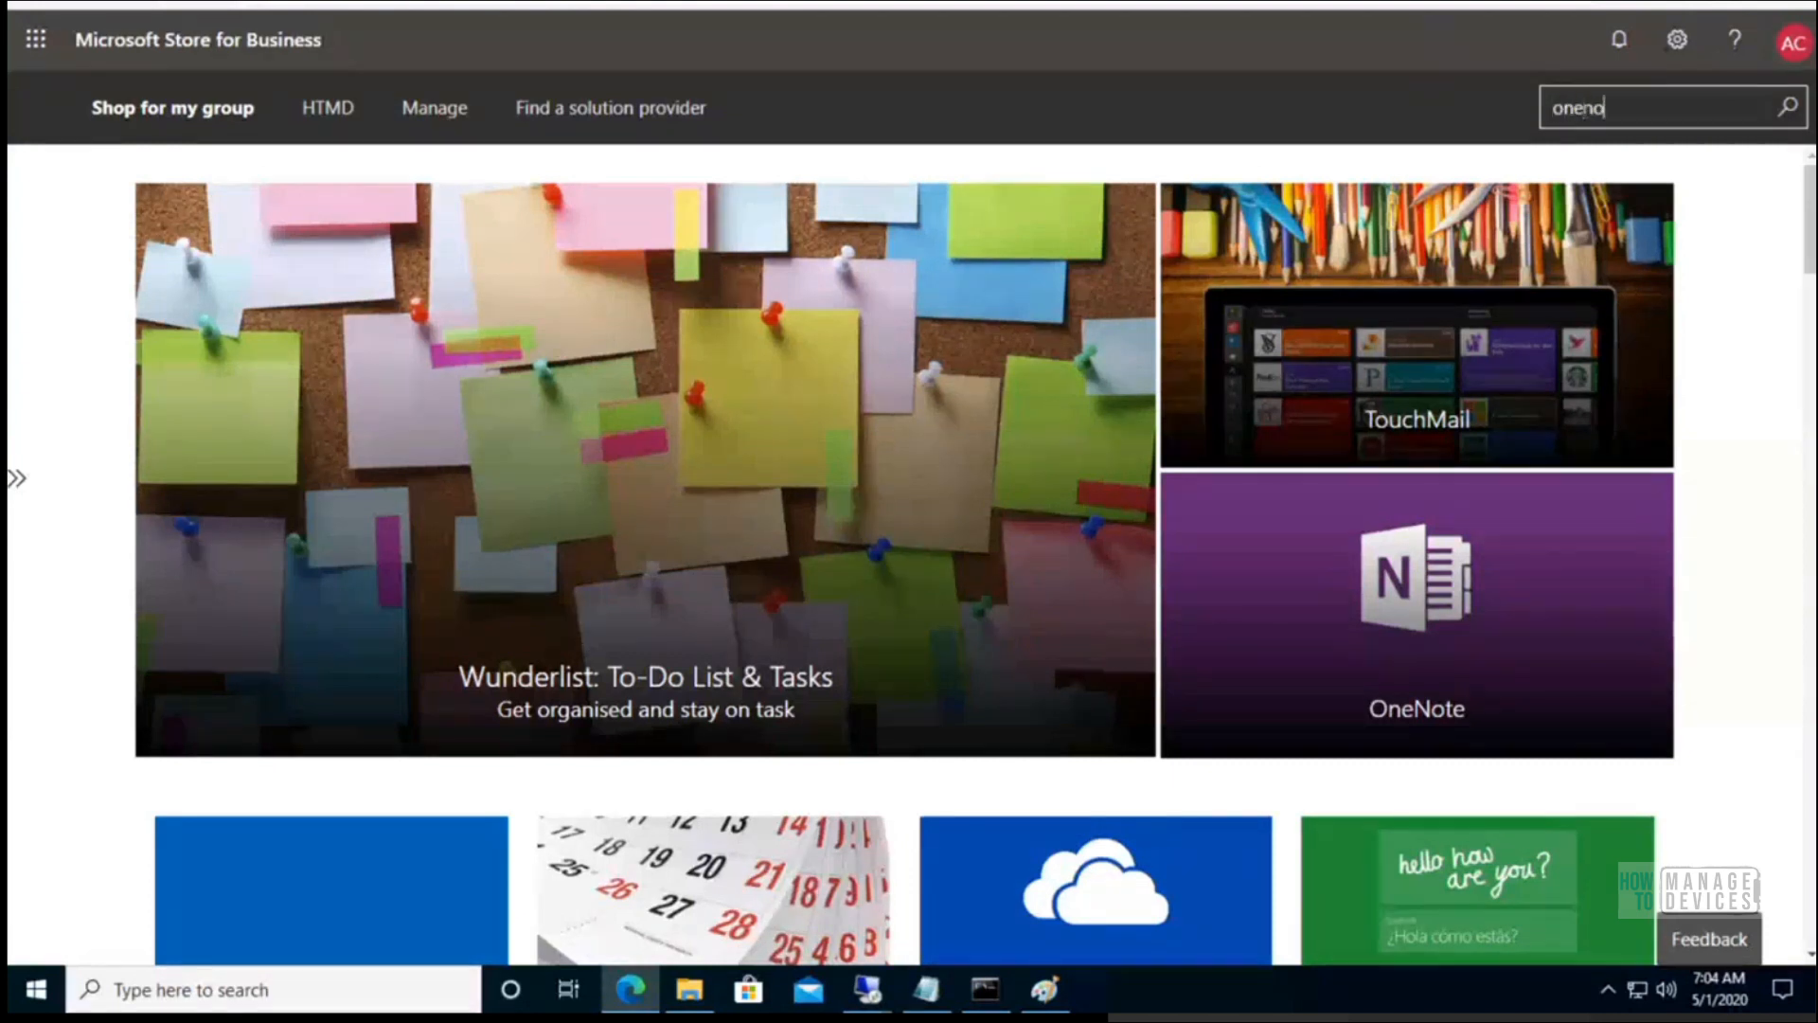
key(Return)
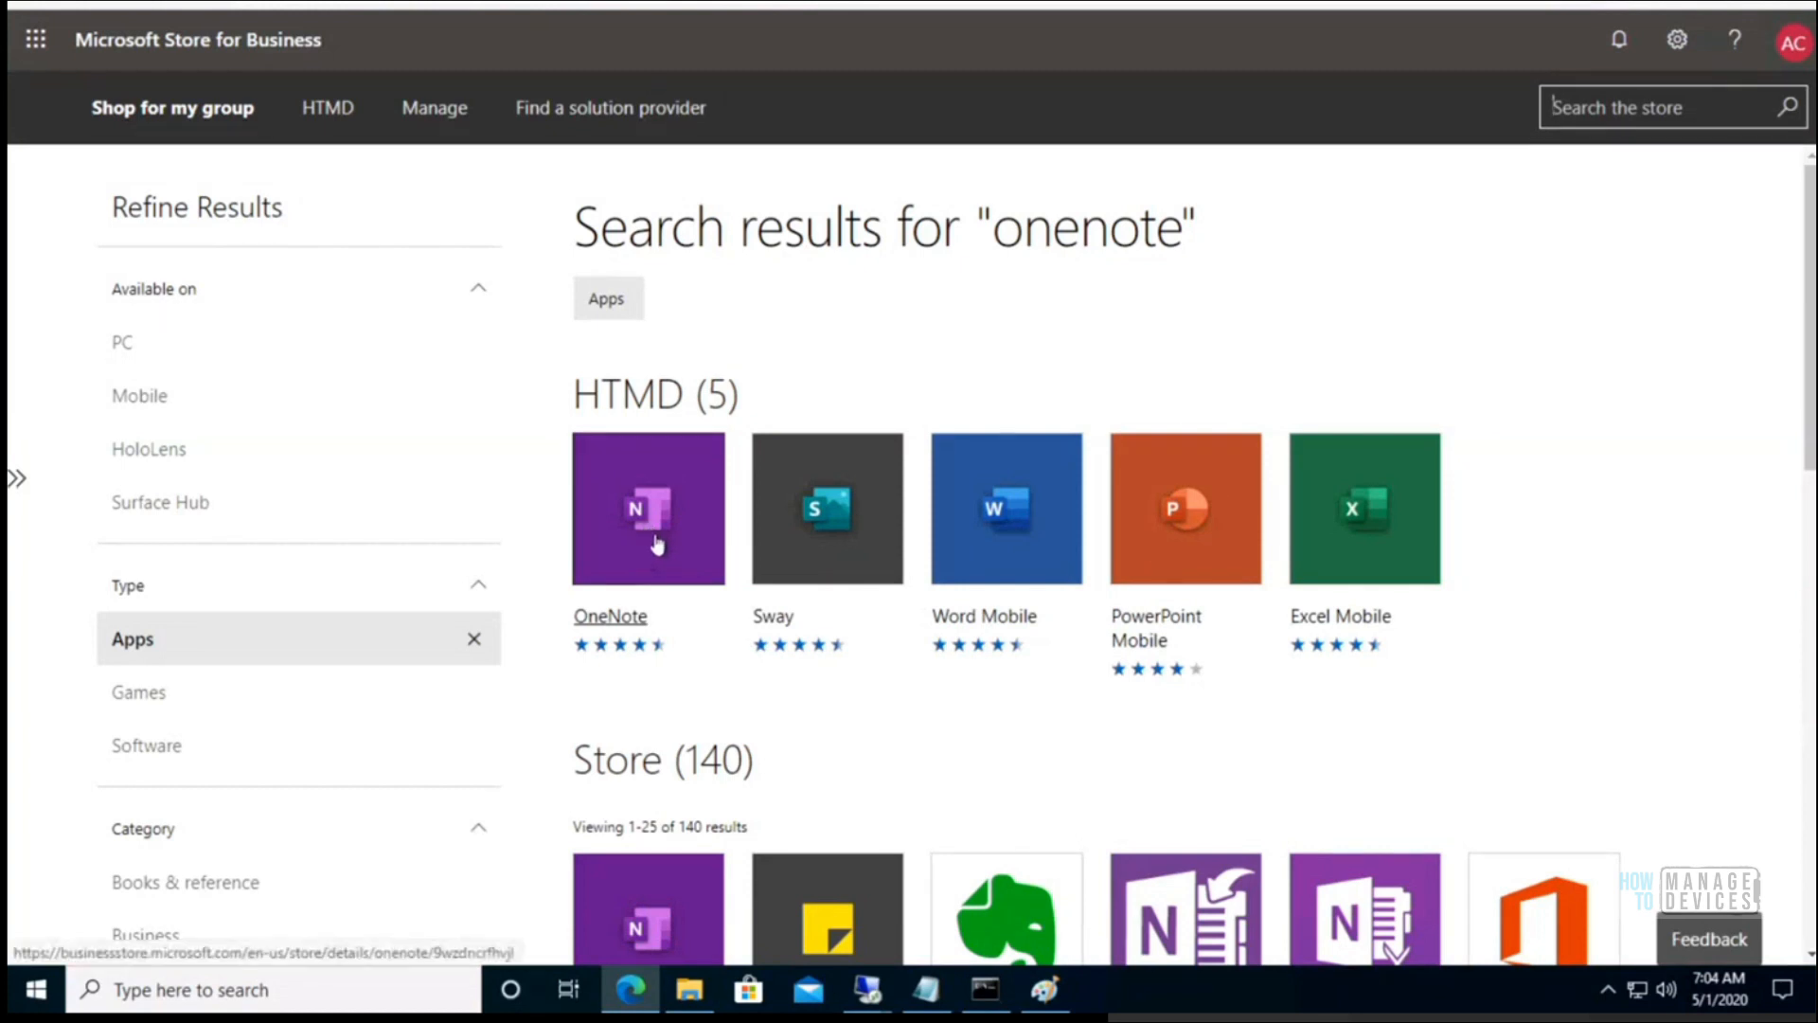
click(658, 544)
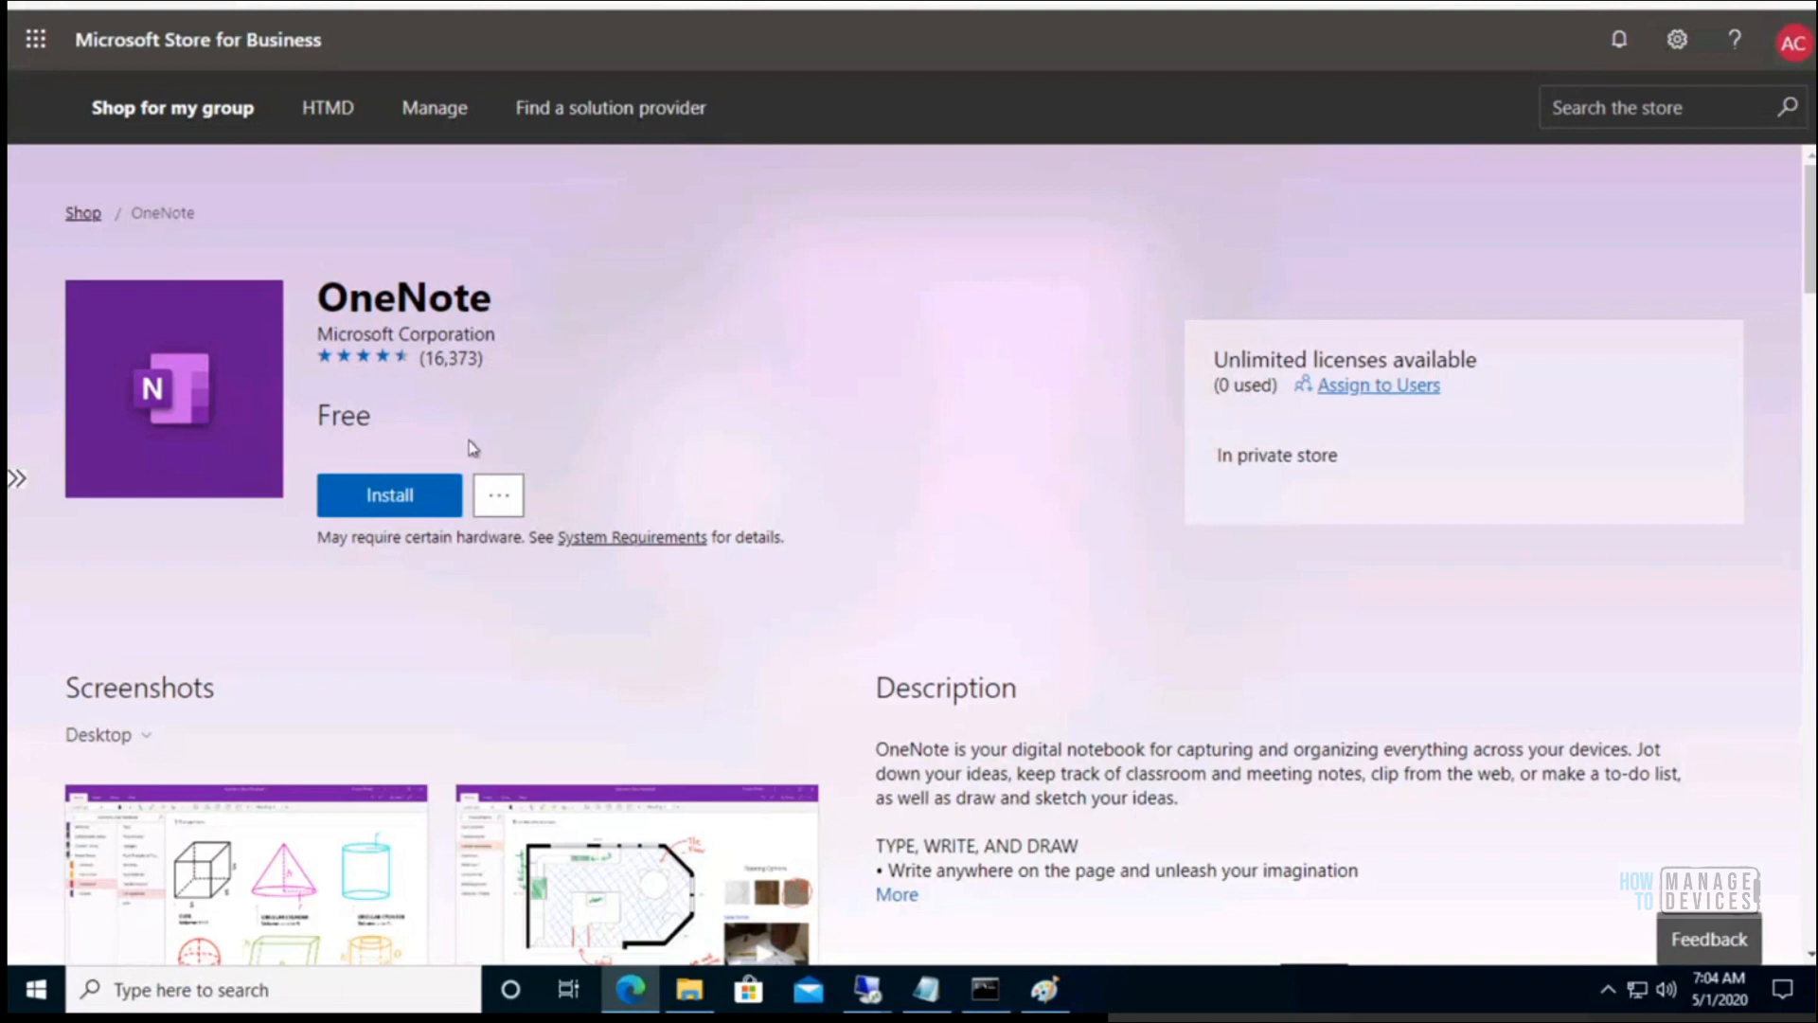
- Try to install OneNote, declining to open Microsoft Store, and check the app's additional options
click(489, 510)
click(388, 506)
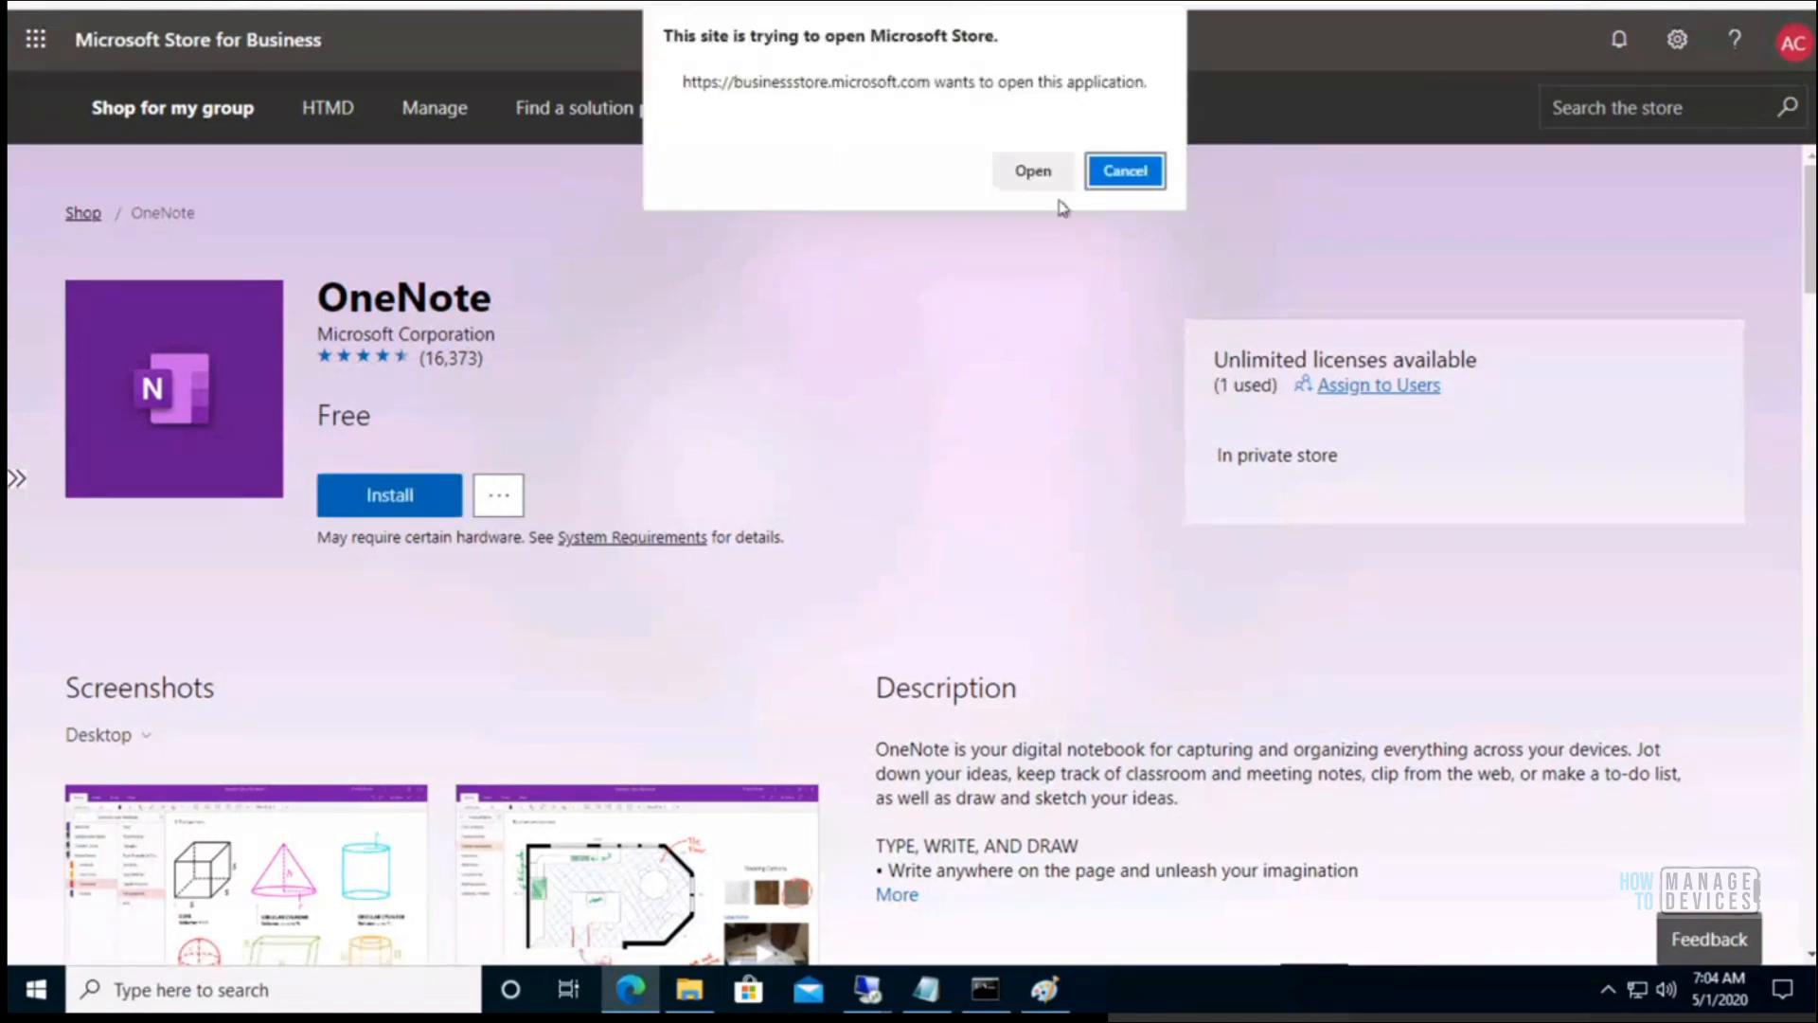
click(1121, 180)
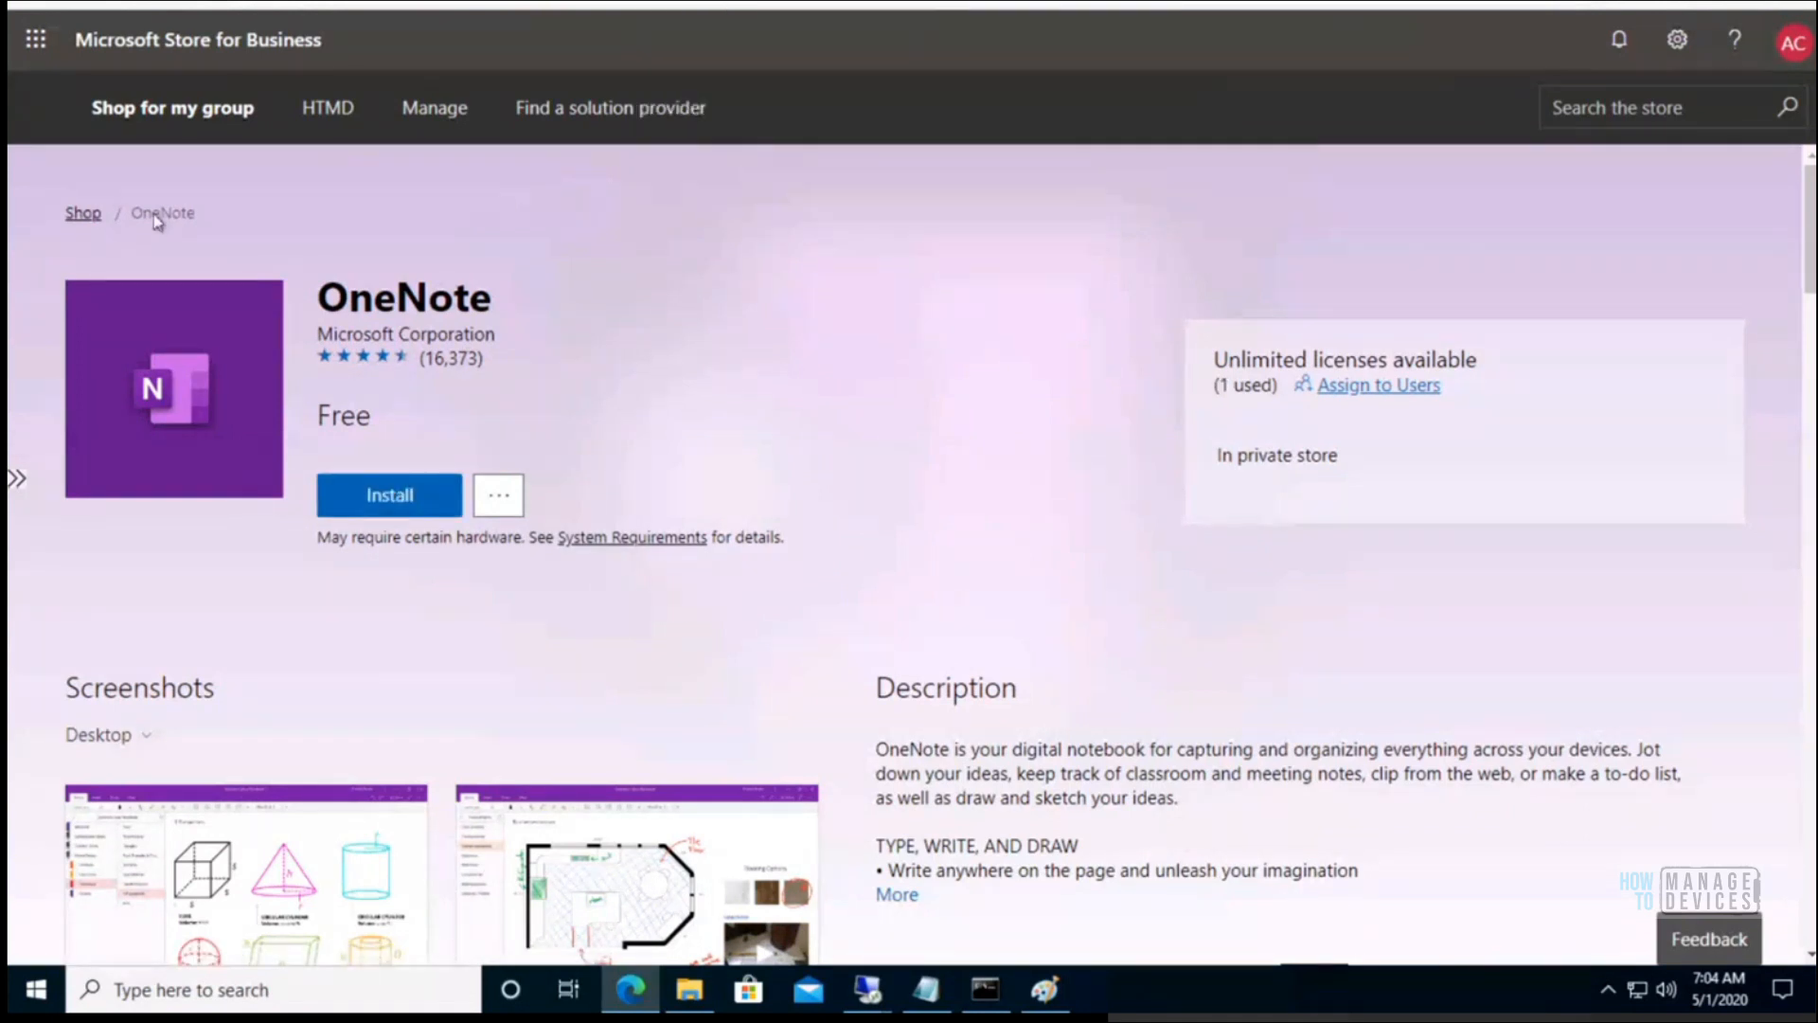
click(500, 505)
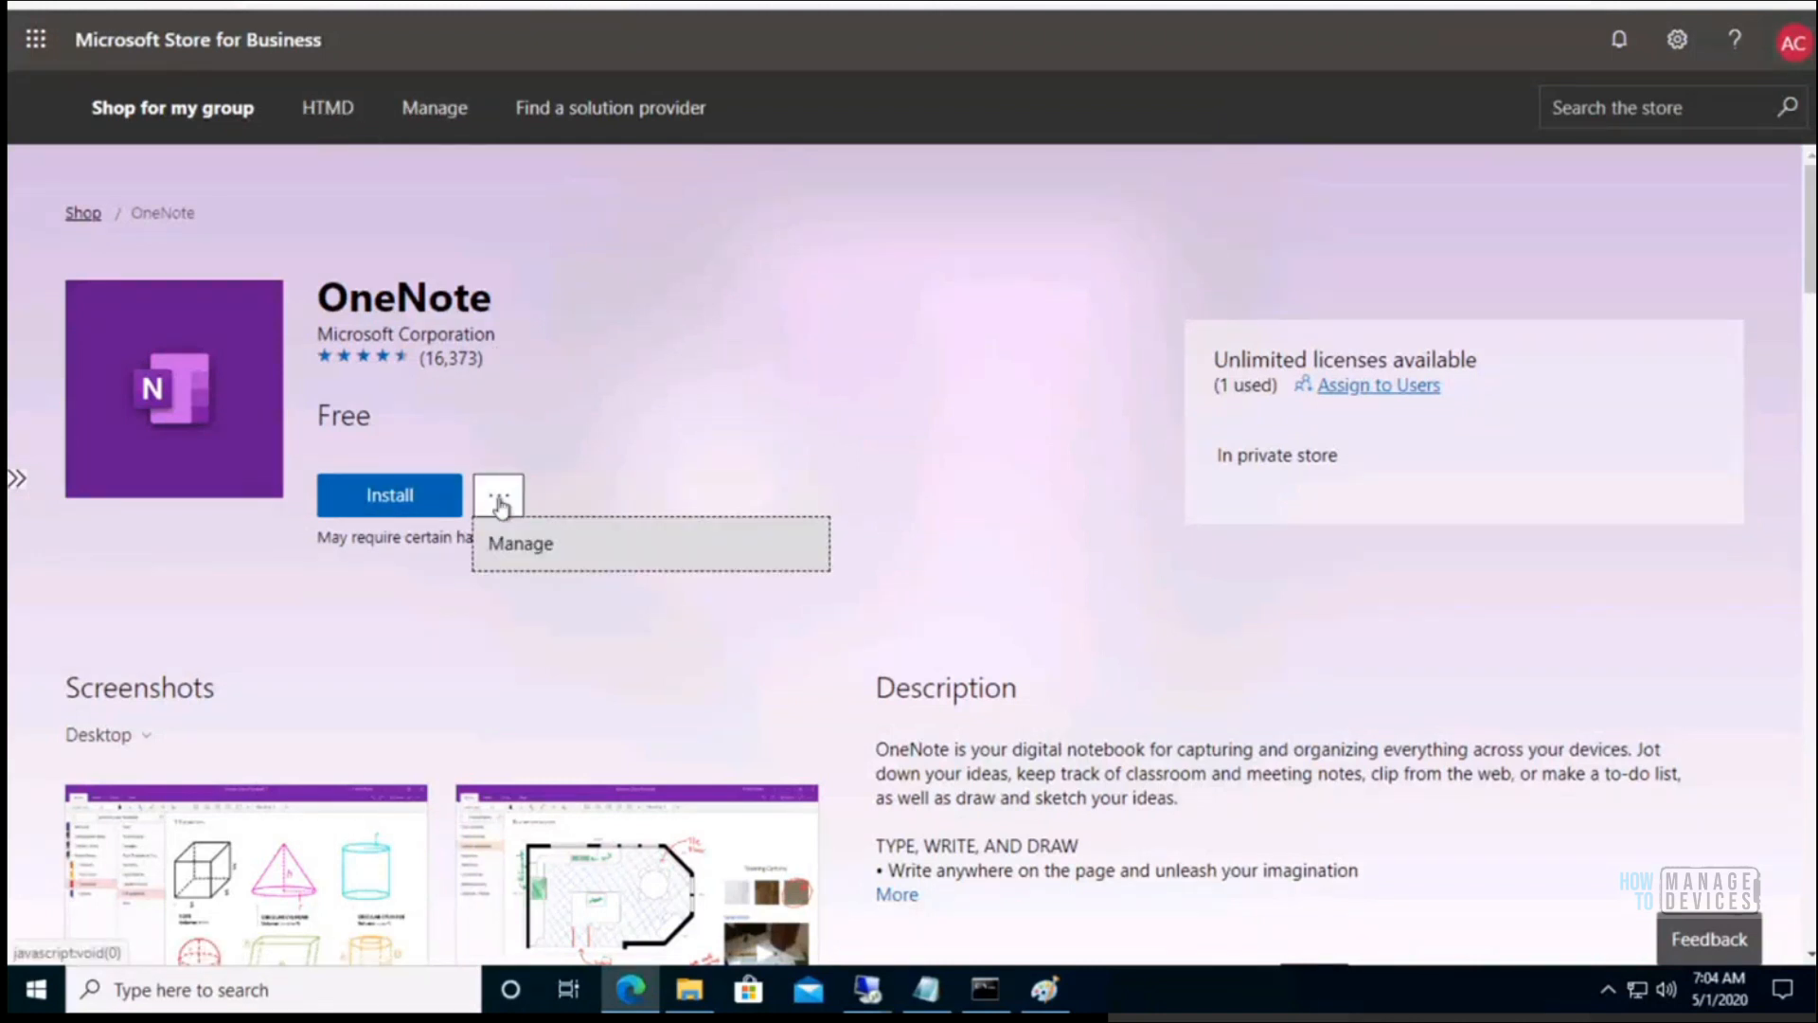
click(631, 337)
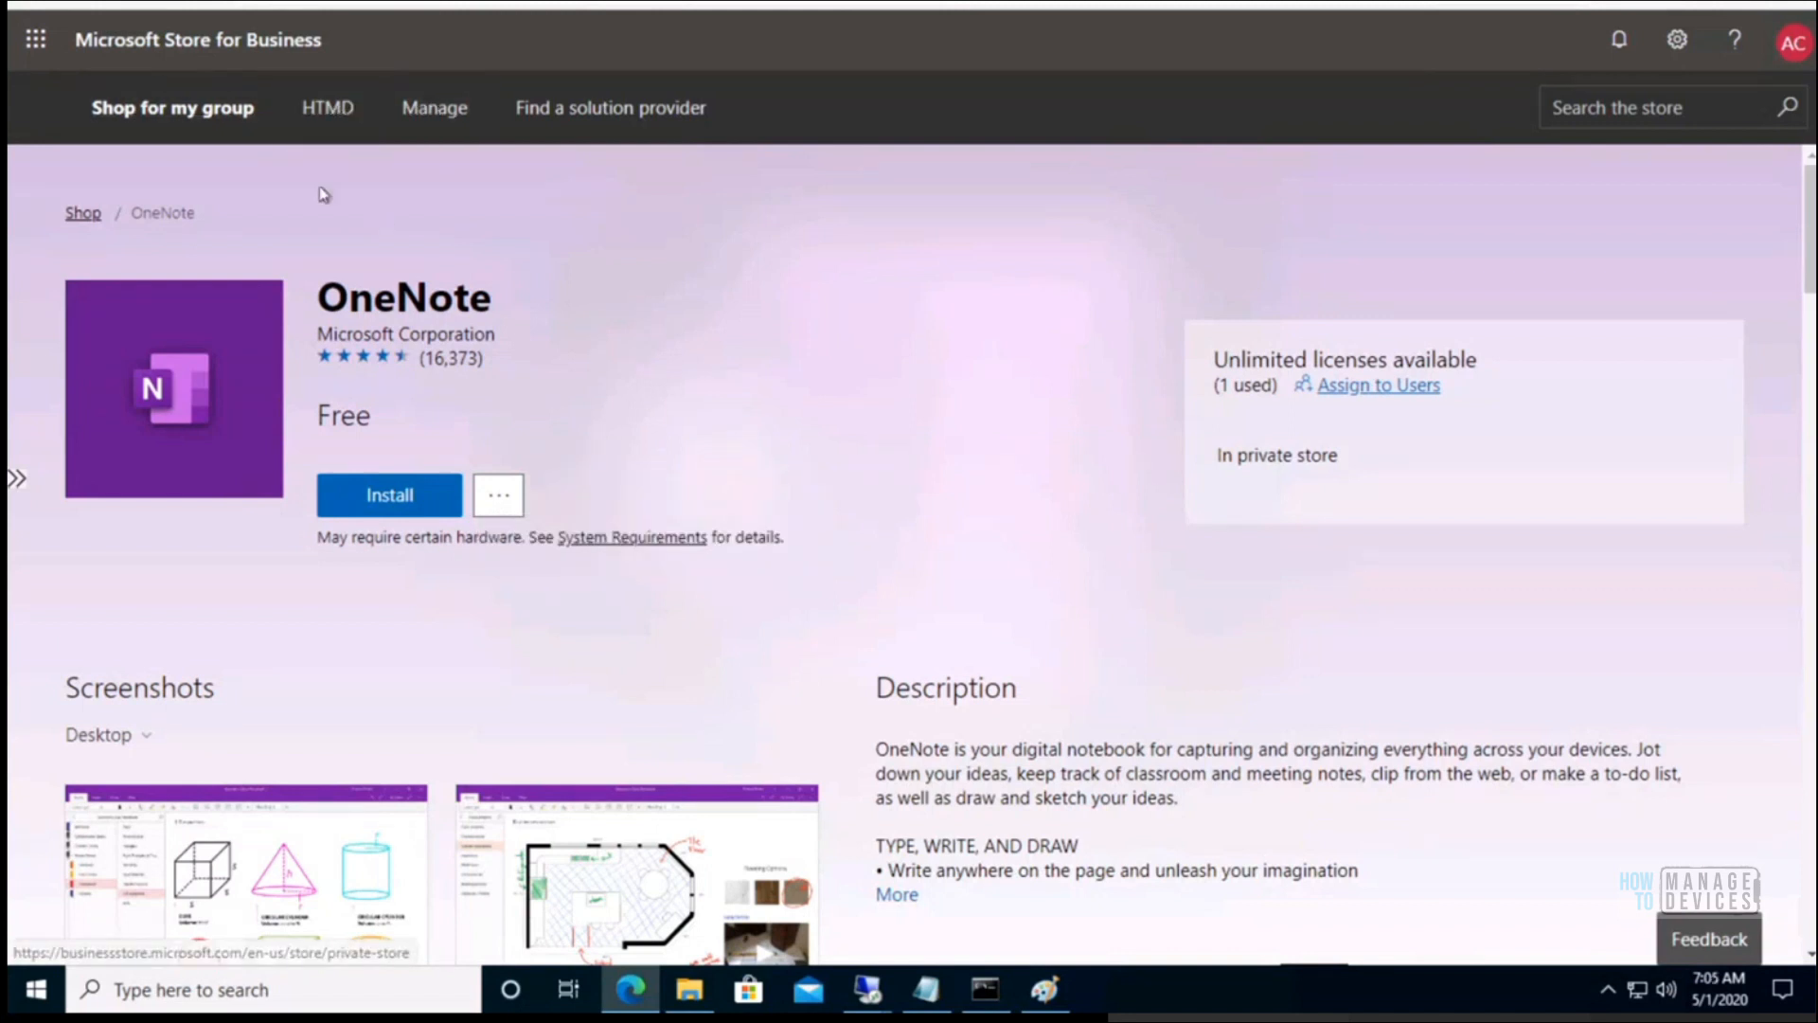
- Search the store for "whatsapp" and get the LINE app from the results for the organization's inventory
click(1610, 107)
text(whatsapp)
key(Return)
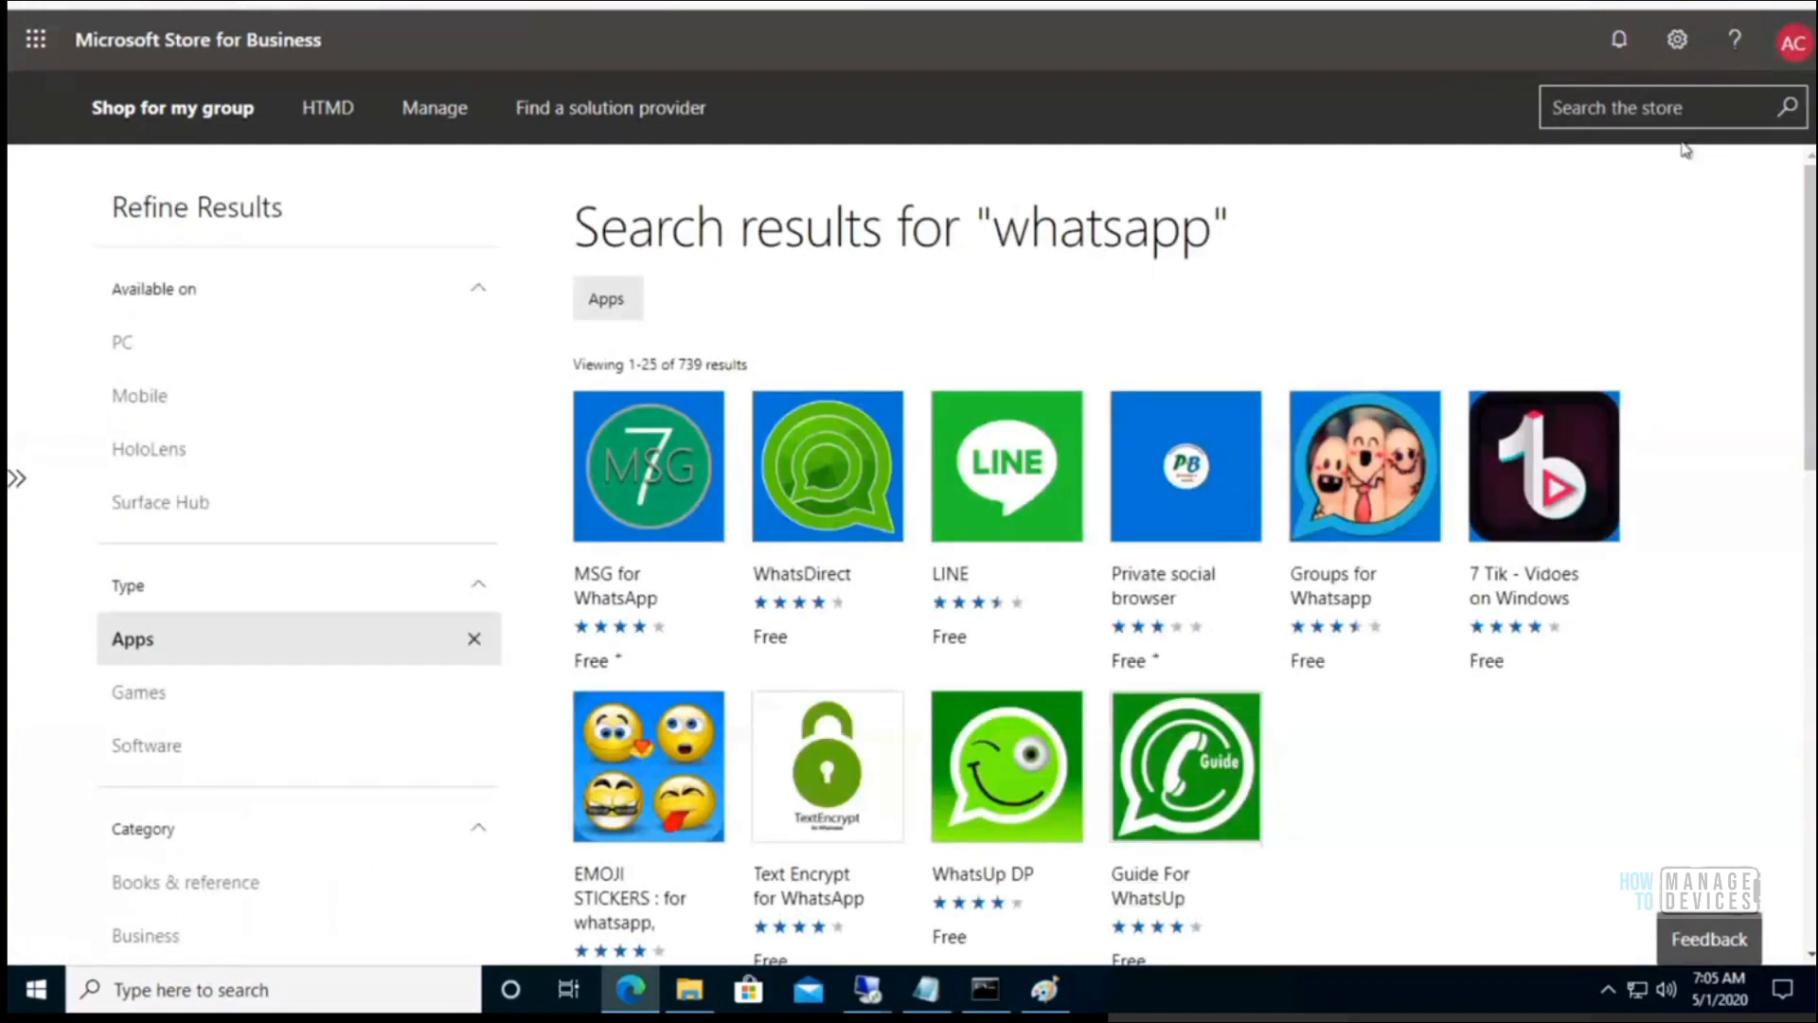
click(1005, 458)
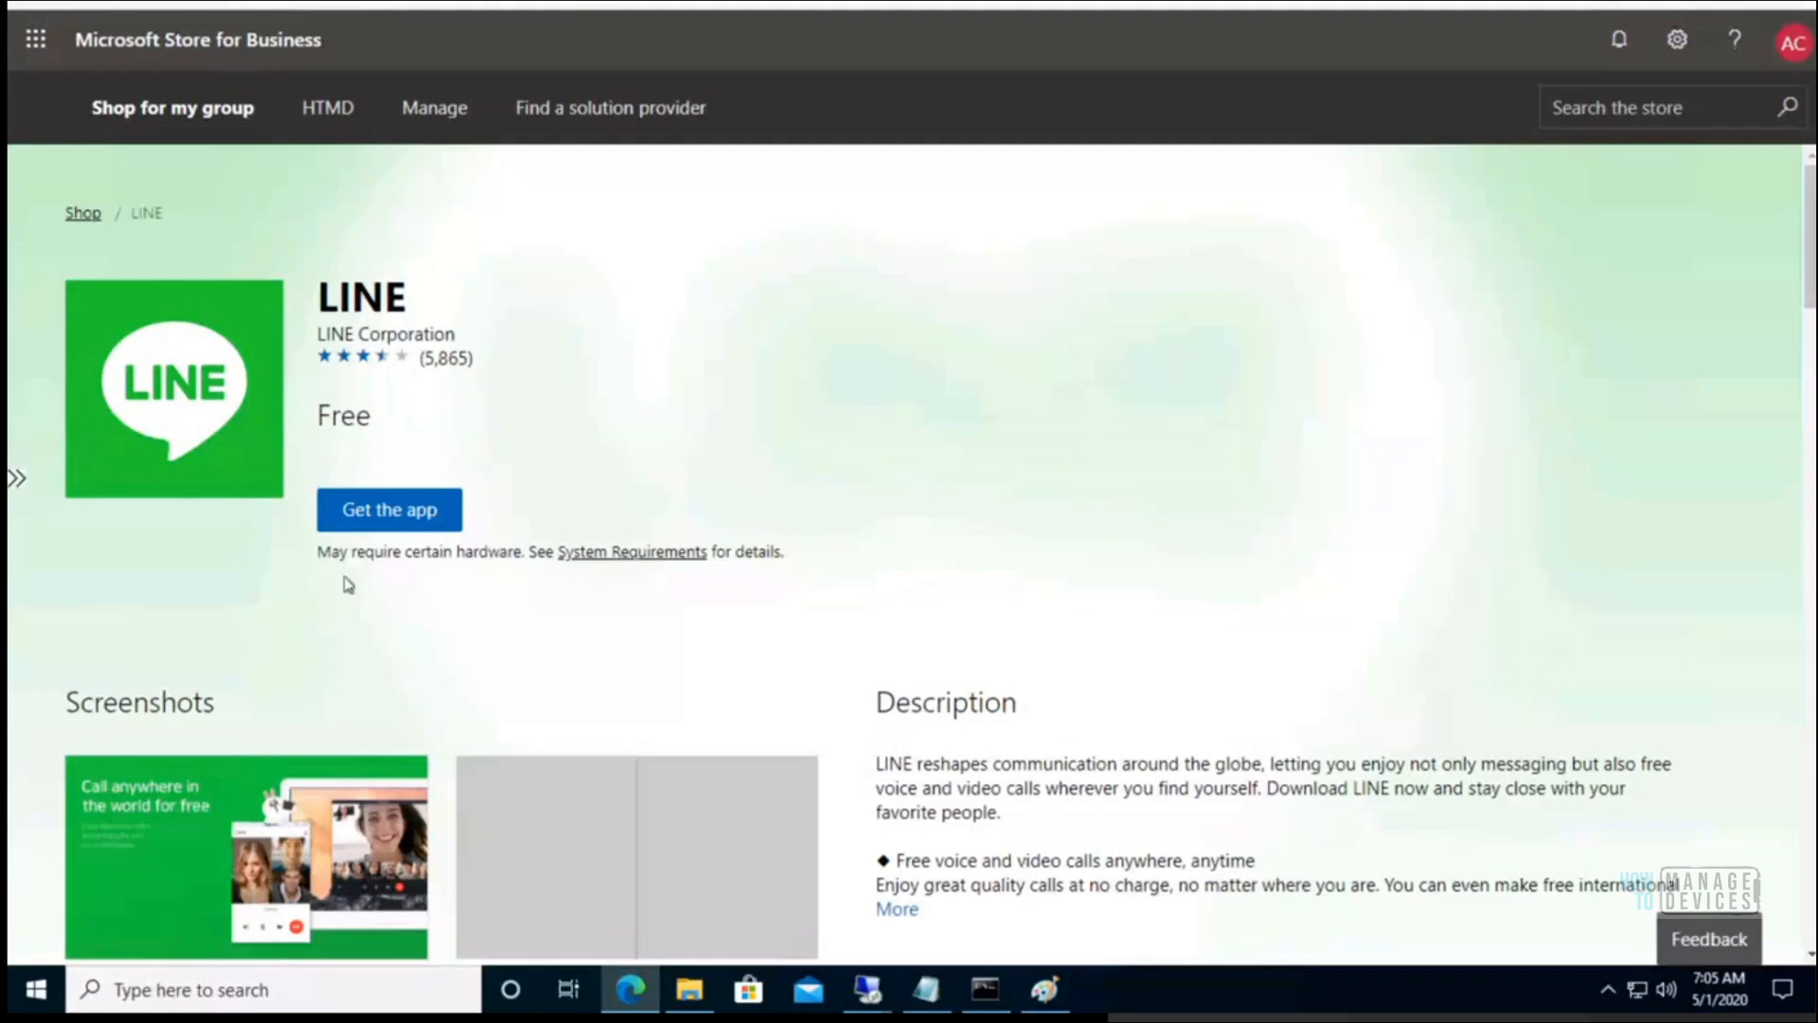
click(419, 519)
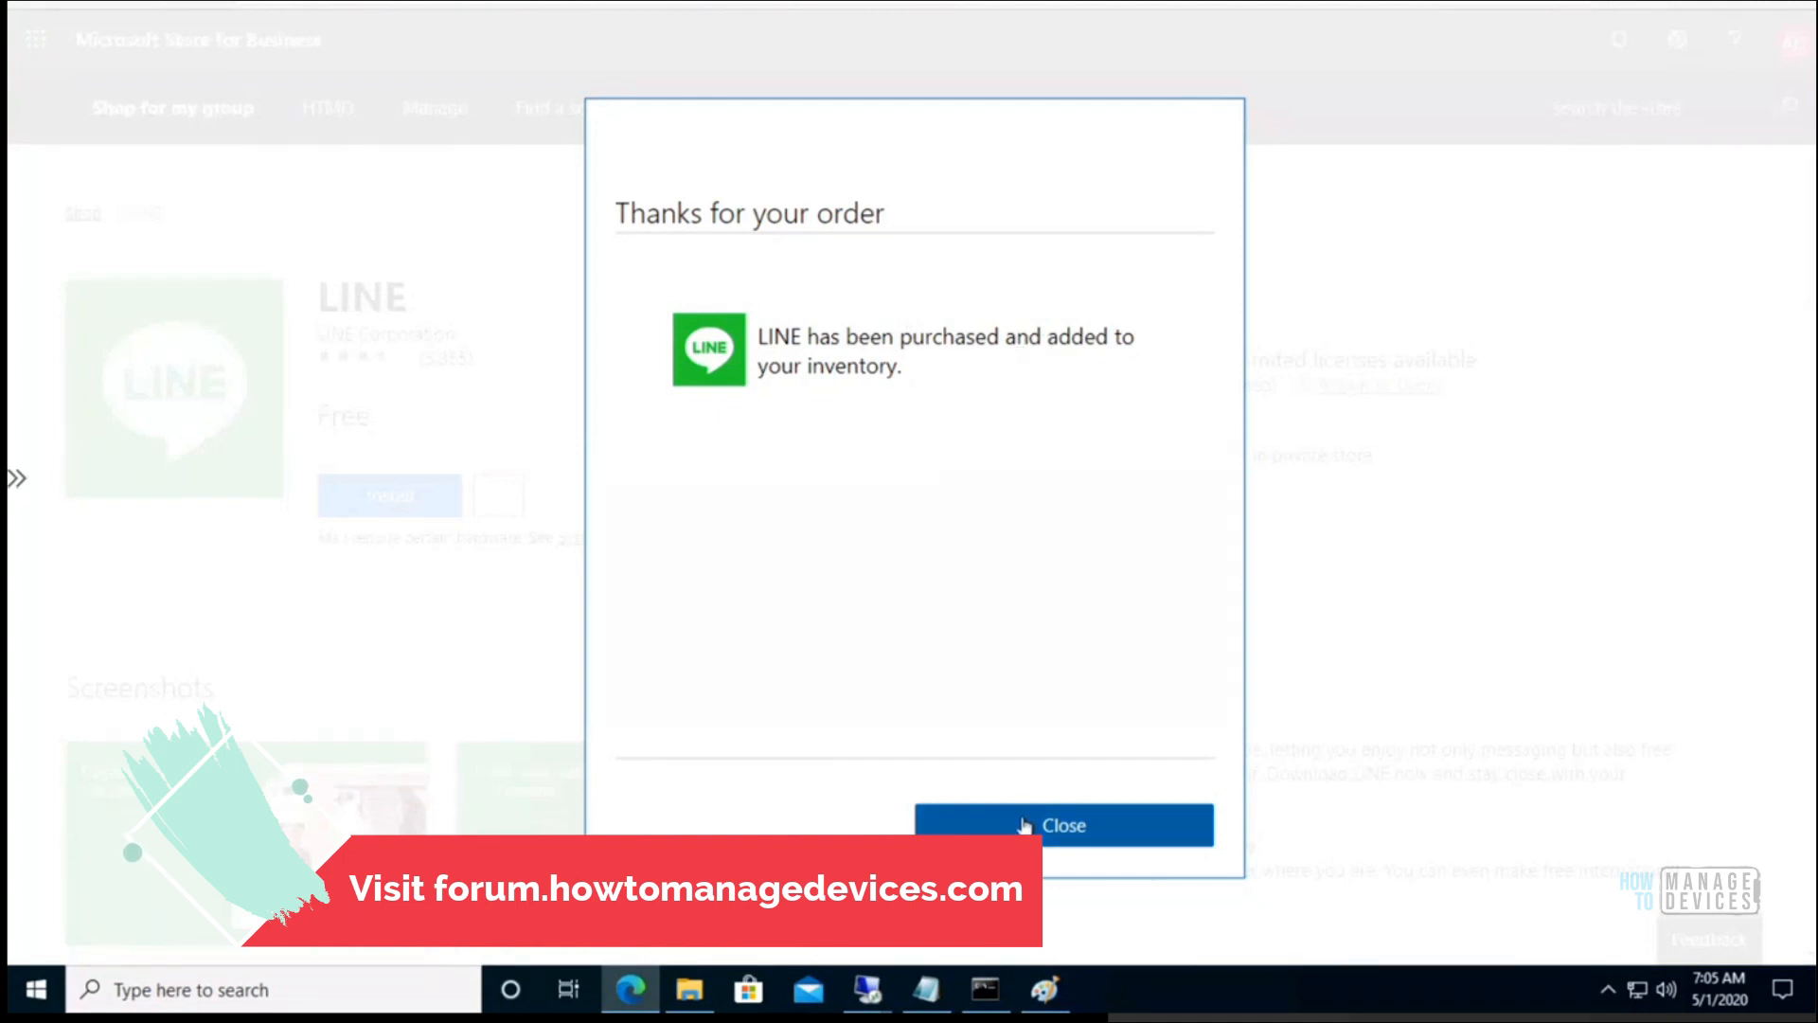
click(1023, 825)
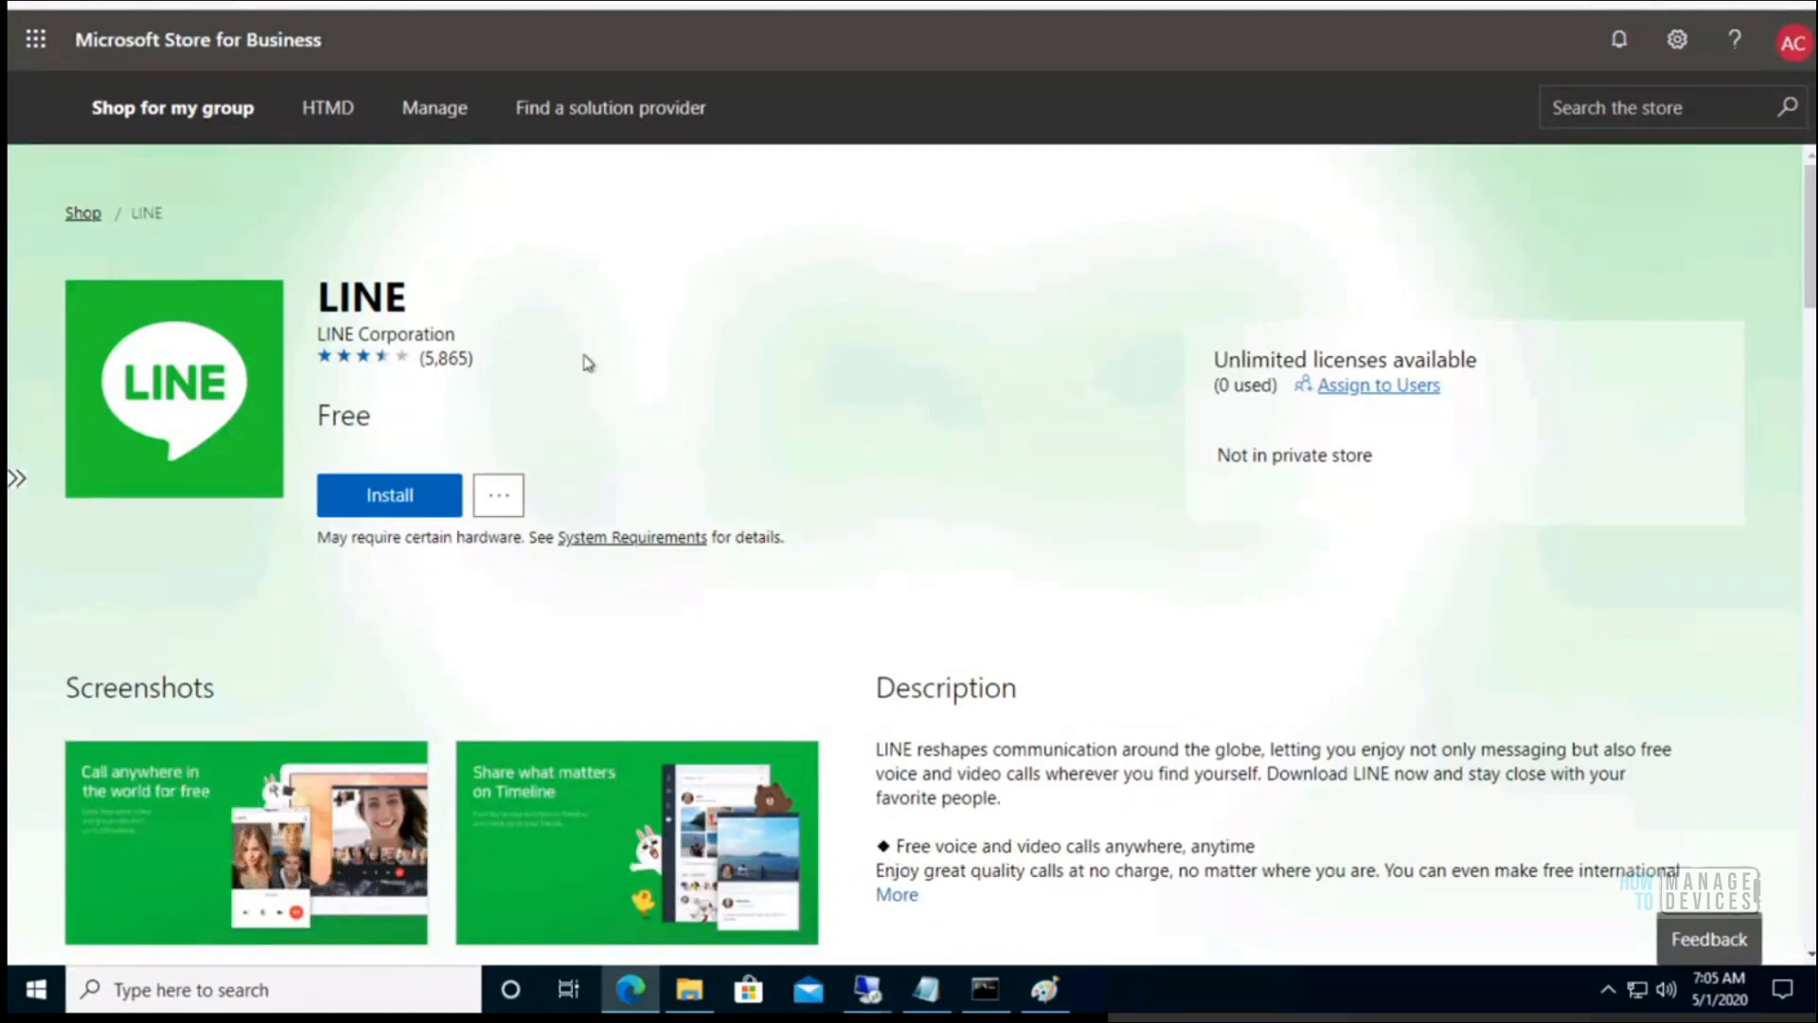
- Check the HTMD private store, and search the shop for "company portal" to open the Company Portal app
click(323, 114)
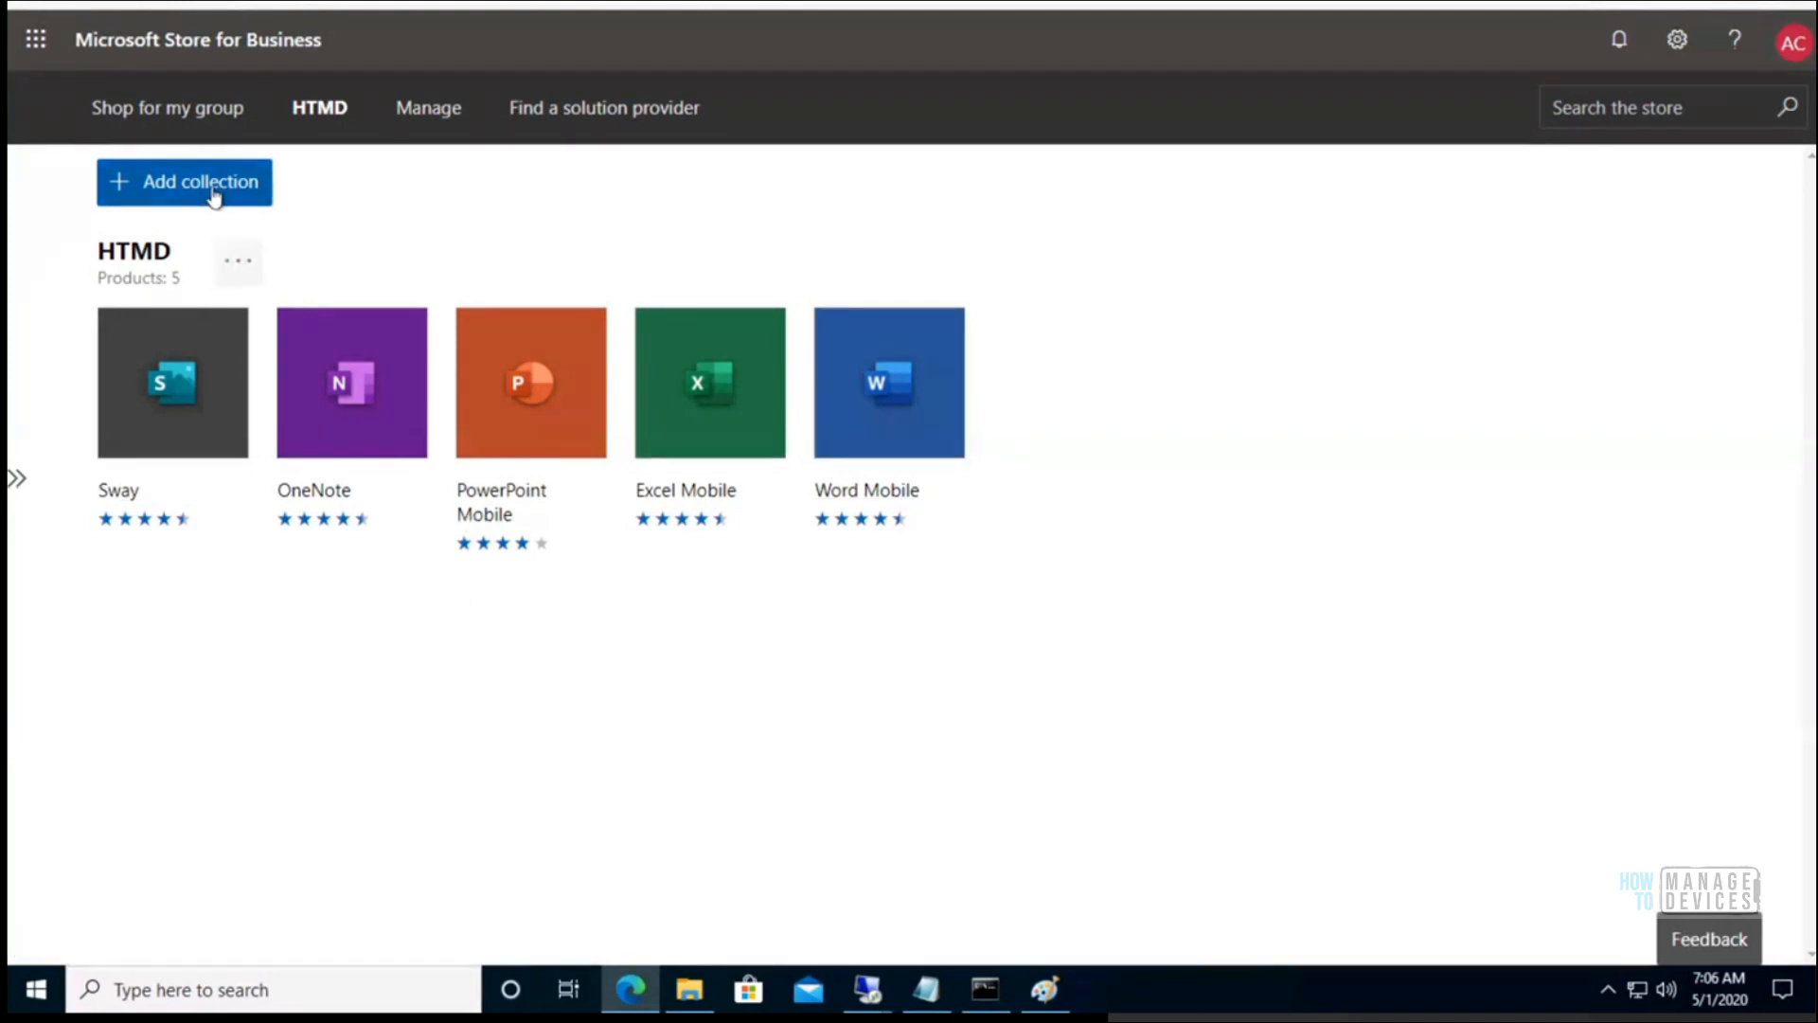
click(157, 117)
click(1619, 107)
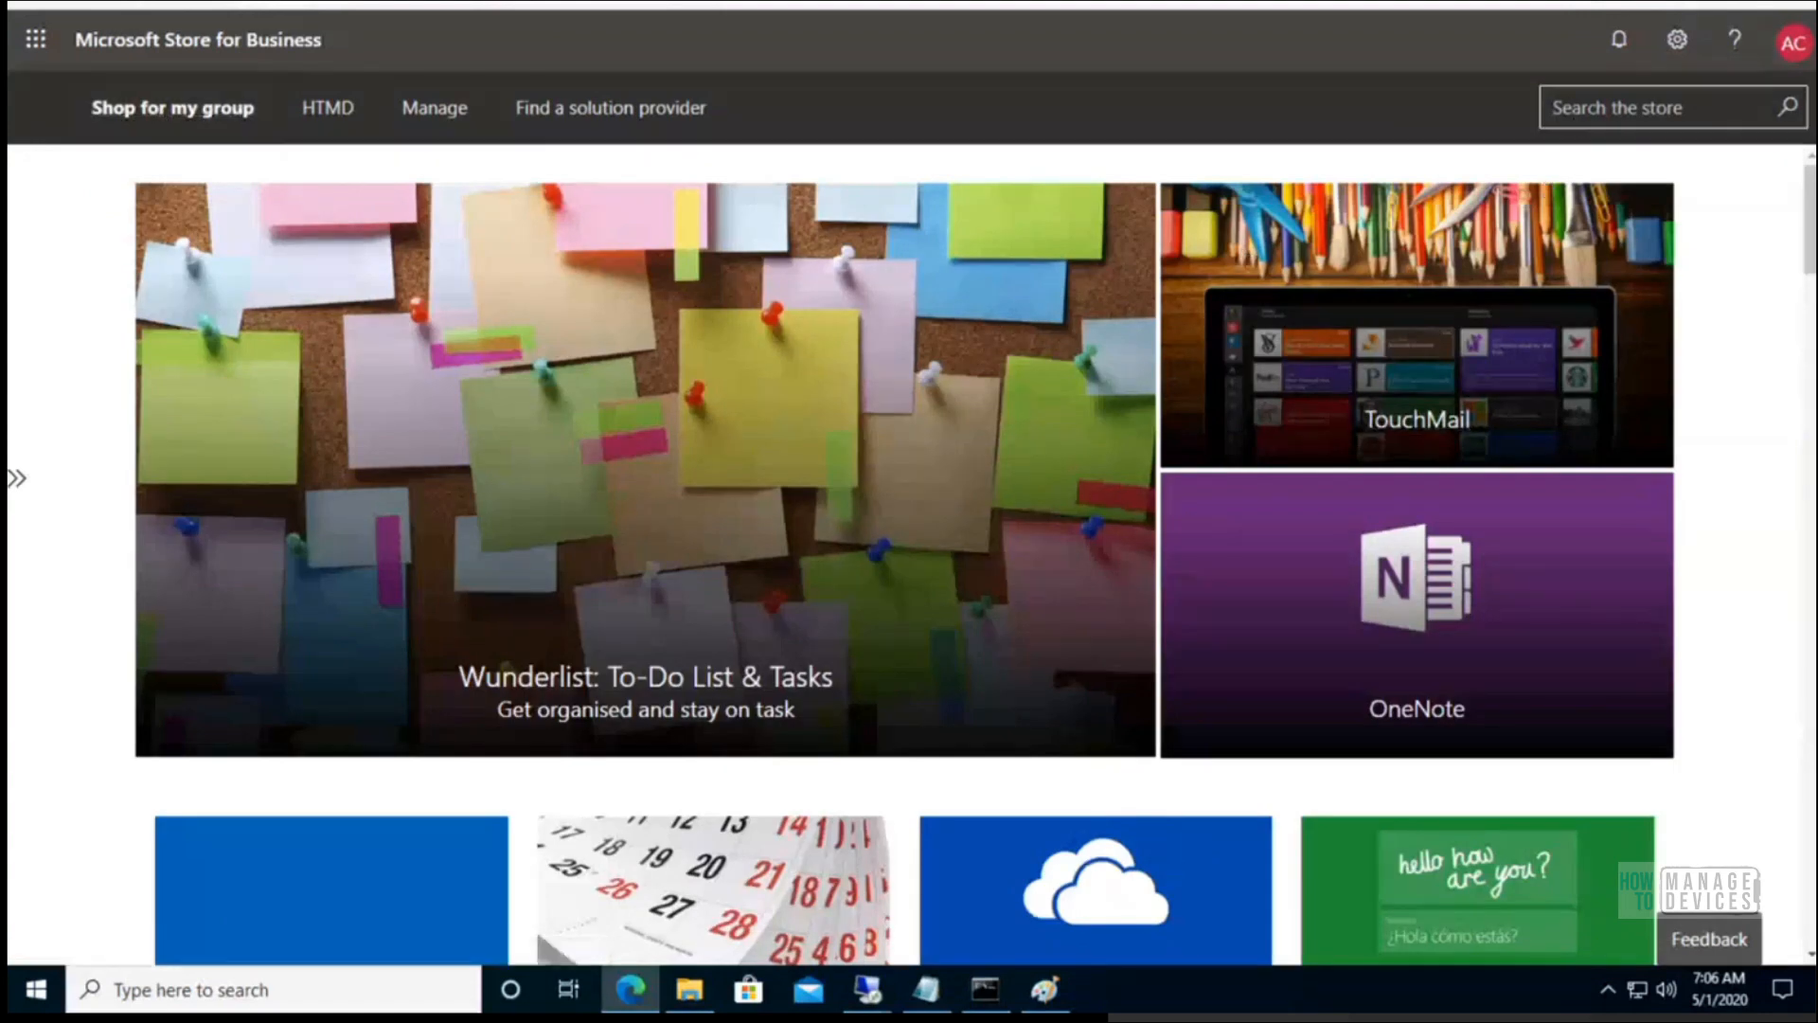
text(compa)
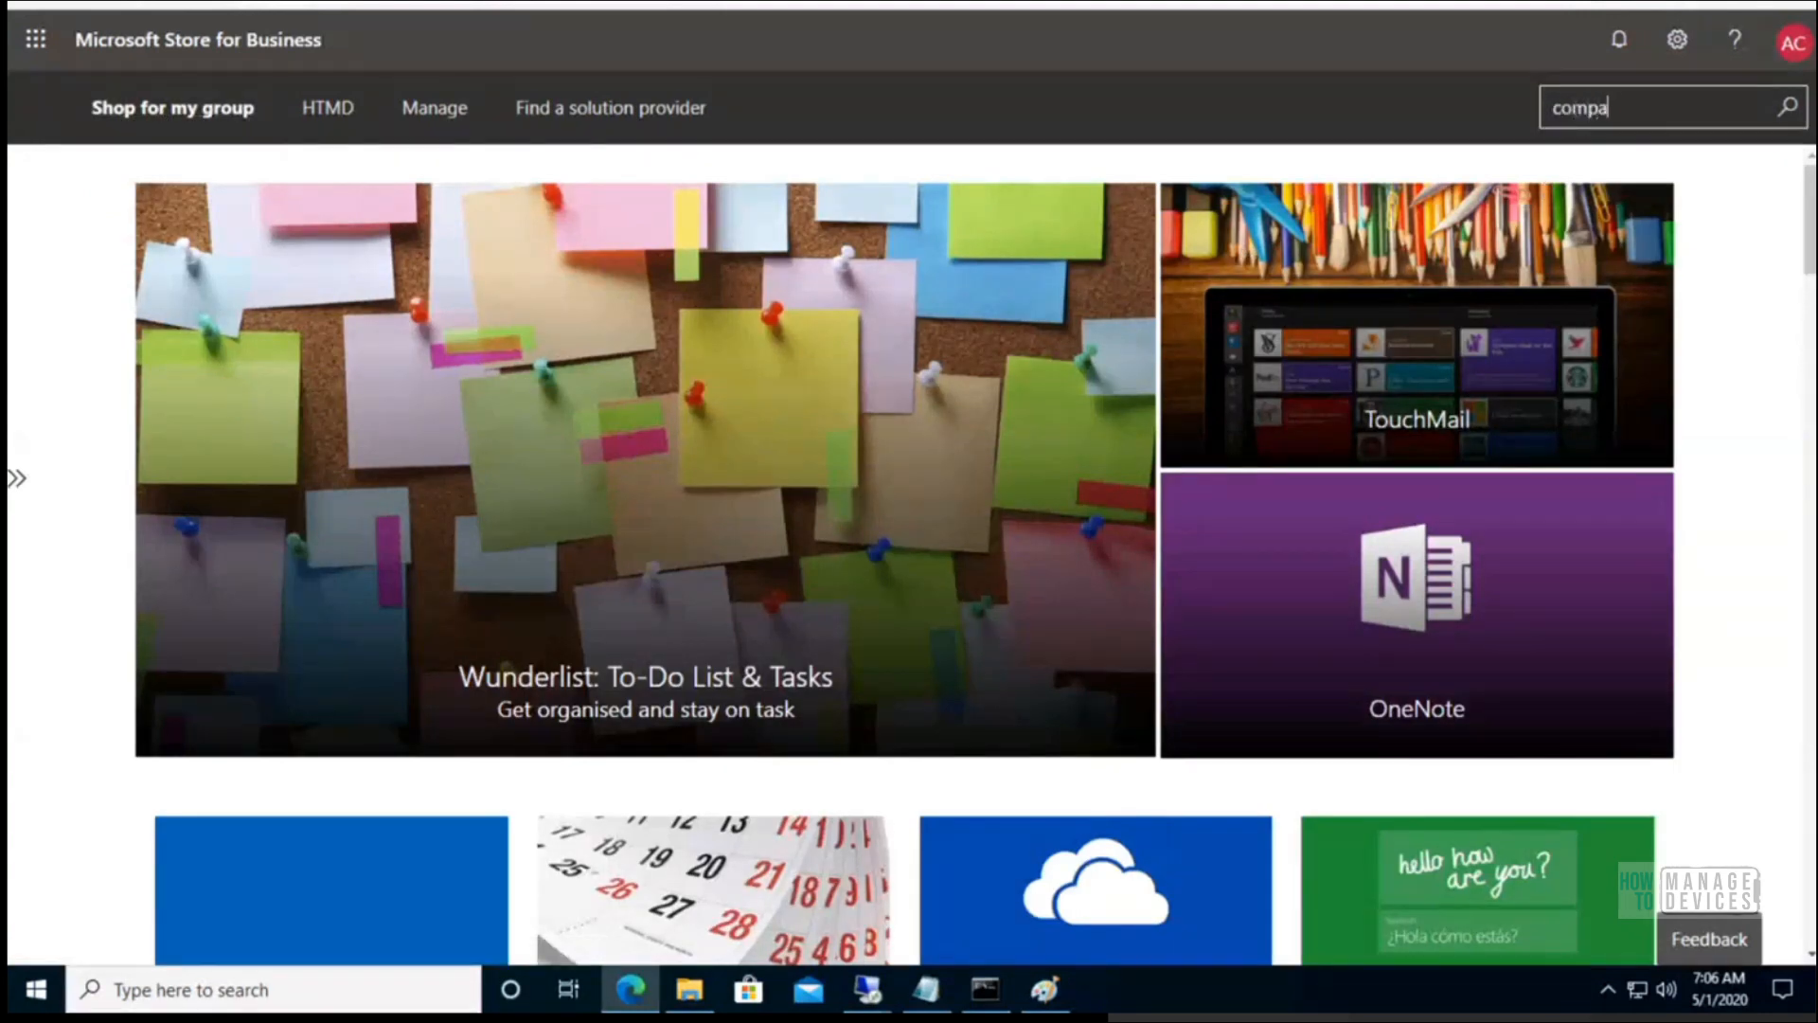
text(ny porta)
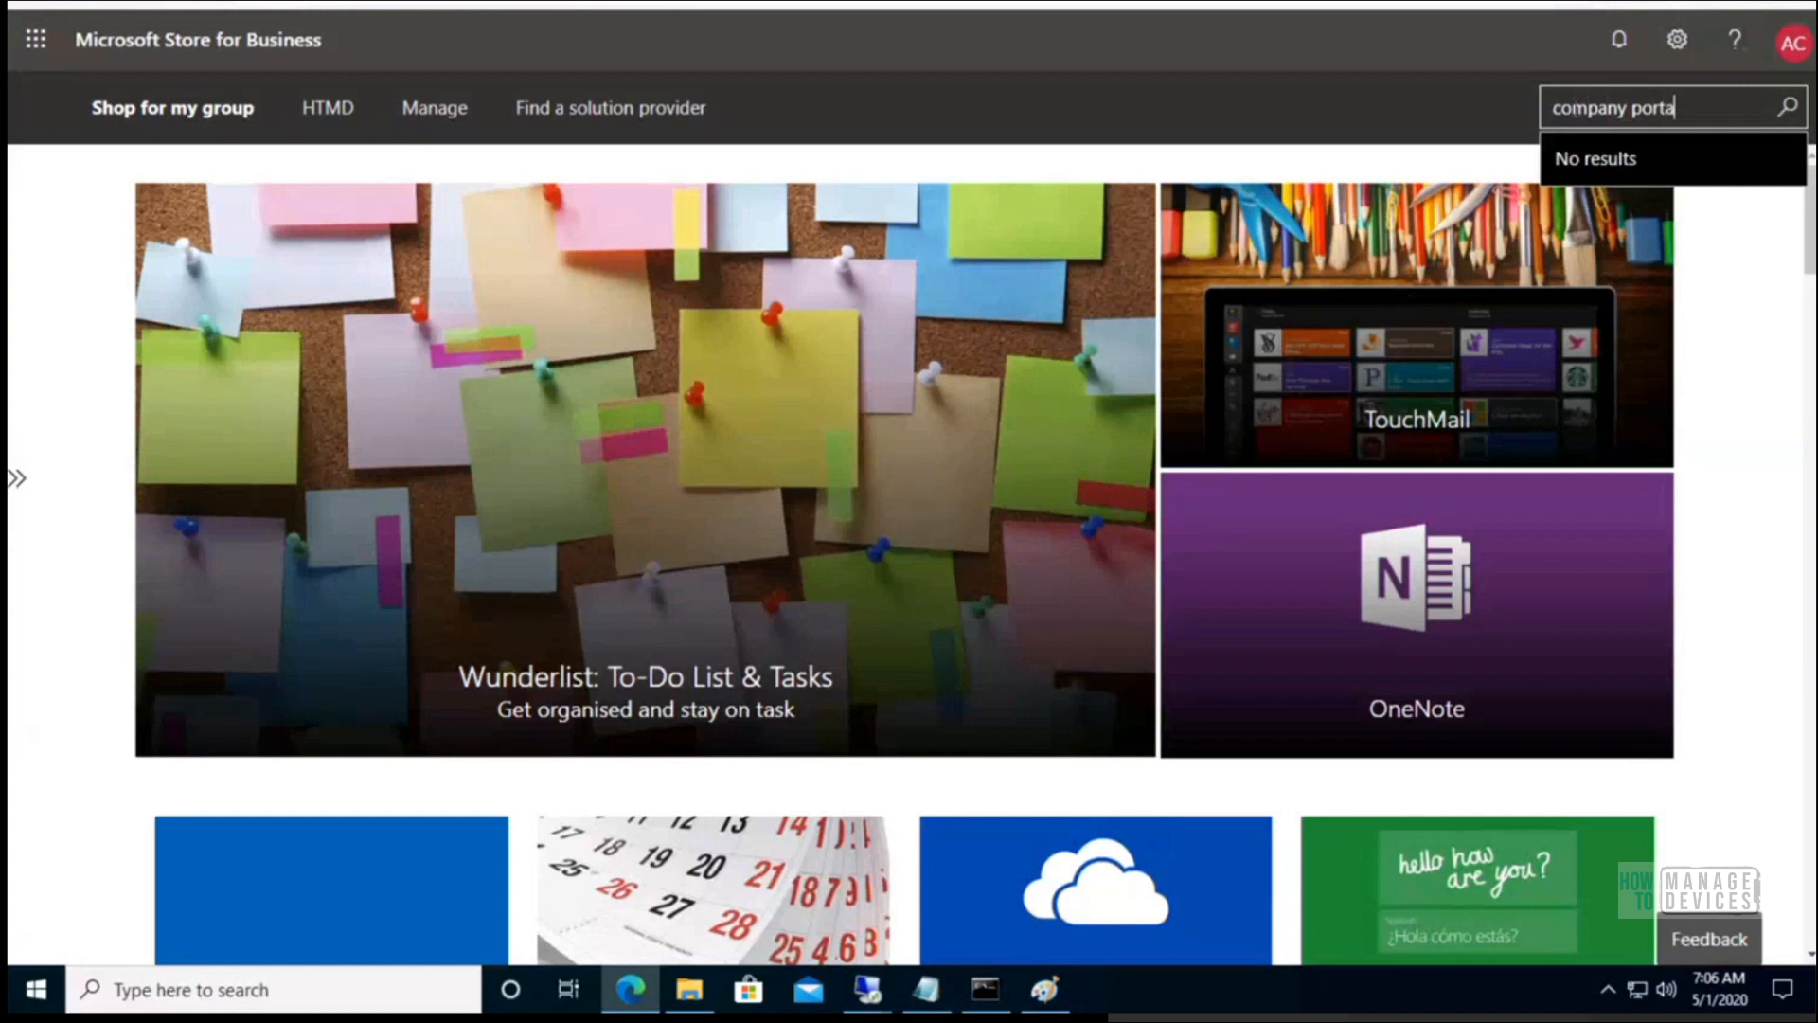
text(l)
key(Return)
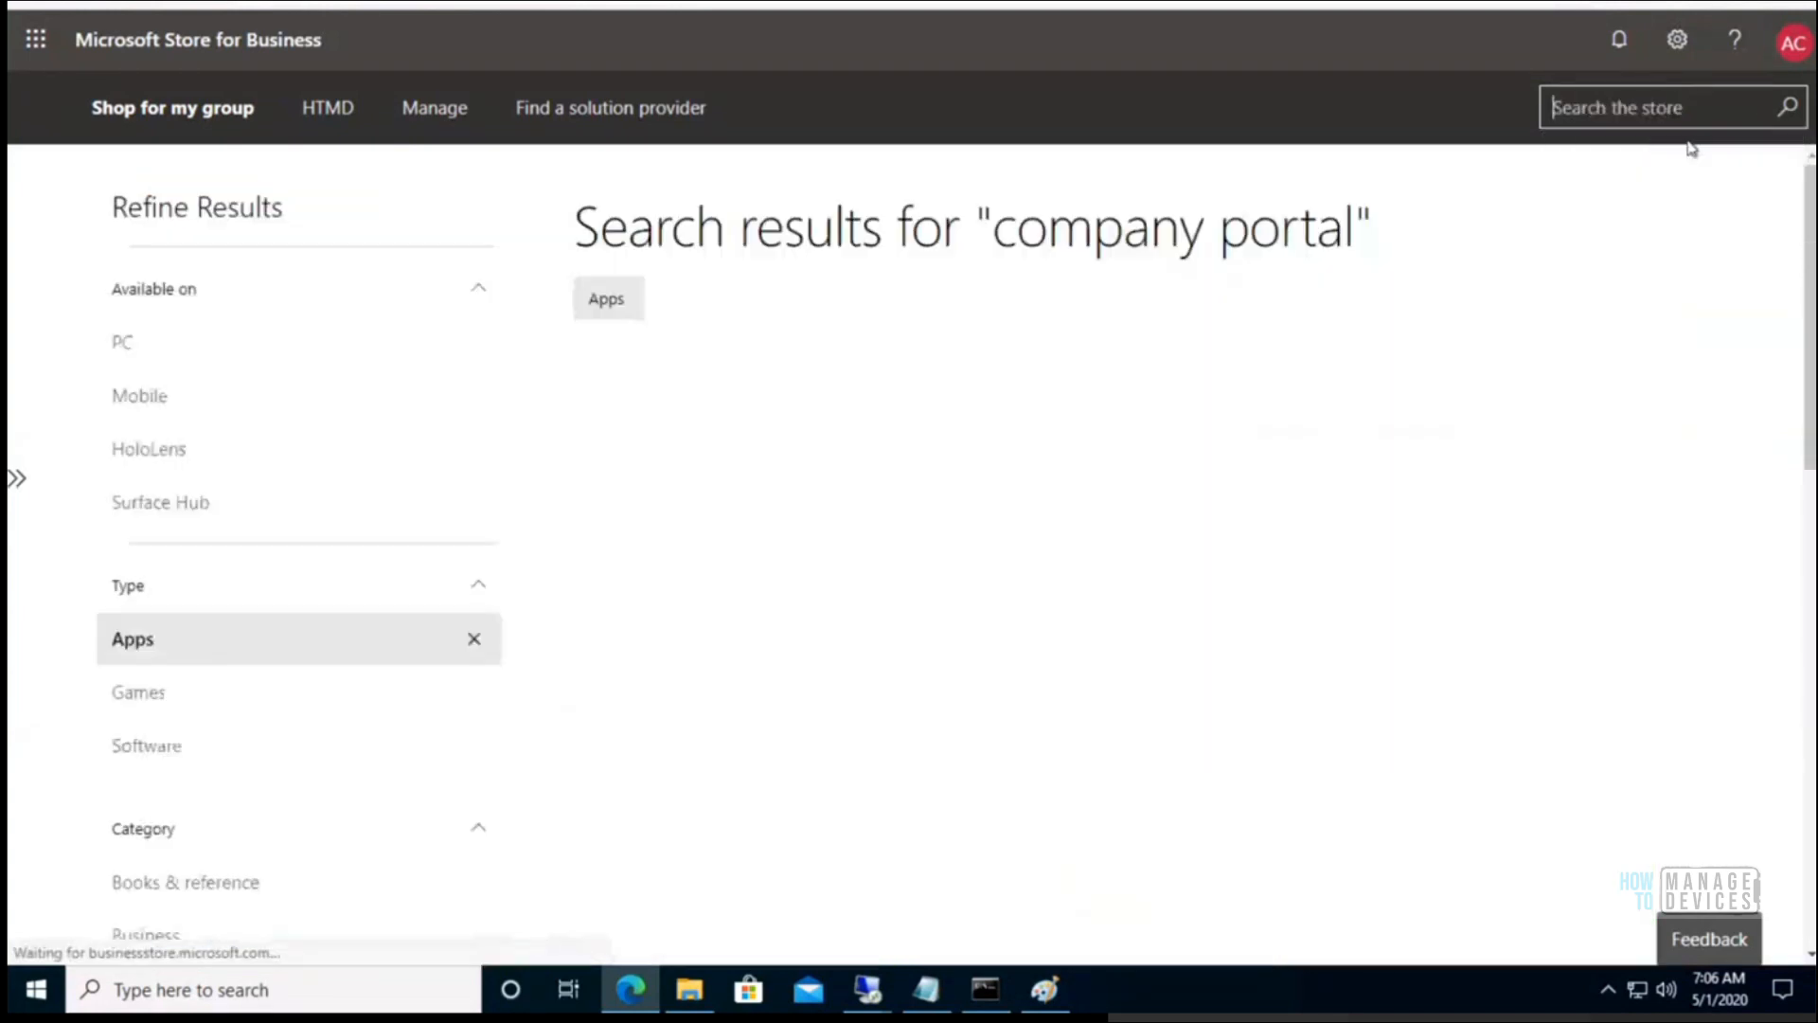
click(660, 479)
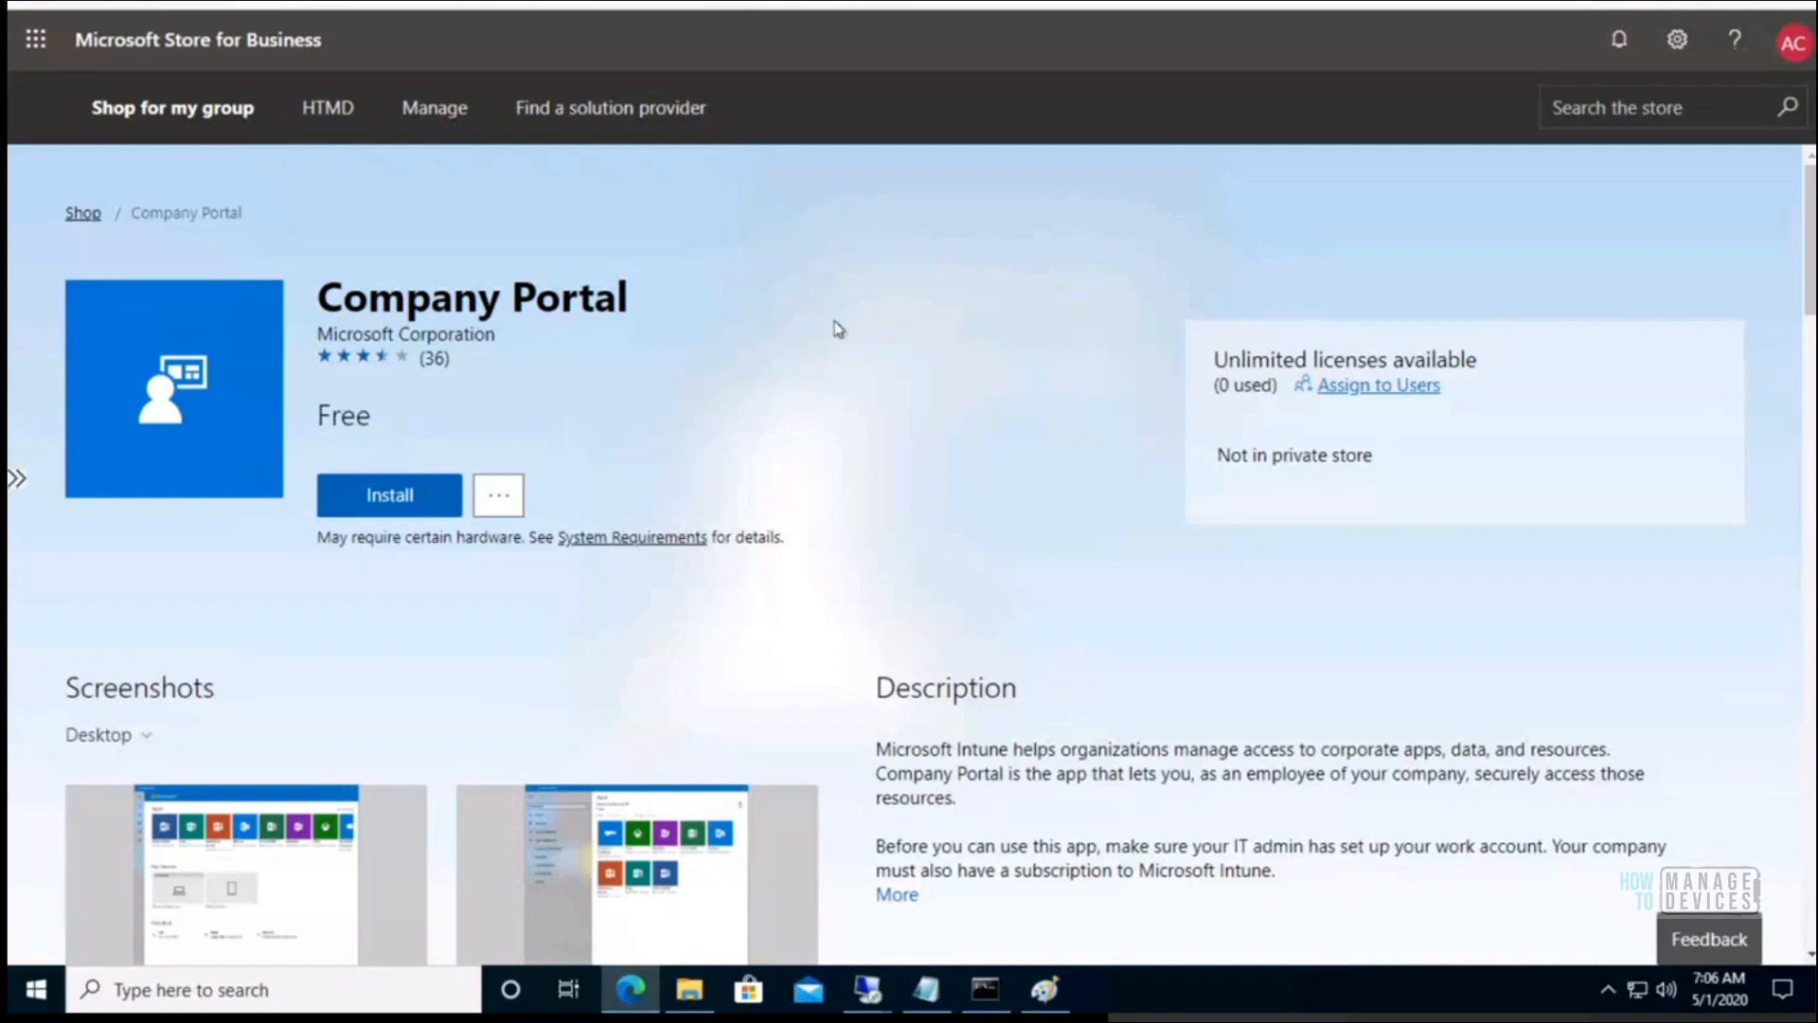
- Review the HTMD private store and the store's management settings, ending at the management tools in the Distribute settings
click(343, 115)
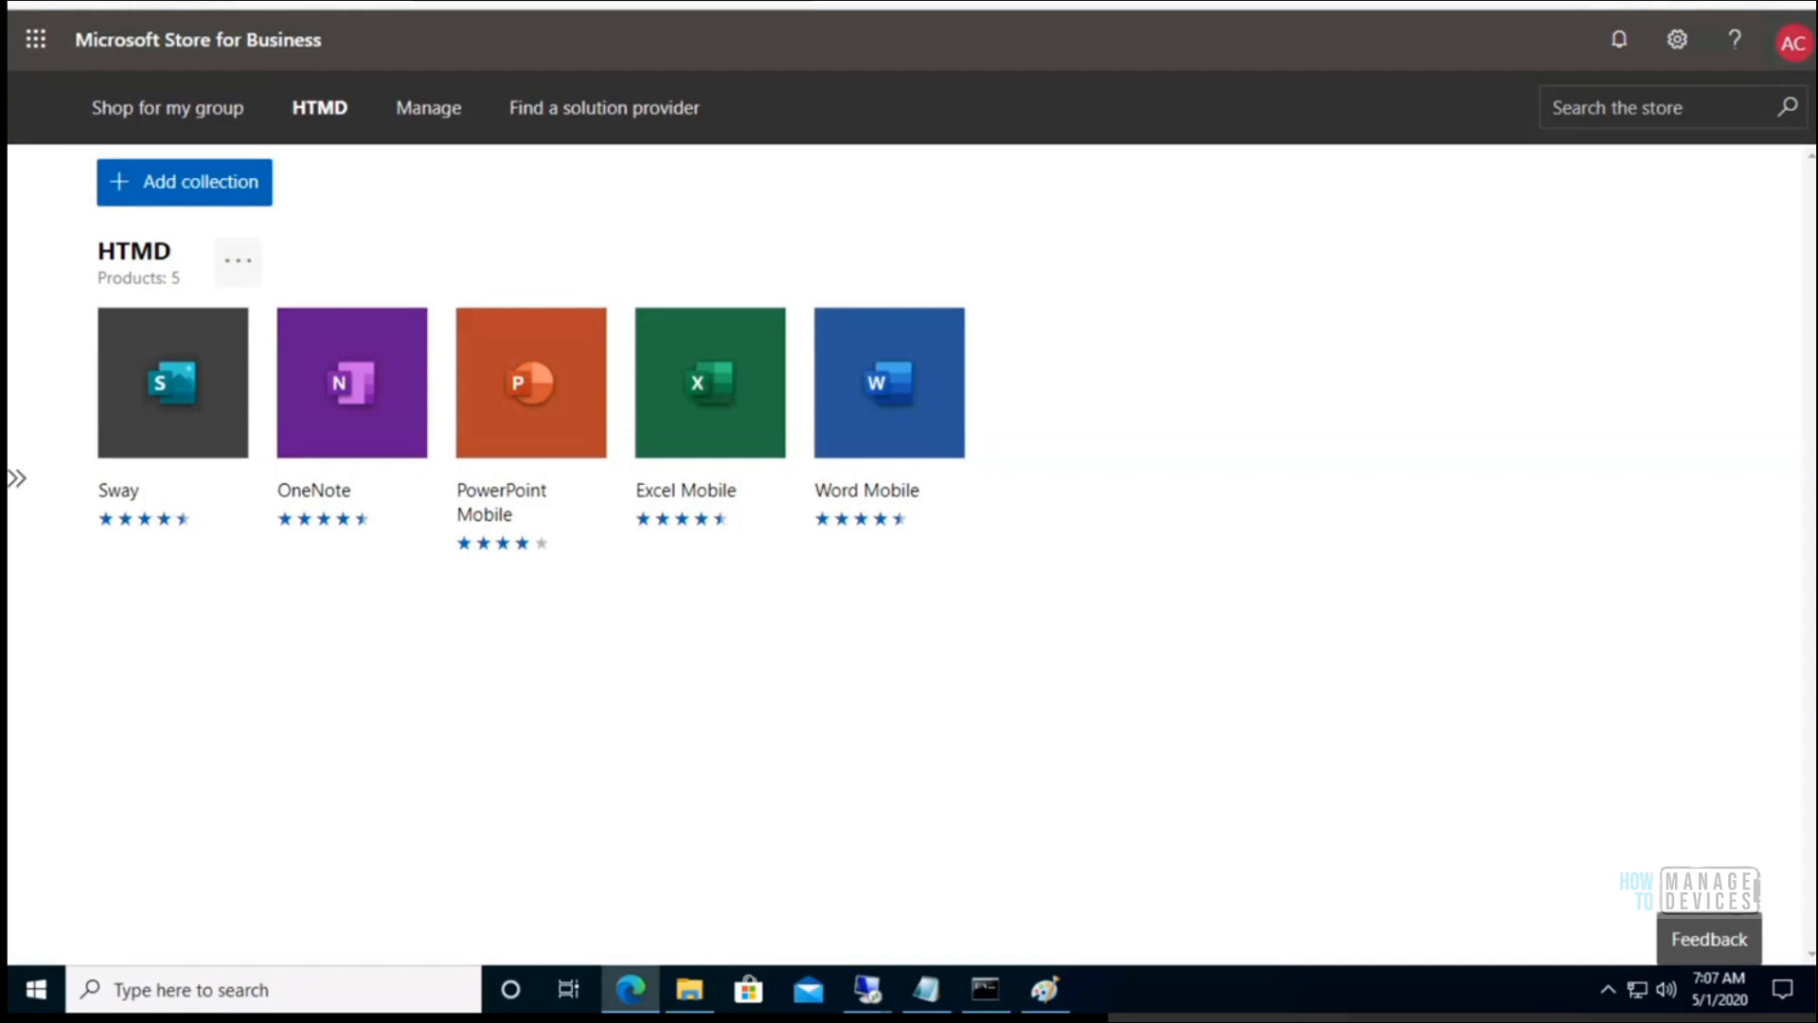
click(431, 109)
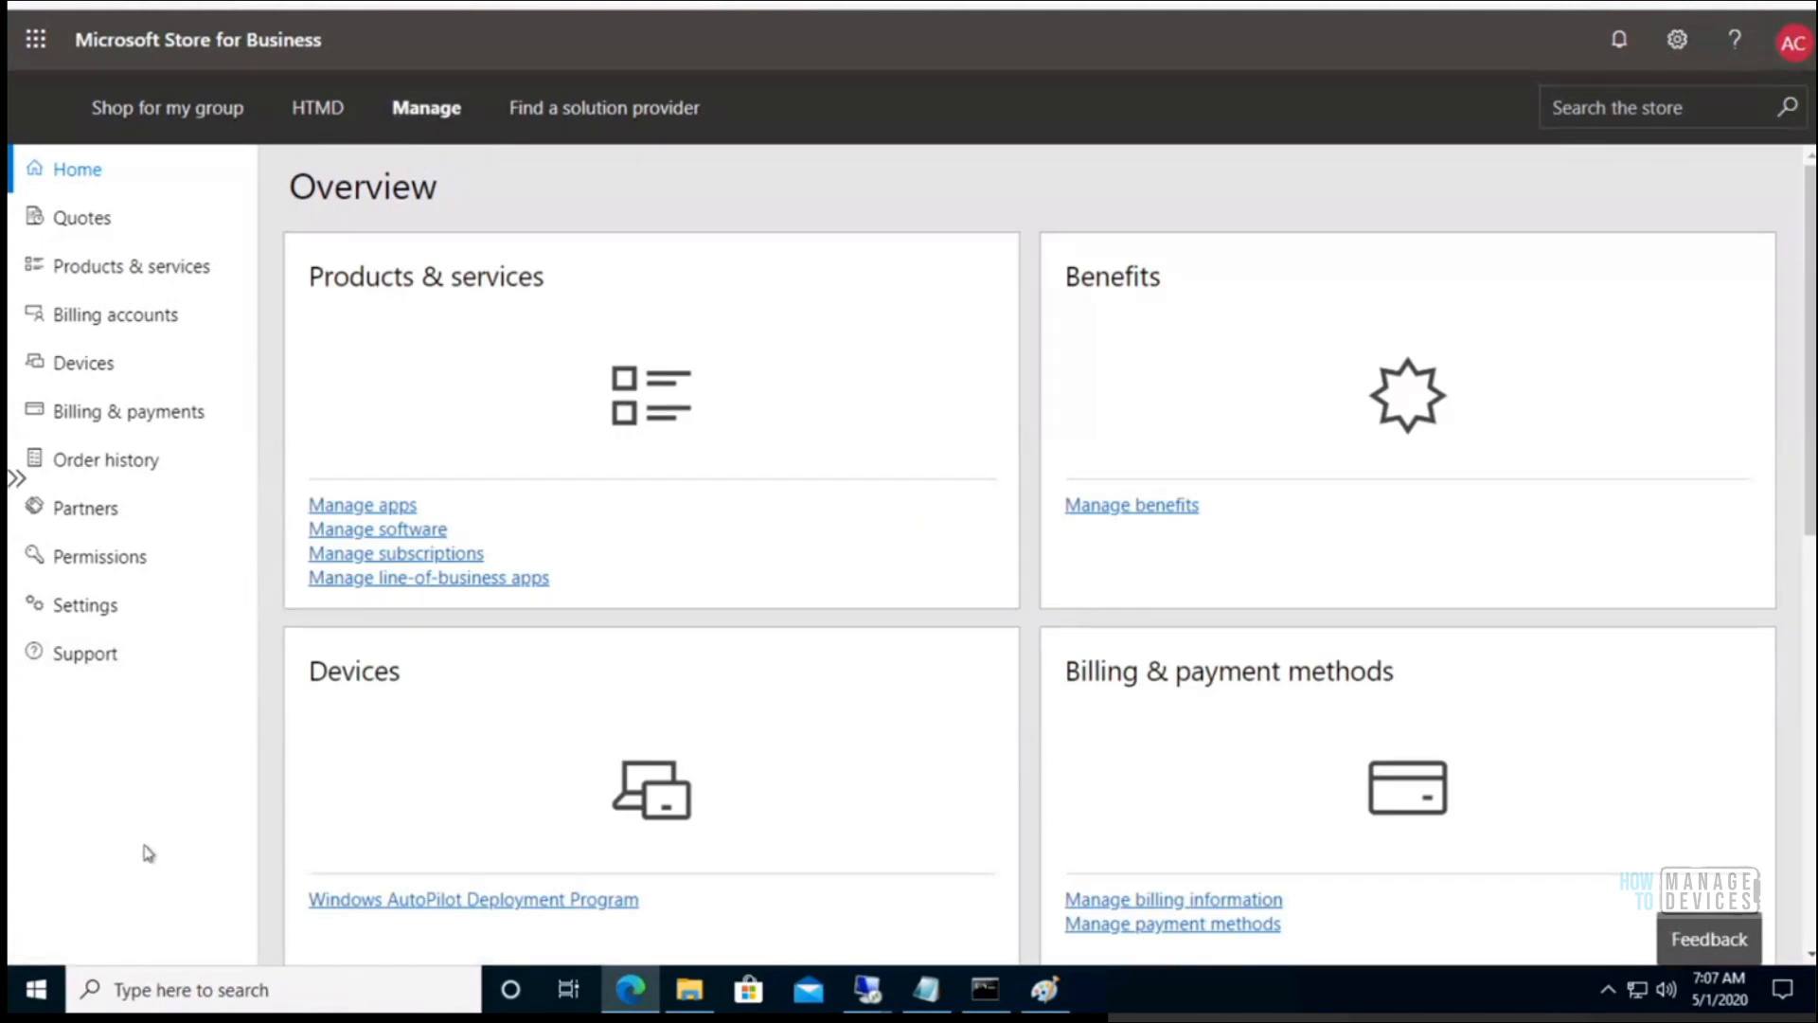
click(92, 609)
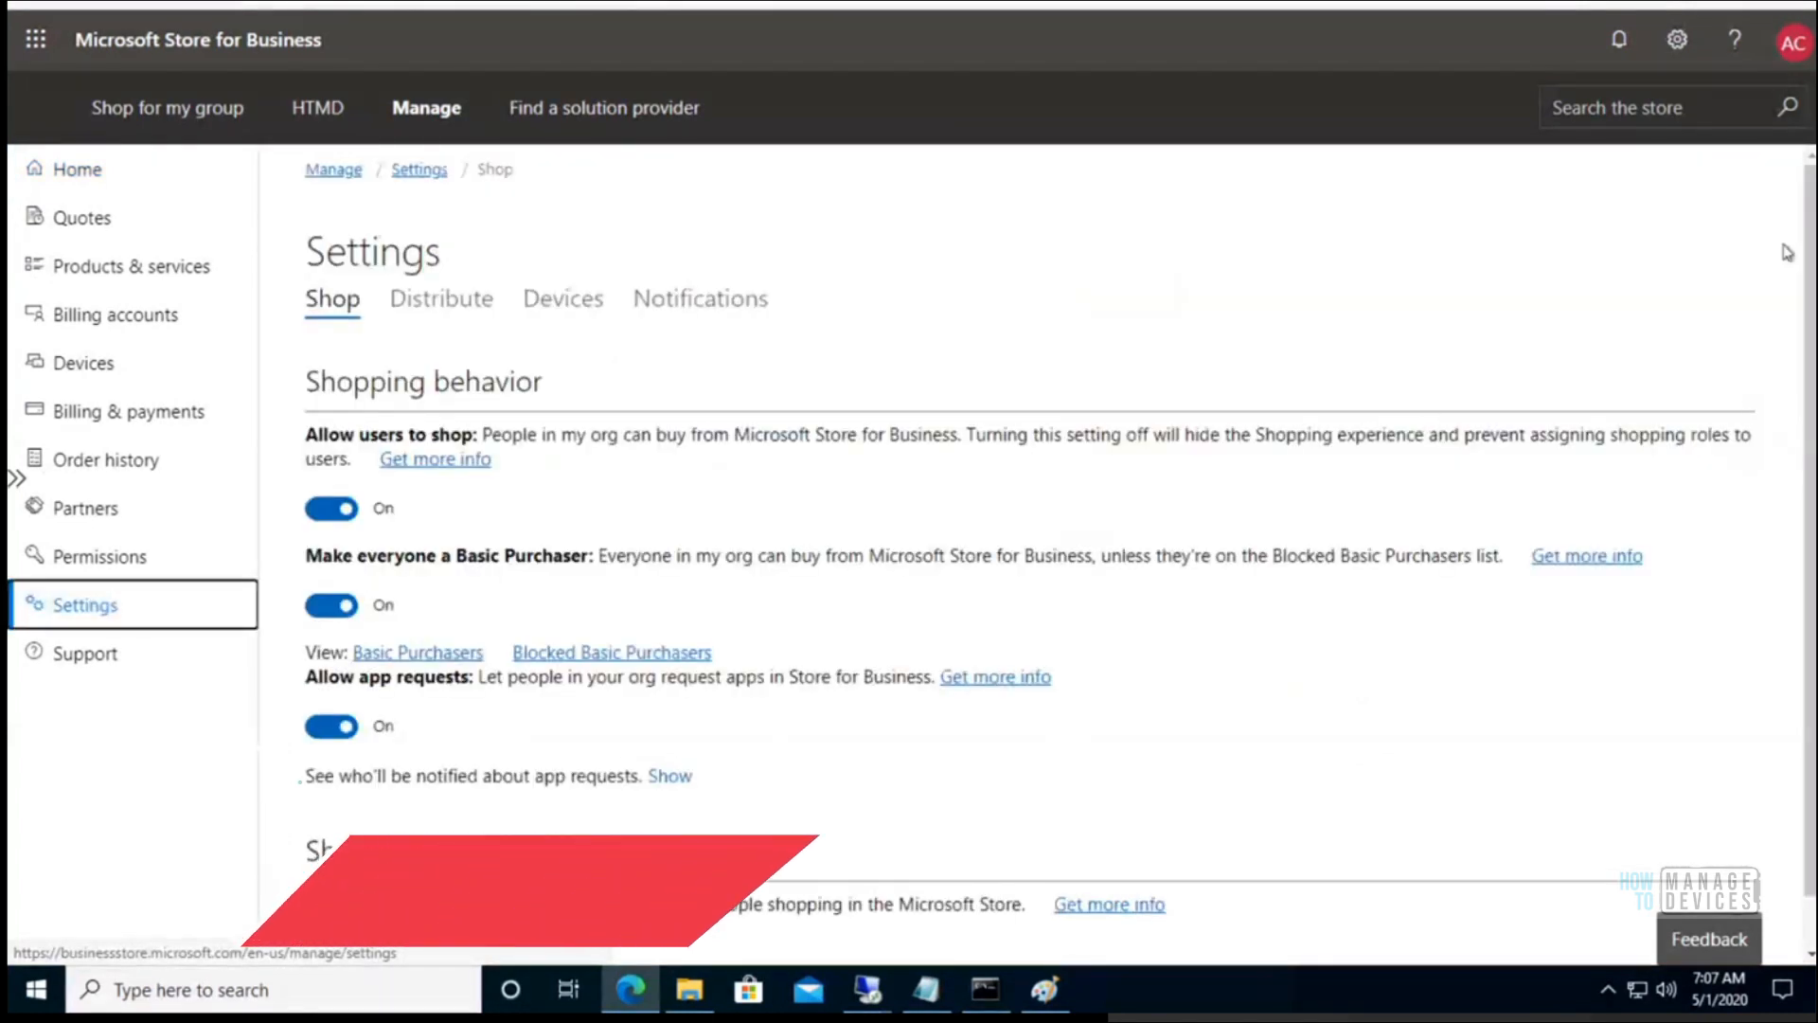
drag(1808, 389, 1786, 602)
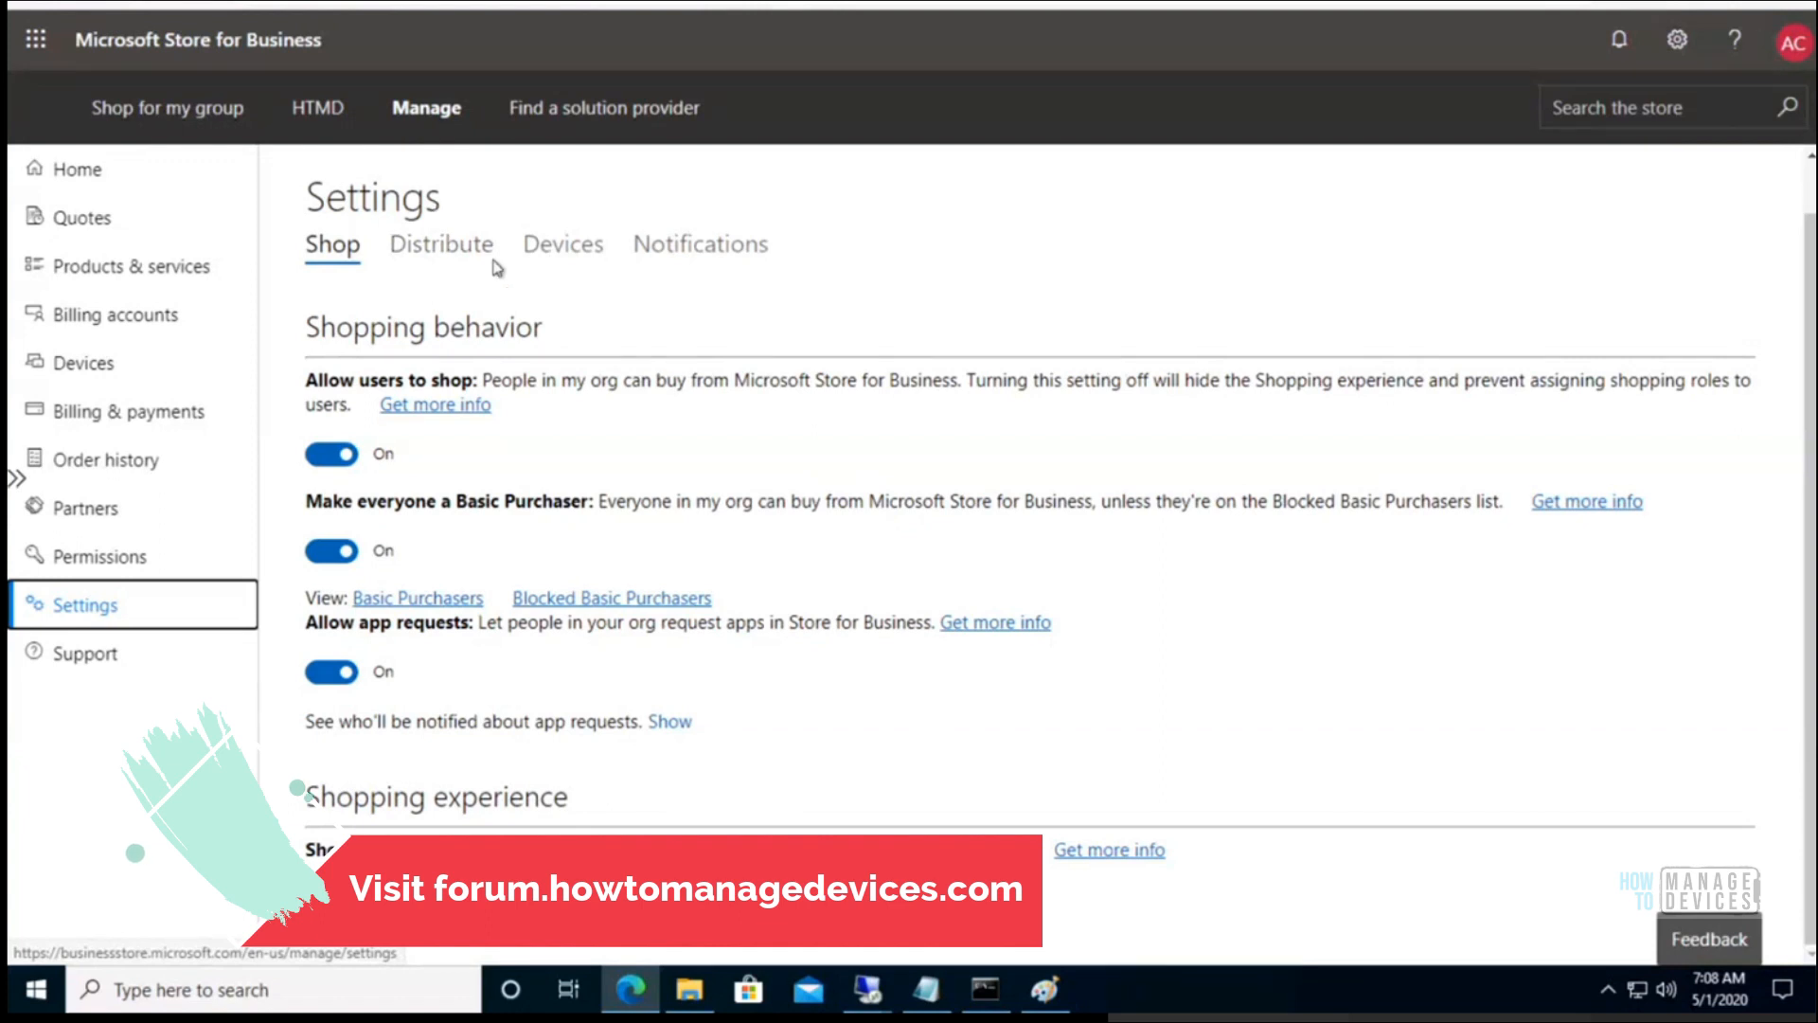
click(428, 249)
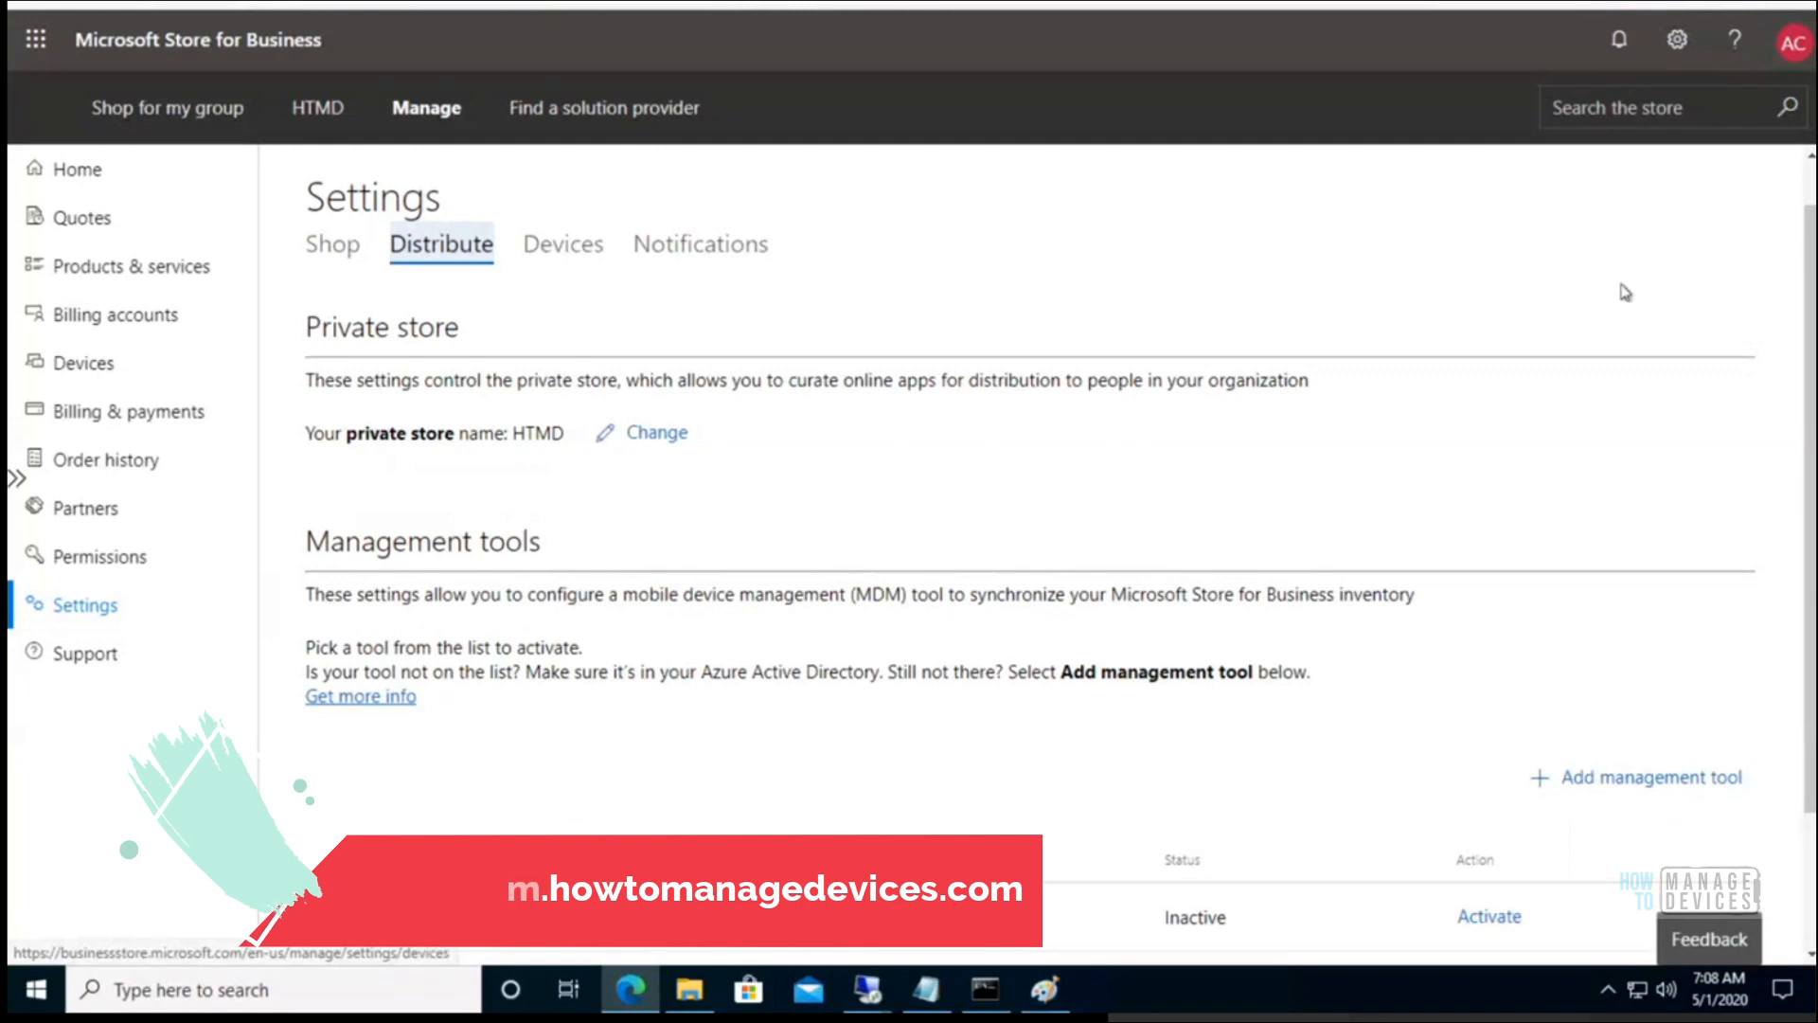
scroll(1811, 313, down, 2)
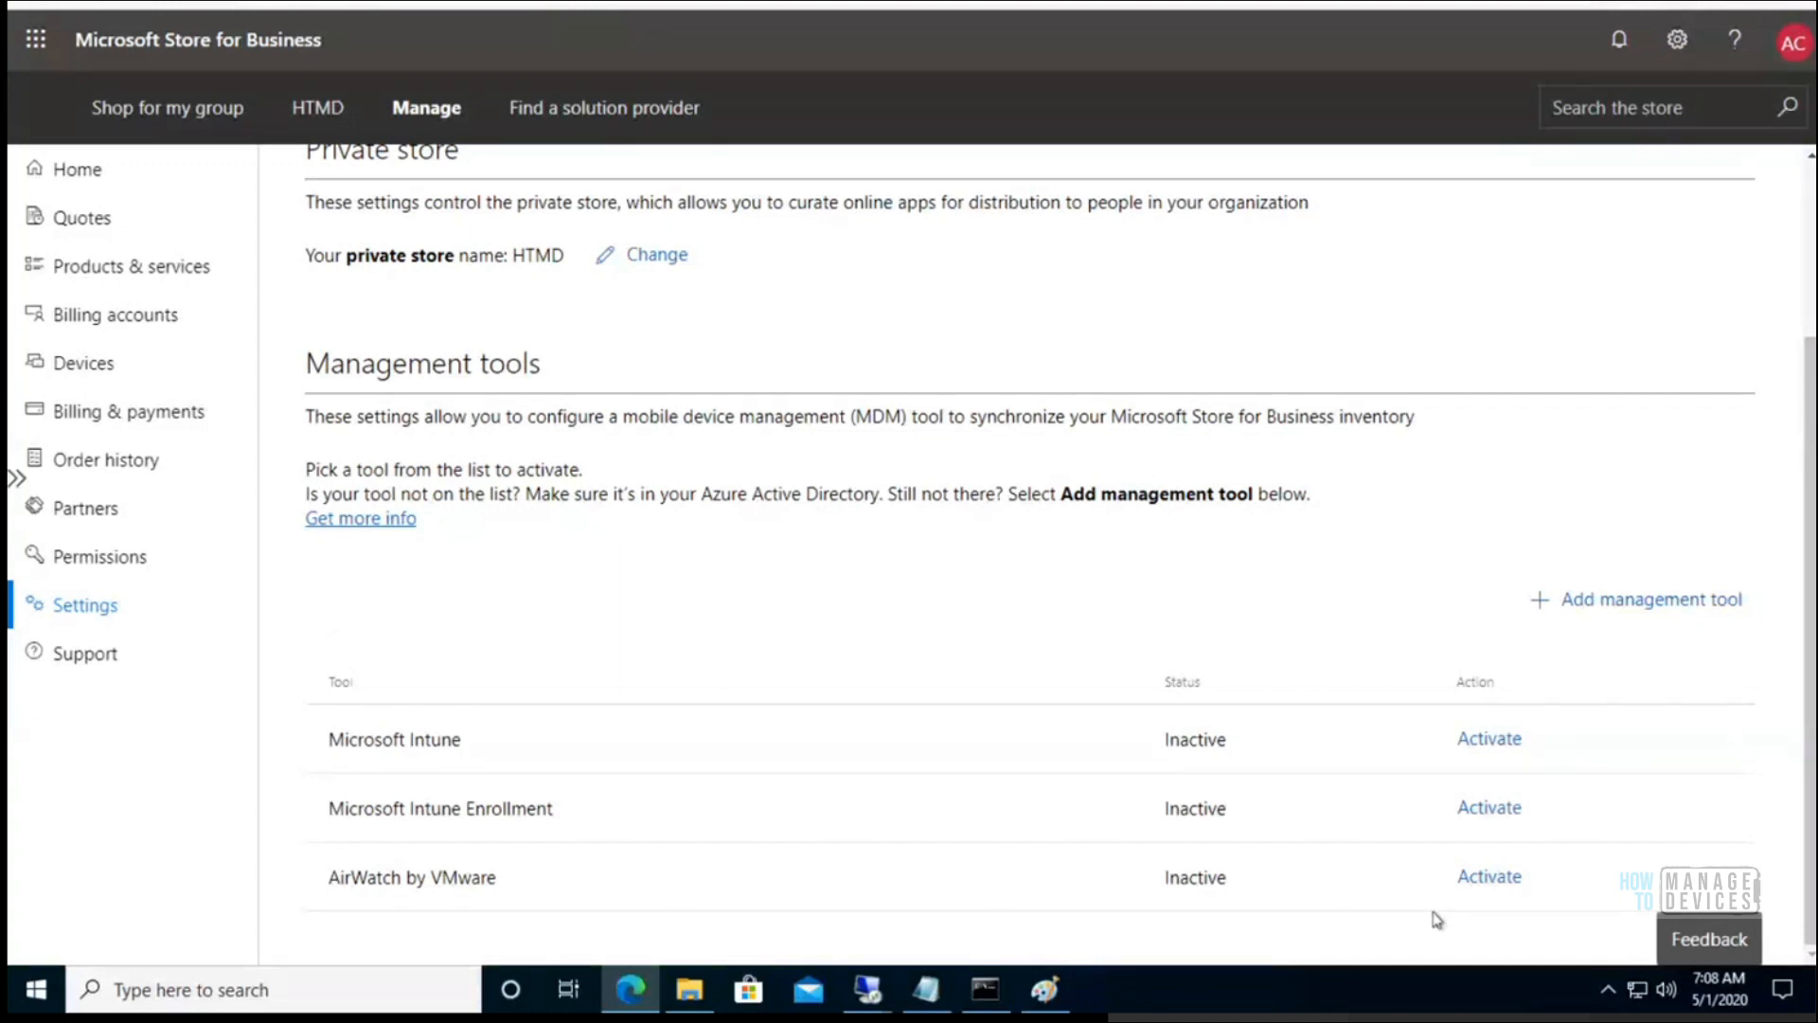
- Try to add "Configuration Manager" as a management tool by searching for its name
click(1638, 606)
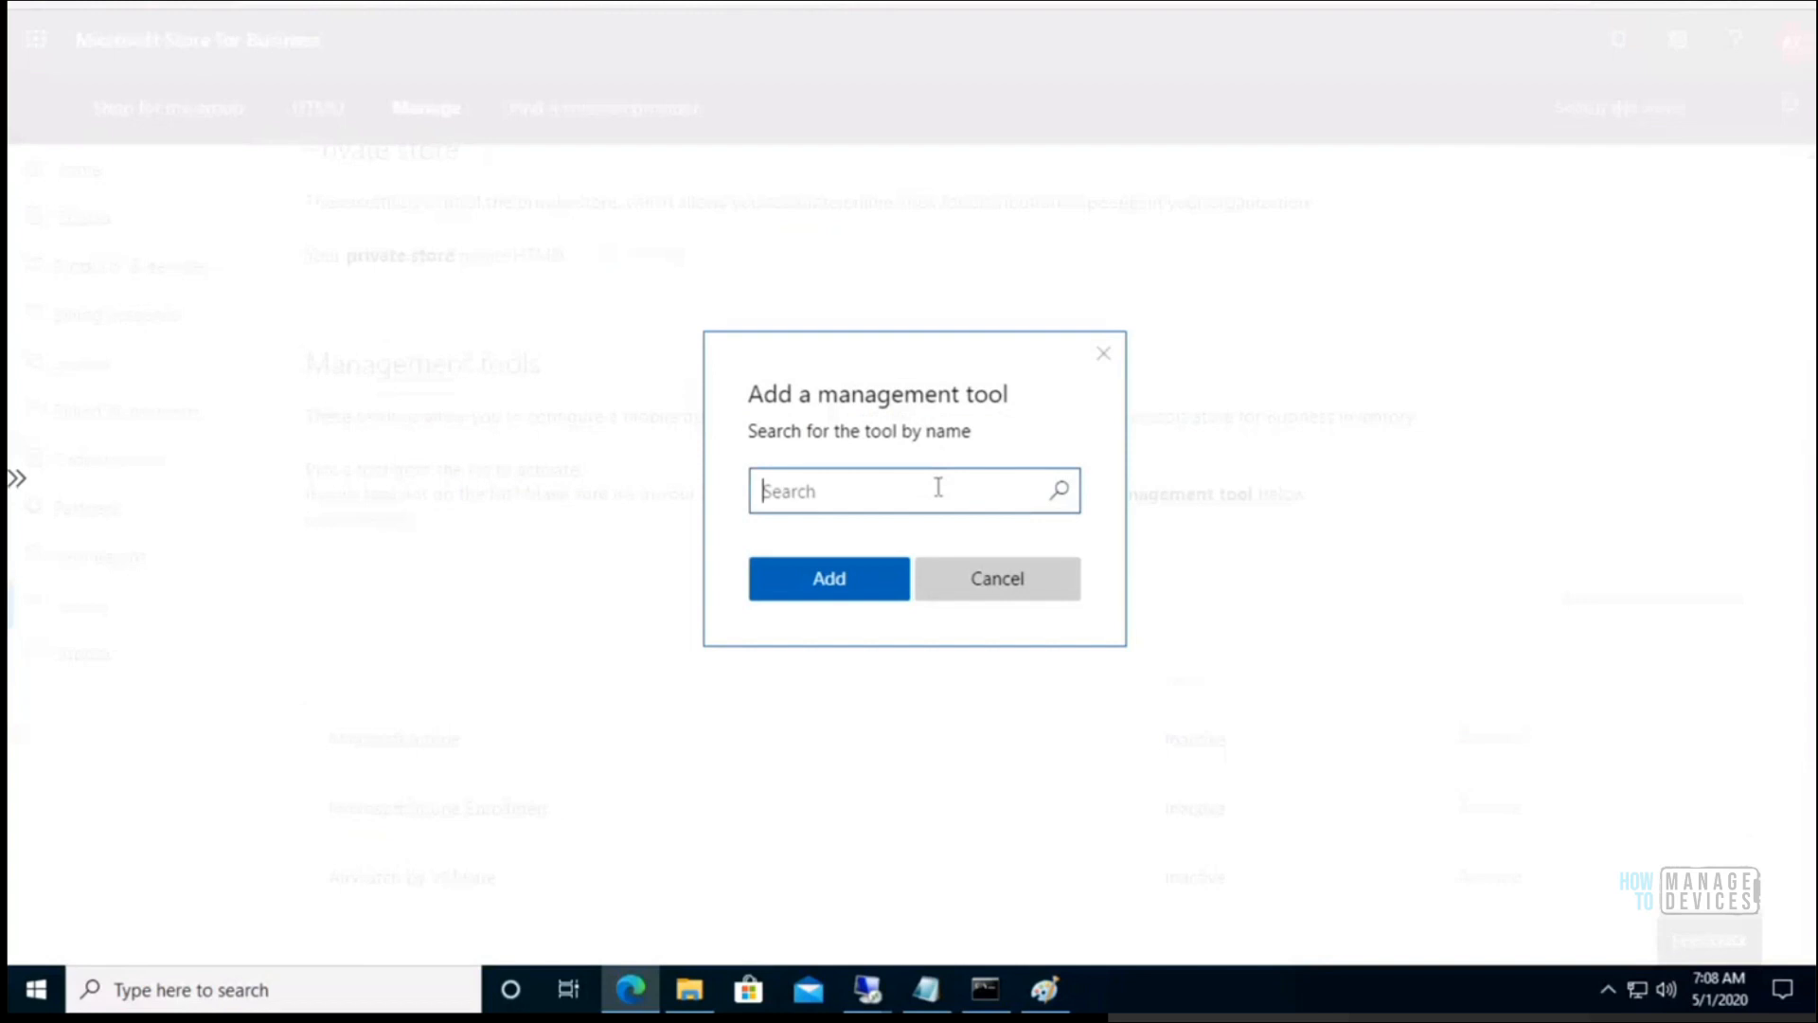
text(Configur)
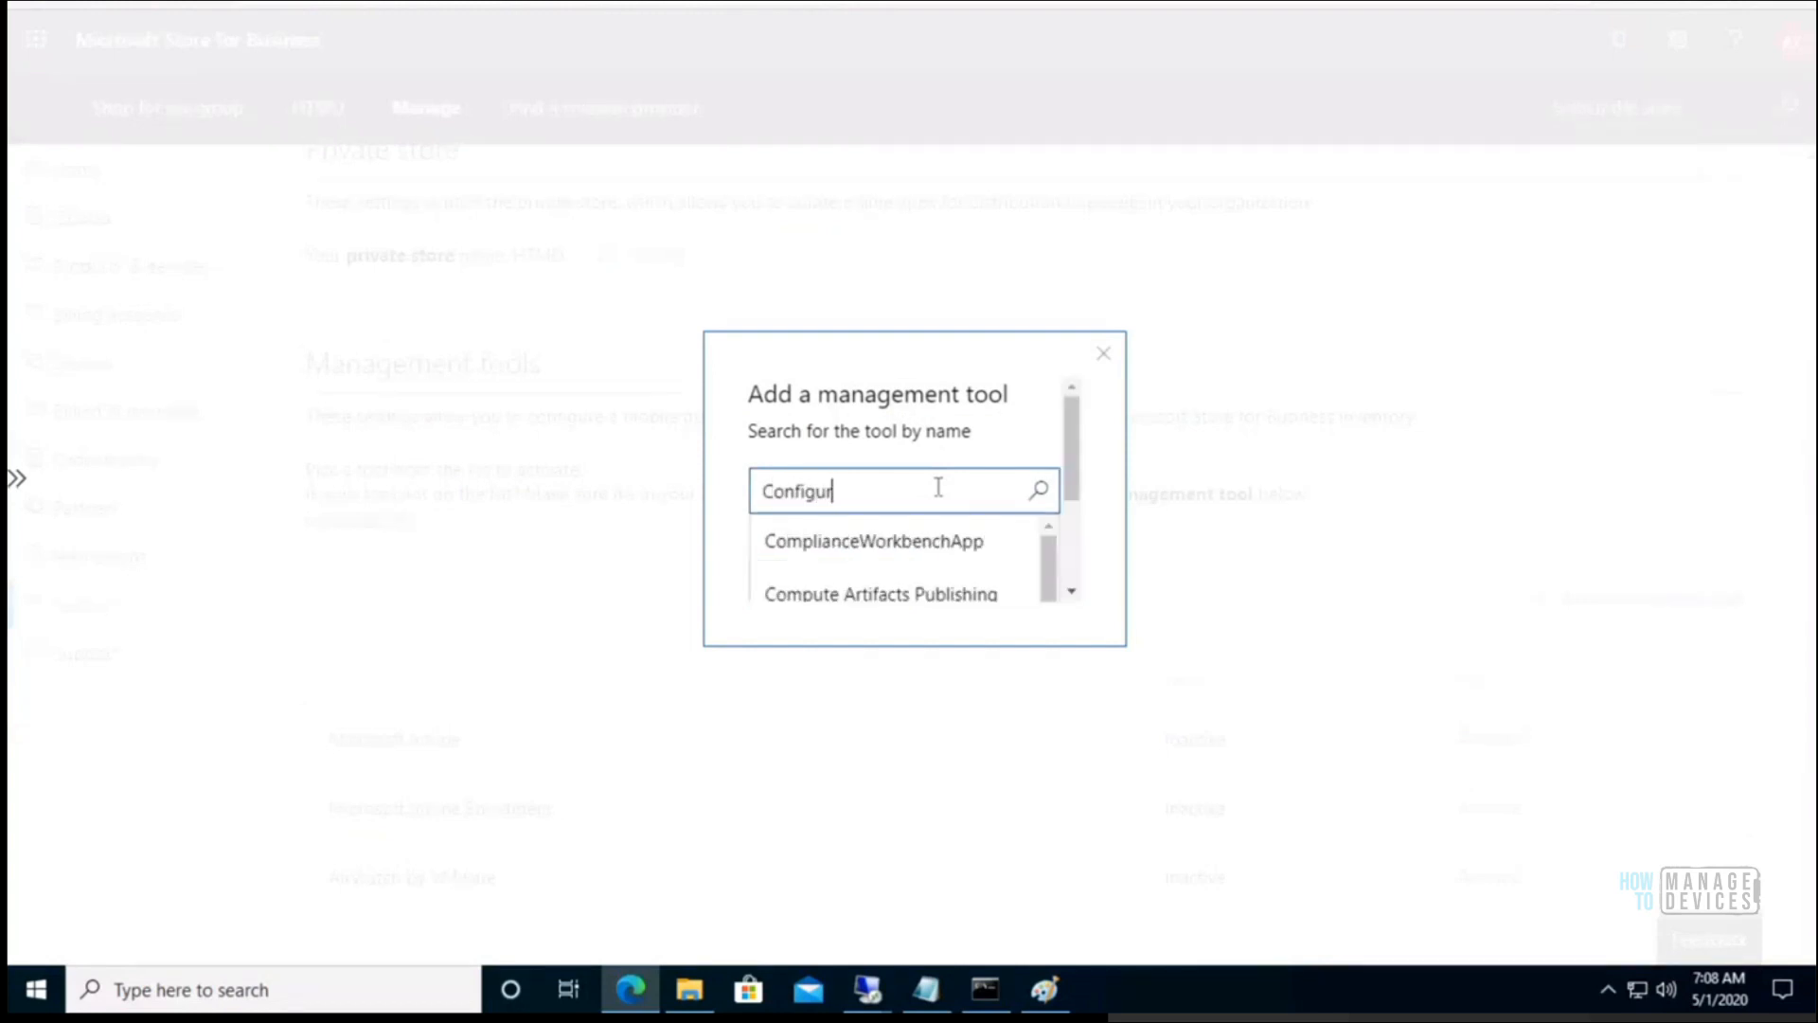
key(BackSpace)
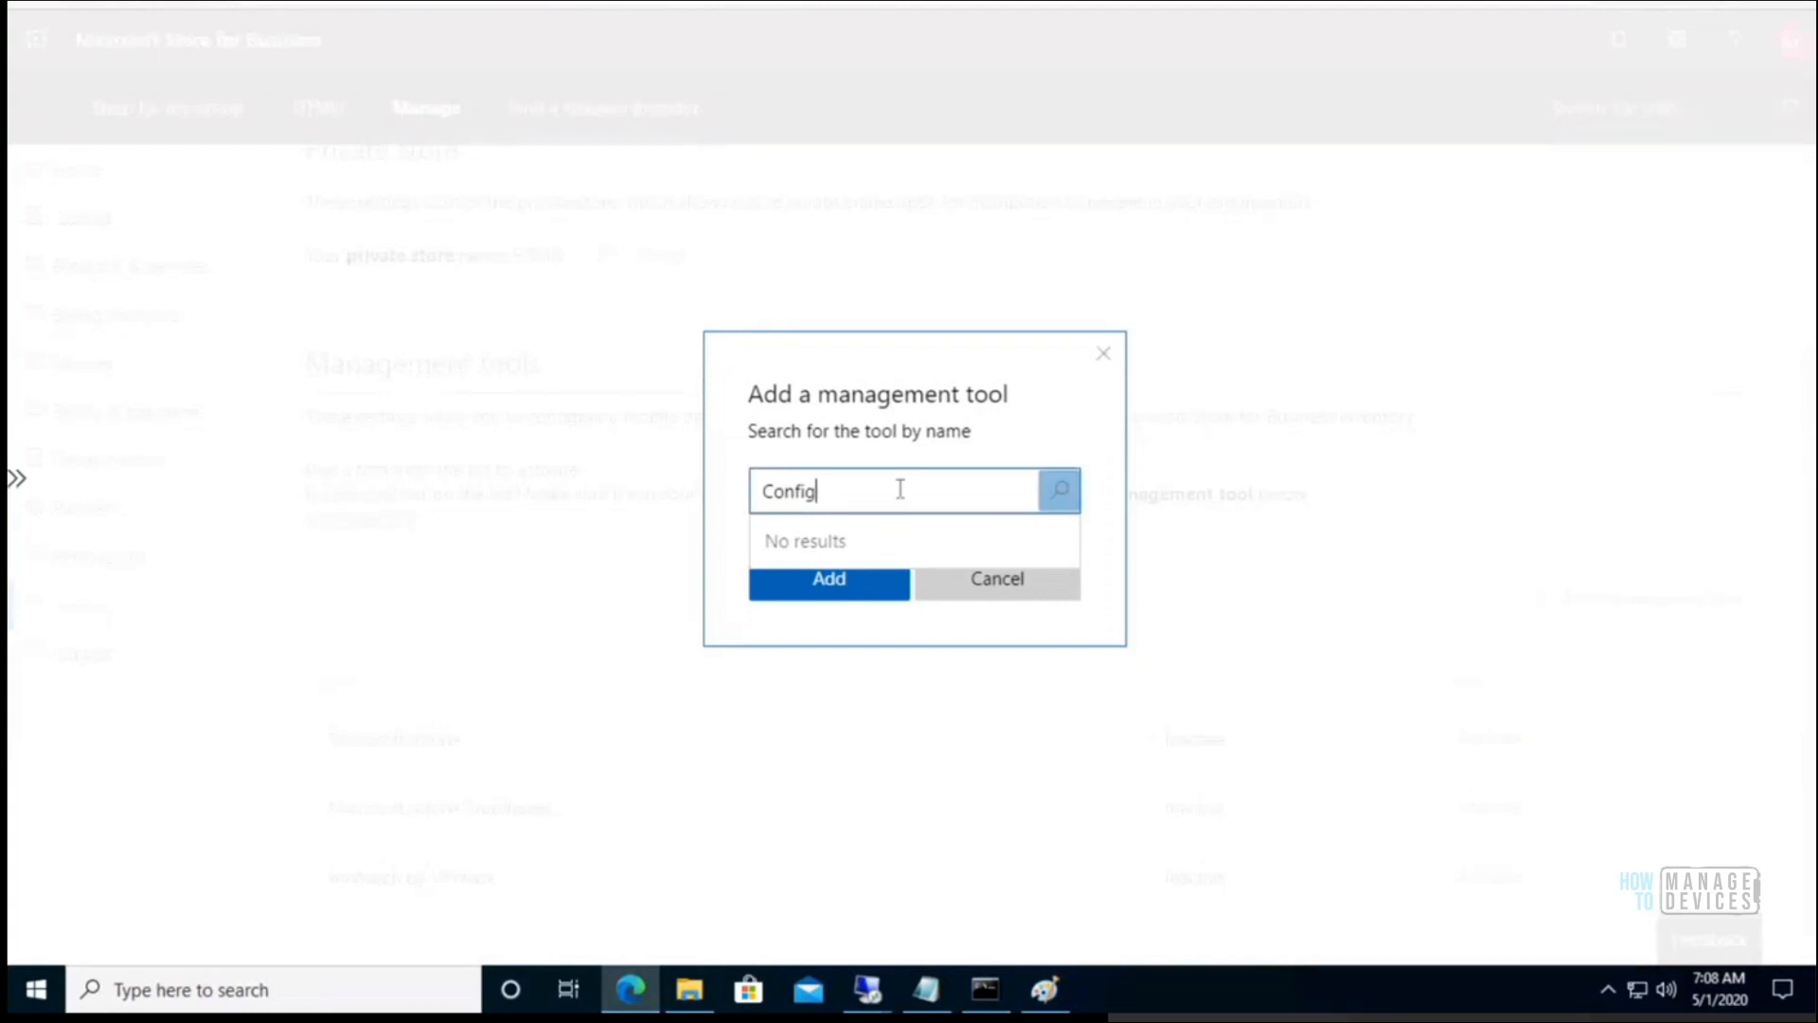
text(ion Manager)
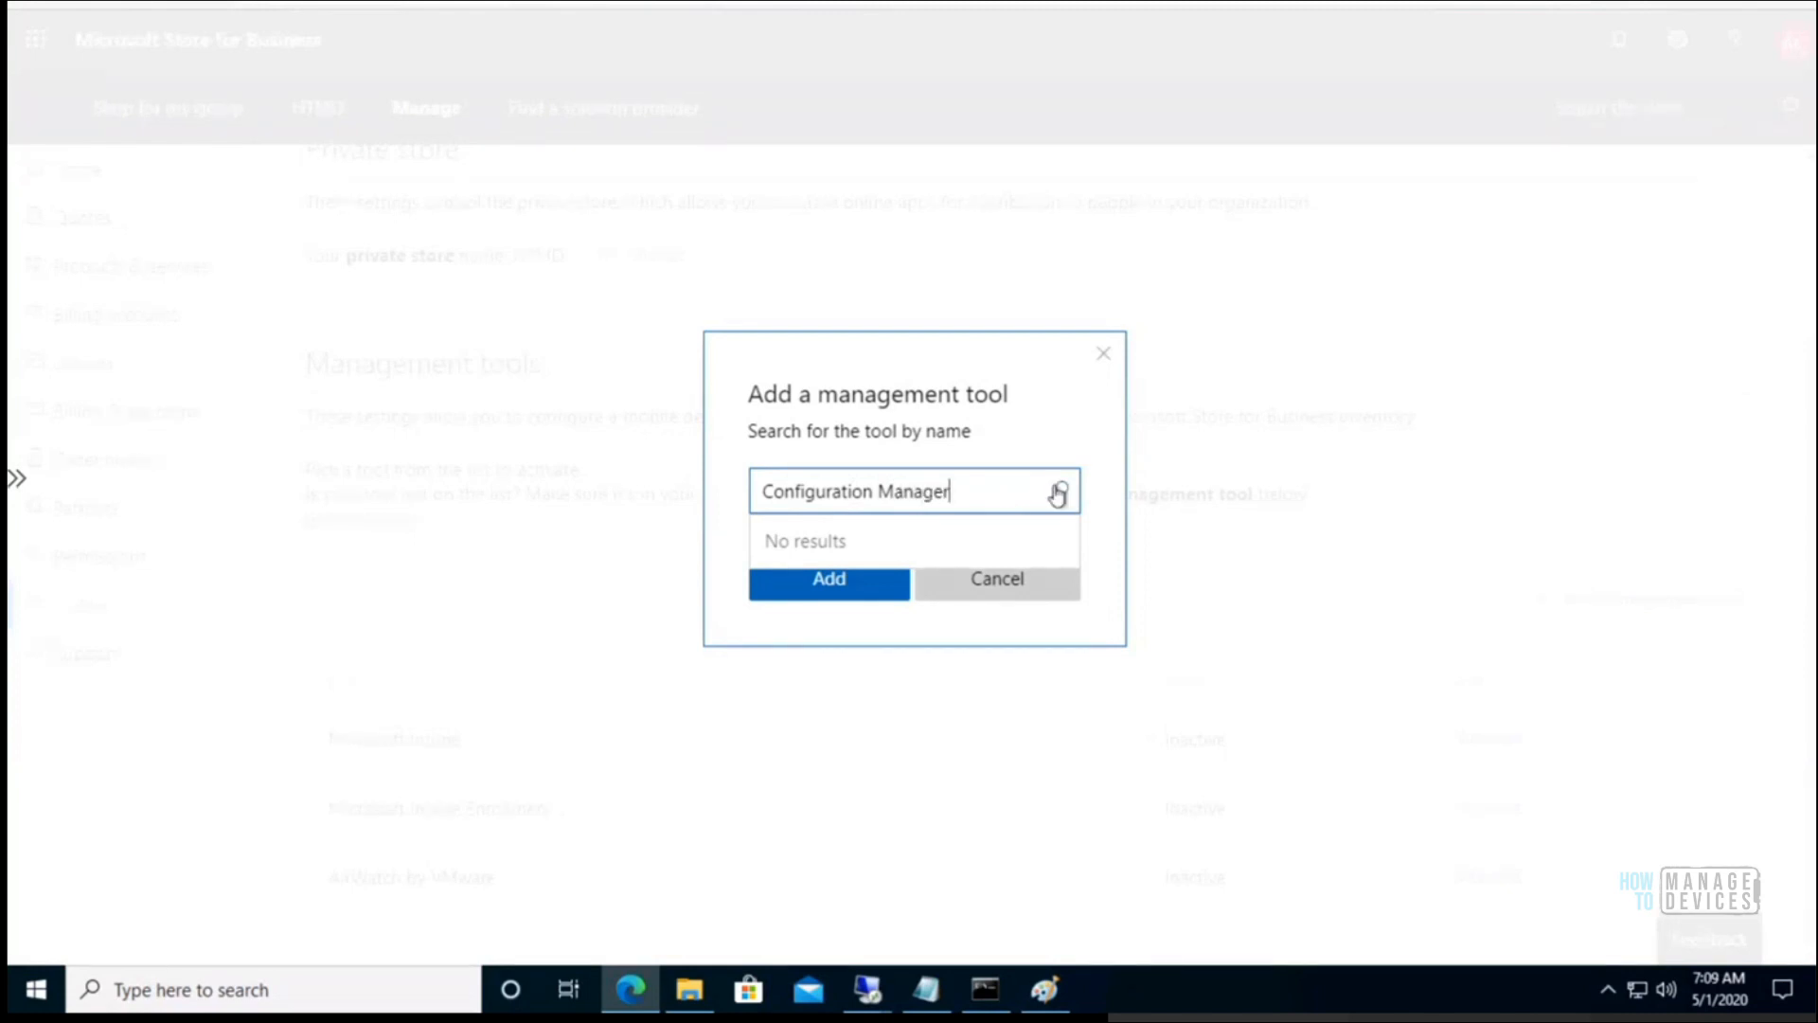
click(1059, 491)
click(880, 589)
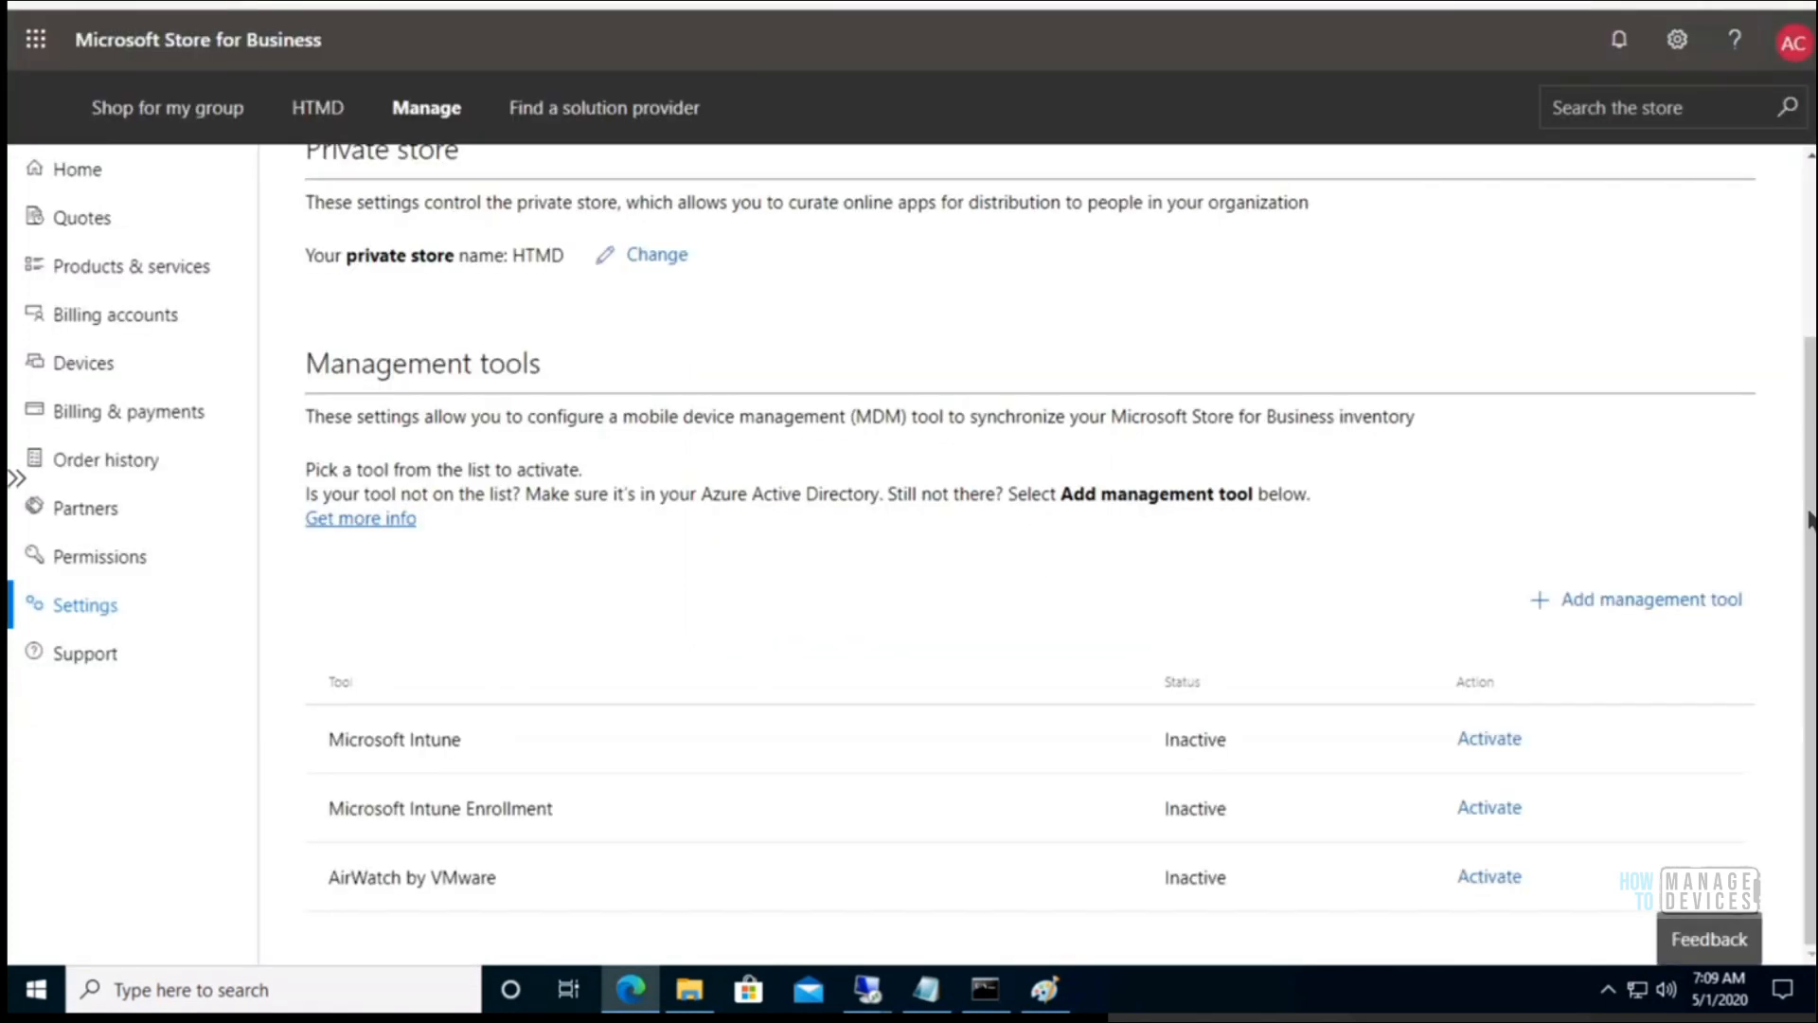
- Search the management tools that can be added for "Con", look through the matches, and close the dialog without adding one
click(1695, 598)
click(952, 491)
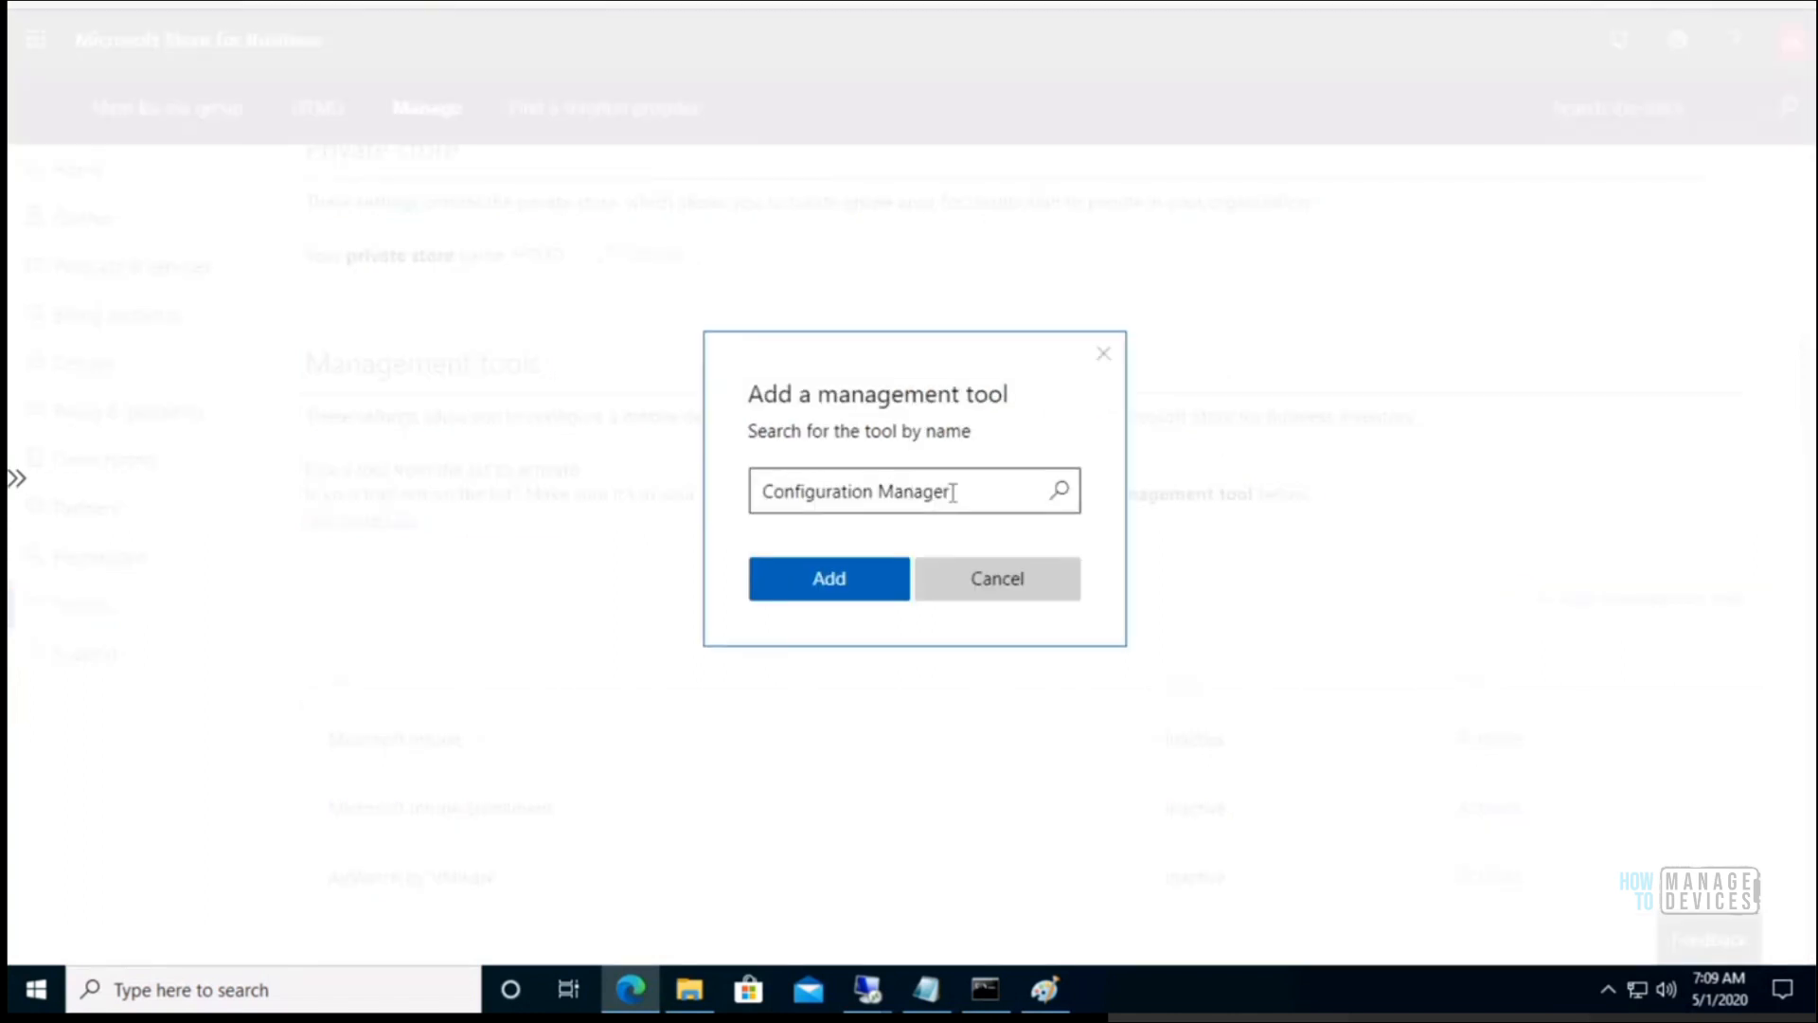
key(BackSpace)
key(BackSpace)
key(BackSpace)
key(BackSpace)
key(BackSpace)
key(BackSpace)
key(BackSpace)
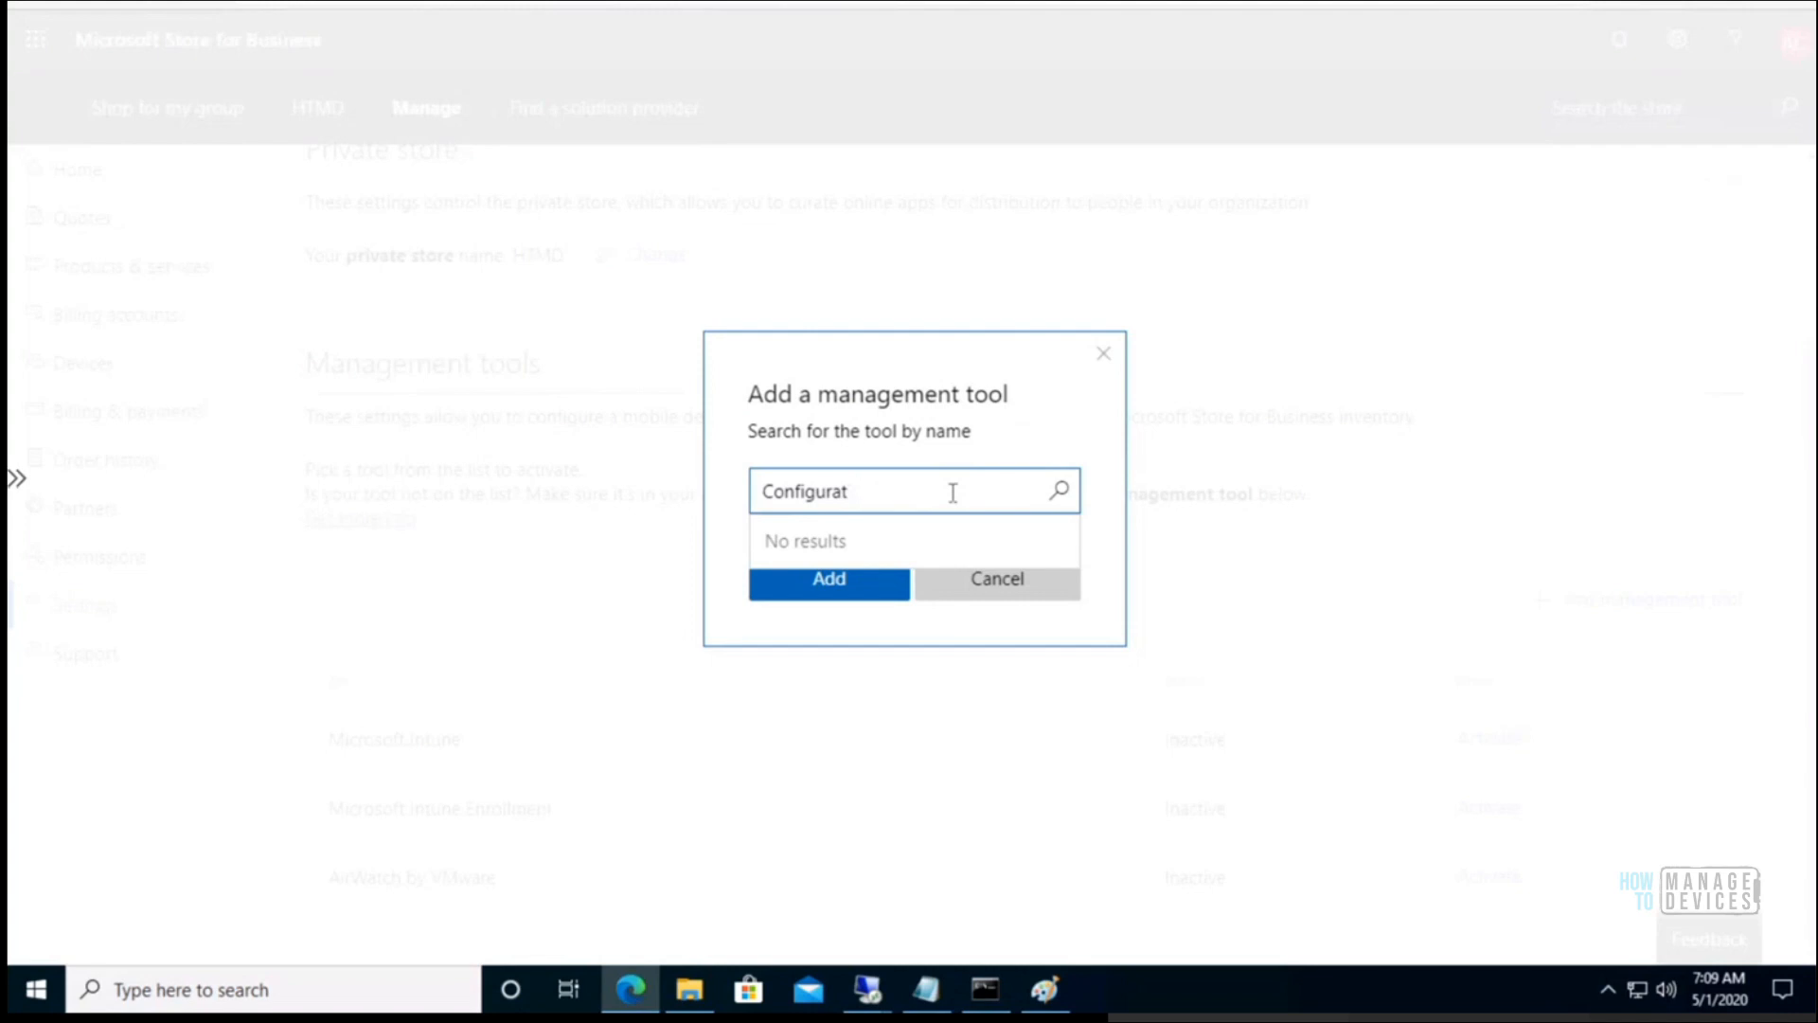
key(BackSpace)
key(BackSpace)
key(BackSpace)
key(BackSpace)
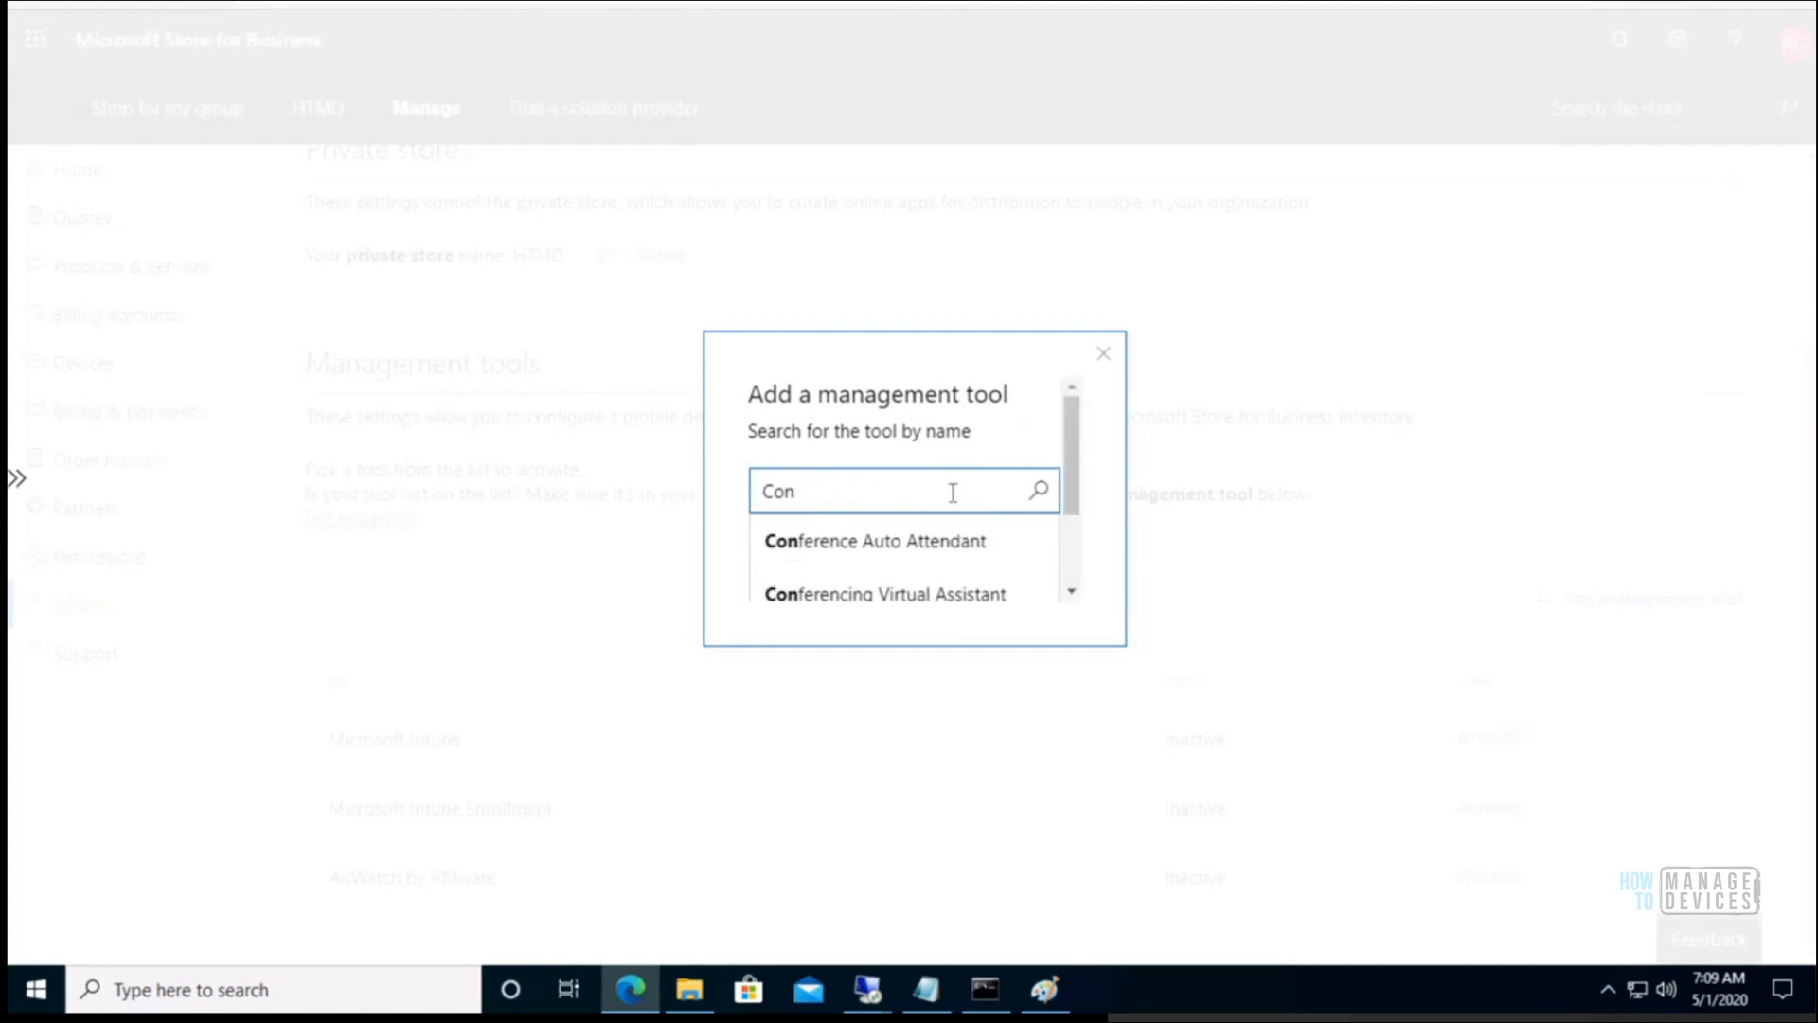
click(1071, 594)
click(1071, 593)
click(1071, 594)
click(1070, 593)
click(1071, 594)
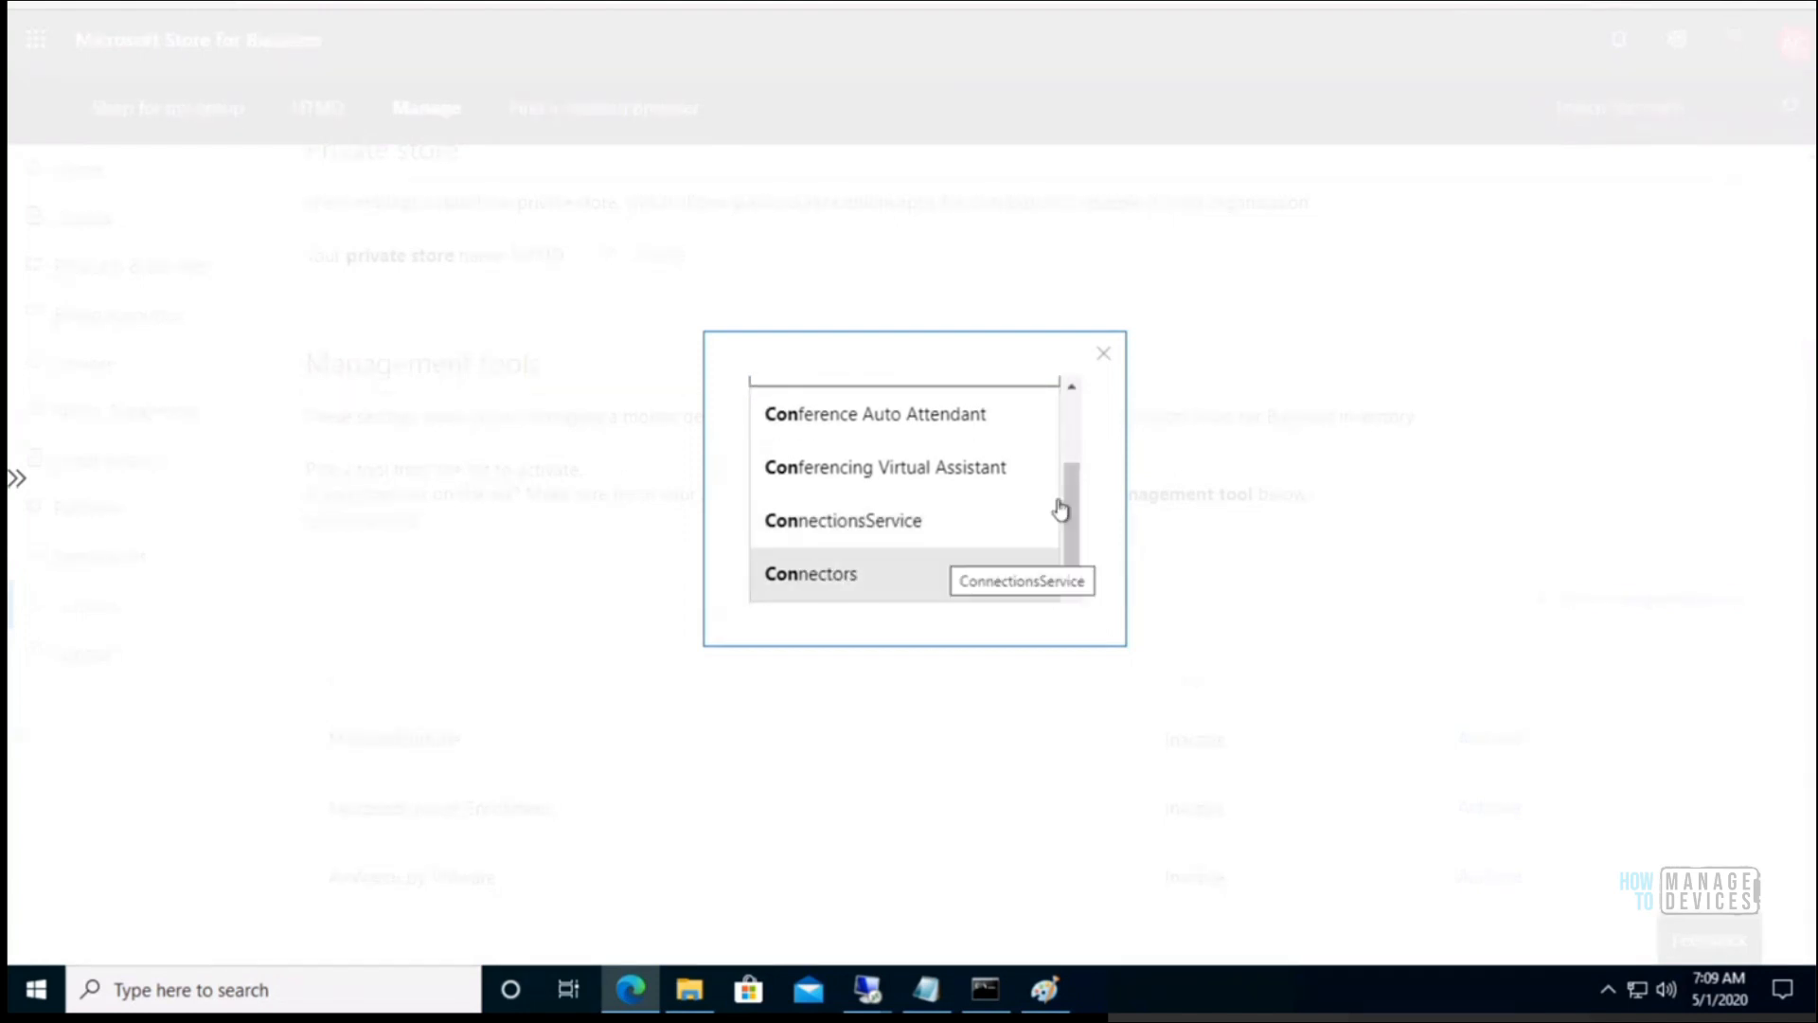
click(1101, 355)
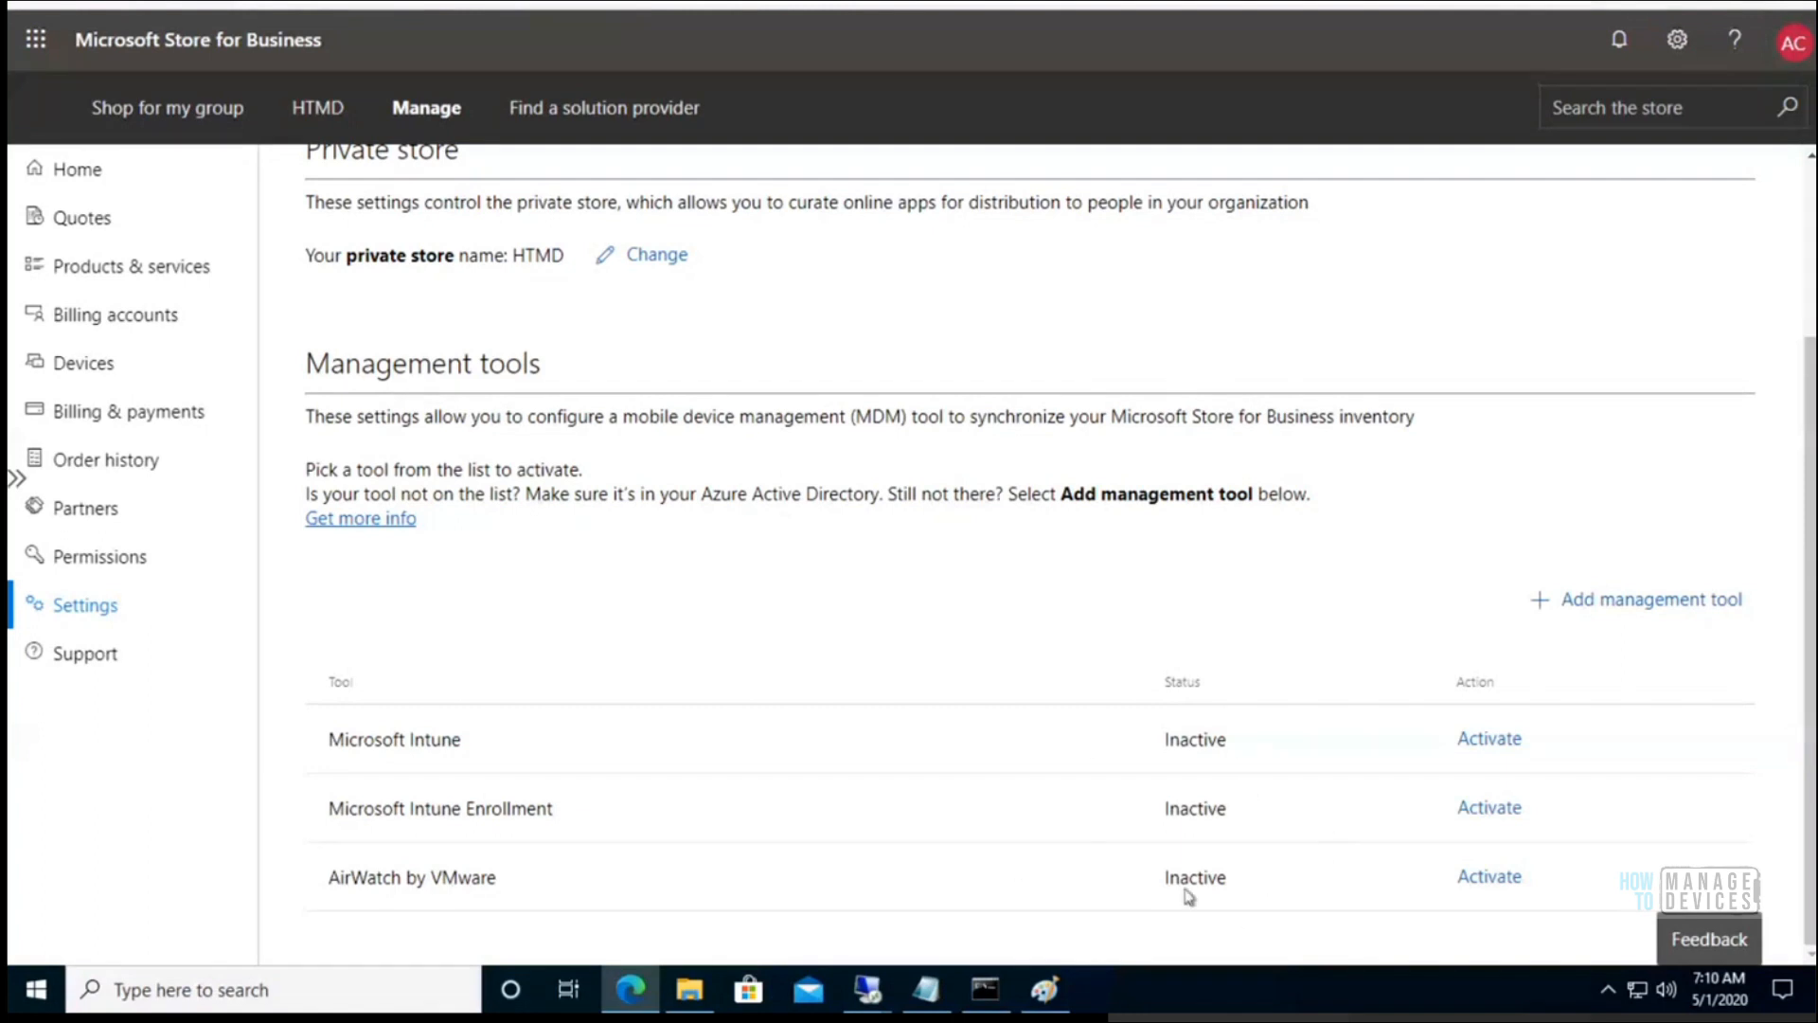
- Activate Microsoft Intune and Microsoft Intune Enrollment as management tools, and open the HTMD private store
click(1482, 743)
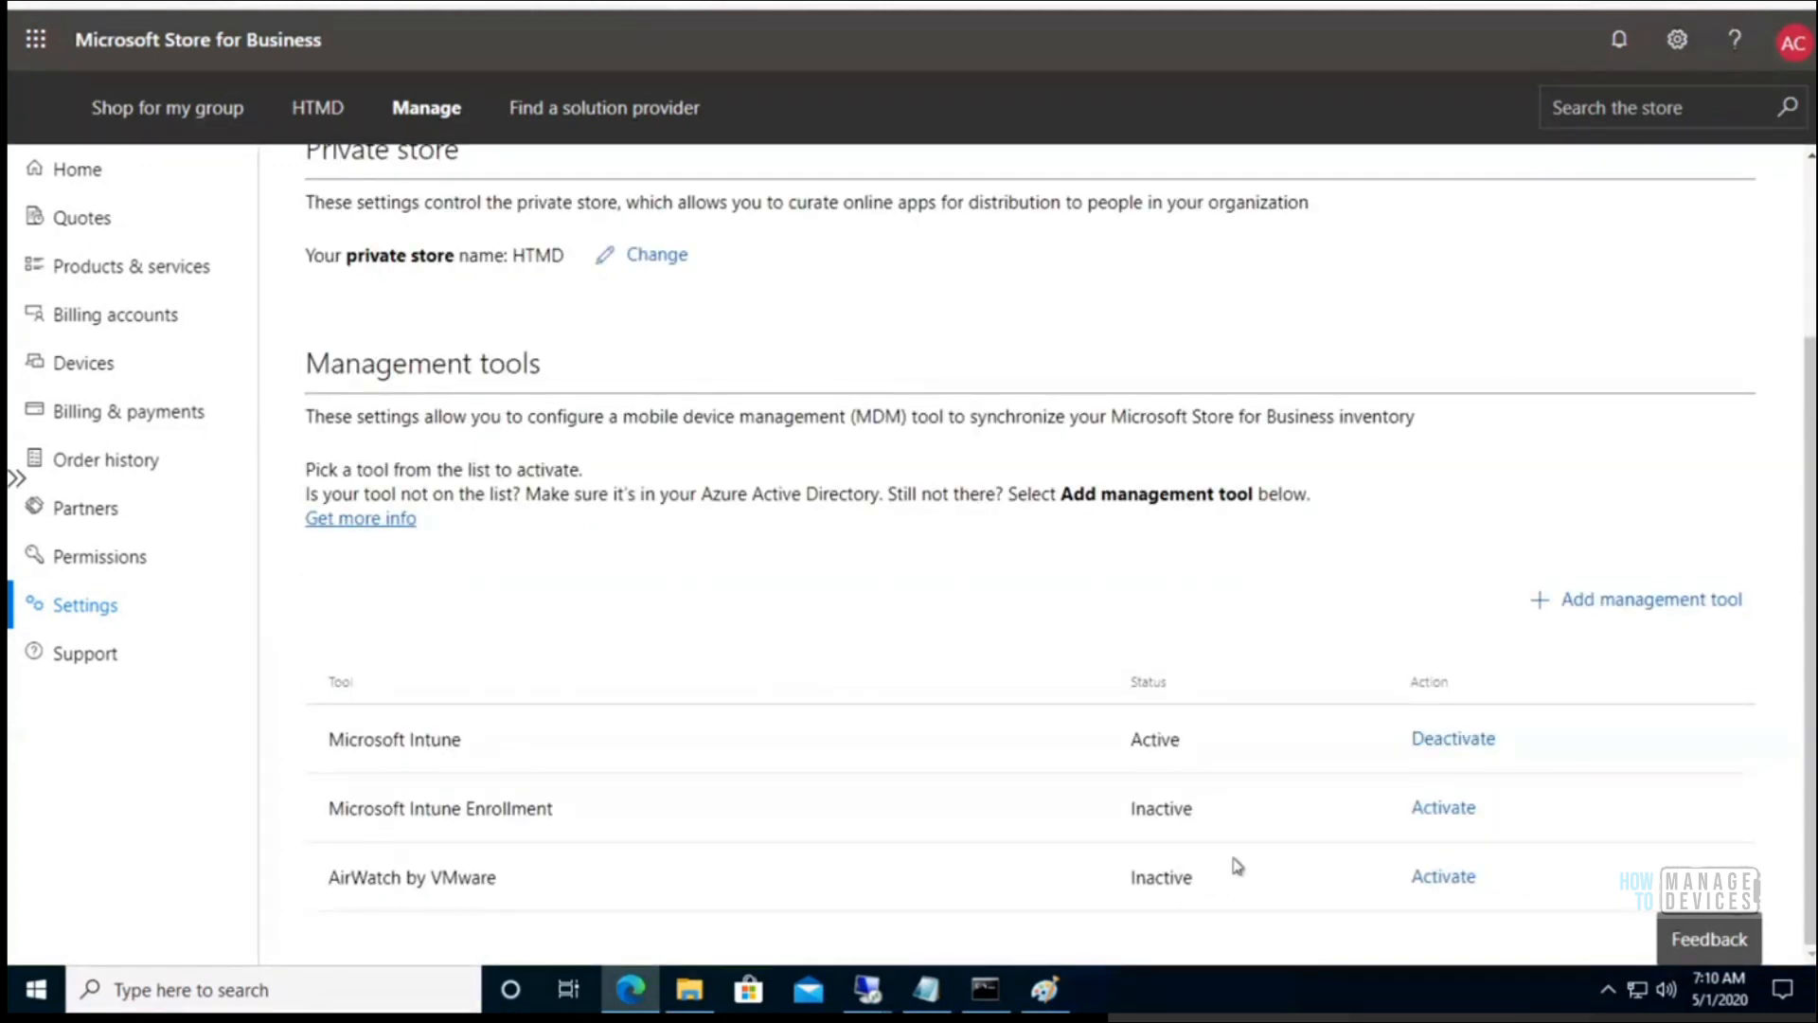
click(1430, 809)
click(319, 109)
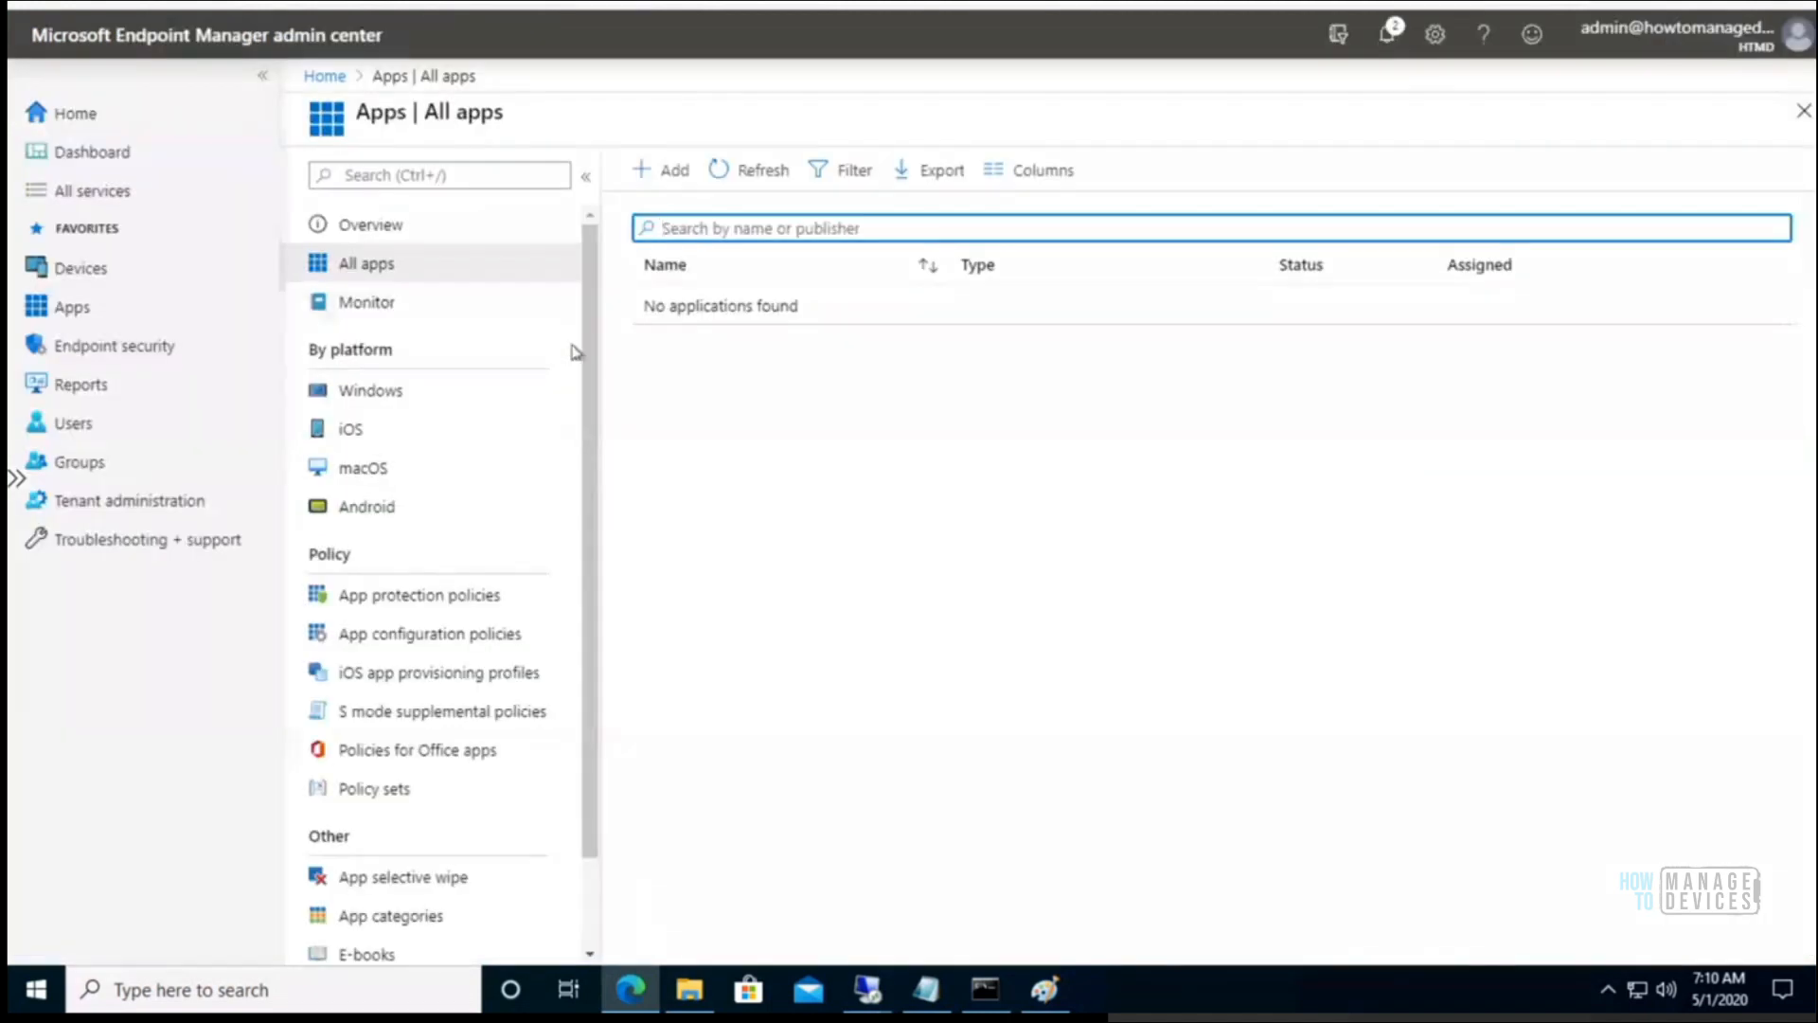
- In the Microsoft Endpoint Manager admin center, open the tenant's Microsoft Store for Business connector and set its sync to Enable
drag(588, 458, 590, 580)
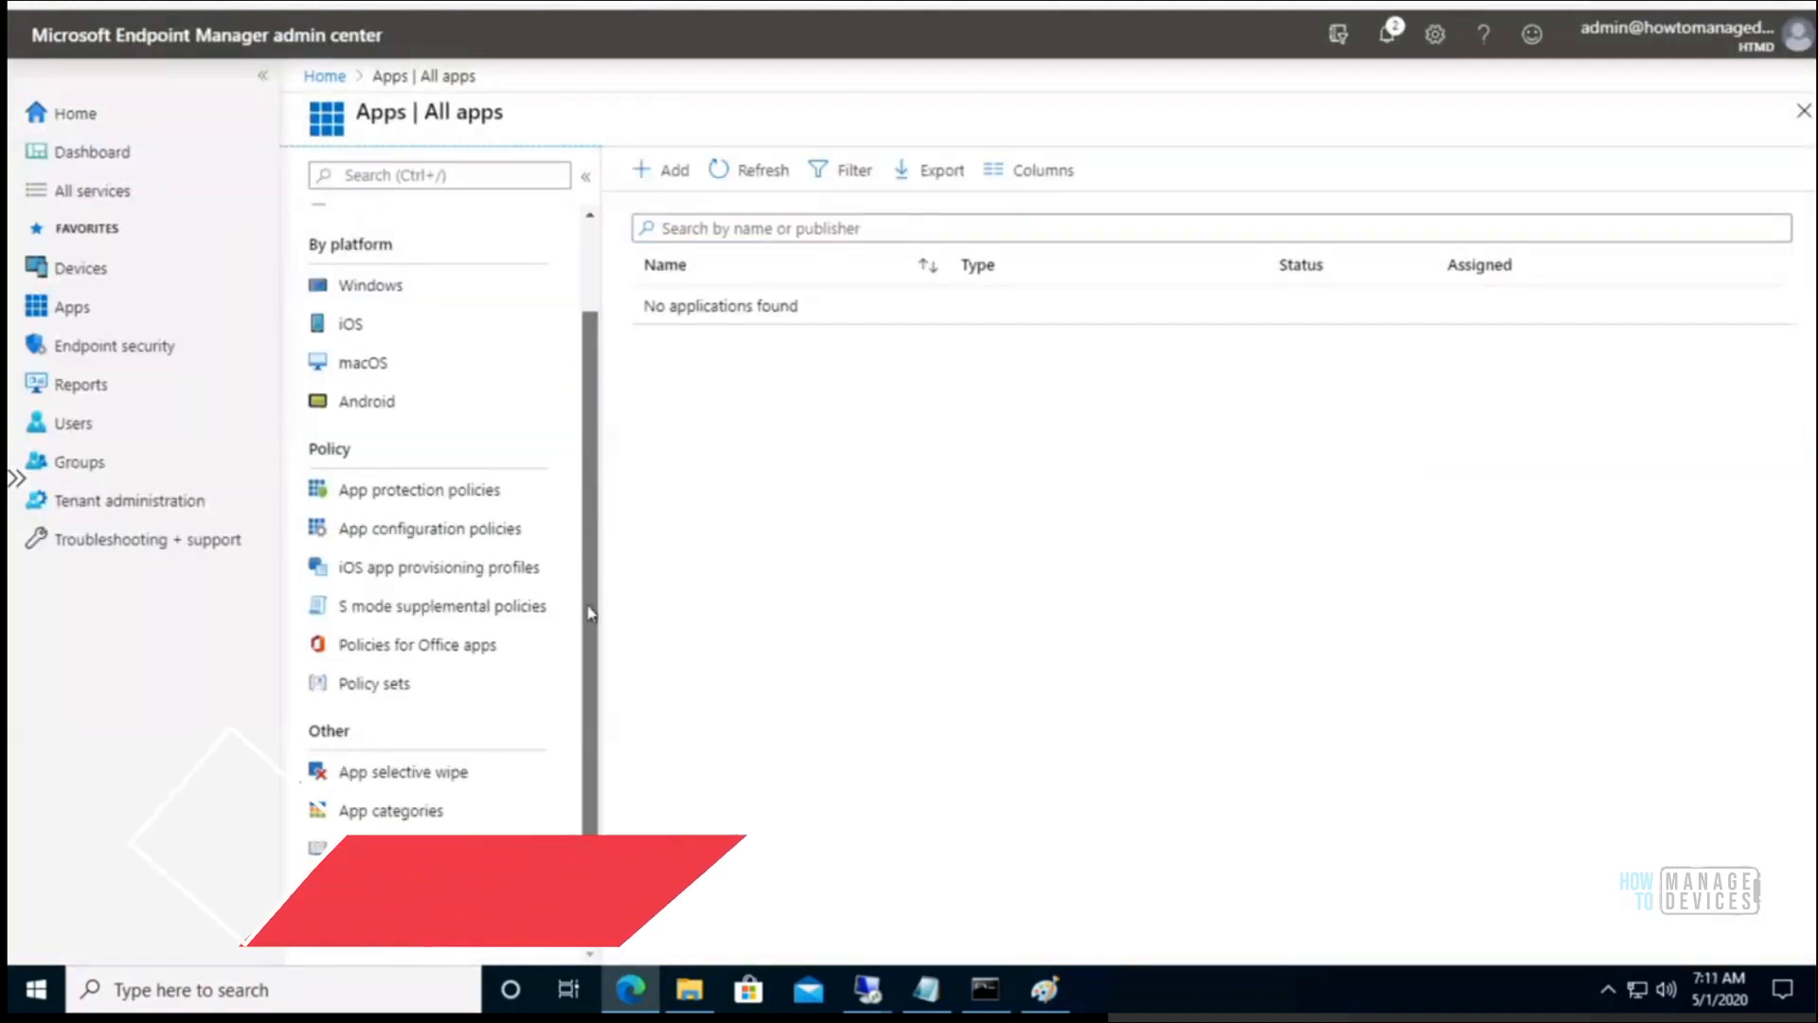
click(126, 500)
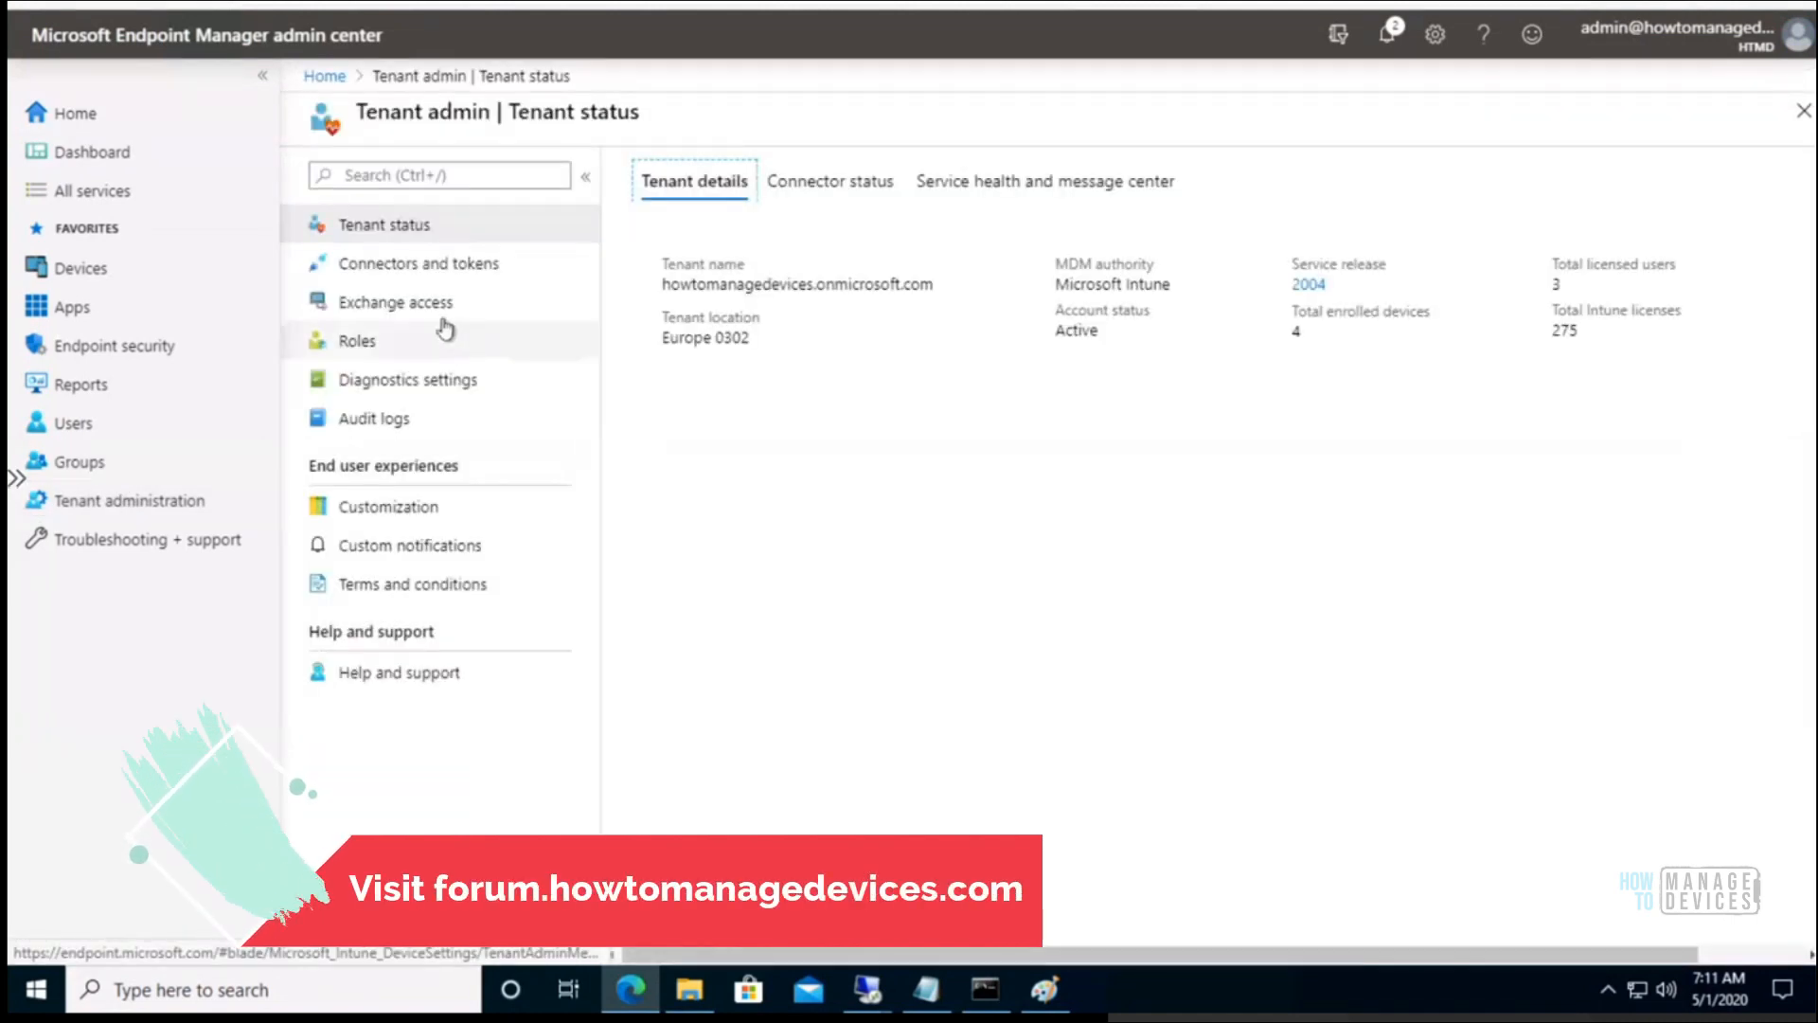
click(443, 271)
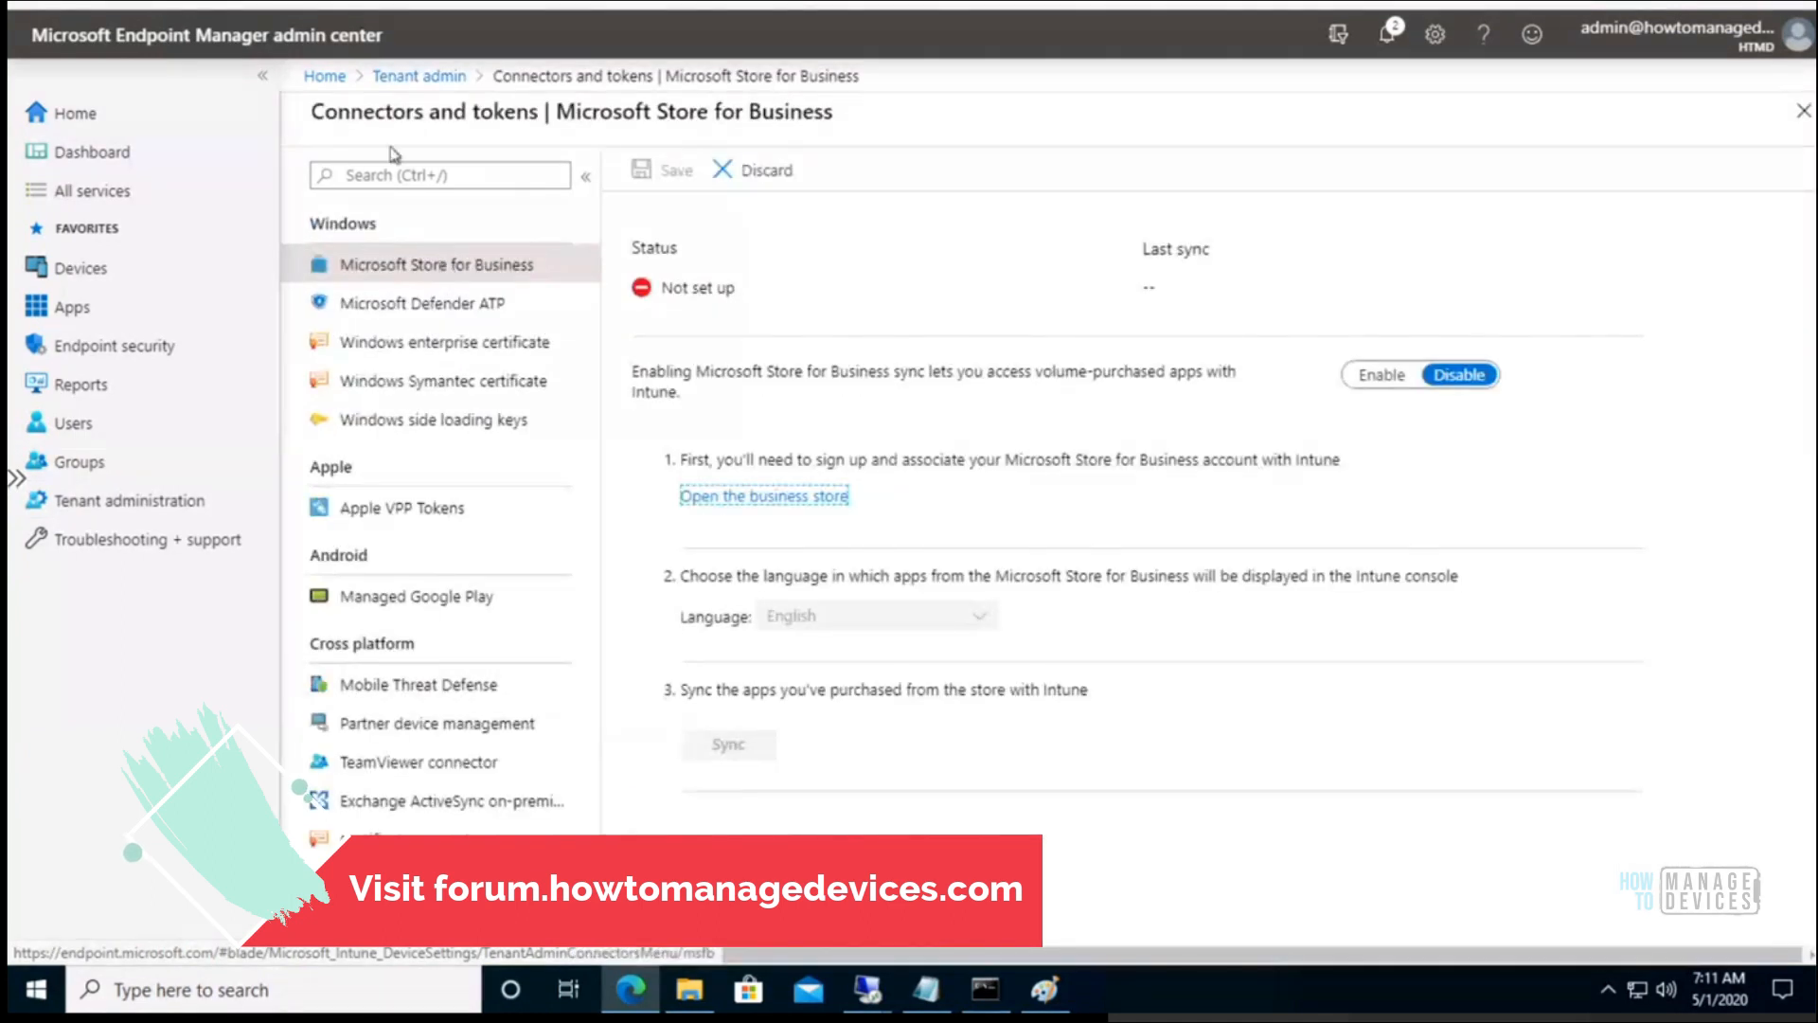
drag(552, 107, 864, 146)
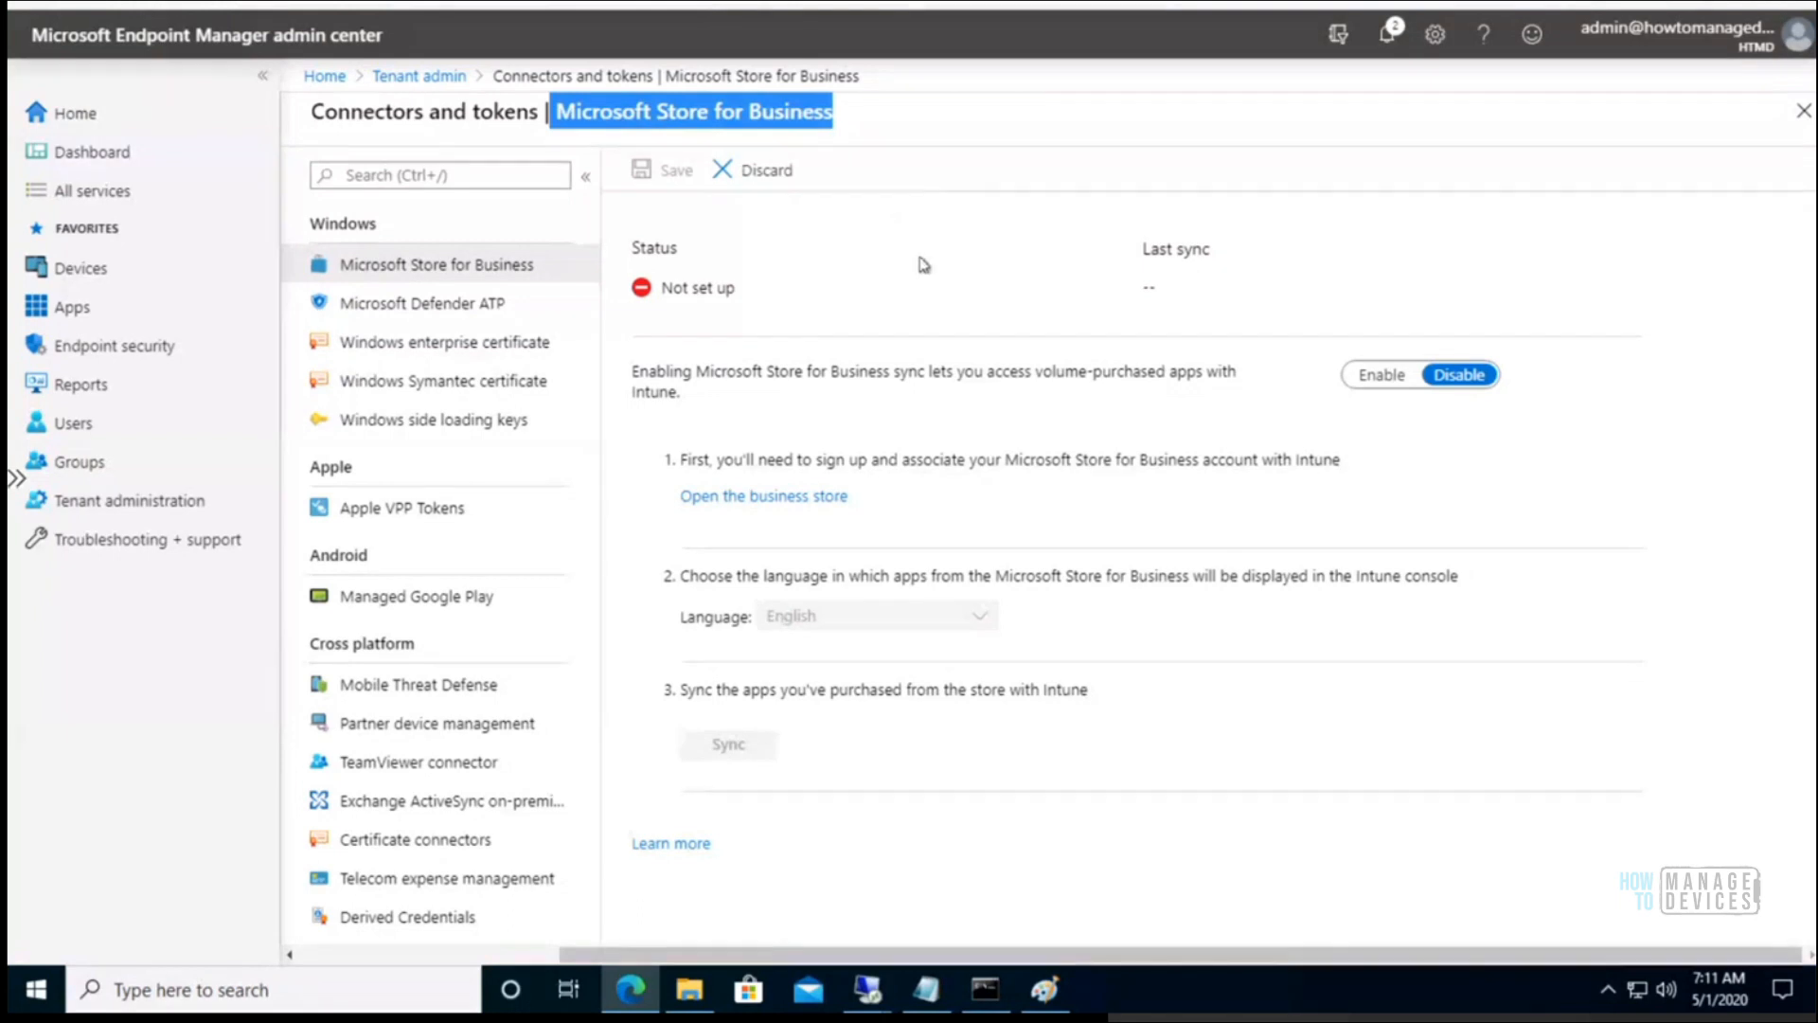
drag(733, 404, 625, 379)
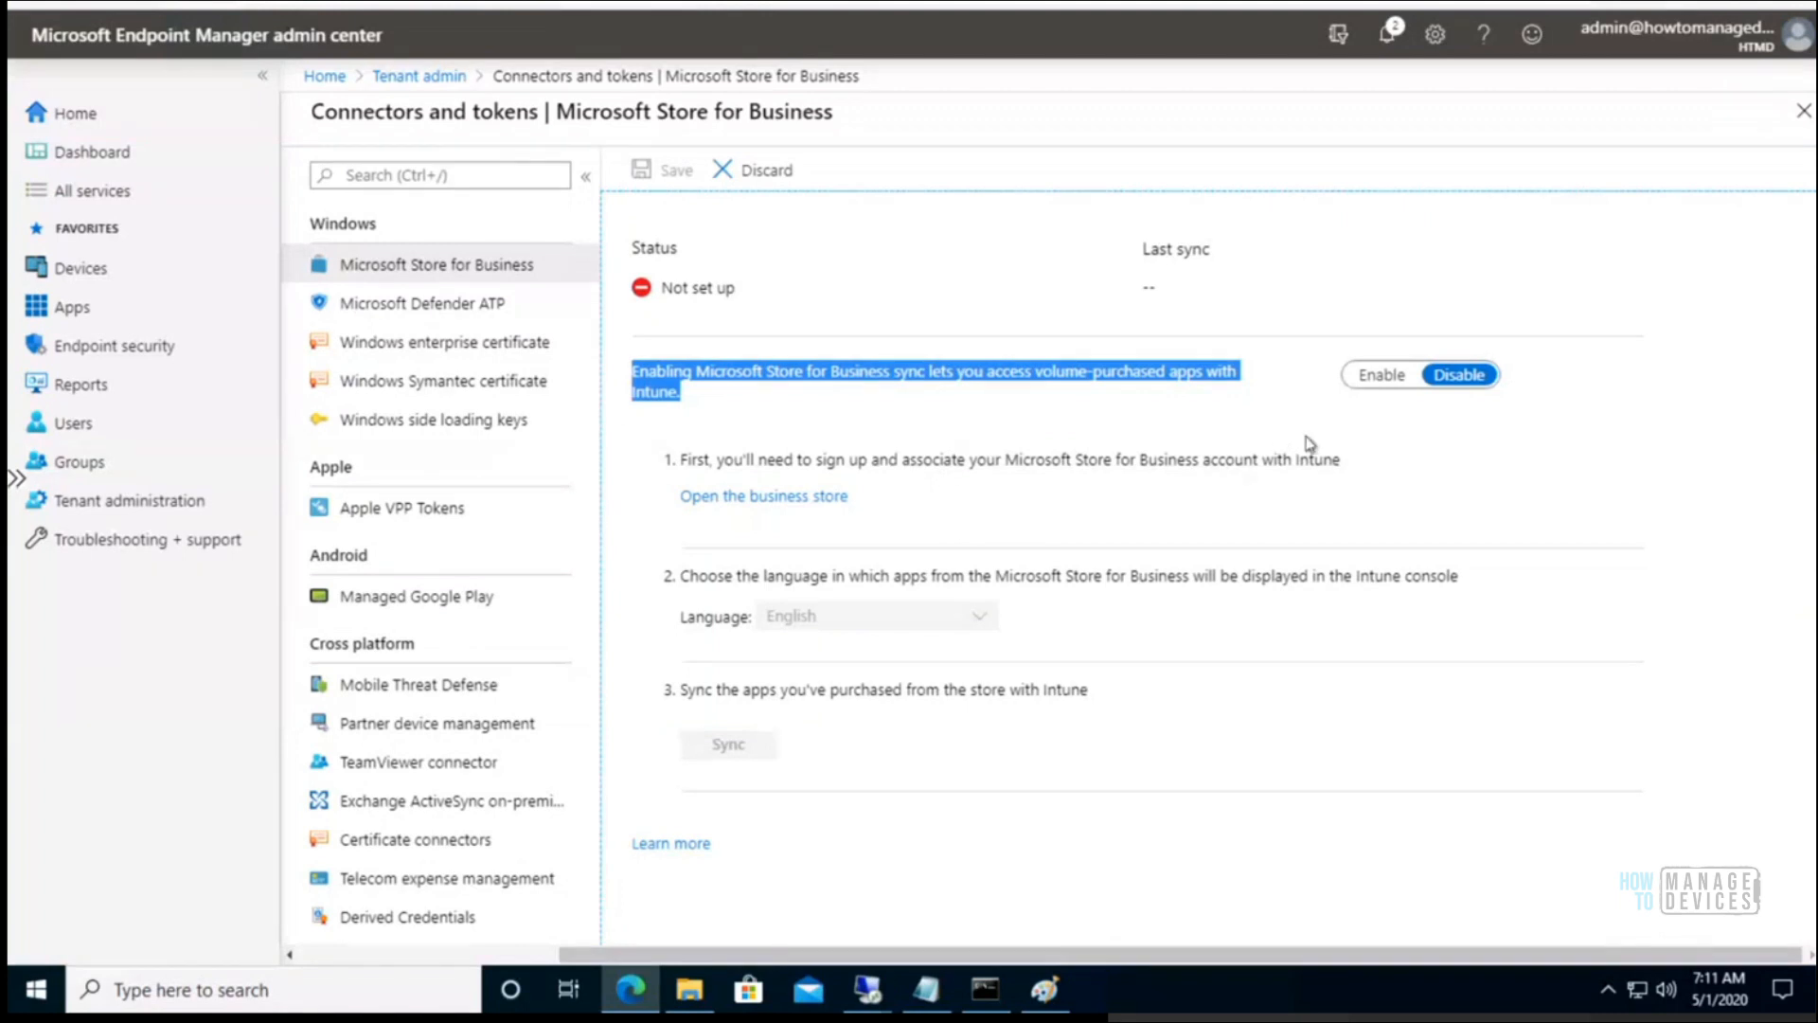
click(1374, 379)
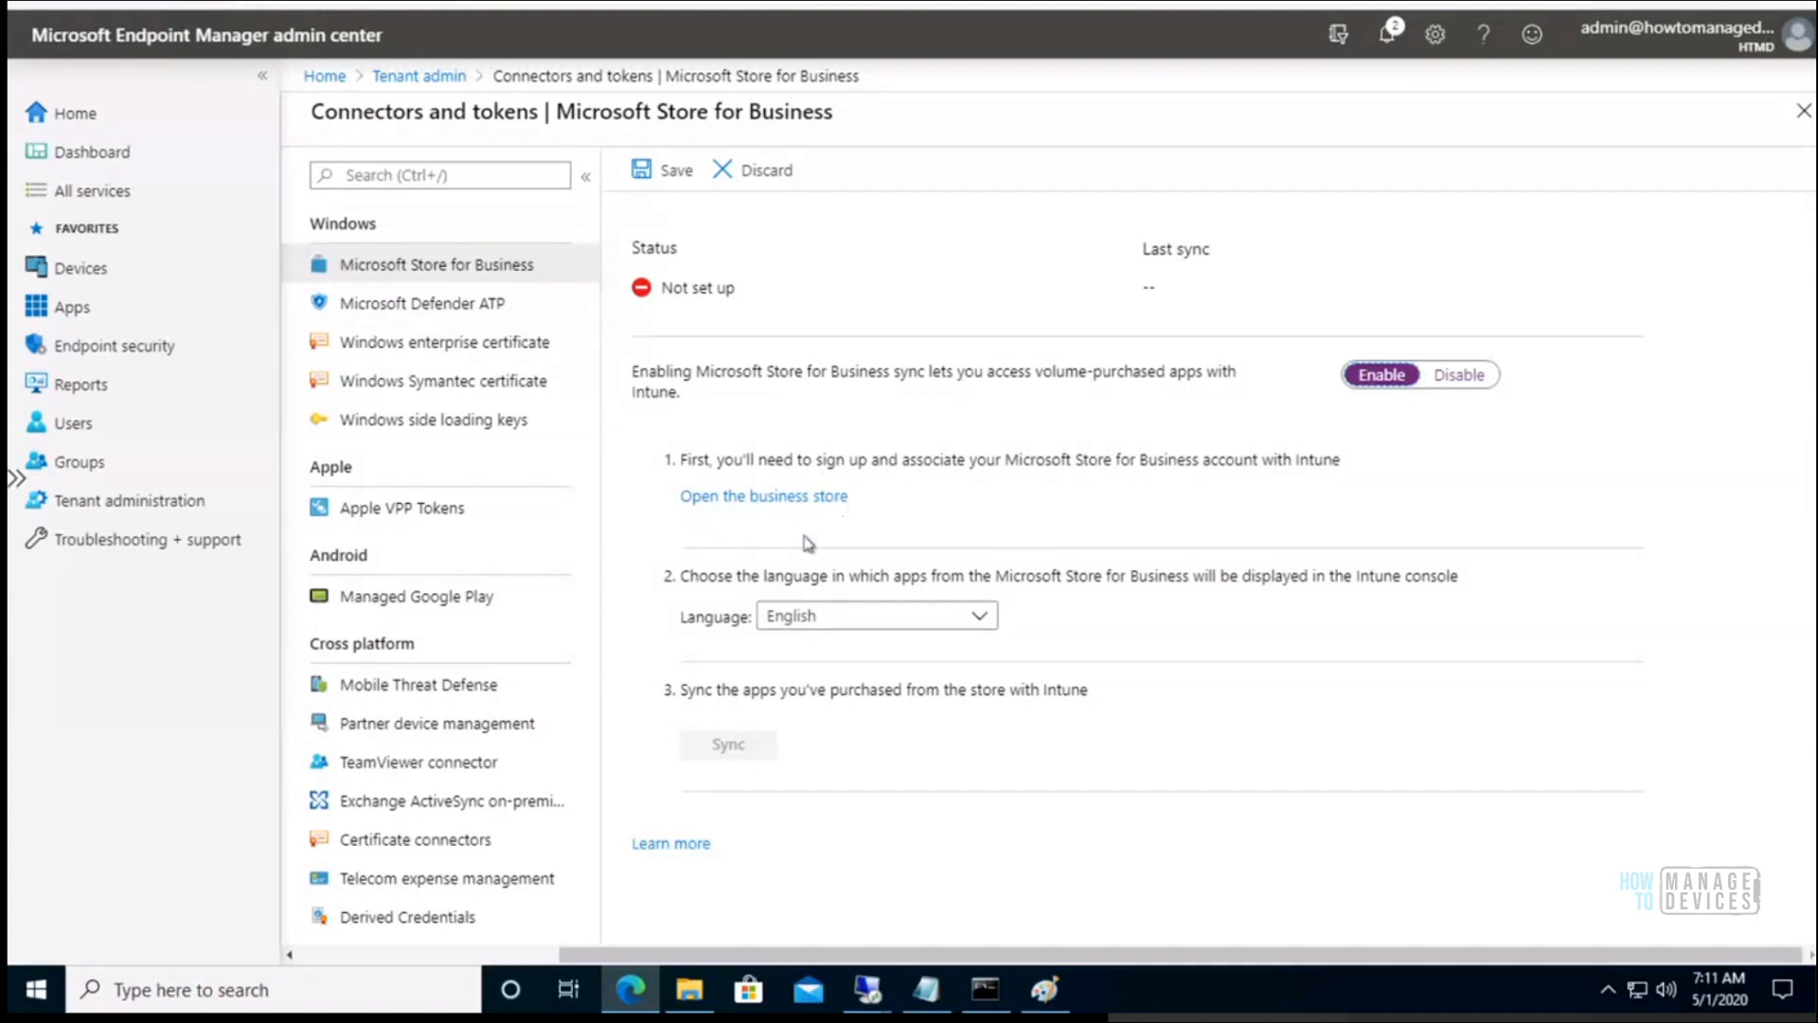
- Switch to Microsoft Store for Business and review the management tools in the Distribute settings
drag(680, 459, 1338, 502)
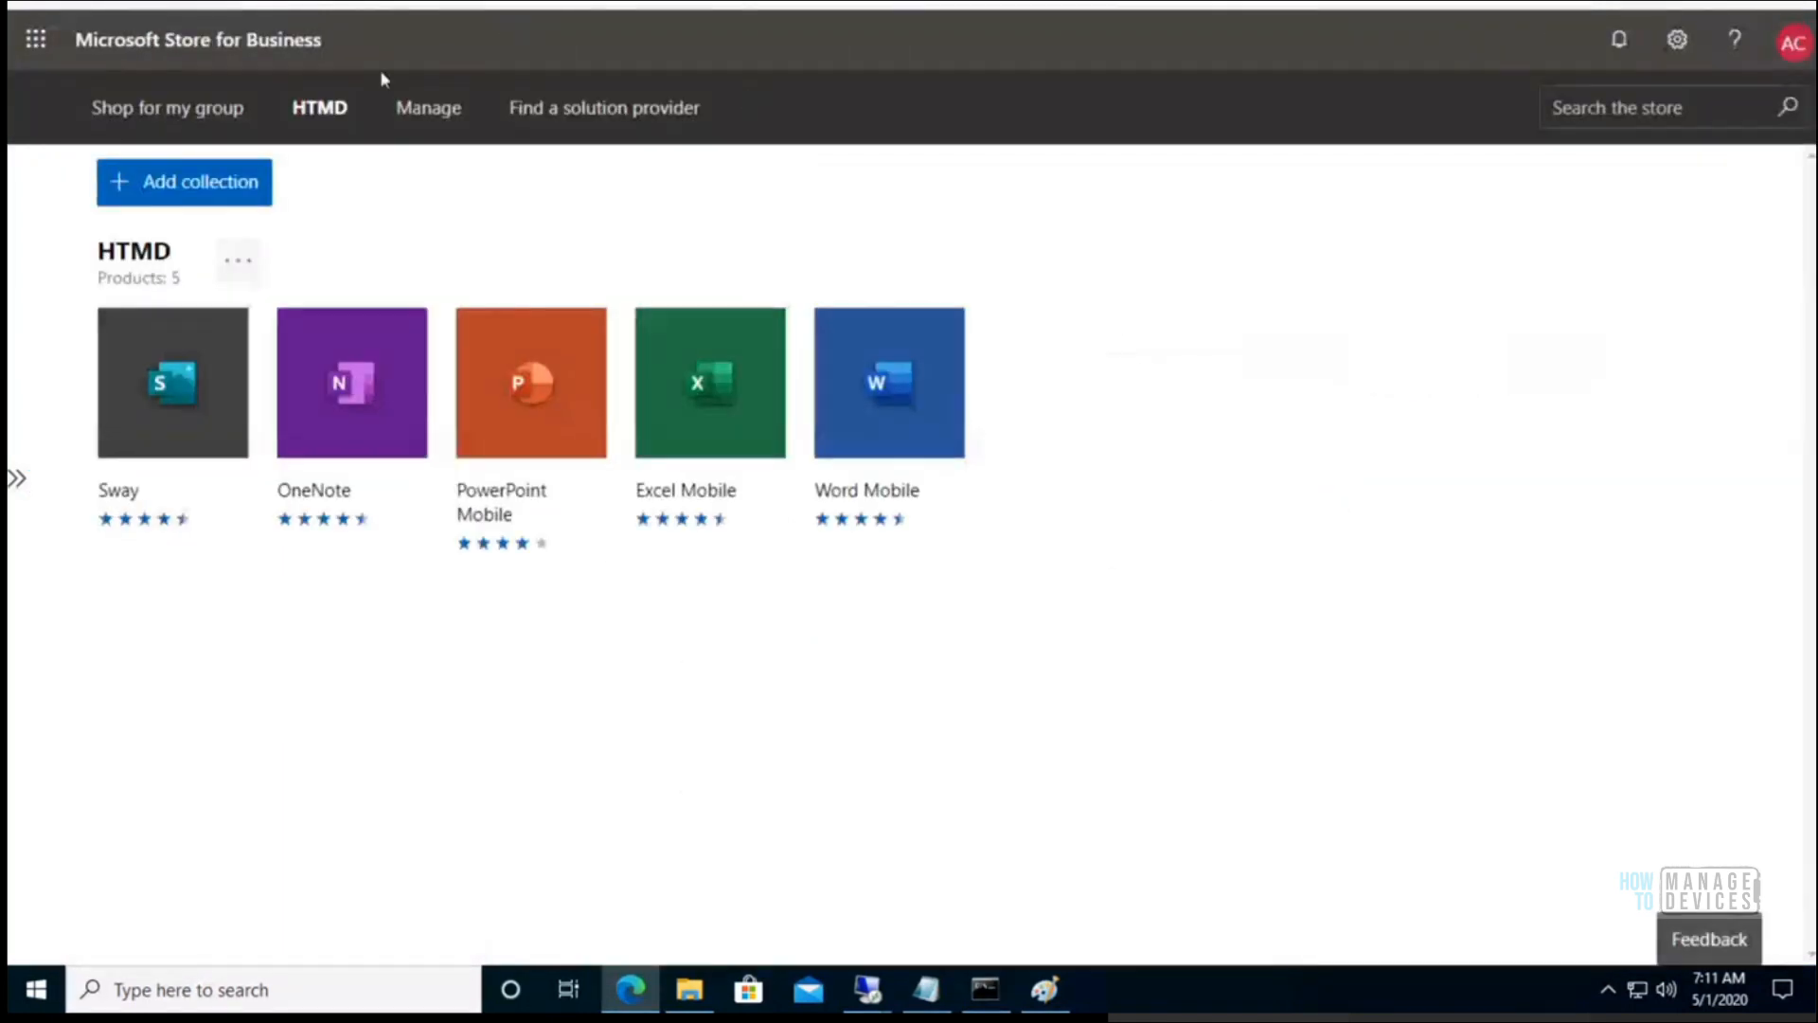
click(413, 110)
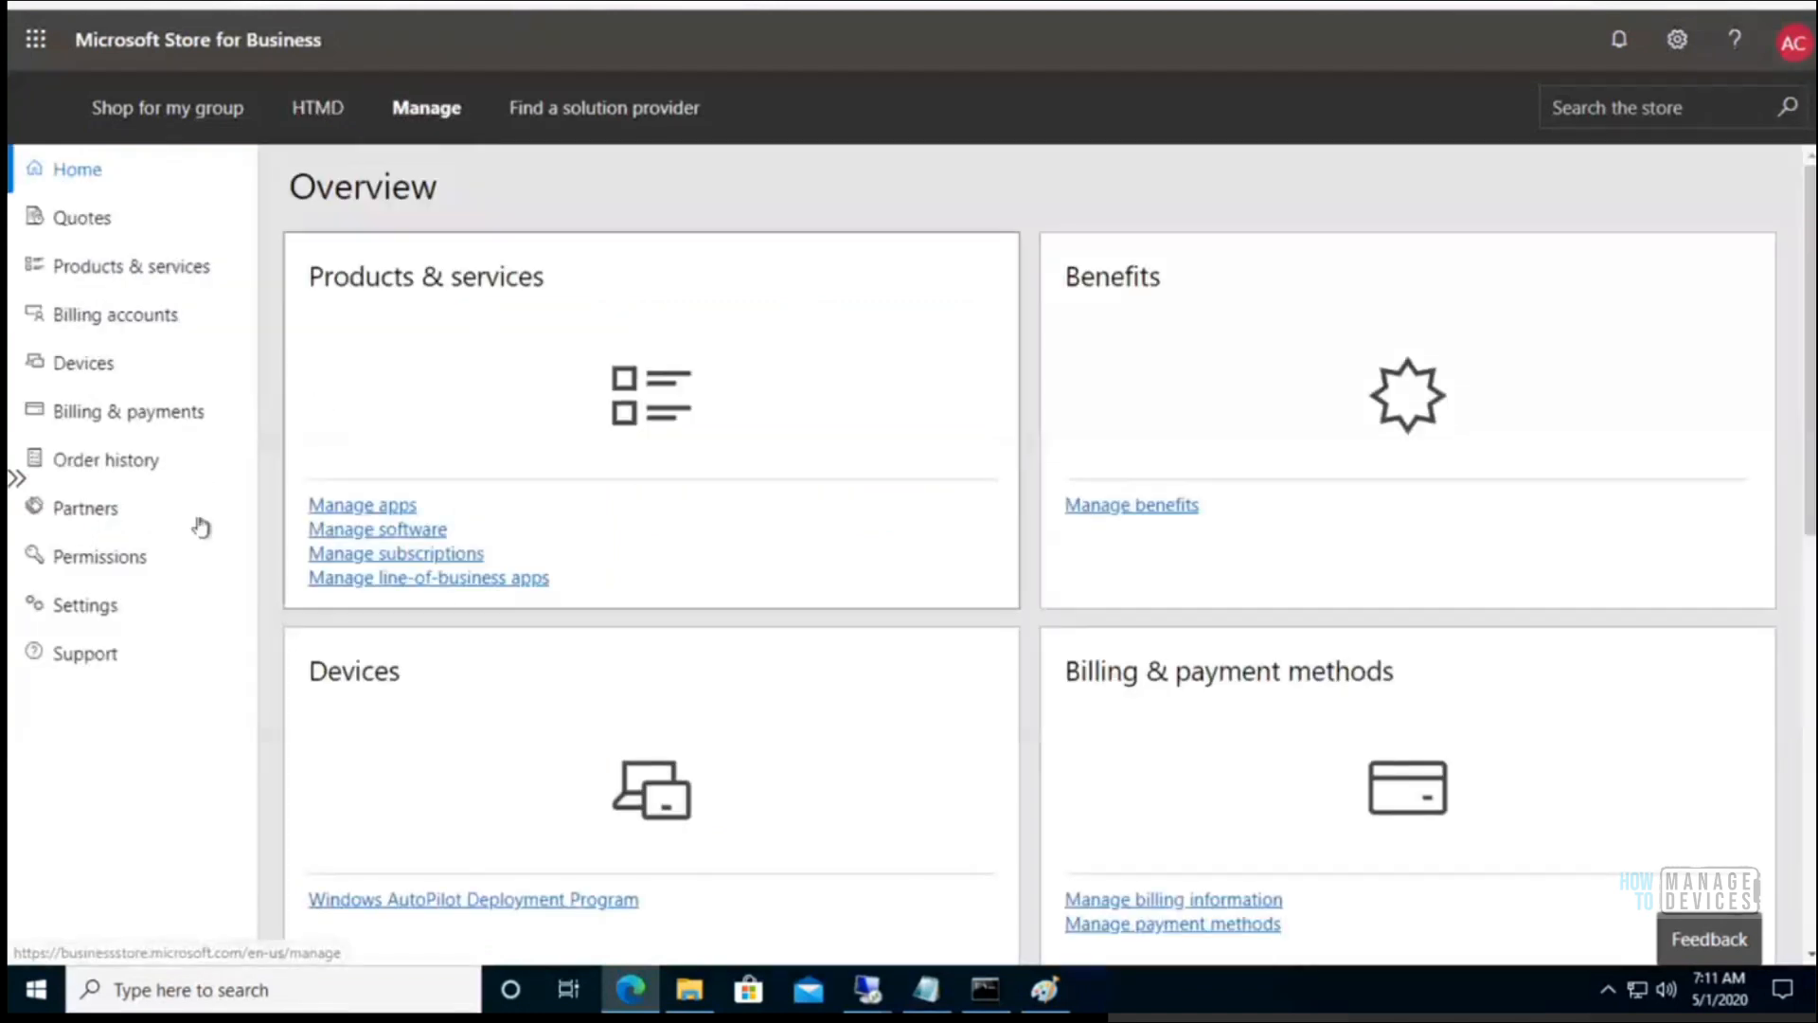
click(92, 606)
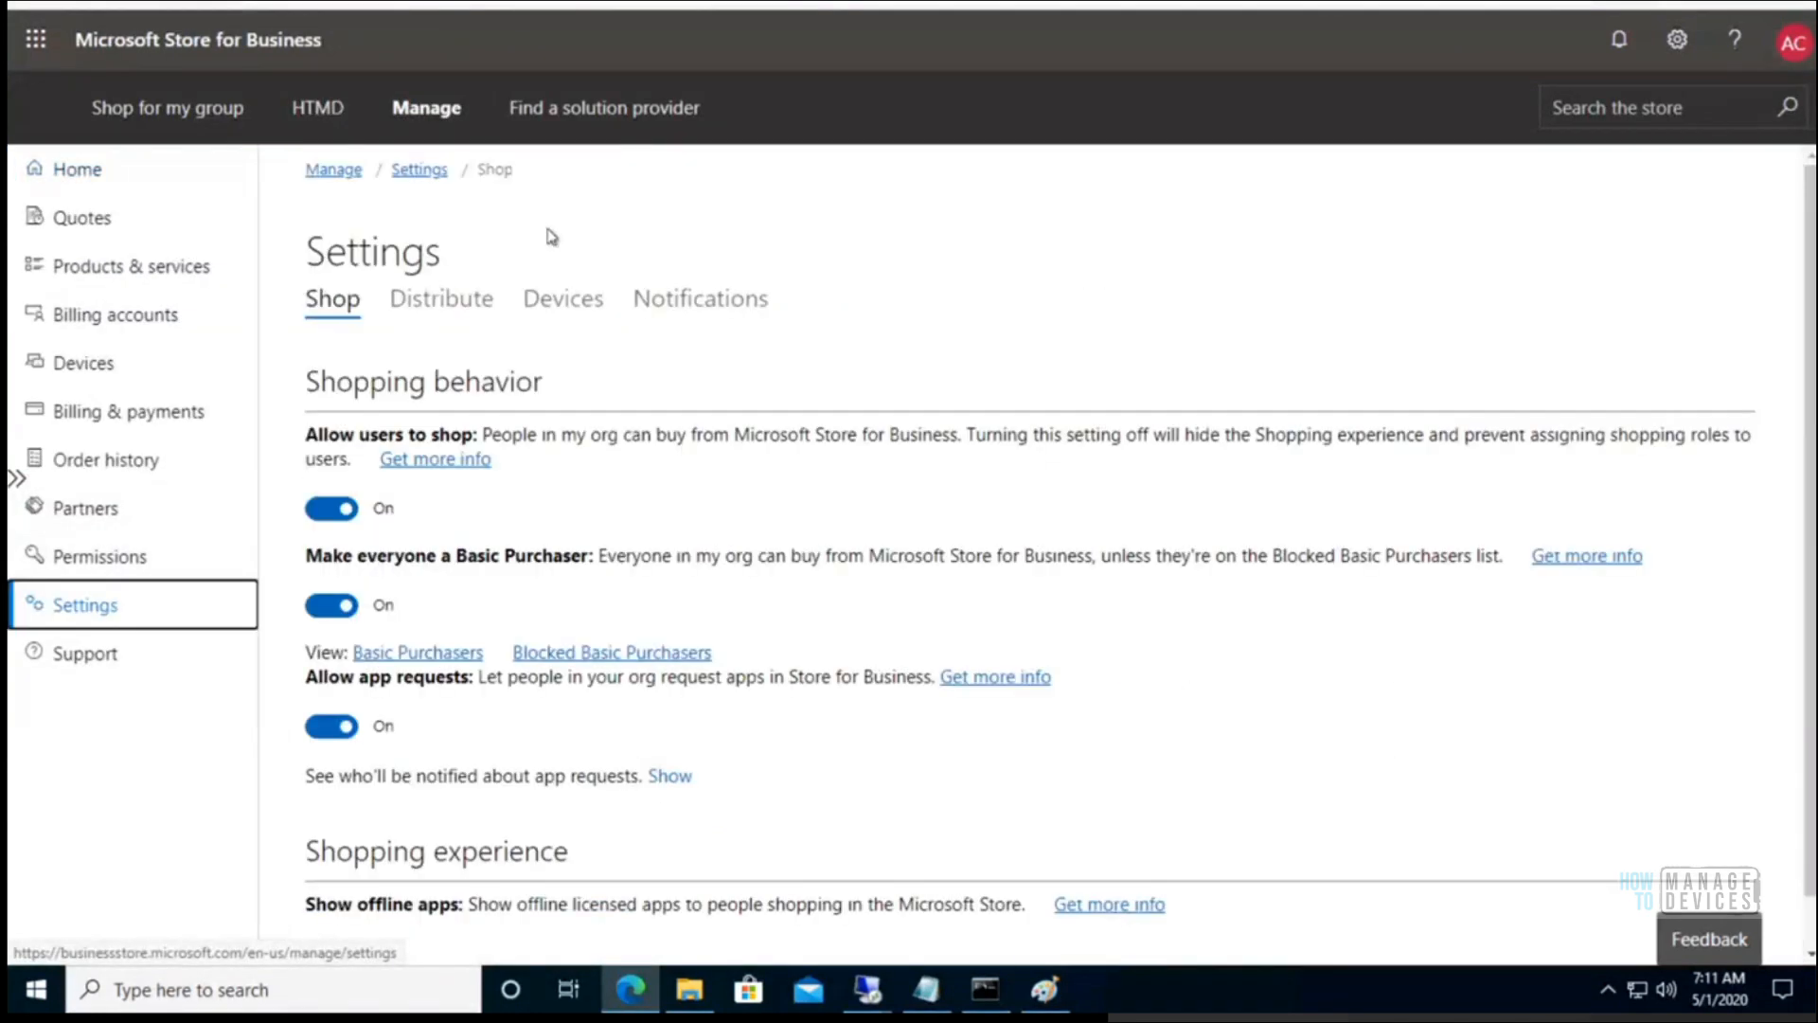
click(458, 316)
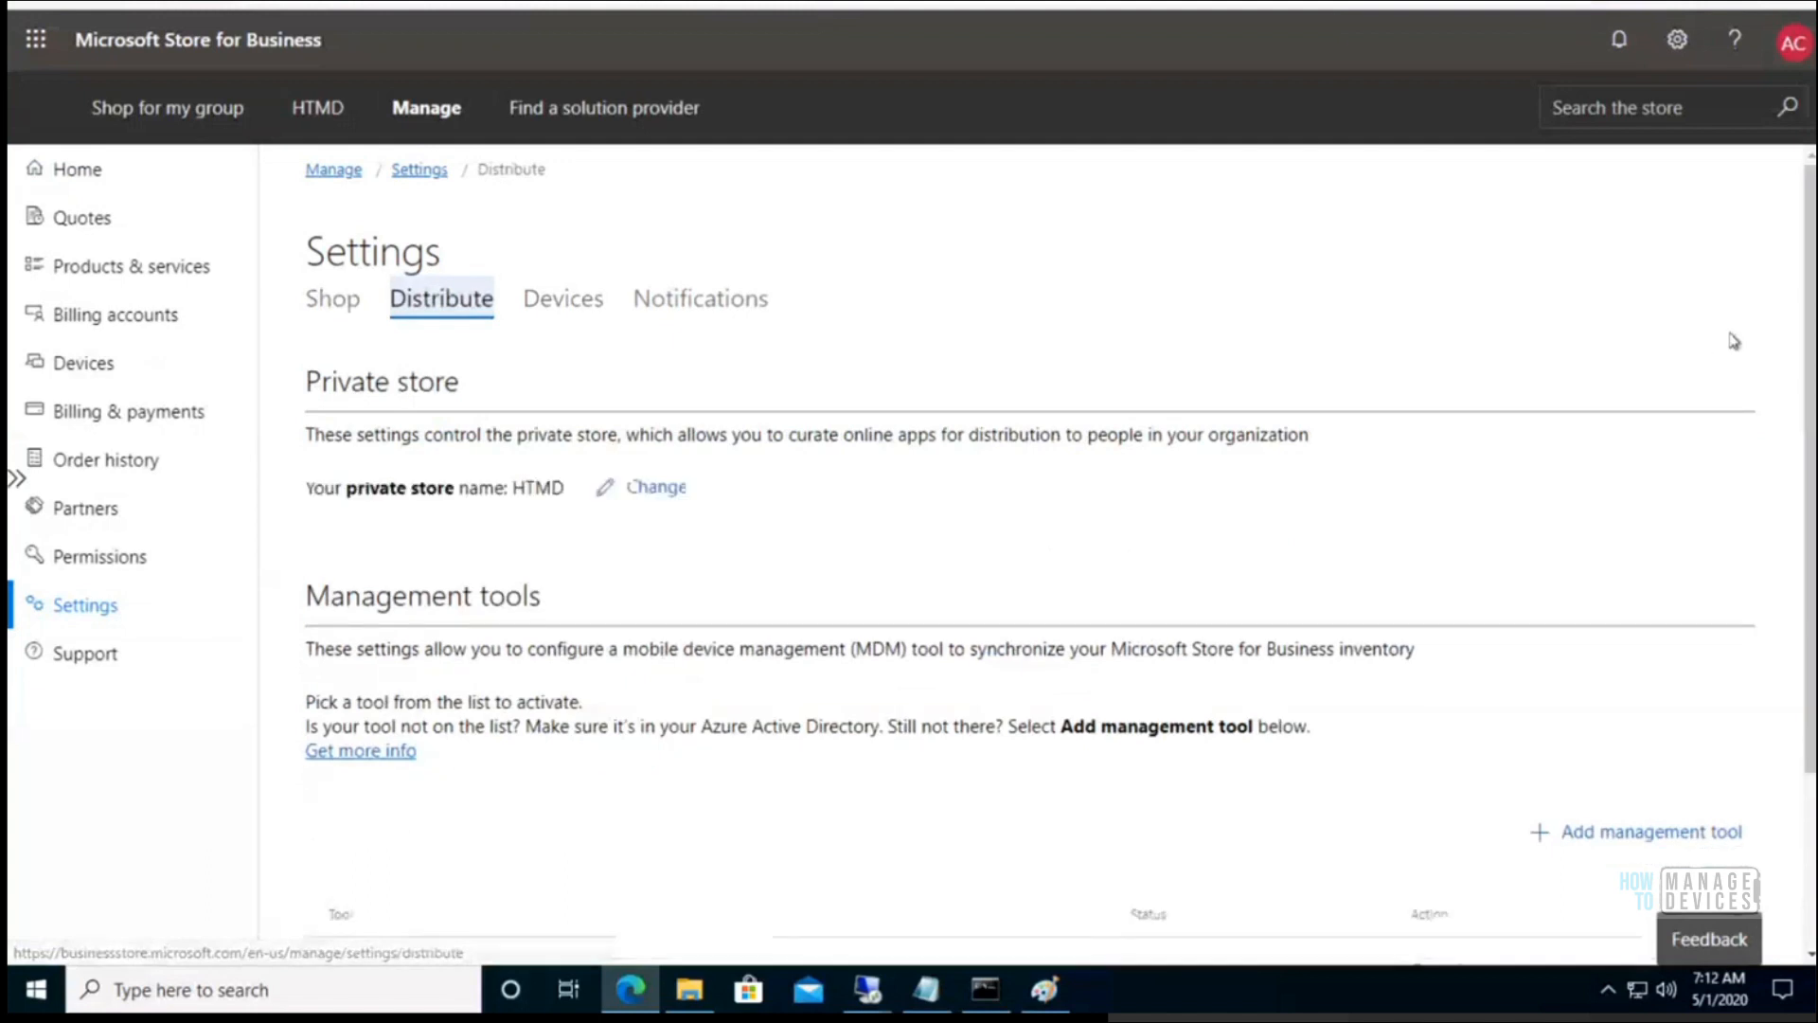
scroll(678, 734, down, 2)
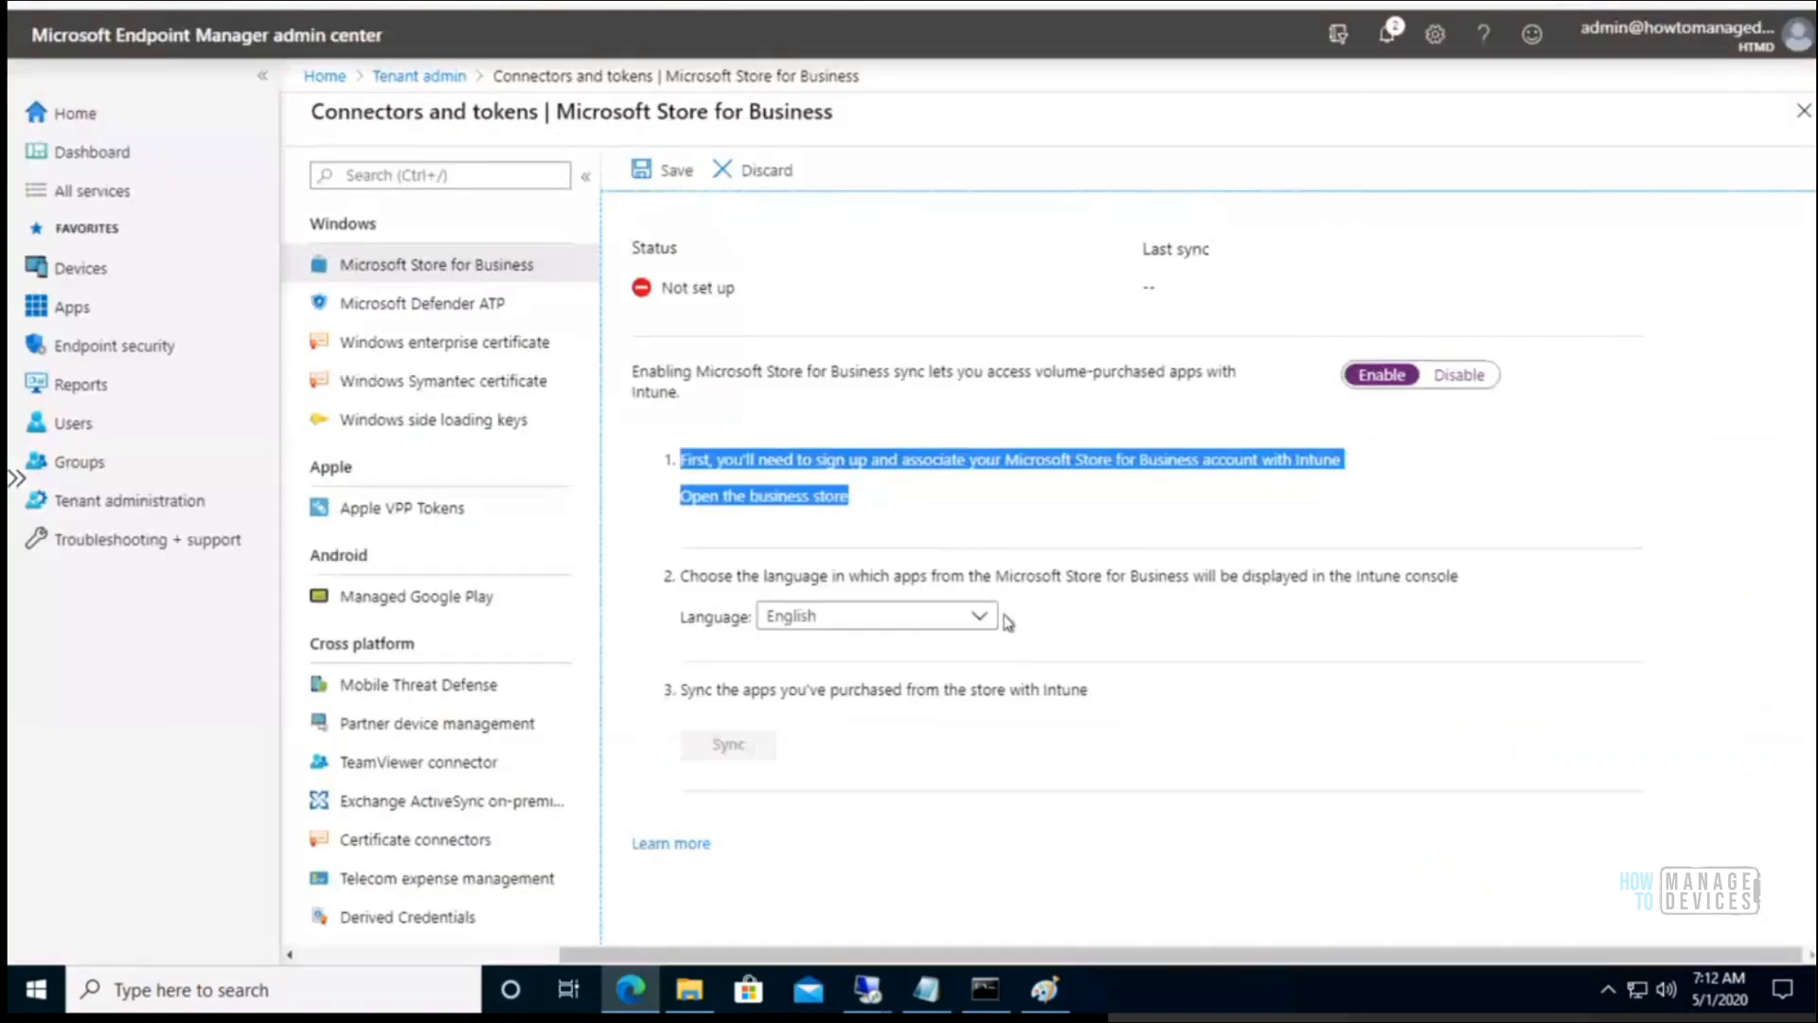
- Back in the Endpoint Manager connector, choose English as the app display language, save the settings, and start syncing the purchased apps
click(978, 620)
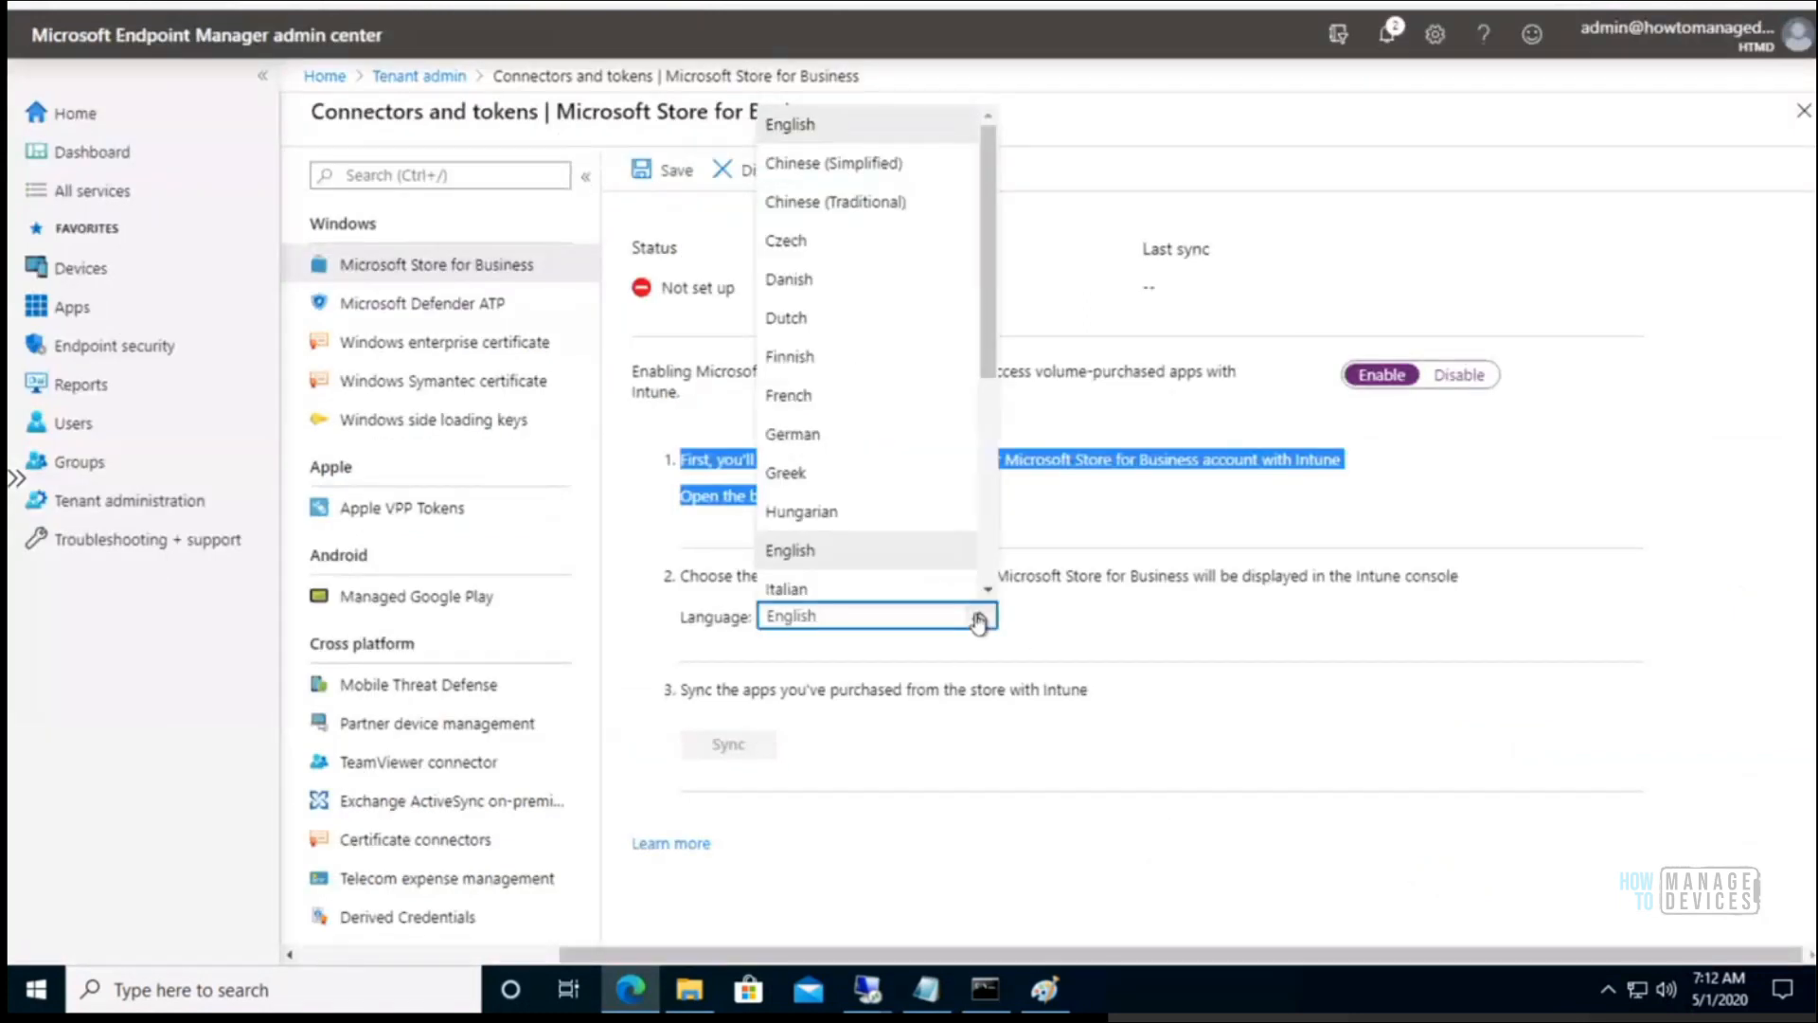
click(870, 551)
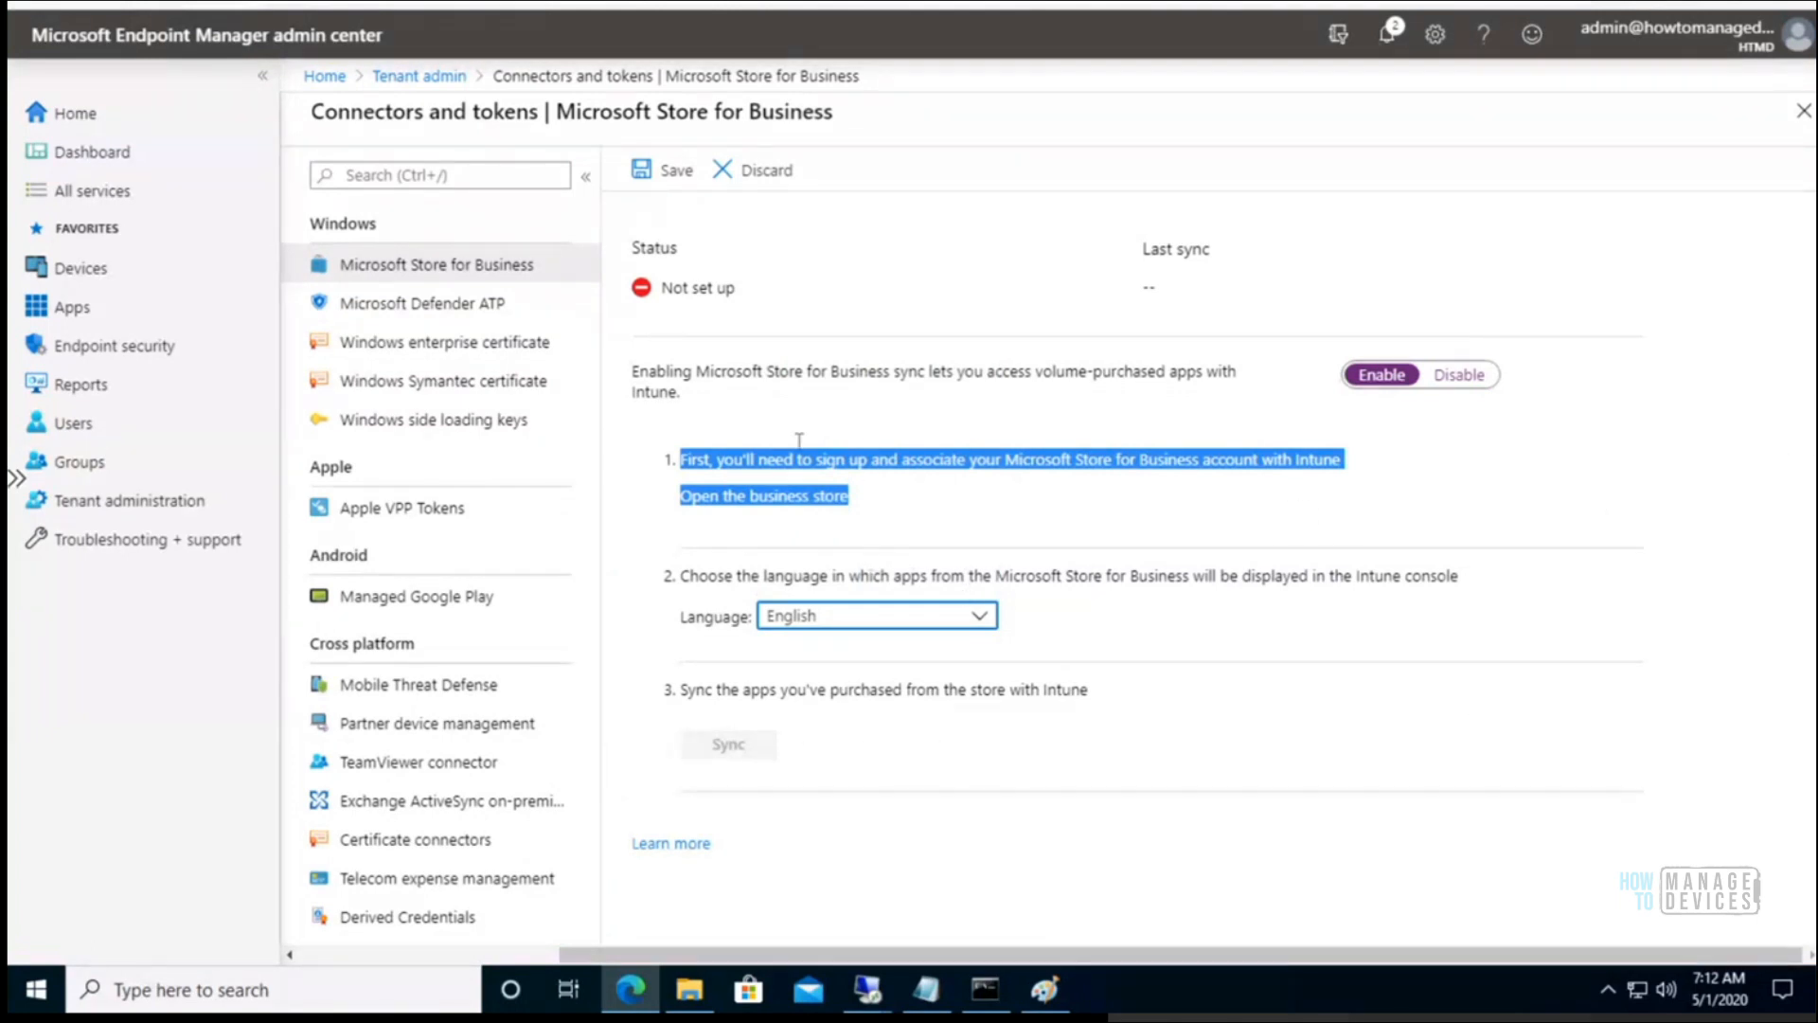
click(666, 176)
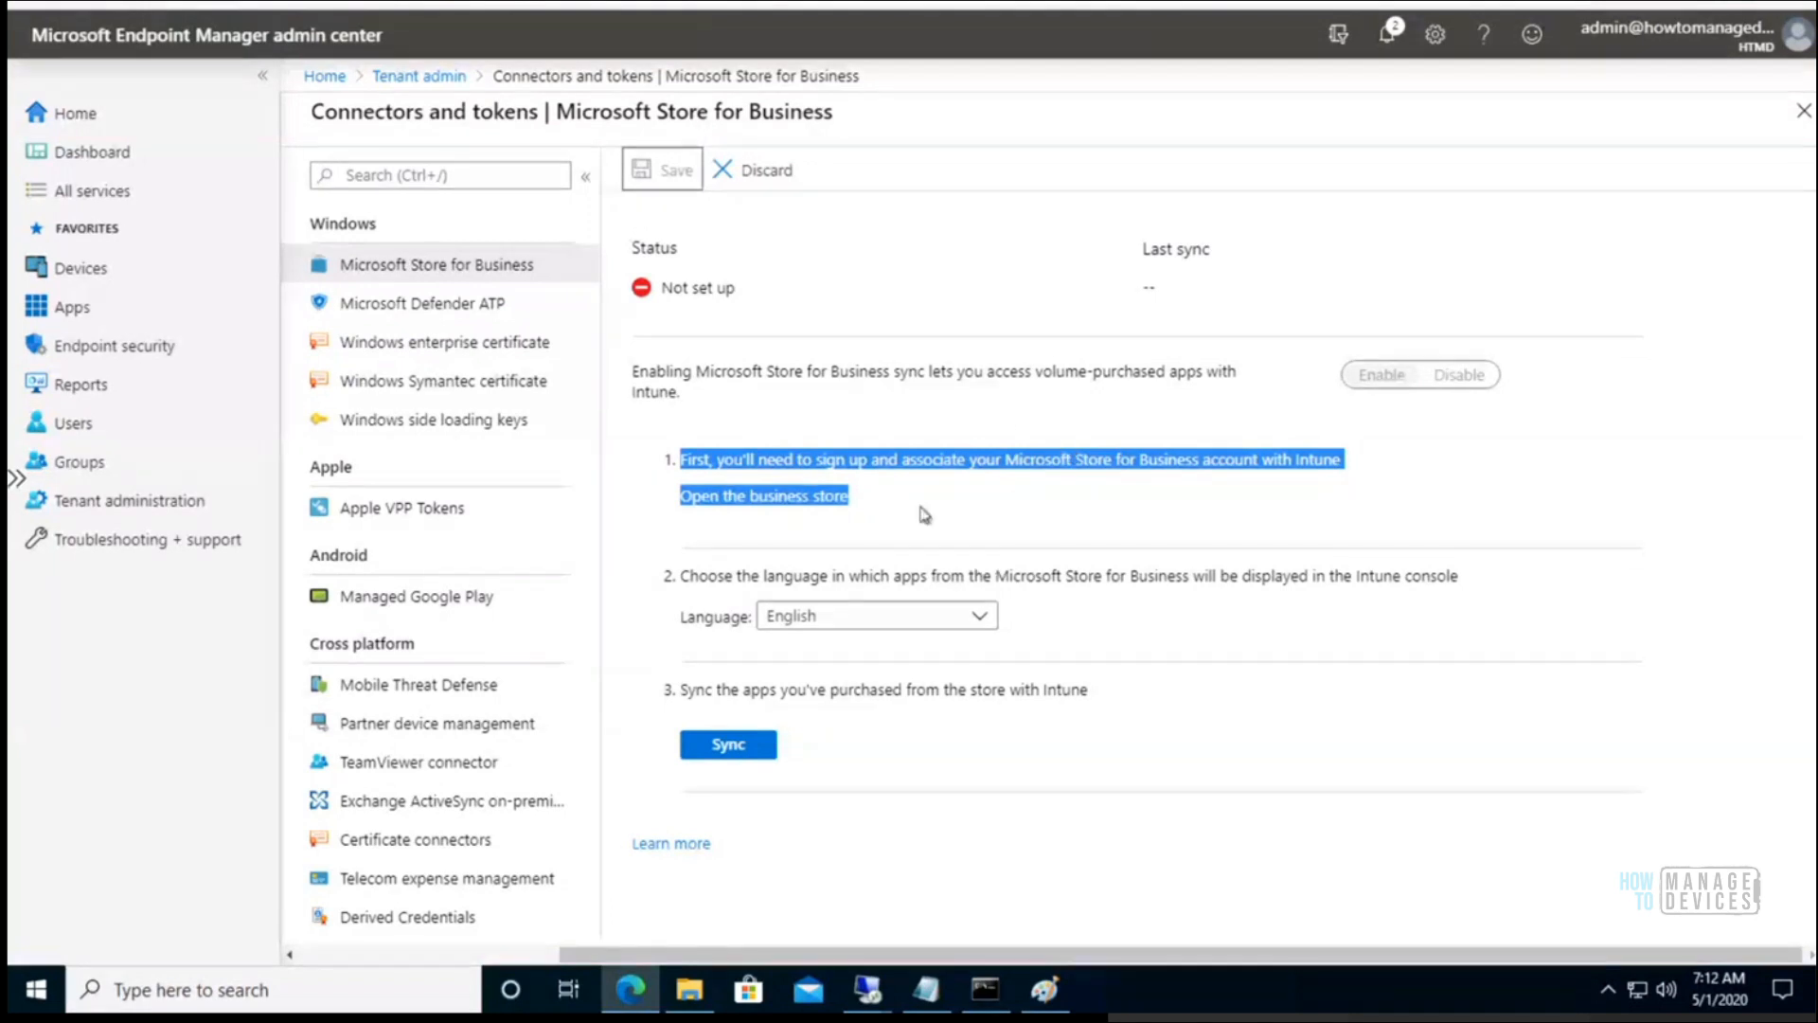
click(925, 515)
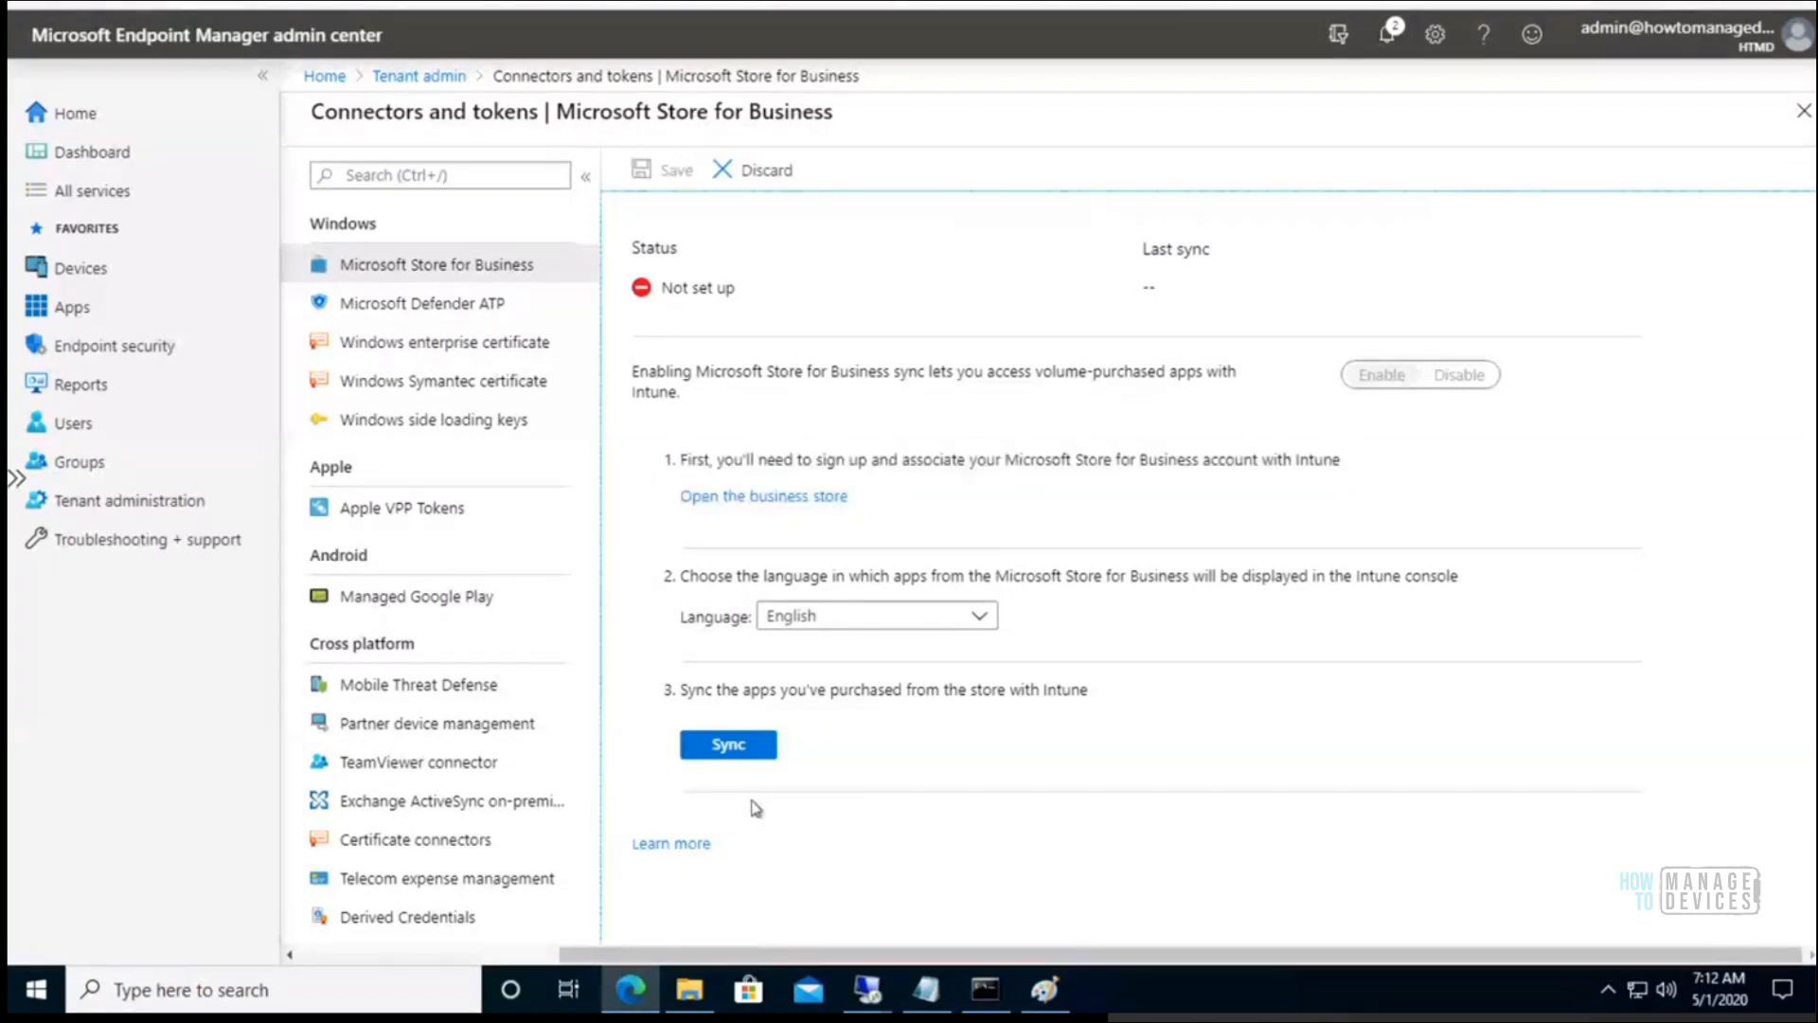
click(741, 753)
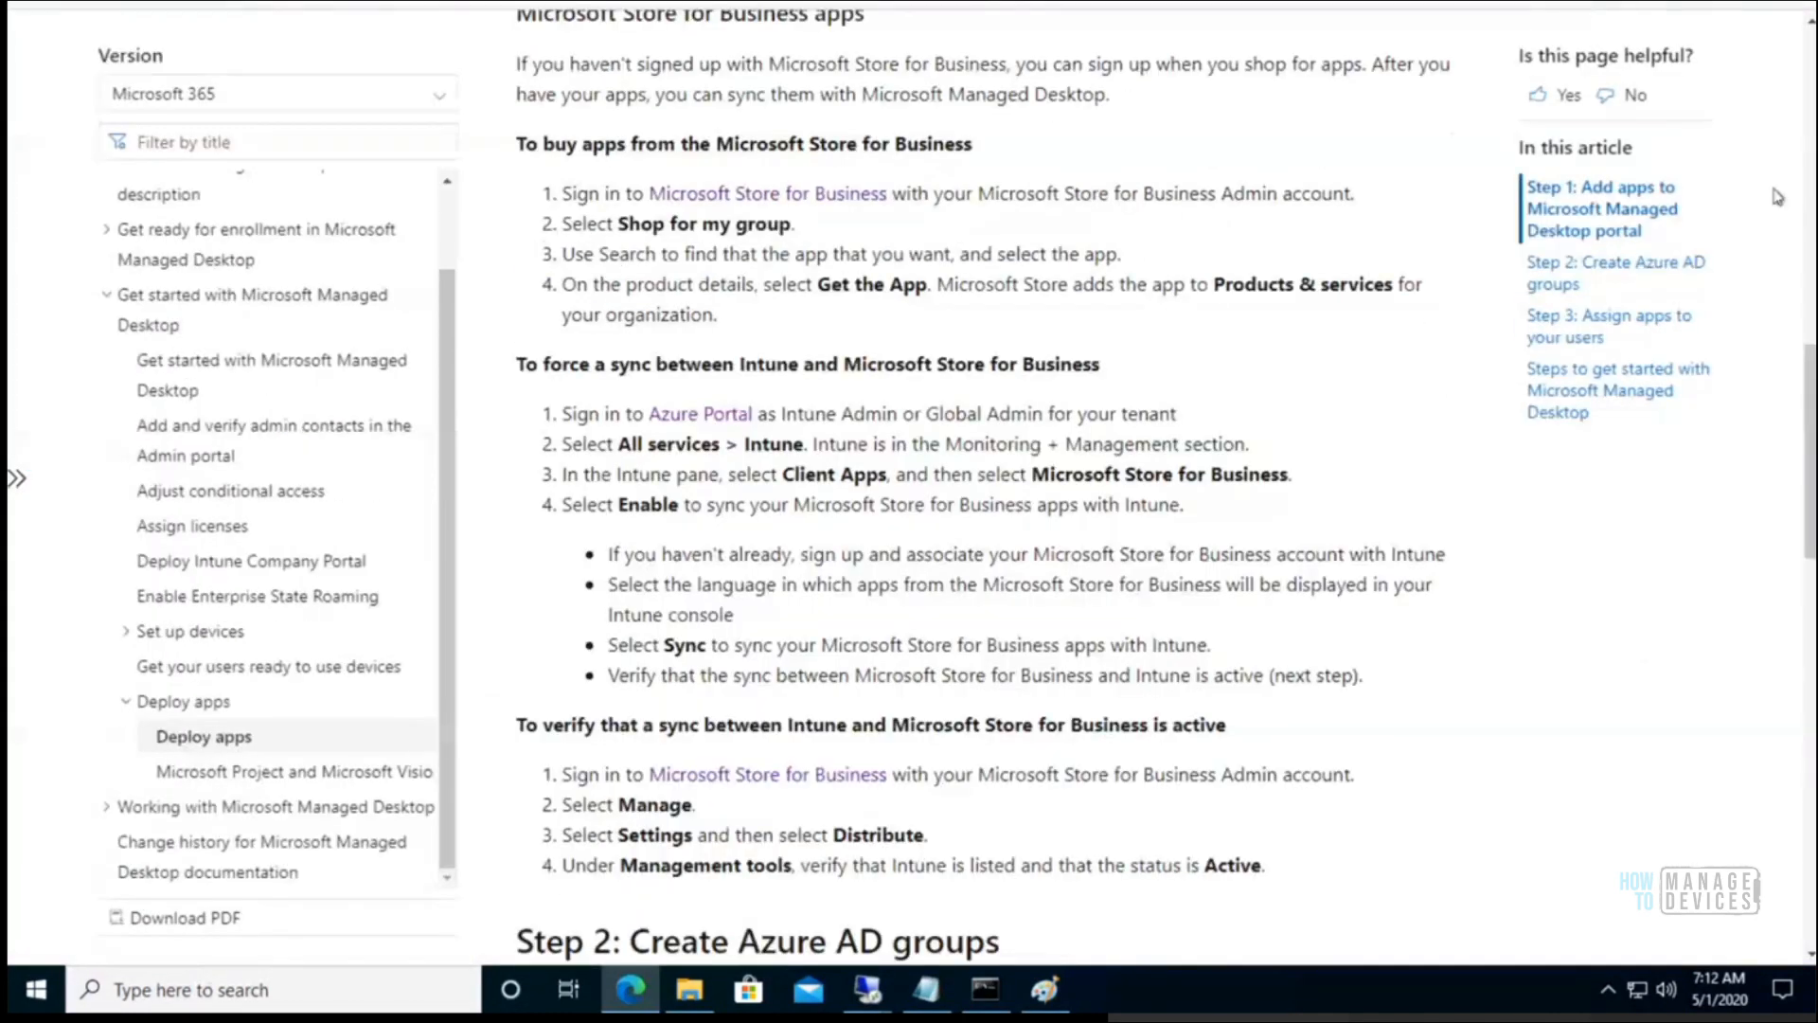
- Read the Deploy apps documentation on buying store apps, forcing a sync with Intune, and verifying that the sync is active
scroll(1810, 312, down, 1)
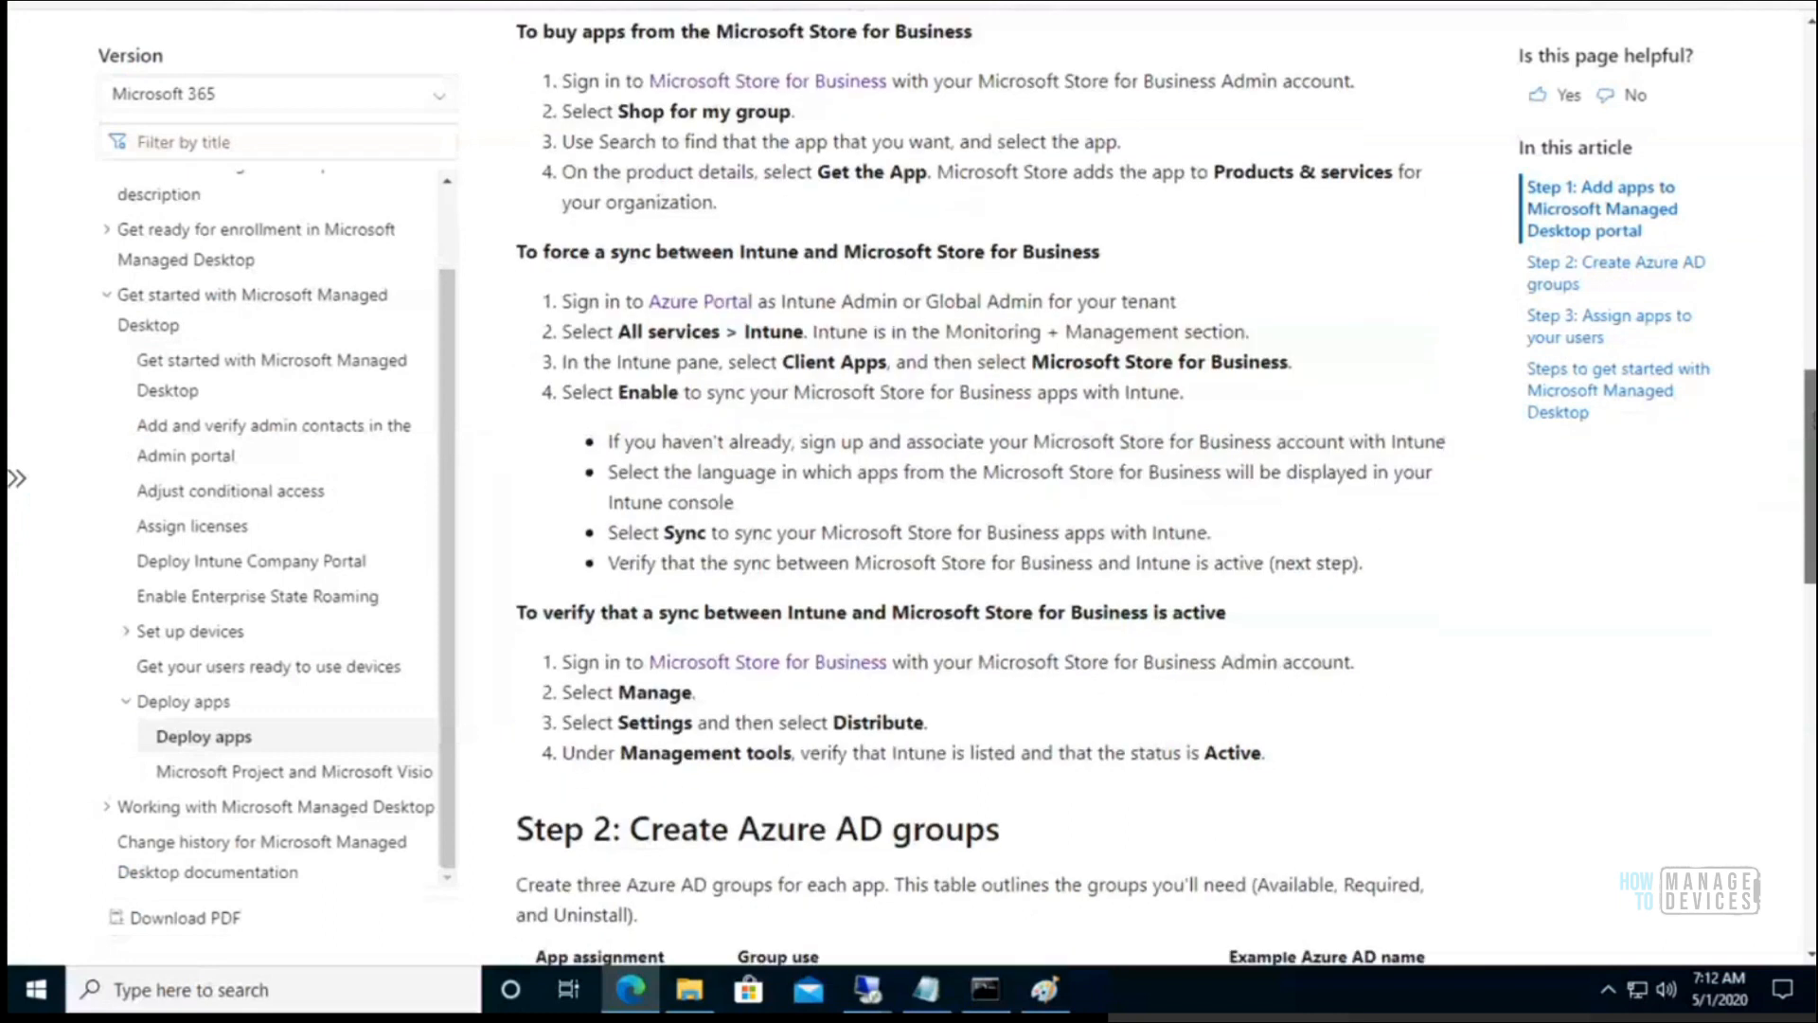
scroll(1165, 494, up, 1)
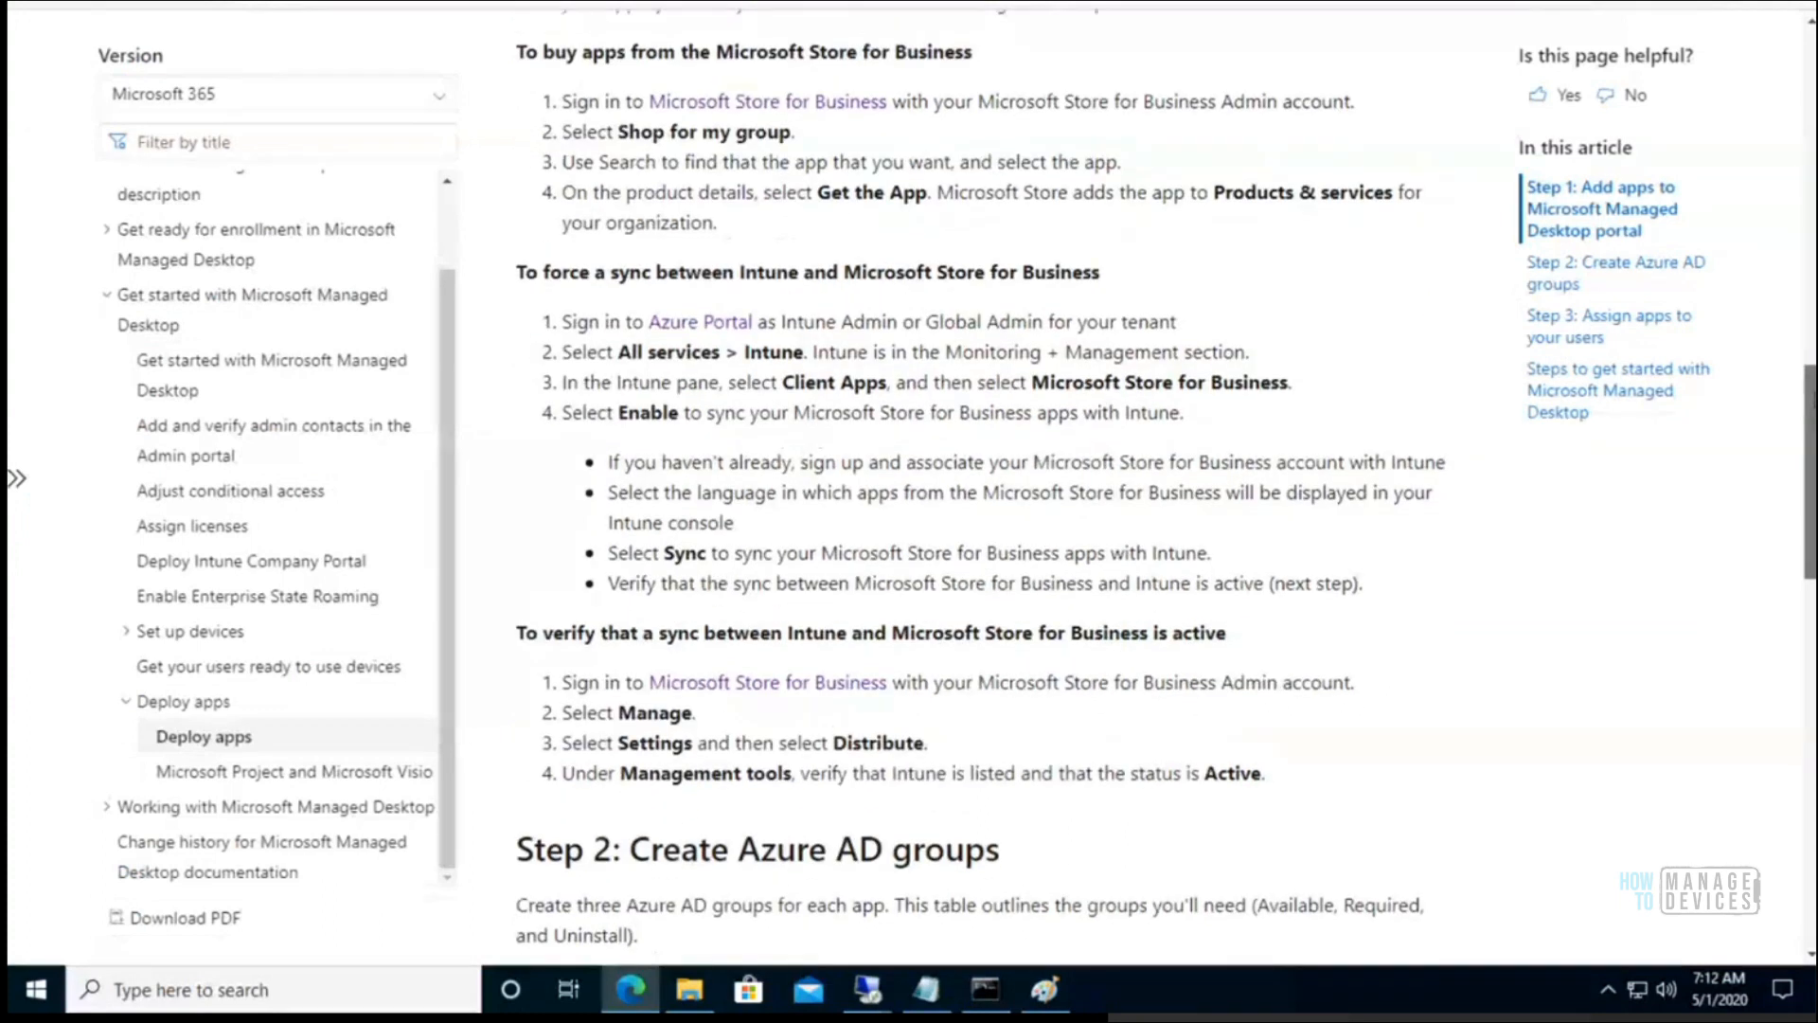
scroll(985, 493, up, 3)
scroll(985, 493, down, 1)
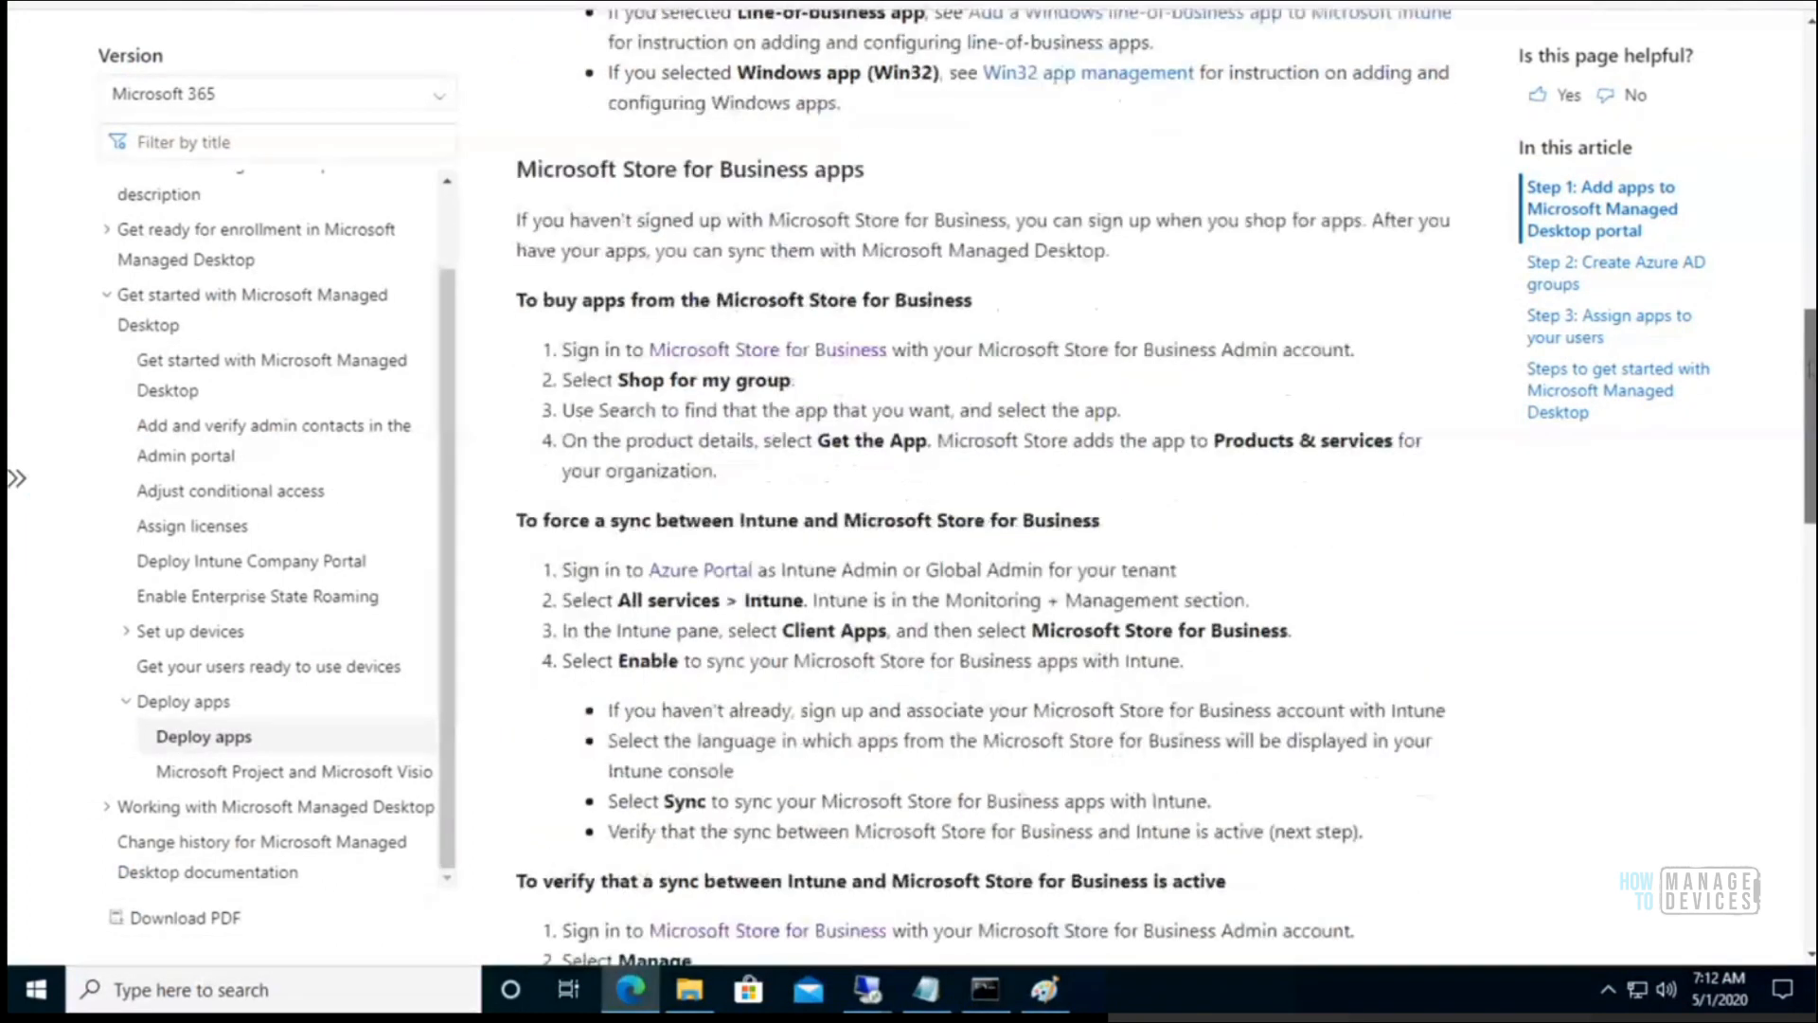
scroll(1808, 369, down, 2)
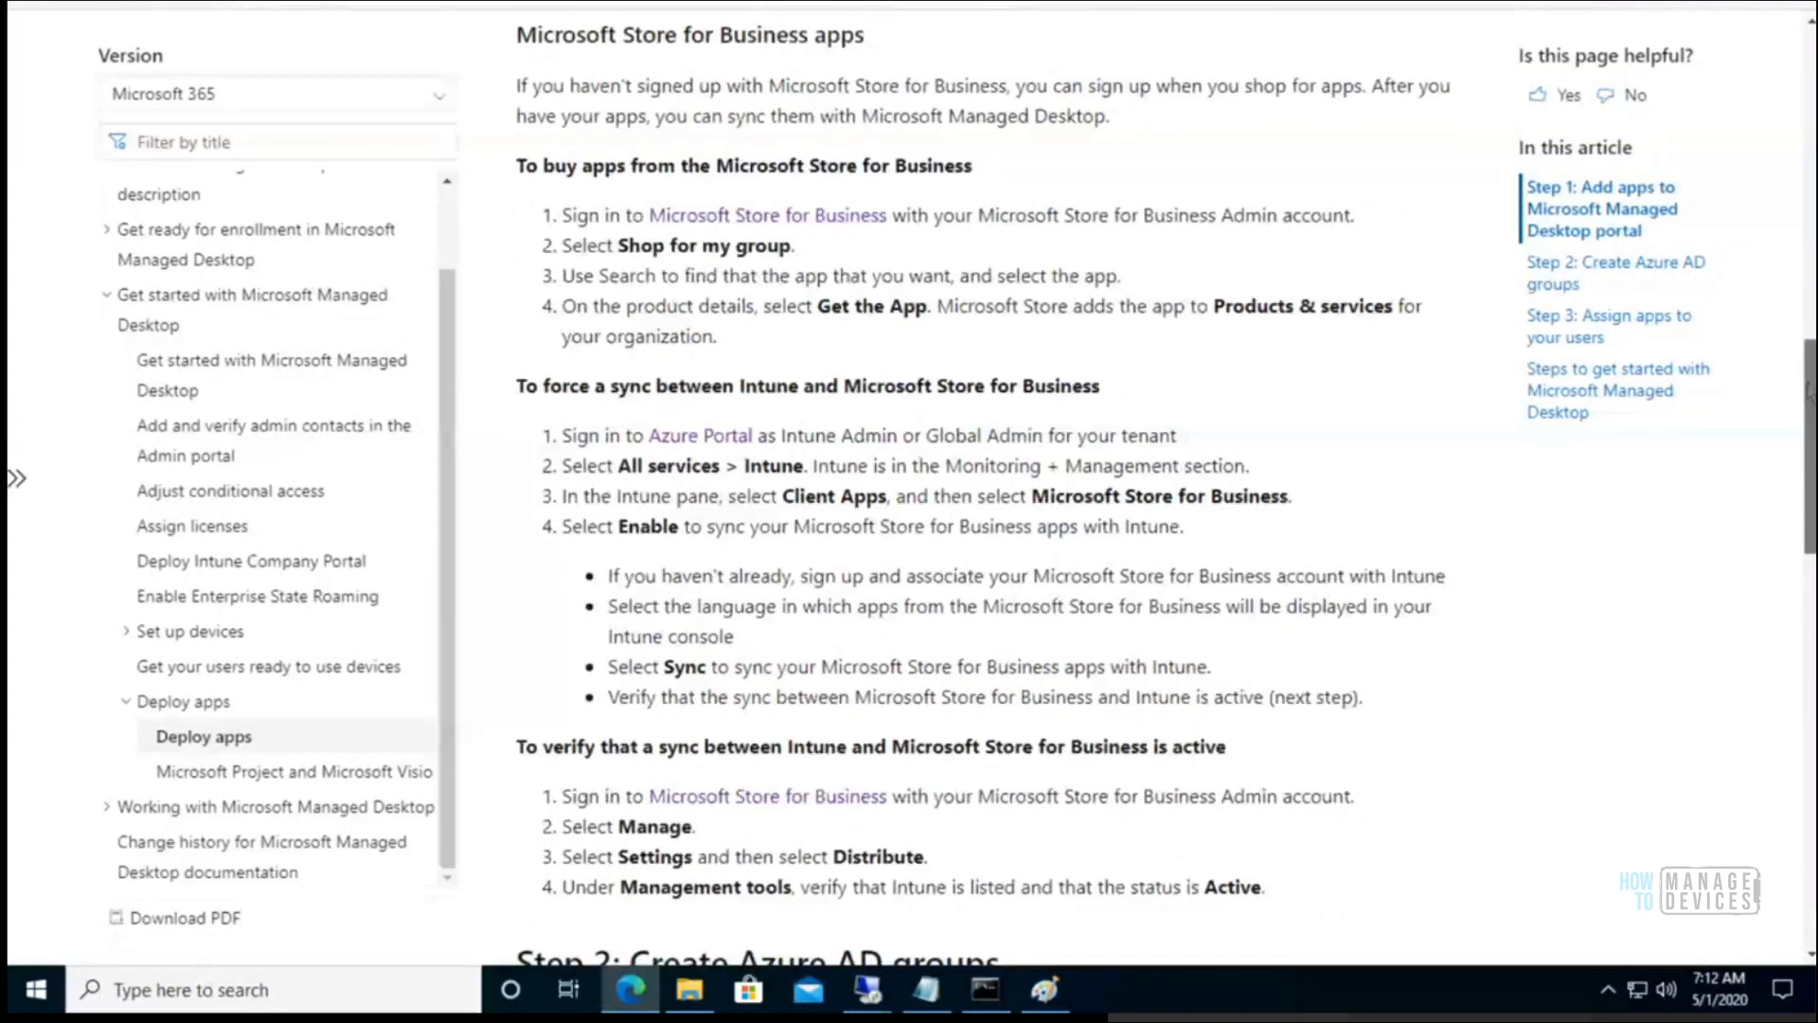
scroll(1799, 398, down, 1)
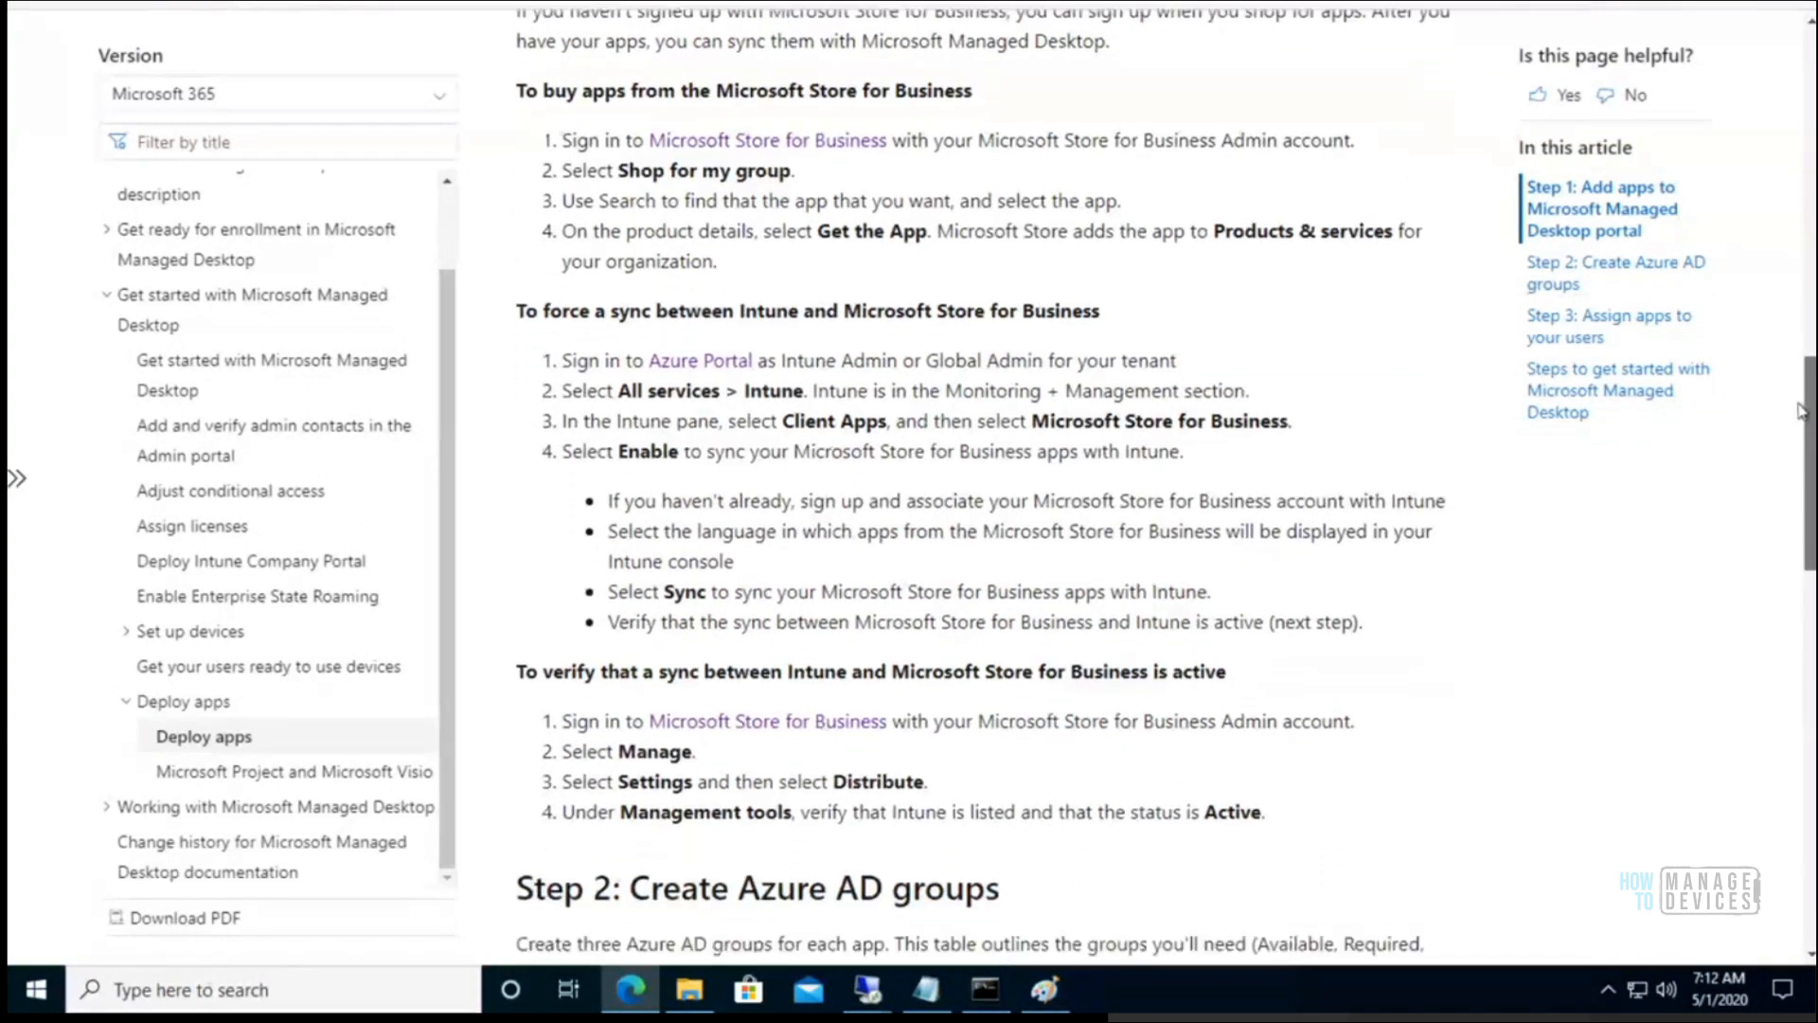
scroll(1809, 403, up, 2)
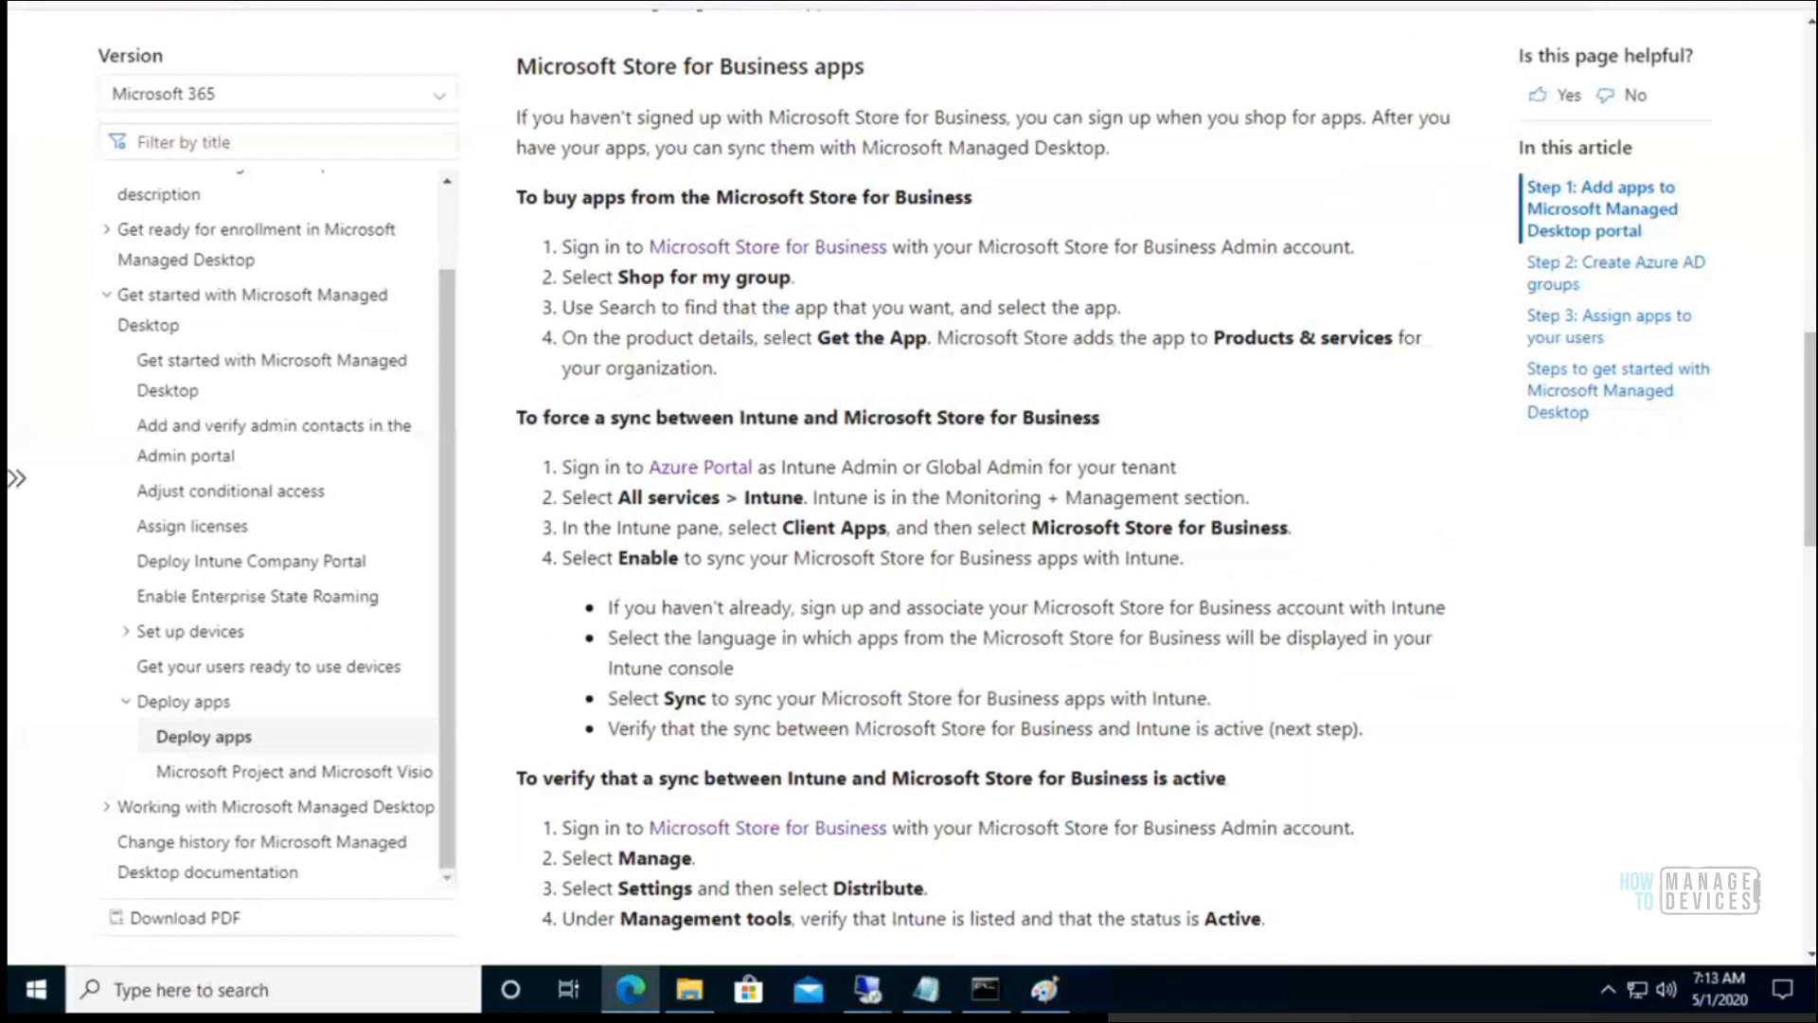
- Return to Endpoint Manager's connector page, sync the purchased store apps with Intune again, and view the notifications
key(ctrl+Tab)
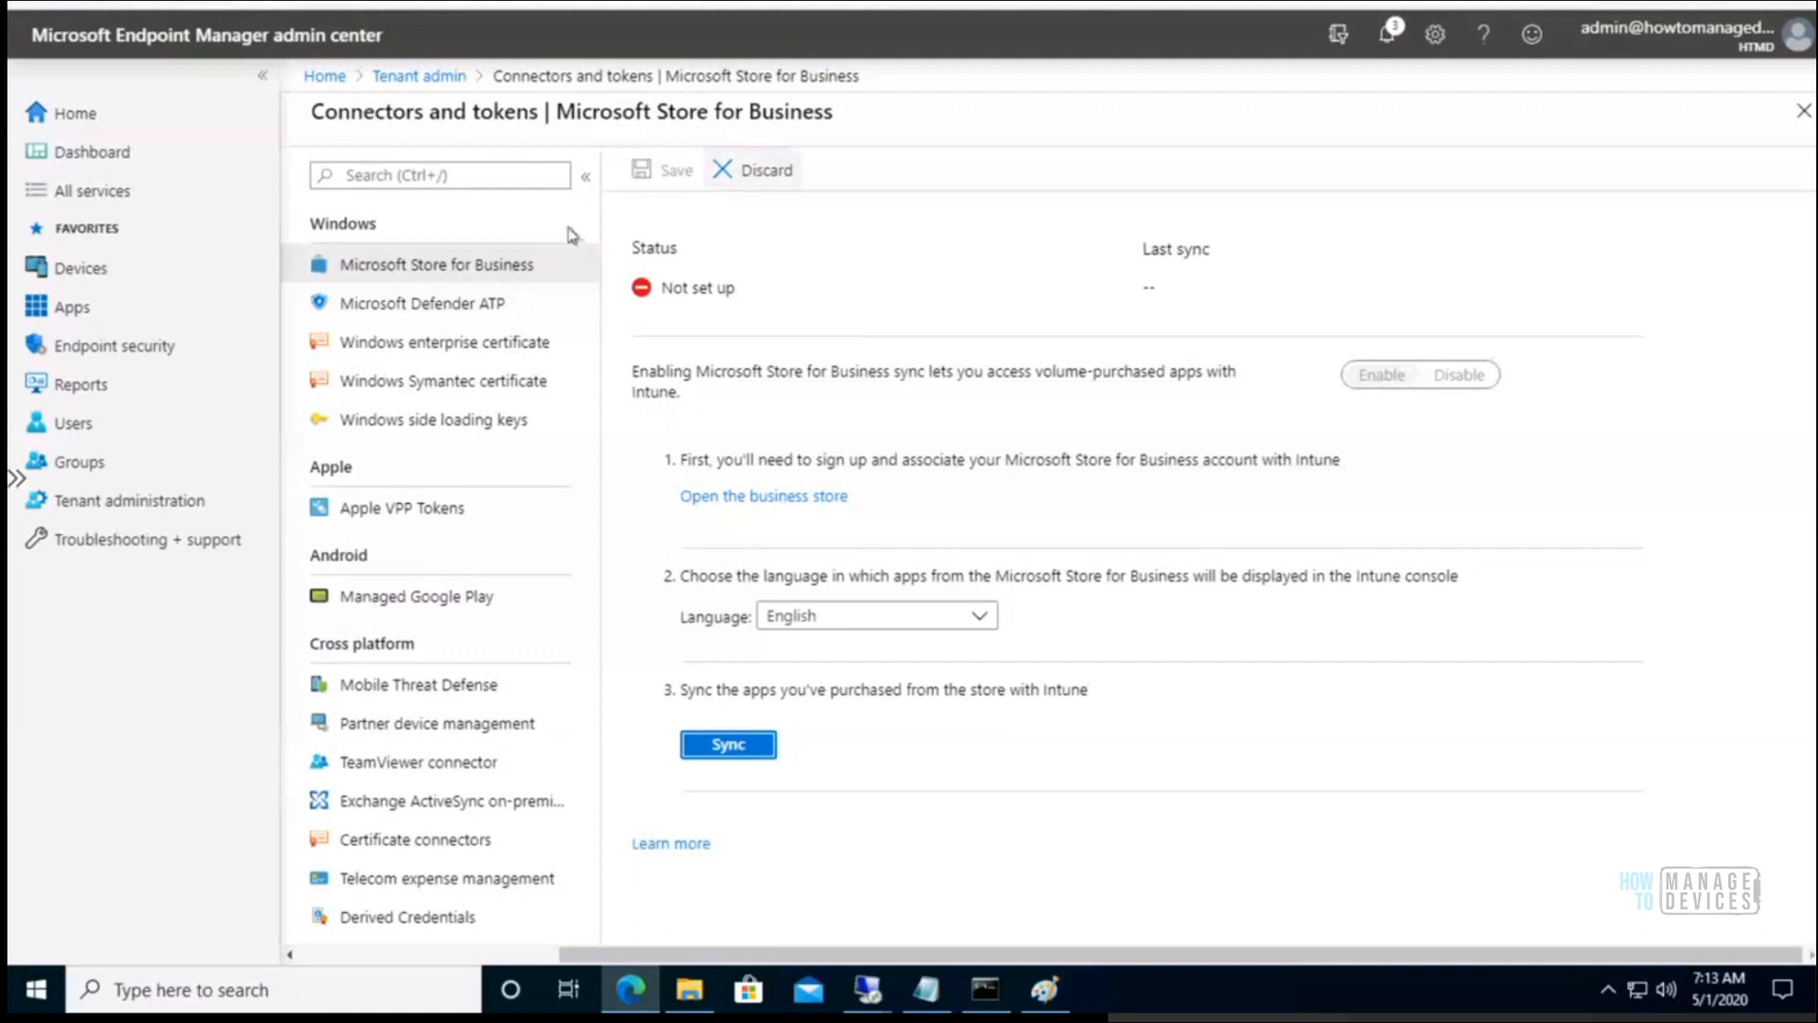
click(456, 303)
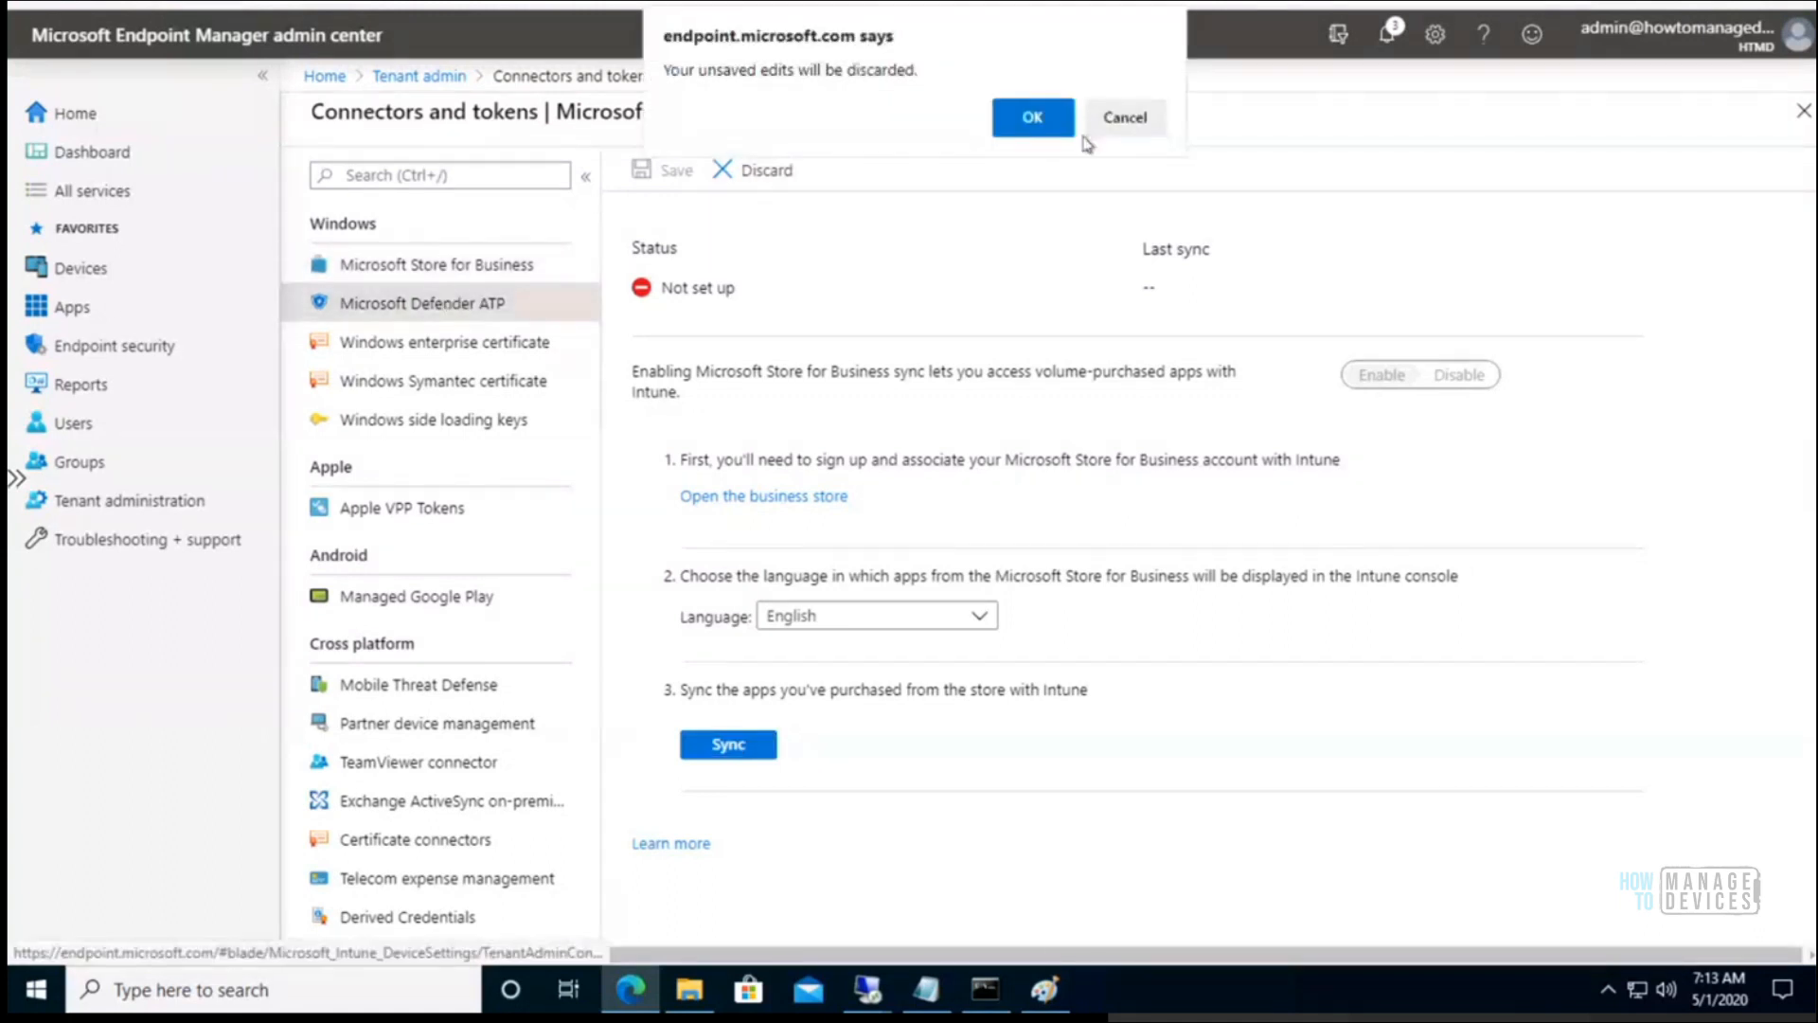
click(1115, 119)
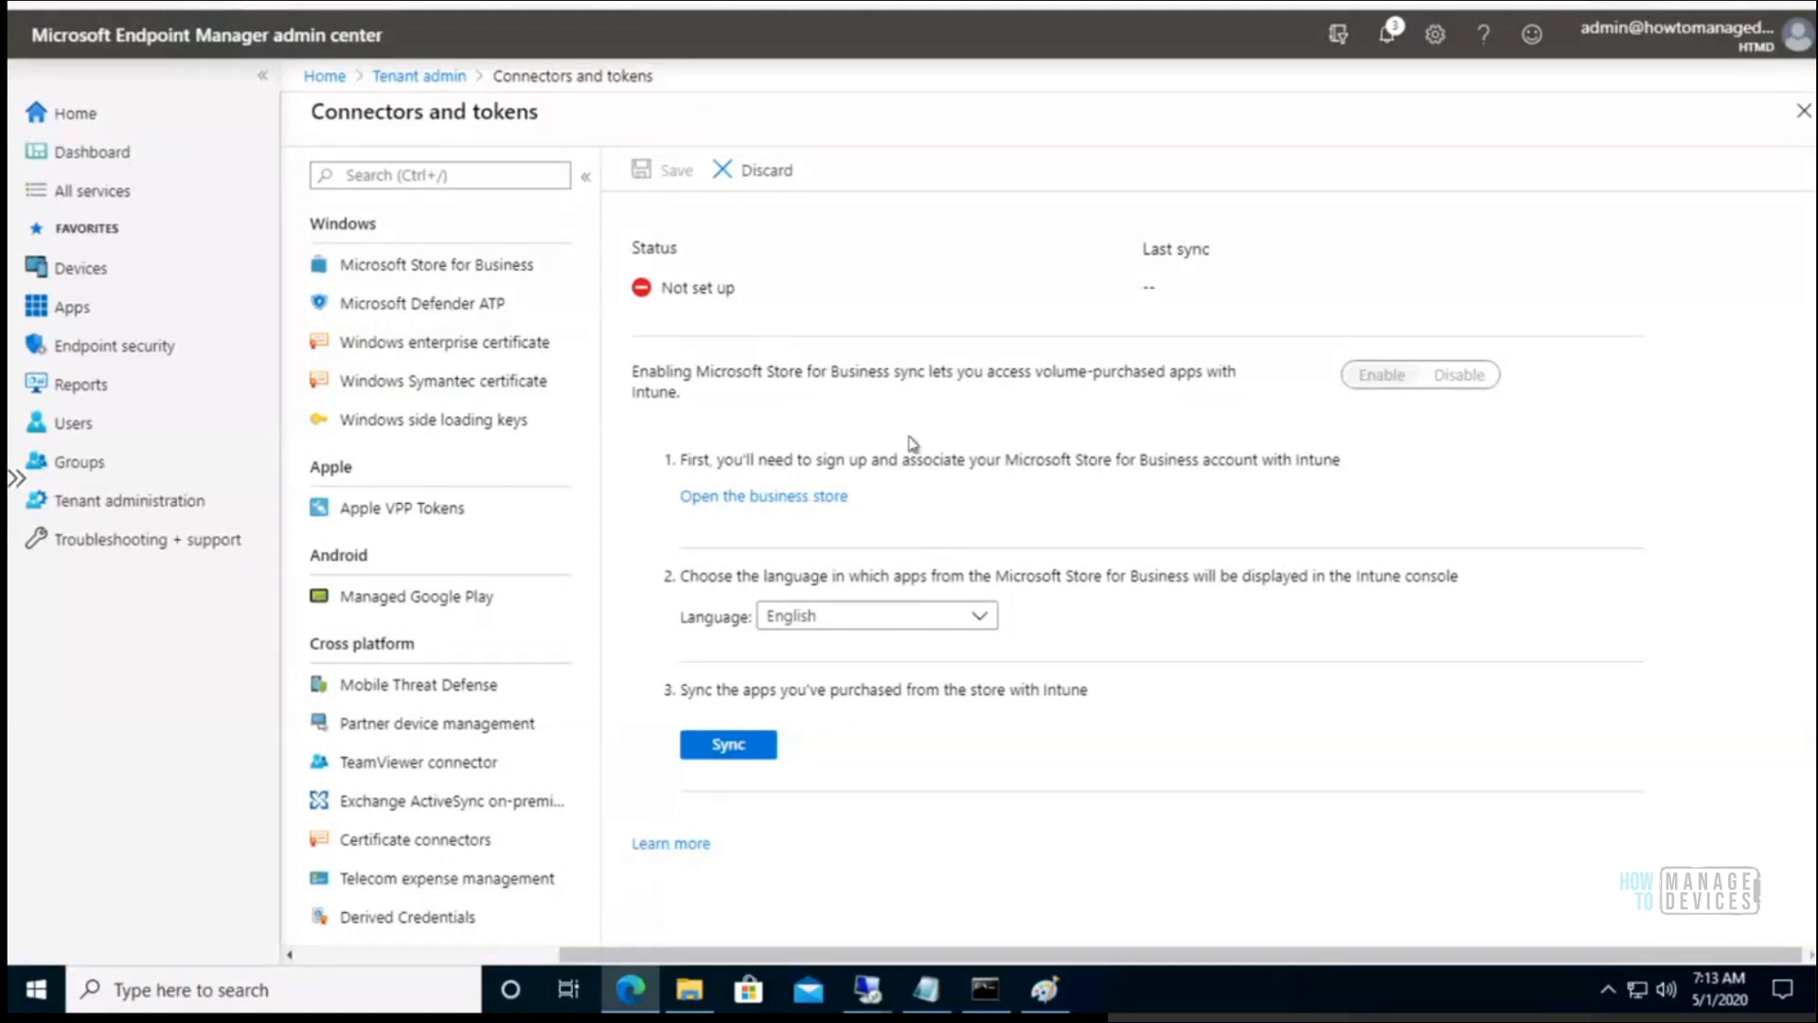
click(758, 746)
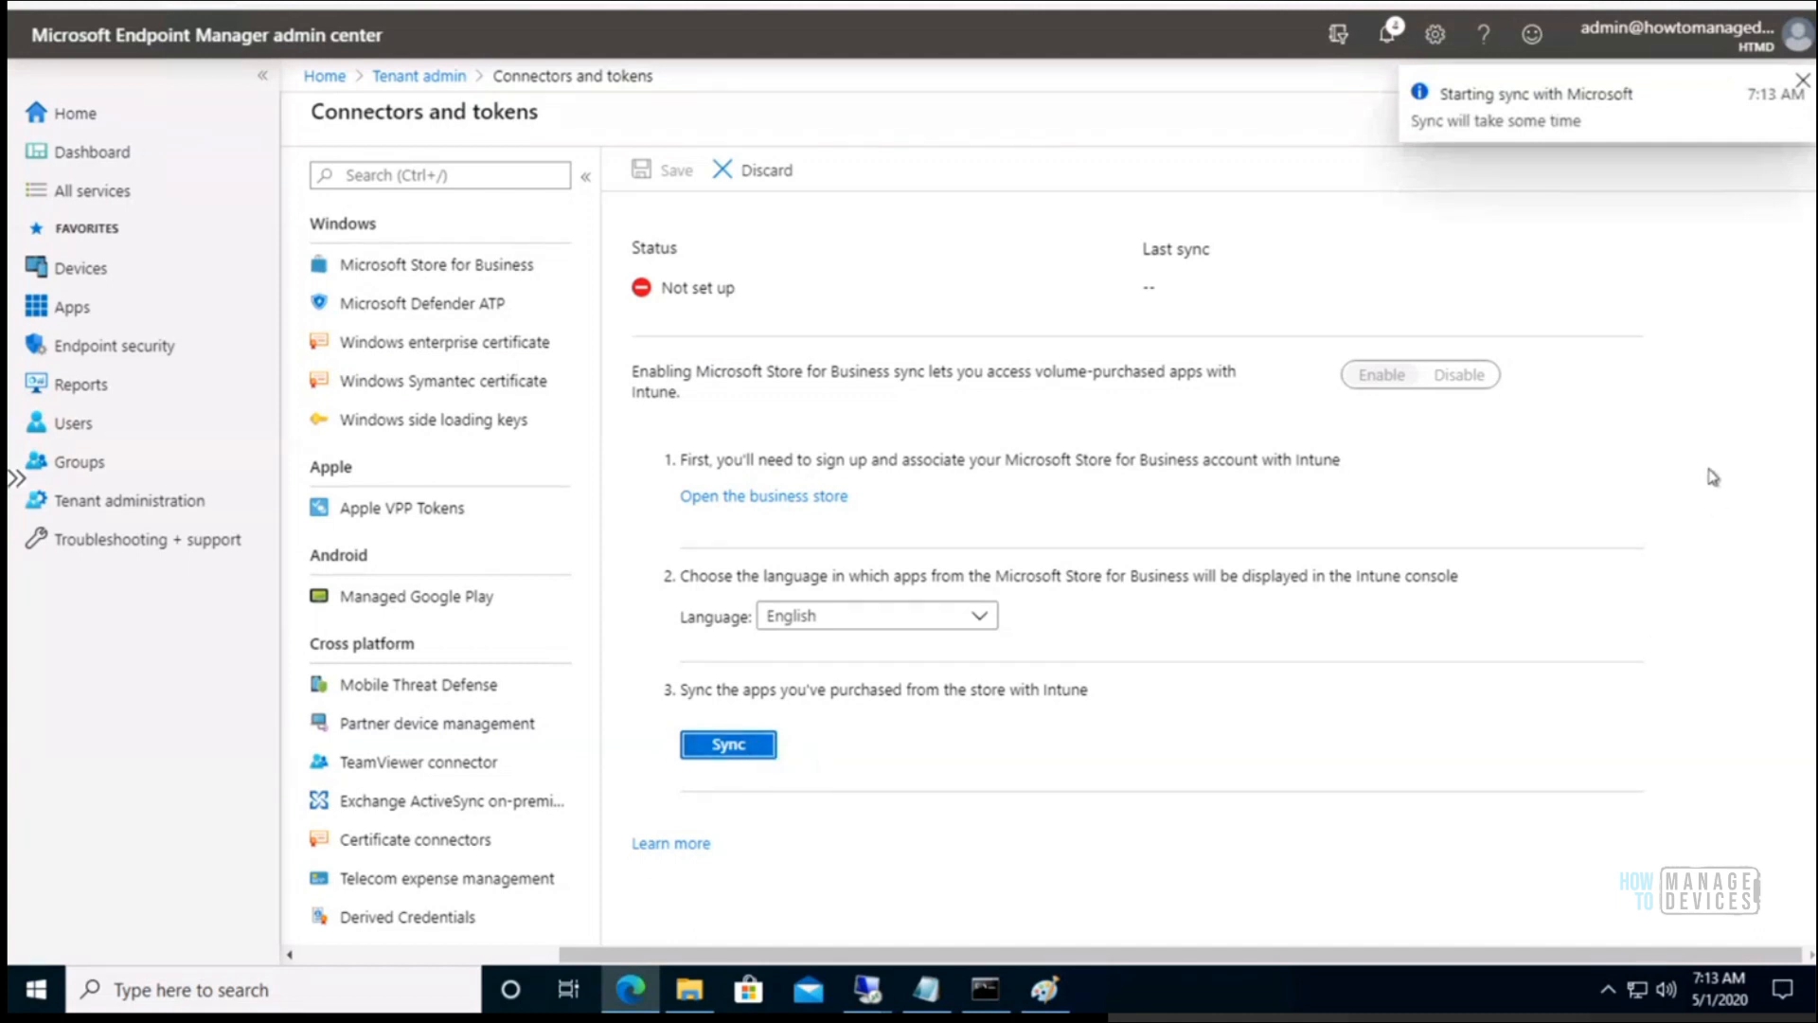
click(1388, 38)
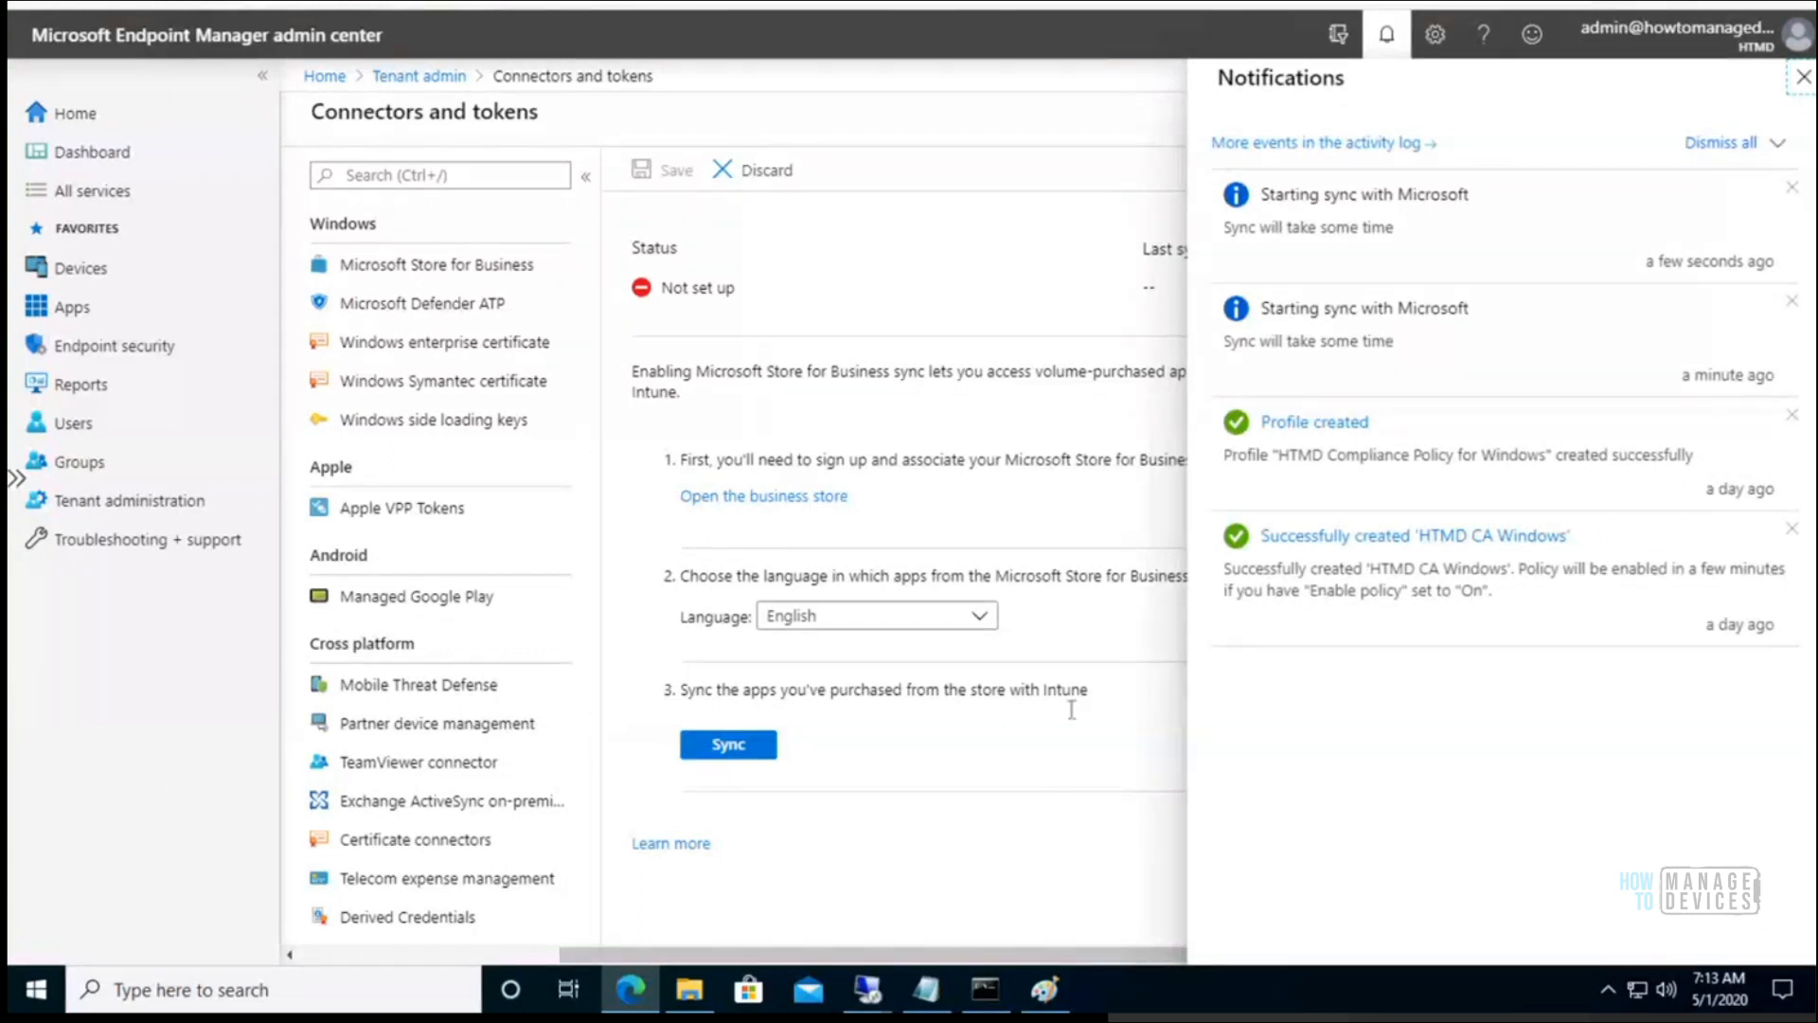
click(1027, 798)
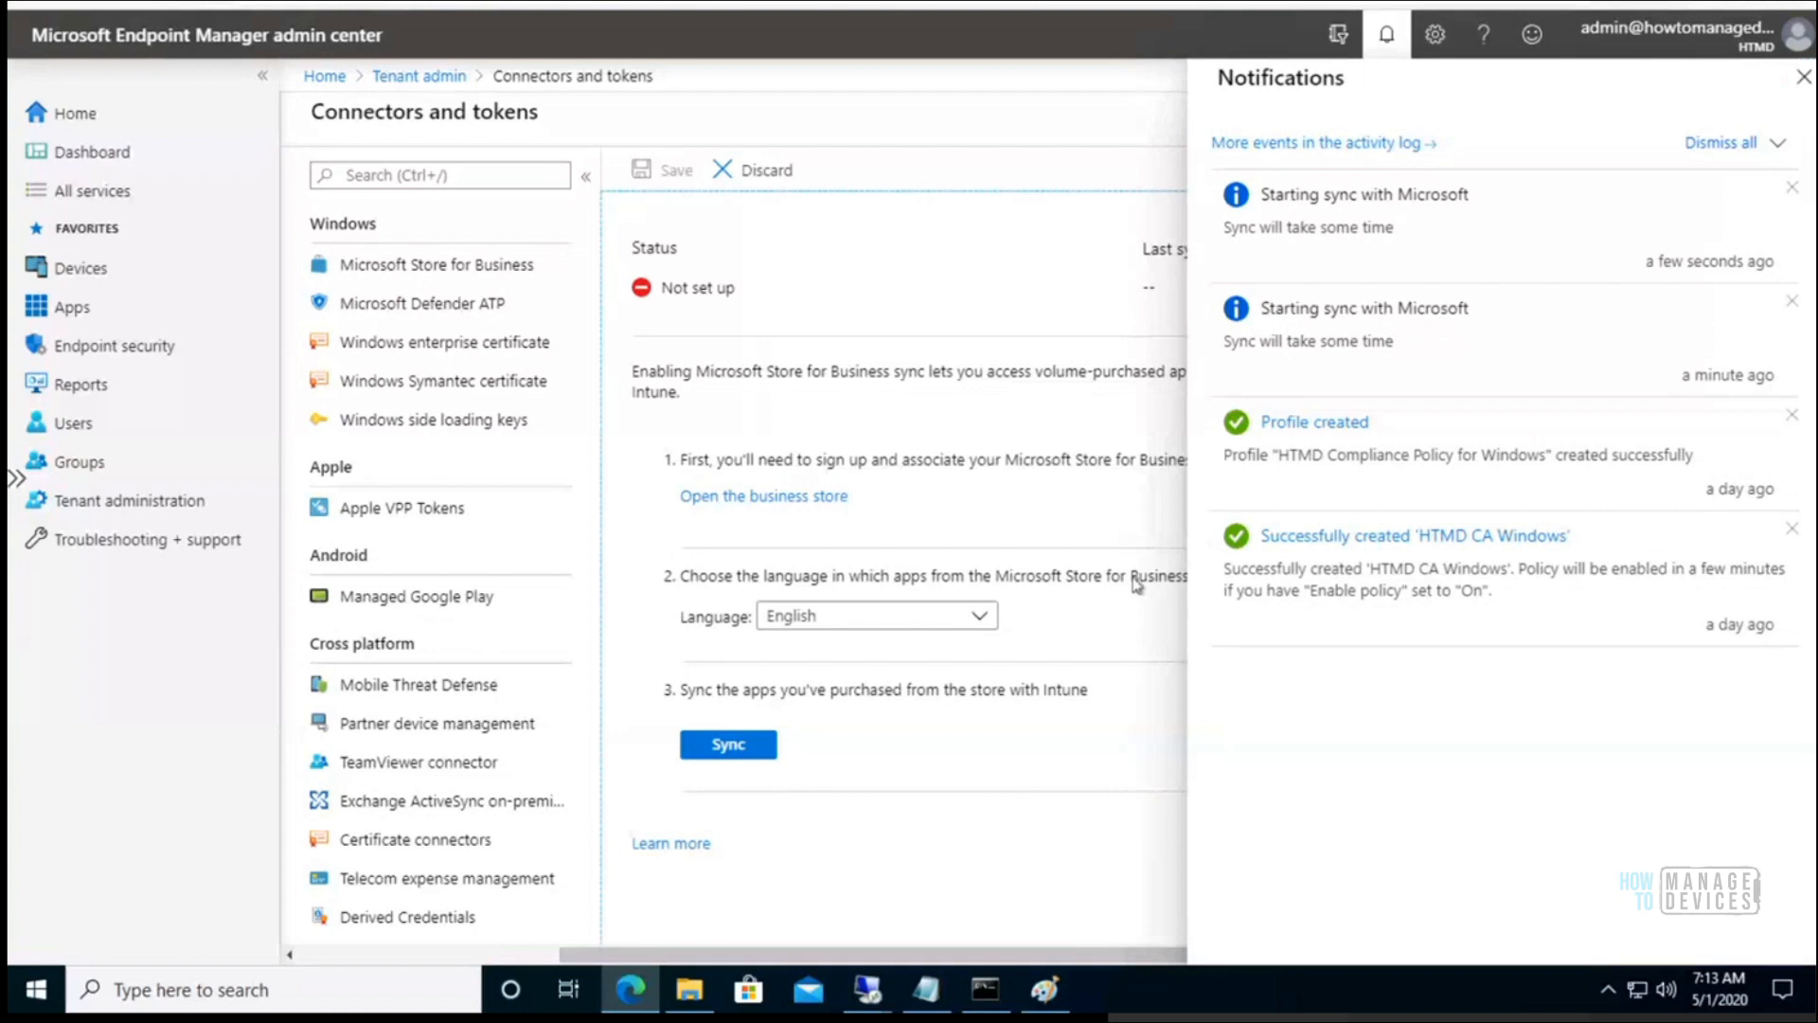
- Close the notifications, switch to Microsoft Store for Business, and look over the form for adding a collection to the HTMD private store
click(1802, 77)
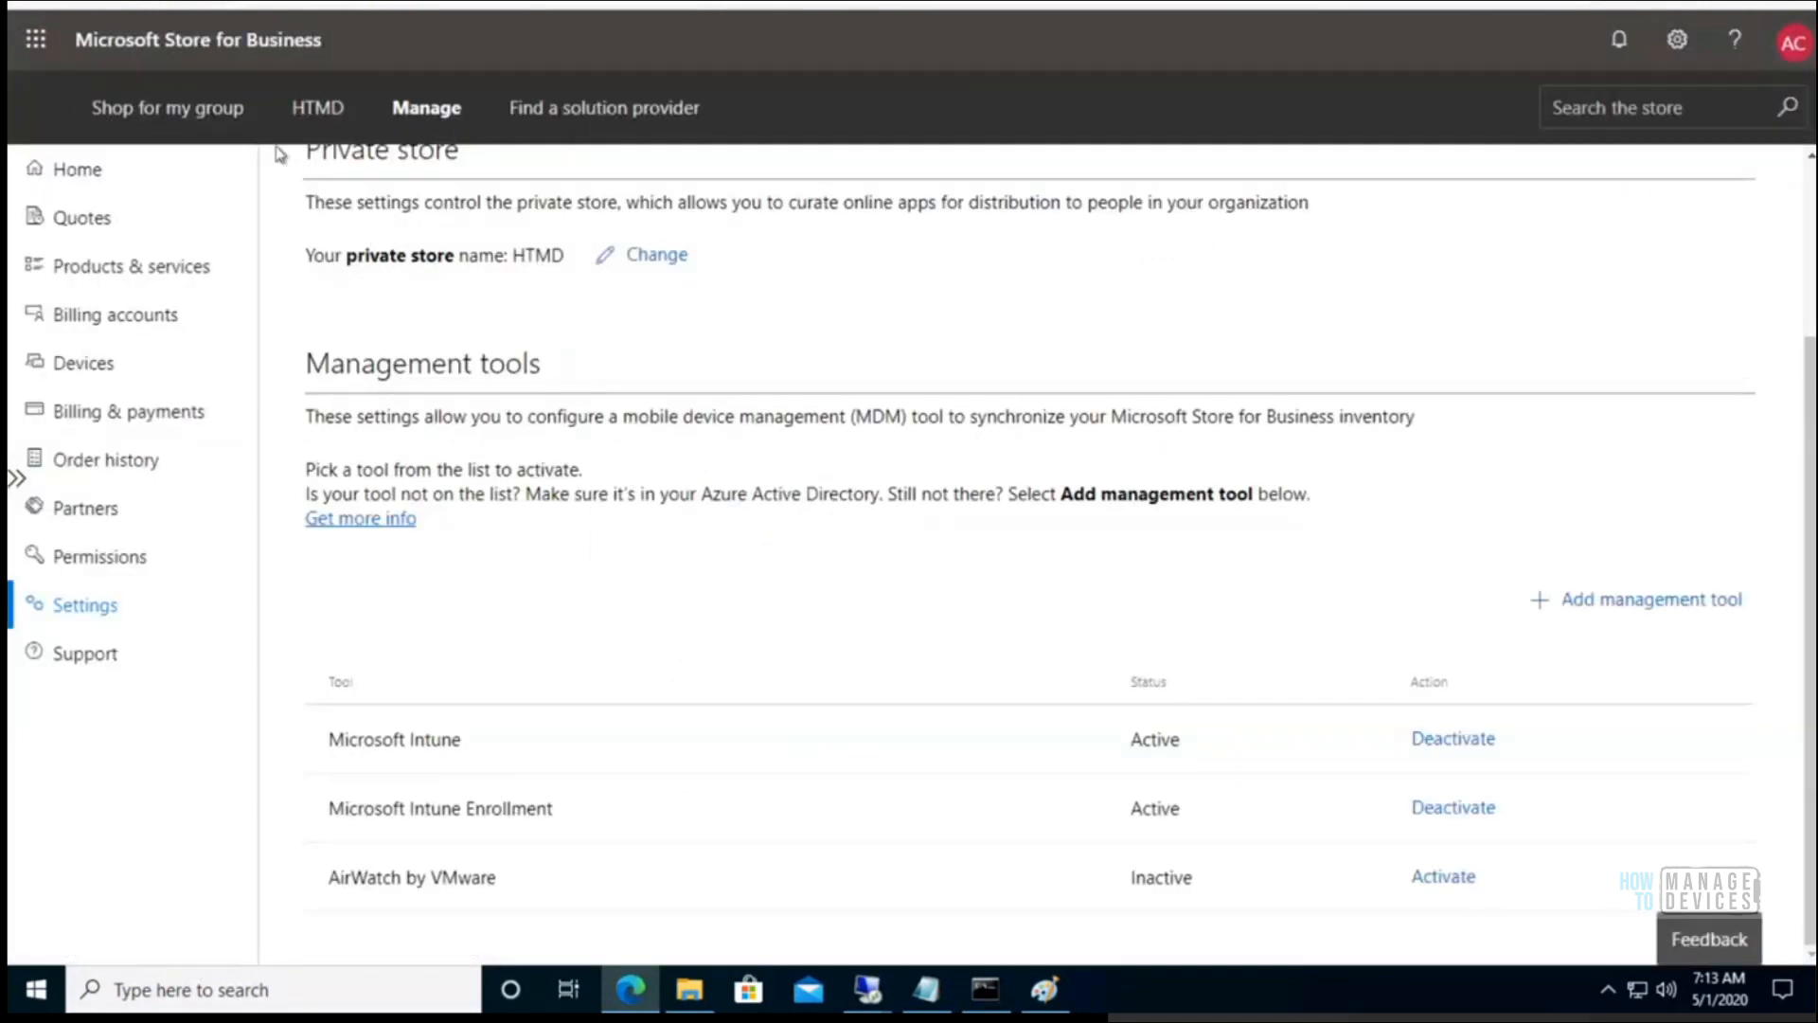
click(318, 108)
click(203, 186)
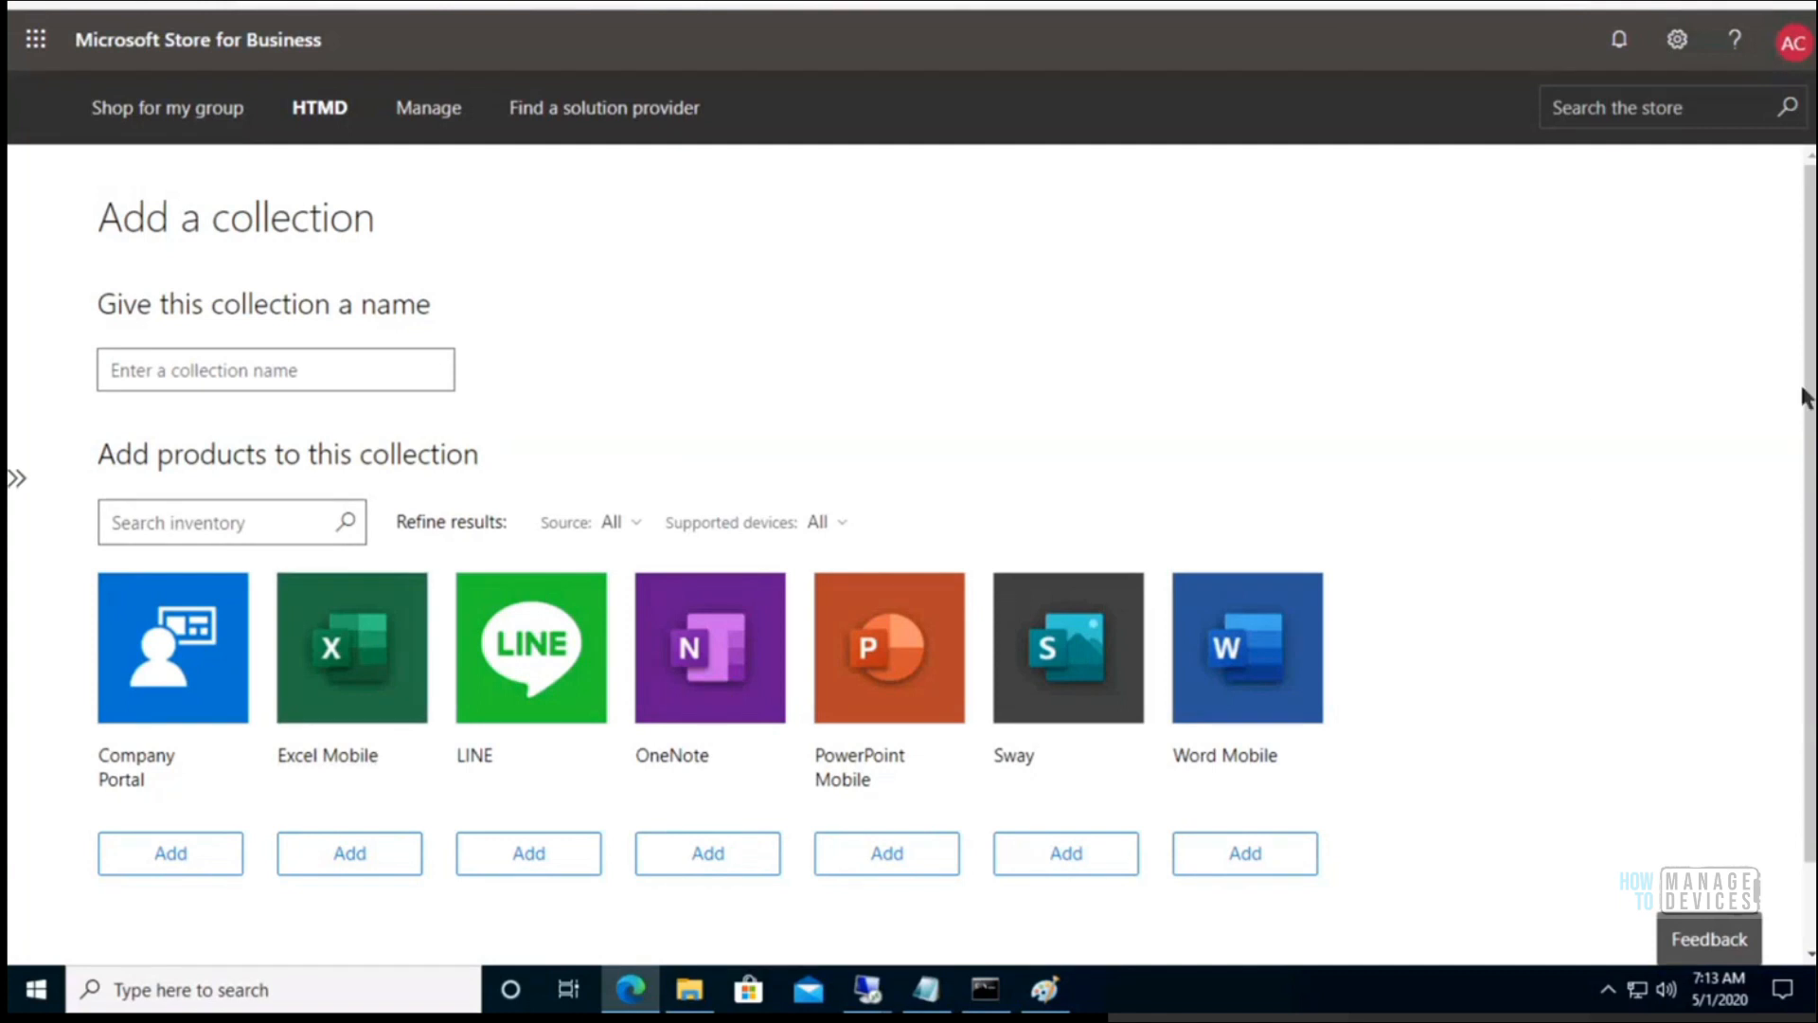
scroll(1812, 402, down, 1)
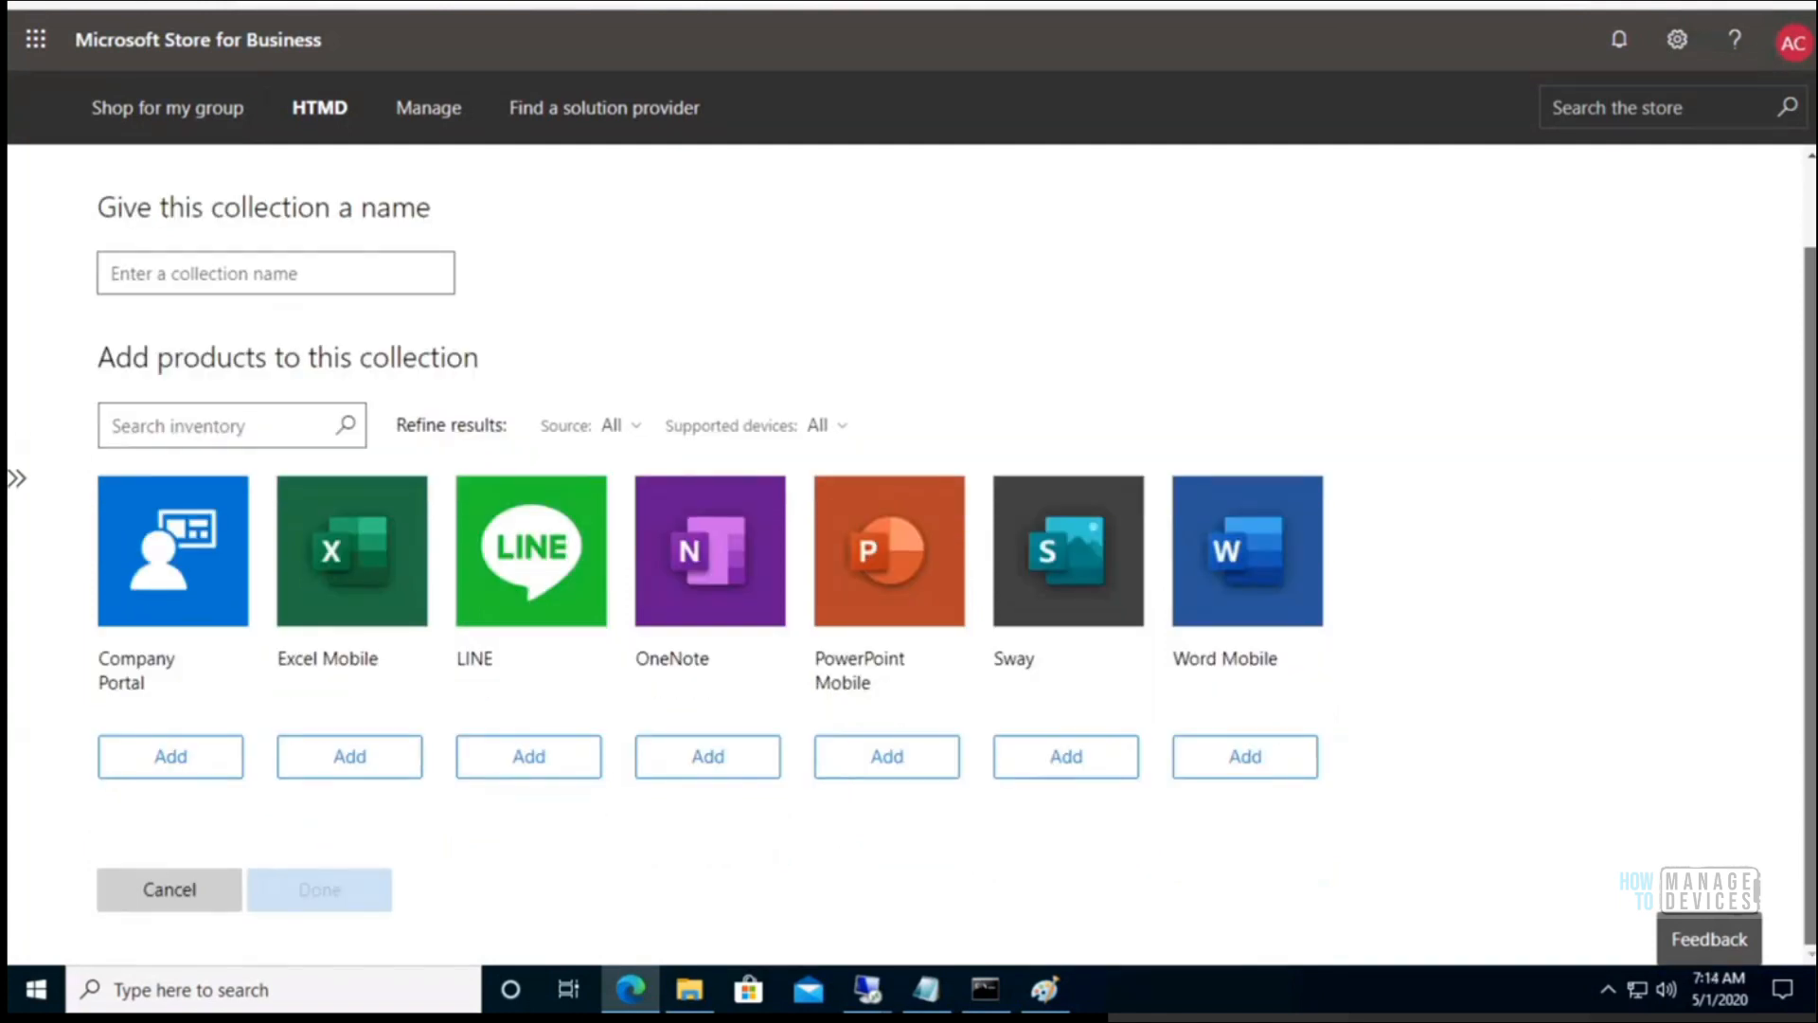
click(332, 110)
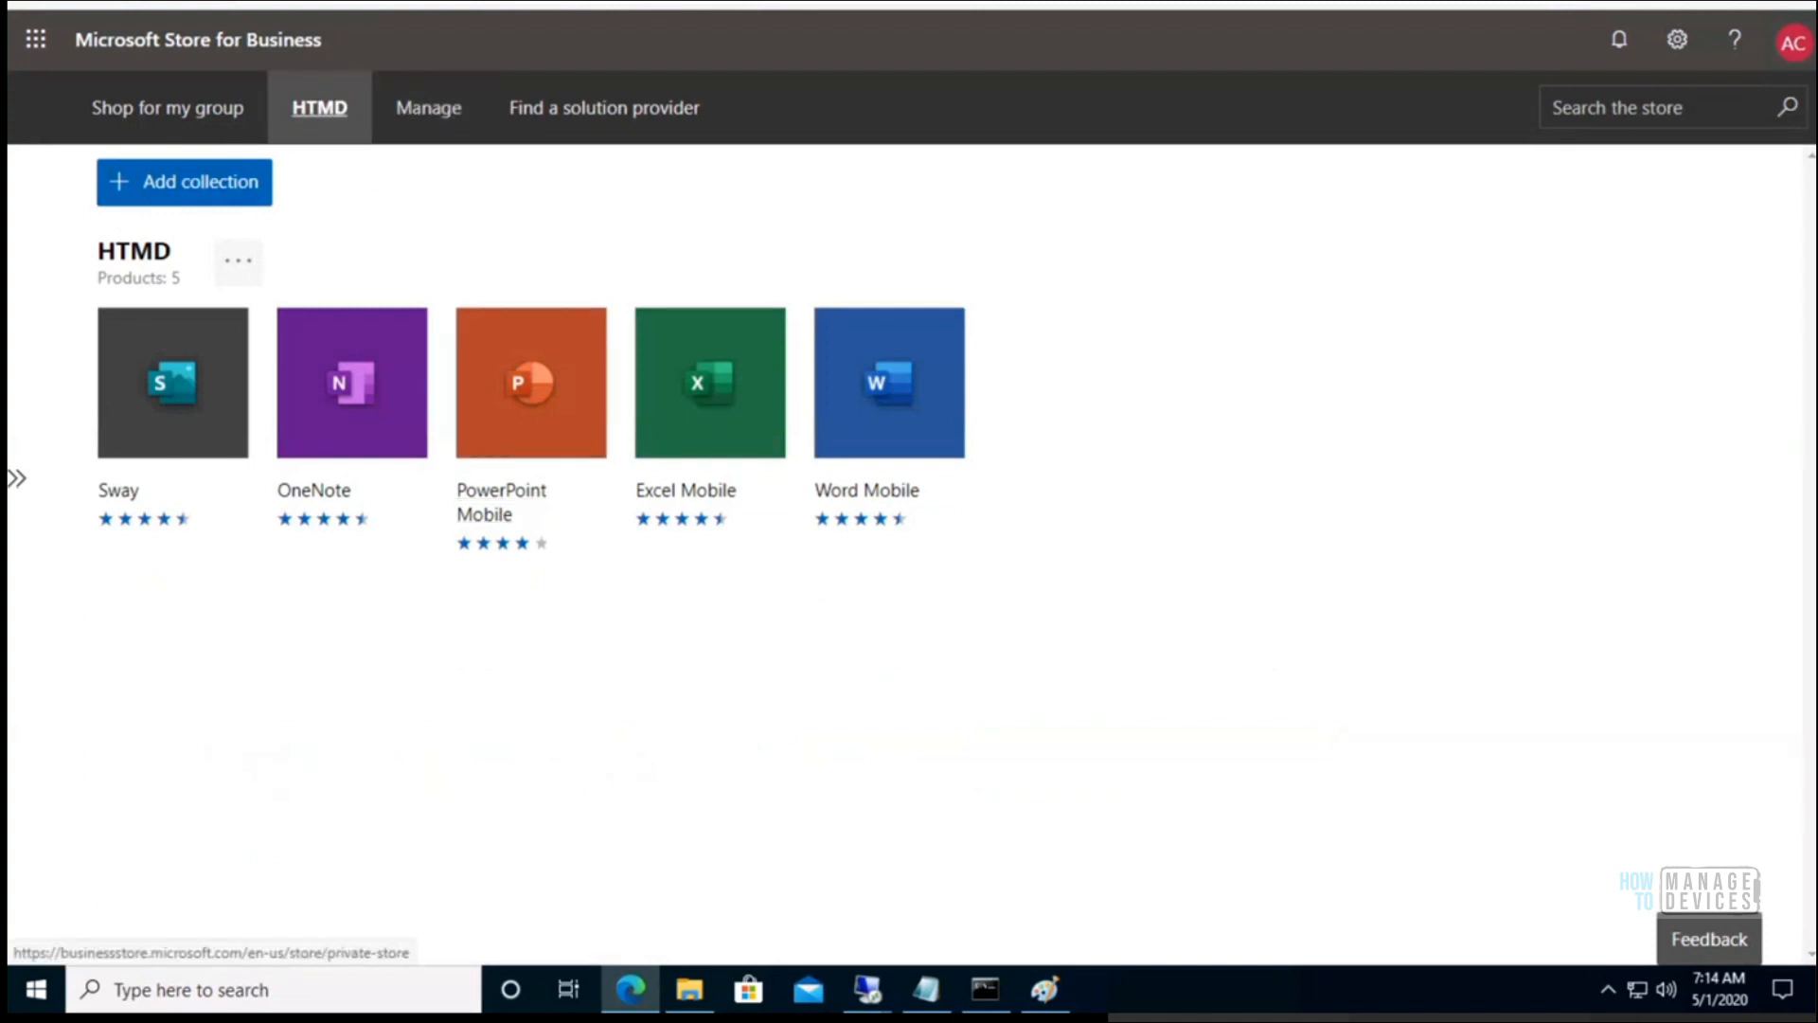
- Start a new private store collection and add Company Portal, Excel Mobile, LINE, OneNote, PowerPoint Mobile, Sway, and Word Mobile to it
click(216, 189)
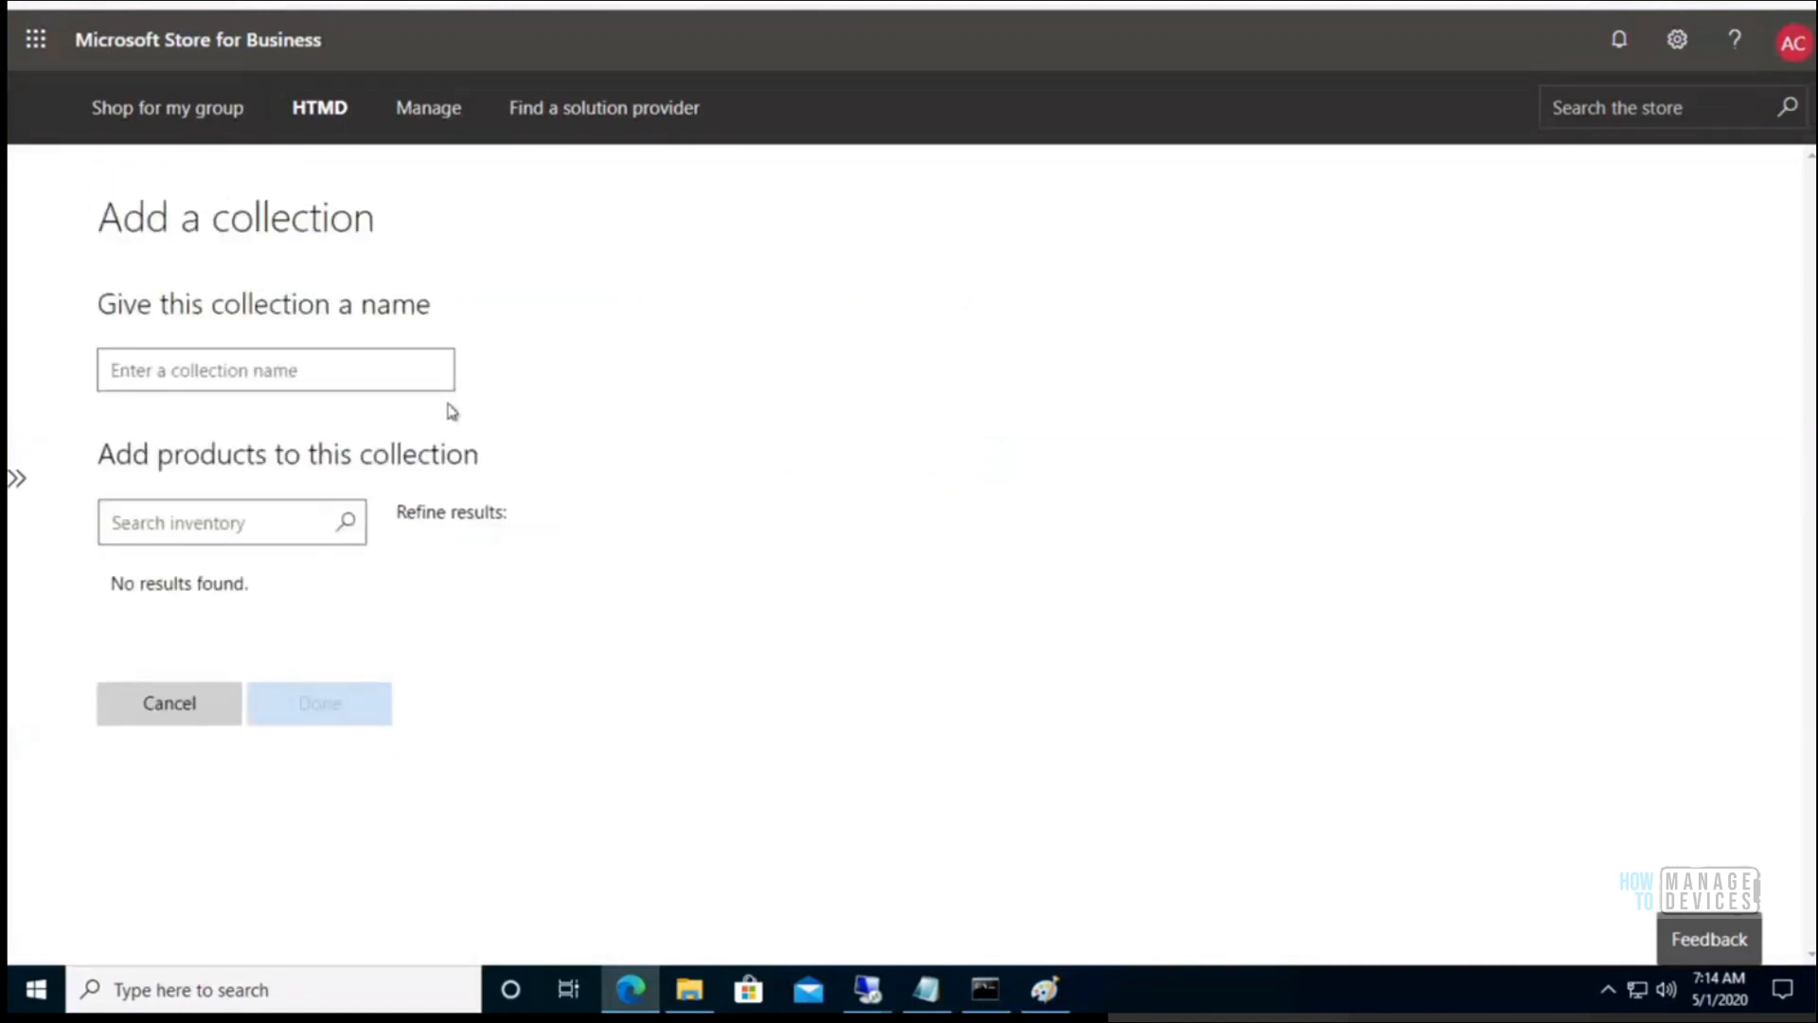
scroll(748, 677, down, 1)
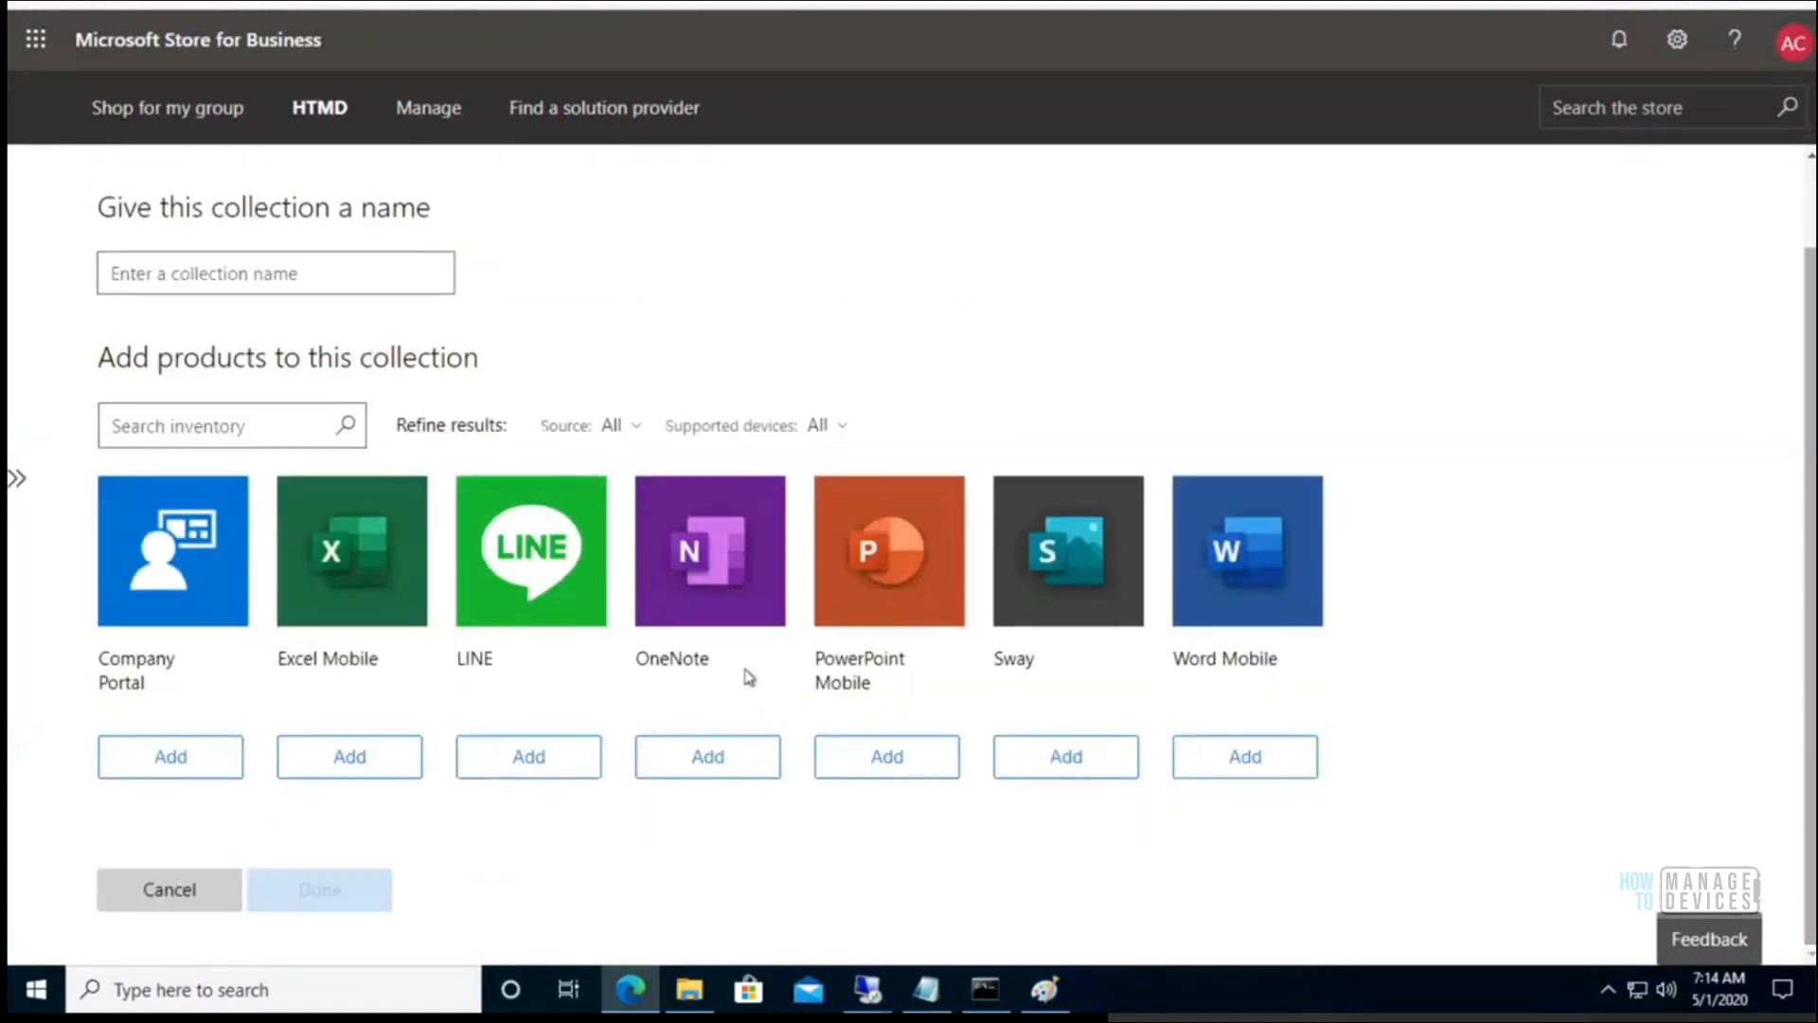
click(199, 763)
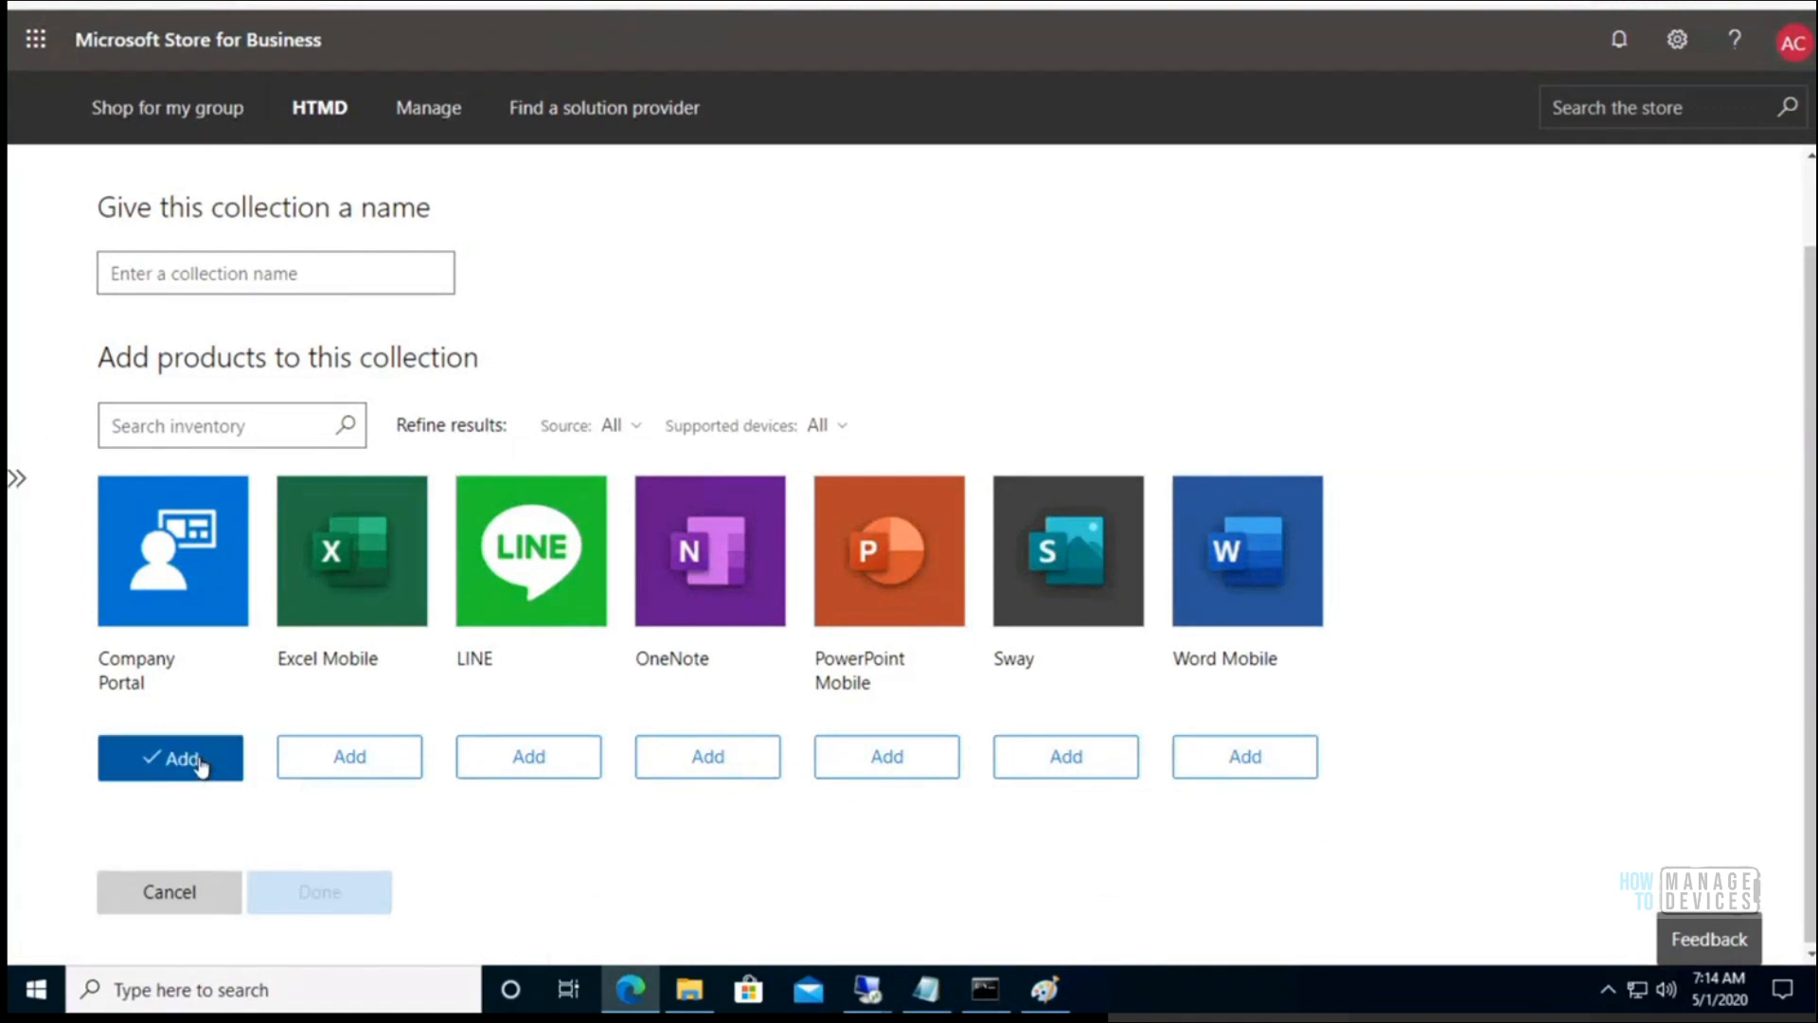
click(346, 757)
click(500, 757)
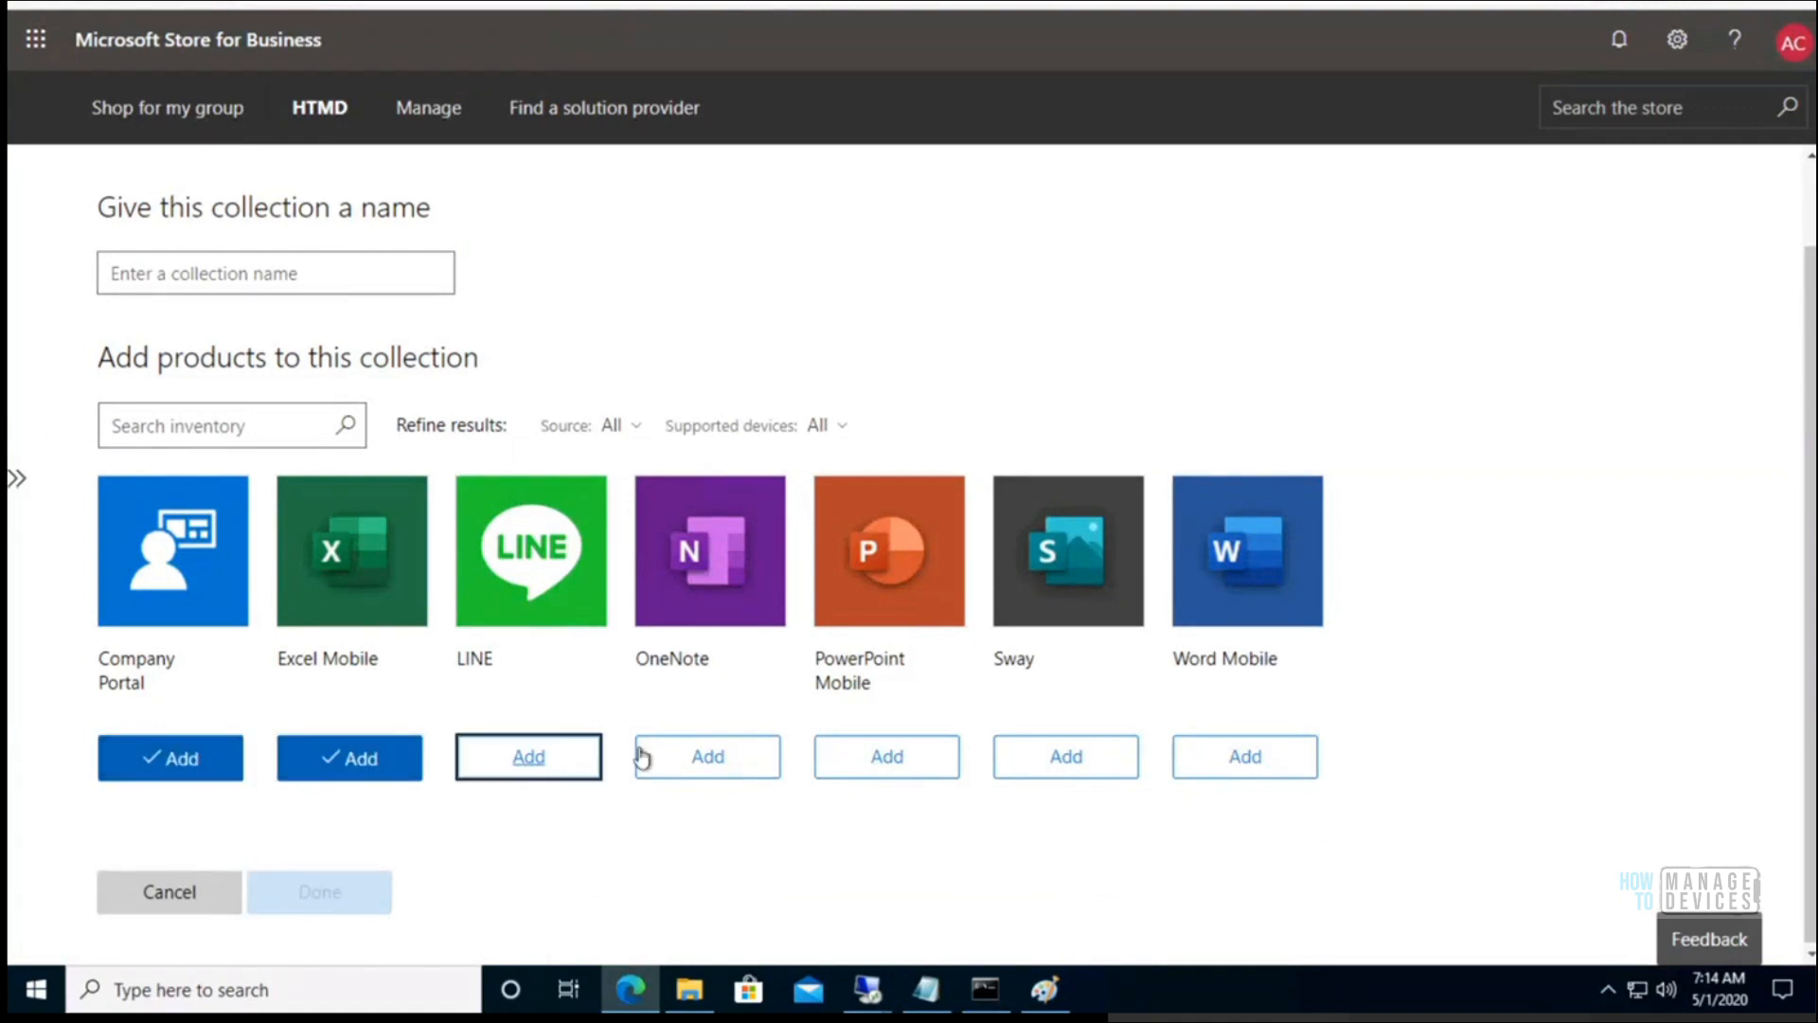
click(722, 759)
click(858, 759)
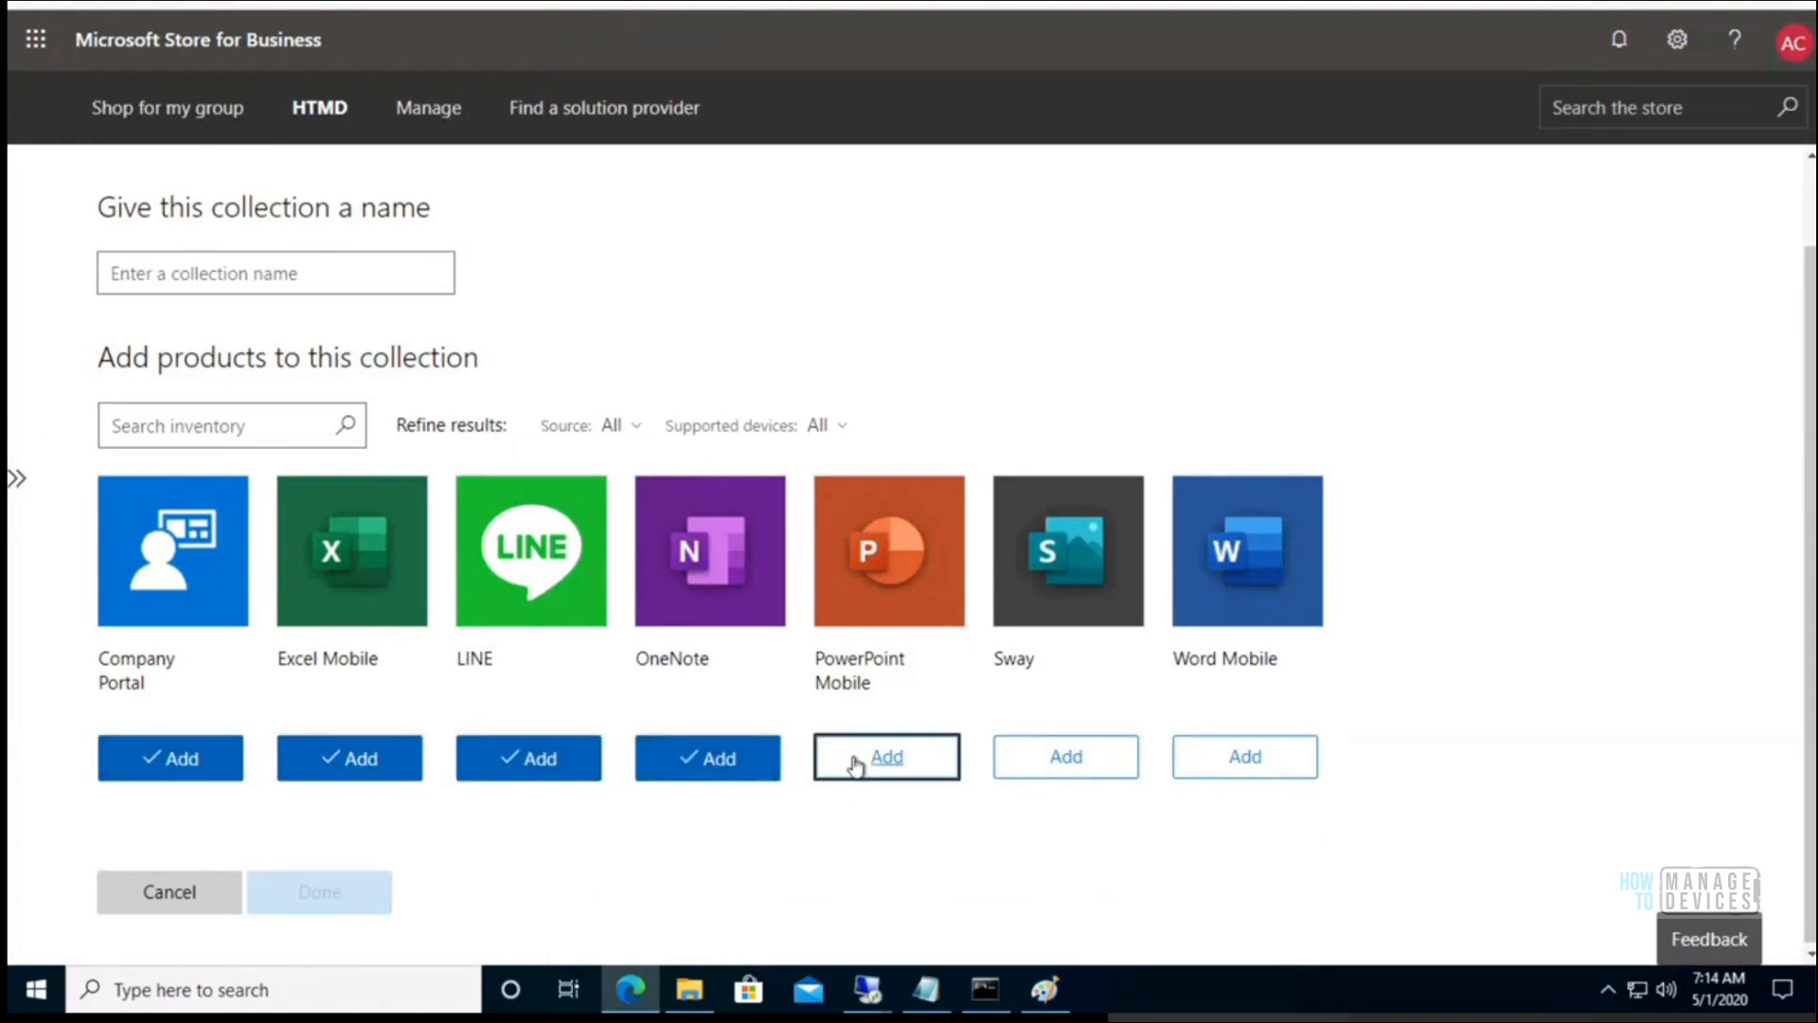
click(1047, 761)
click(1235, 760)
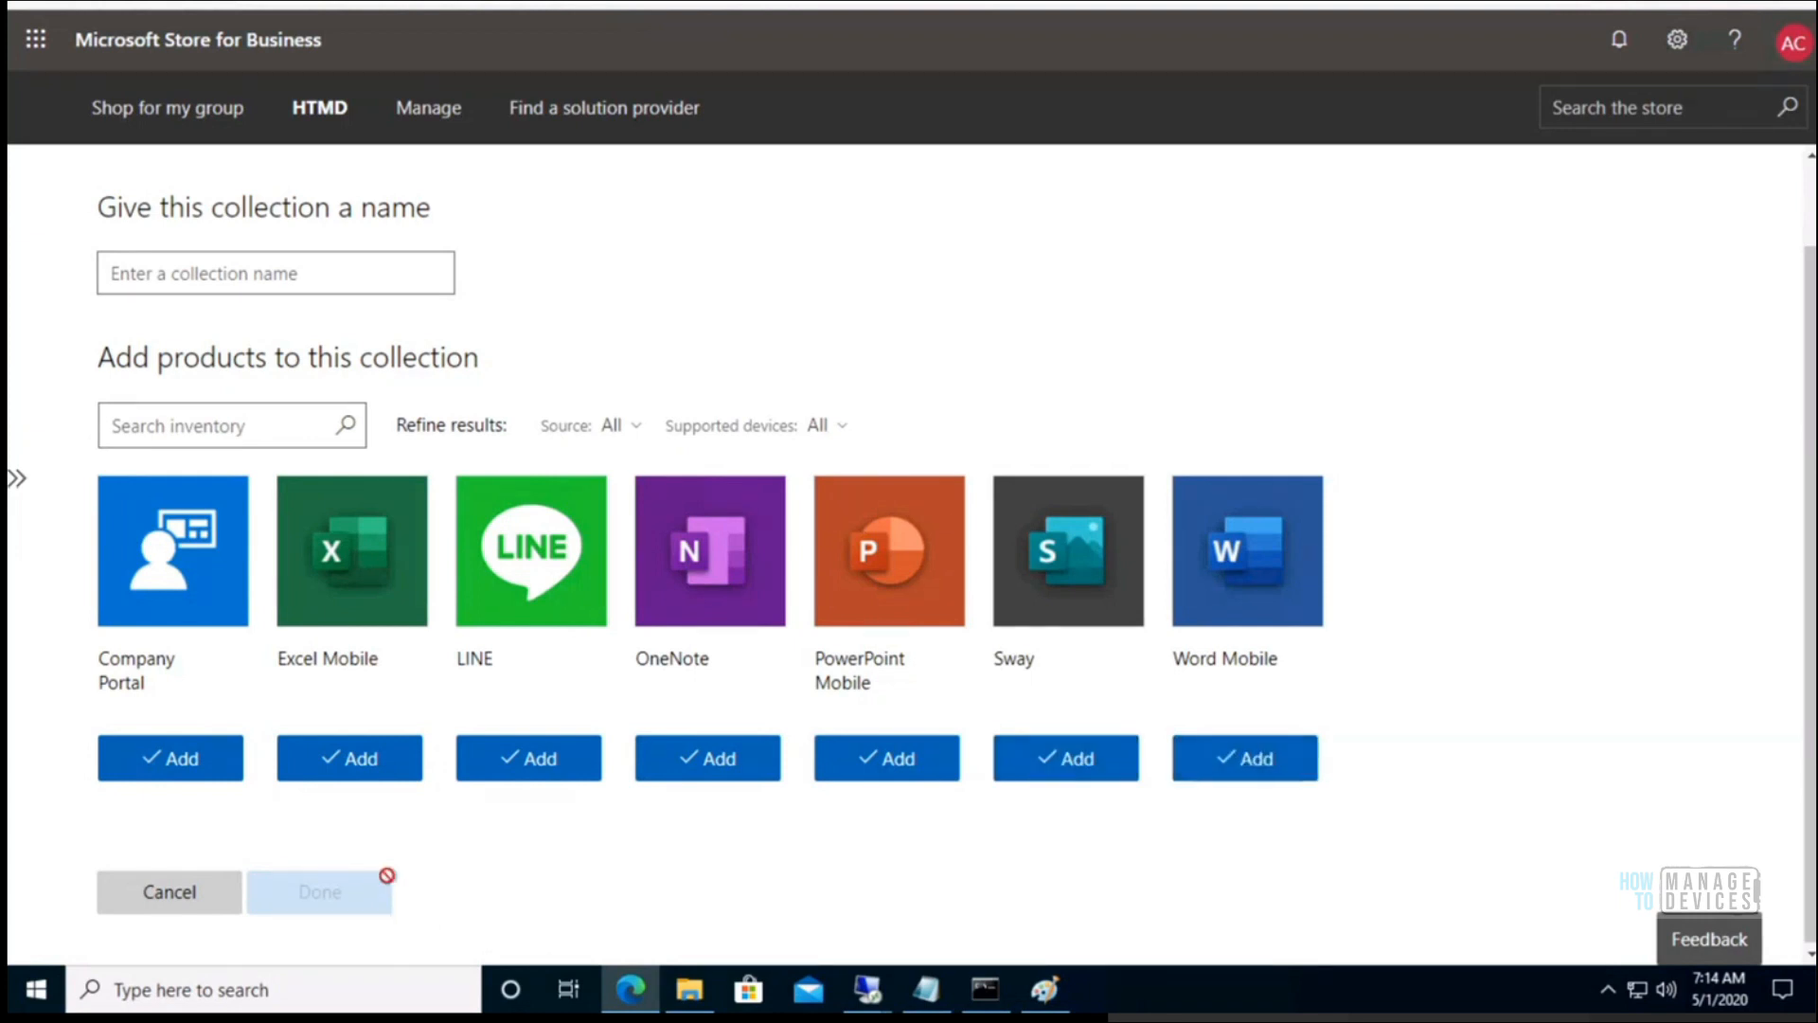
- Name the new collection HTMD, create it, and look over the collections in the private store
drag(1810, 639, 1809, 654)
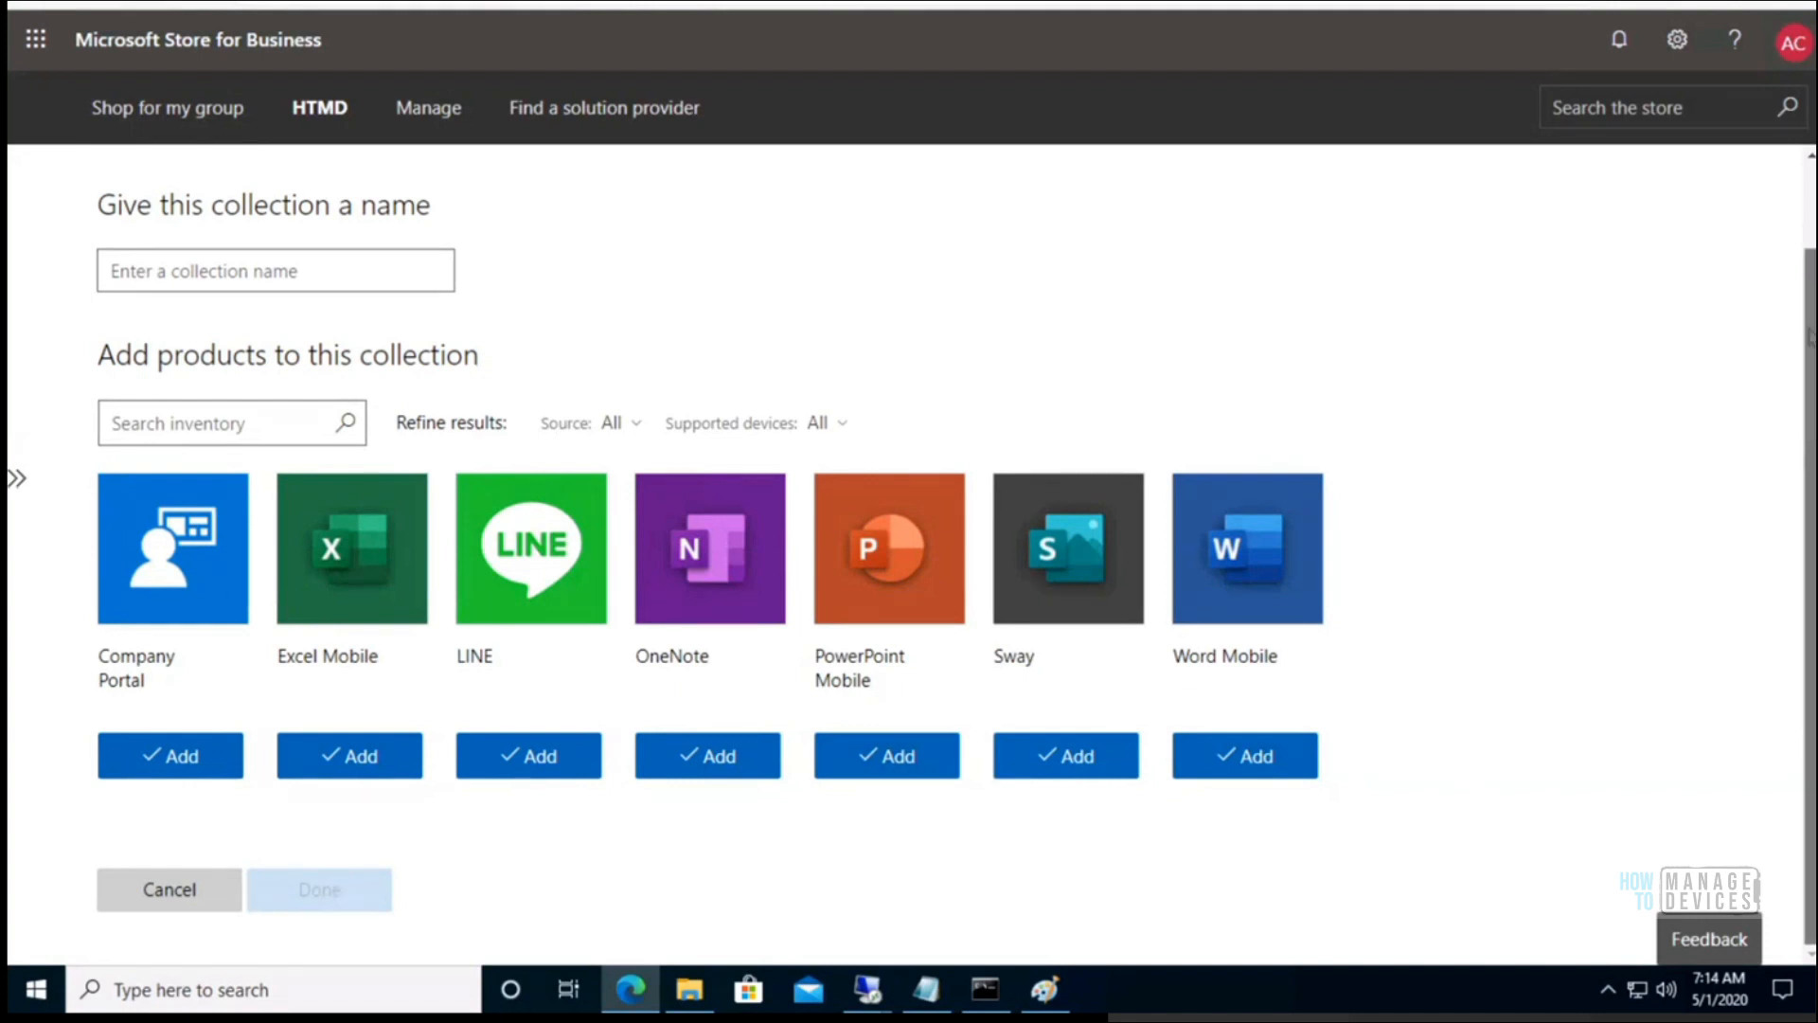
scroll(1810, 476, up, 1)
scroll(1811, 481, down, 1)
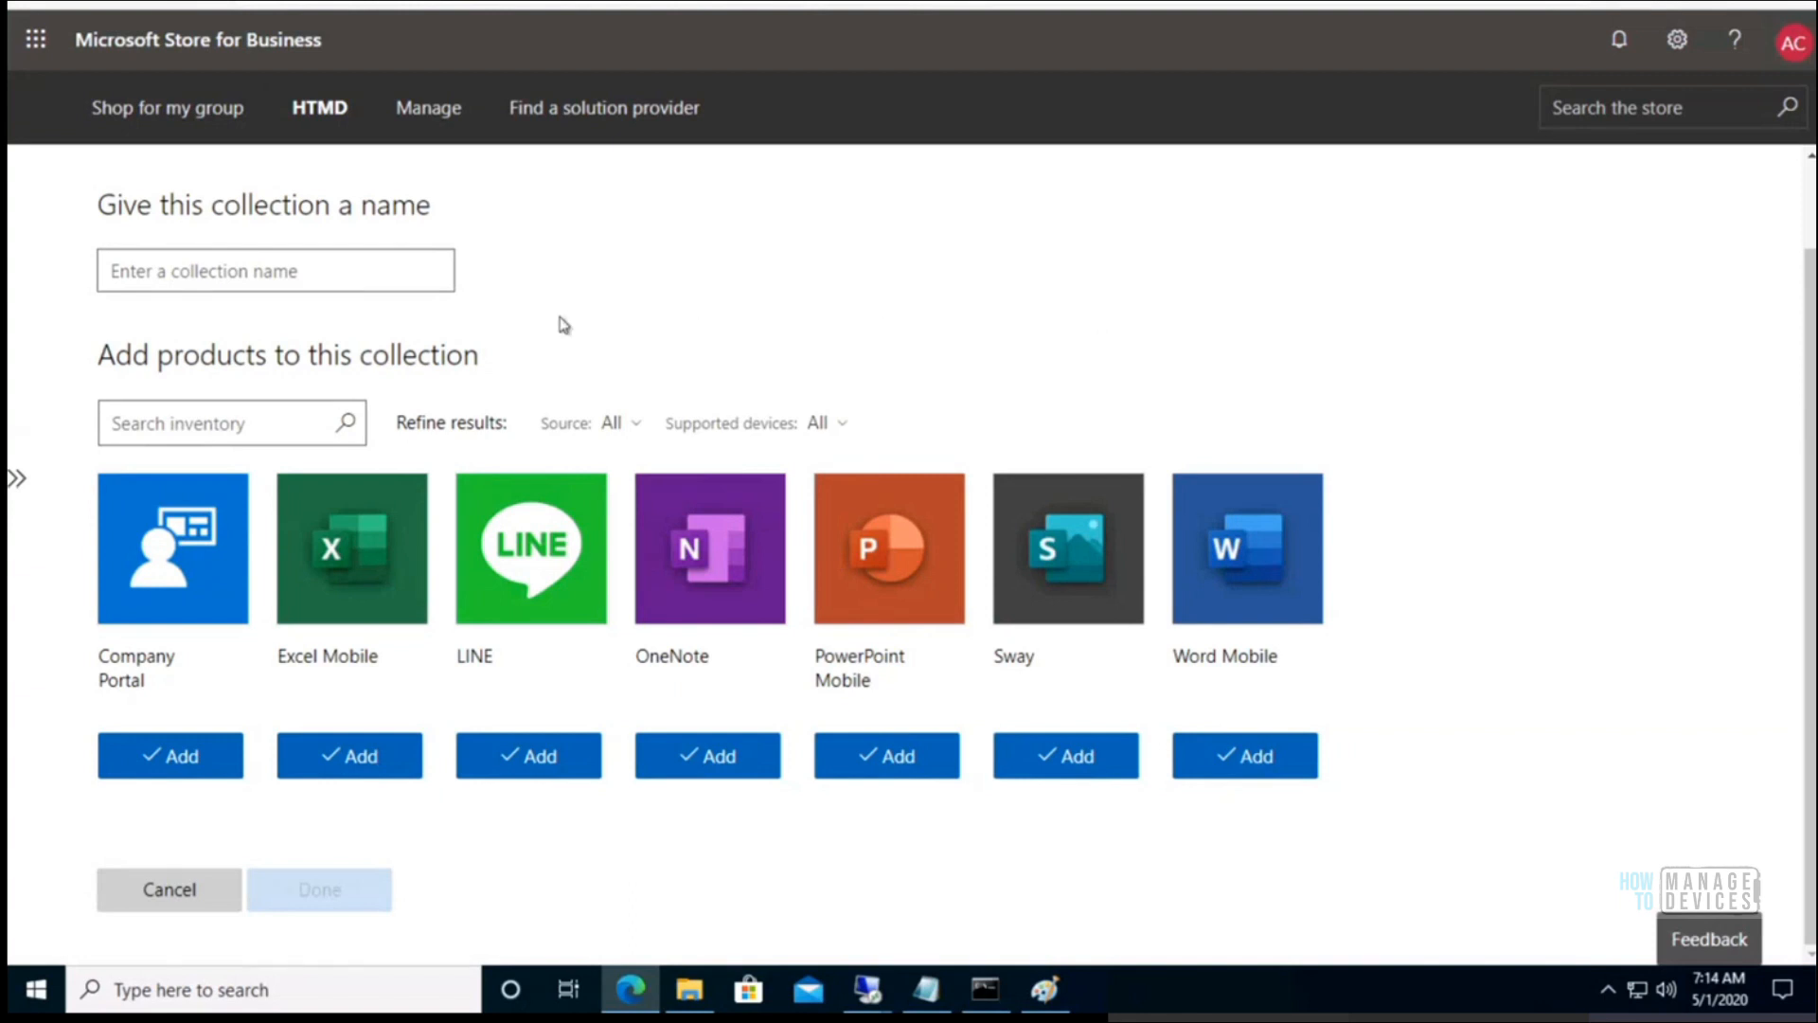
click(327, 271)
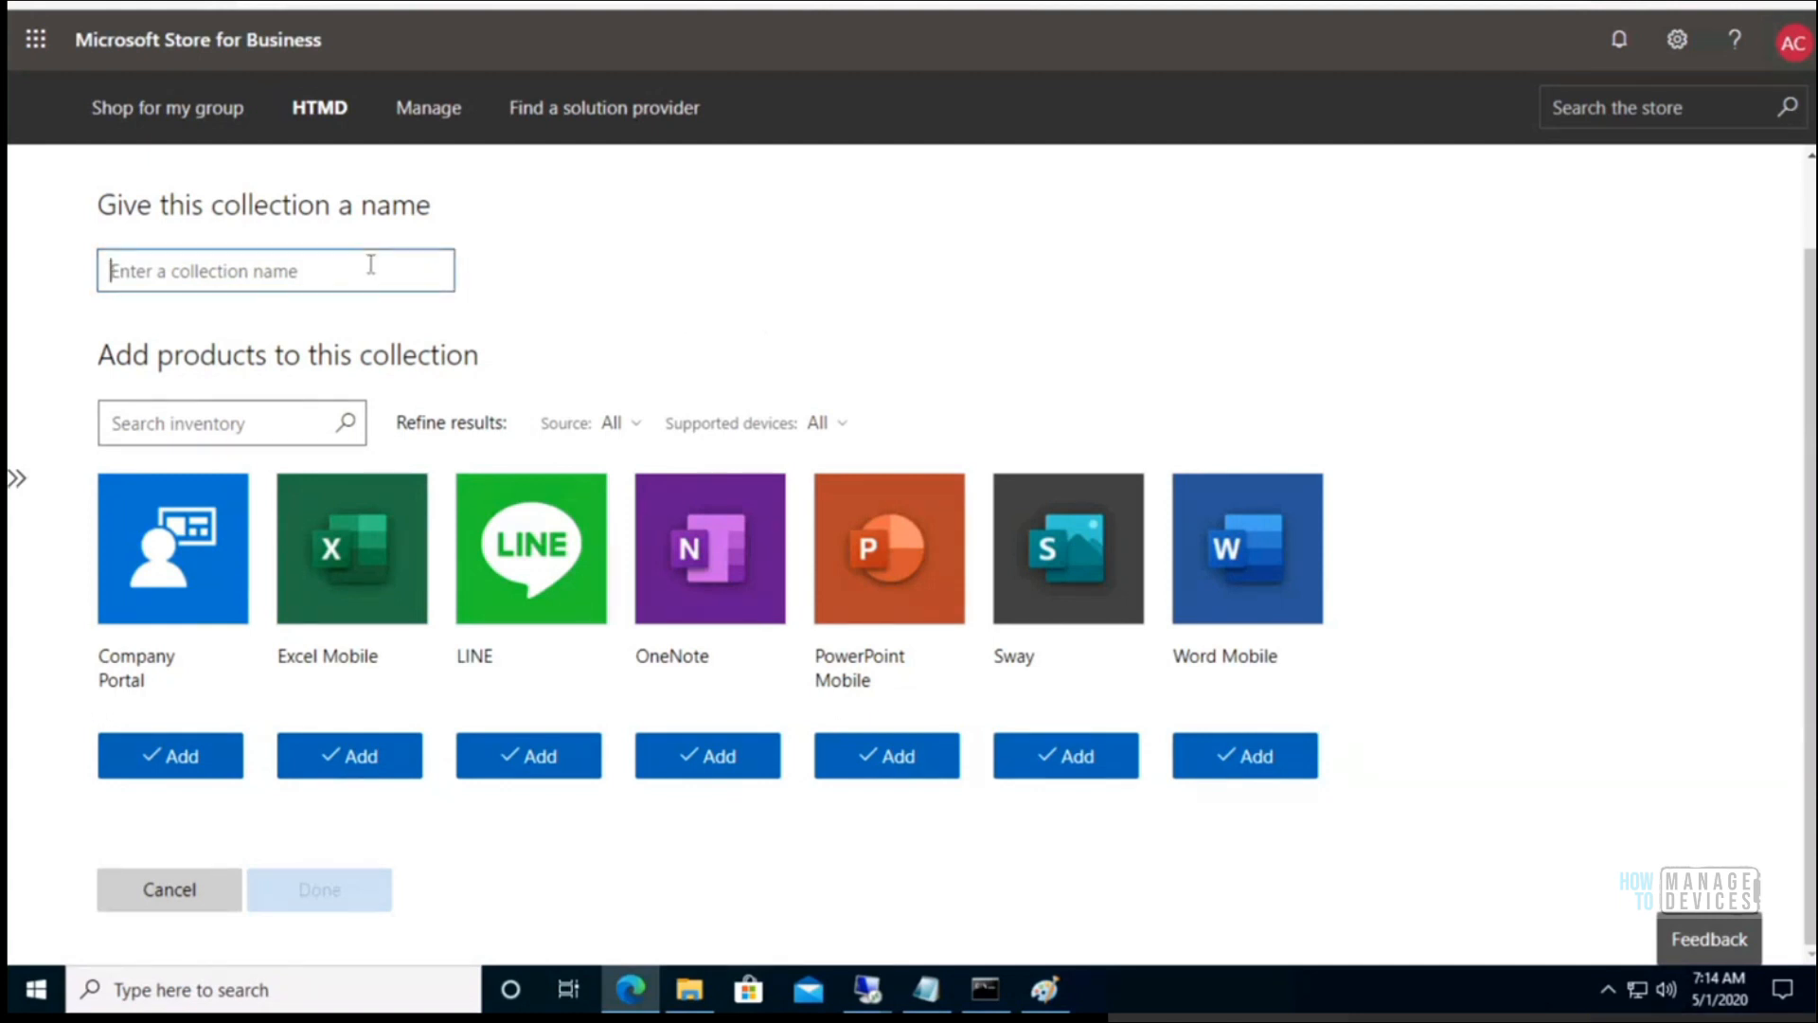
text(HTMD)
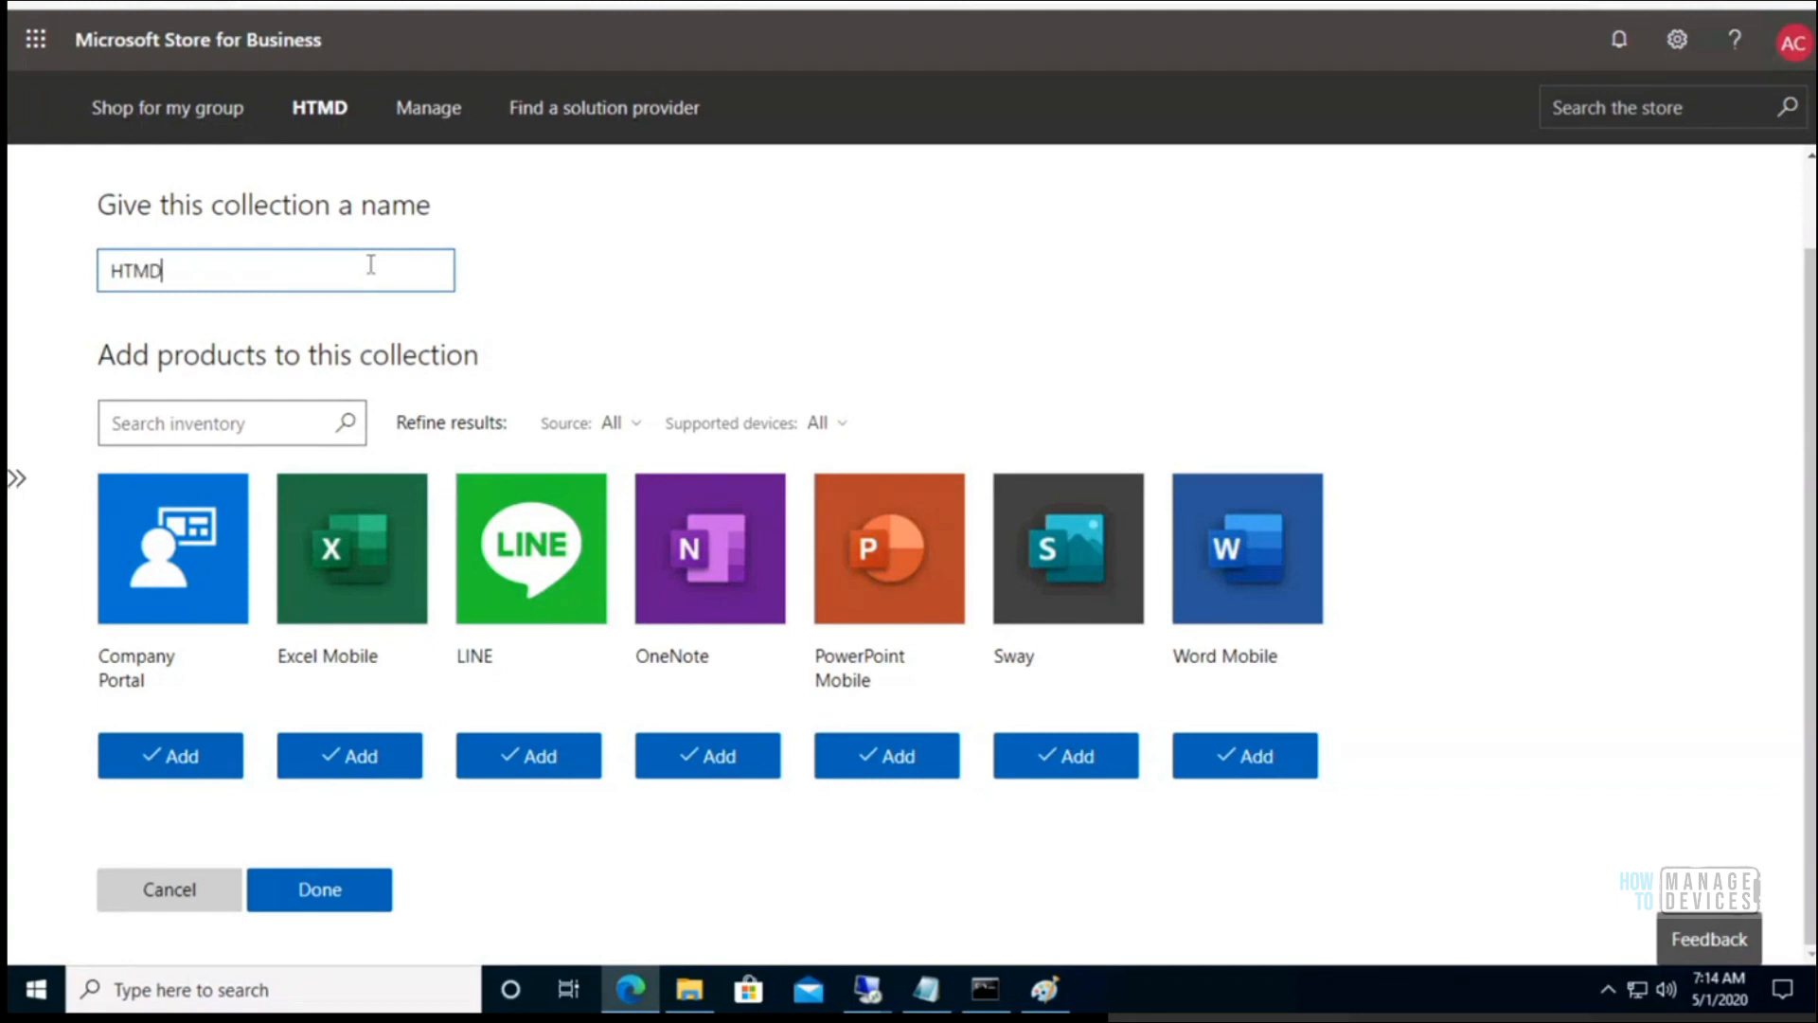
click(331, 900)
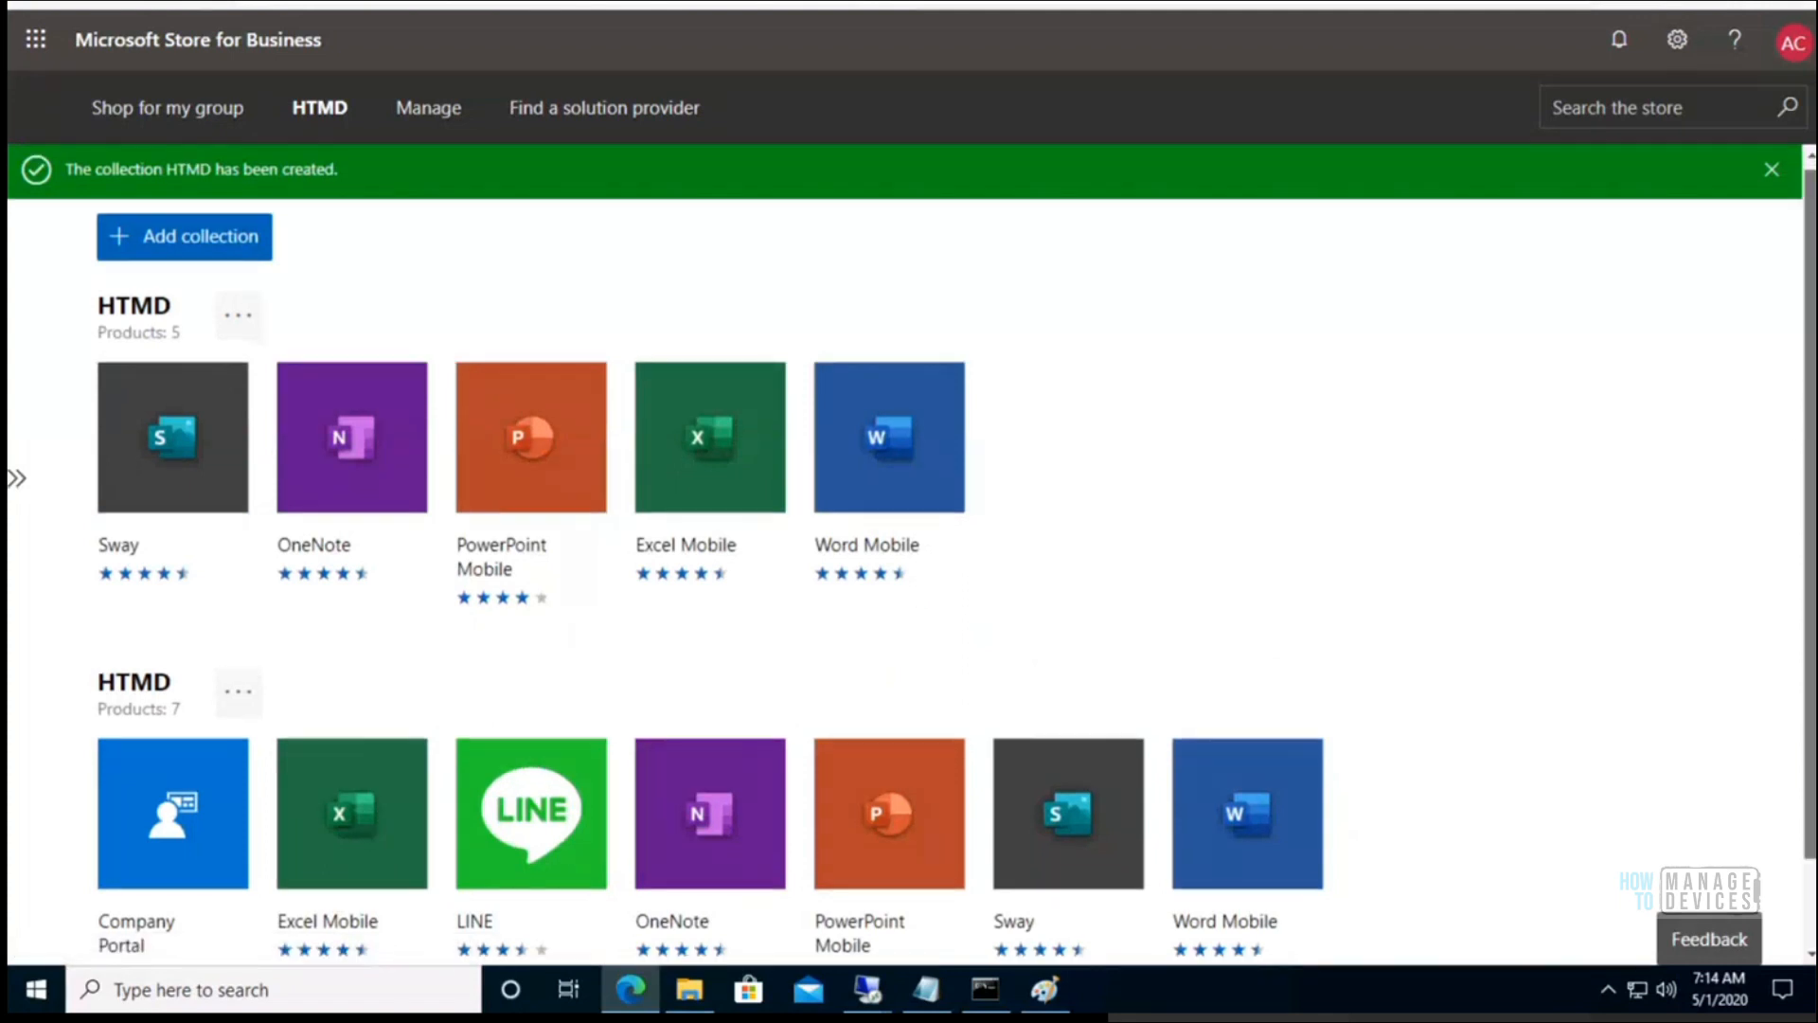
scroll(1808, 412, down, 1)
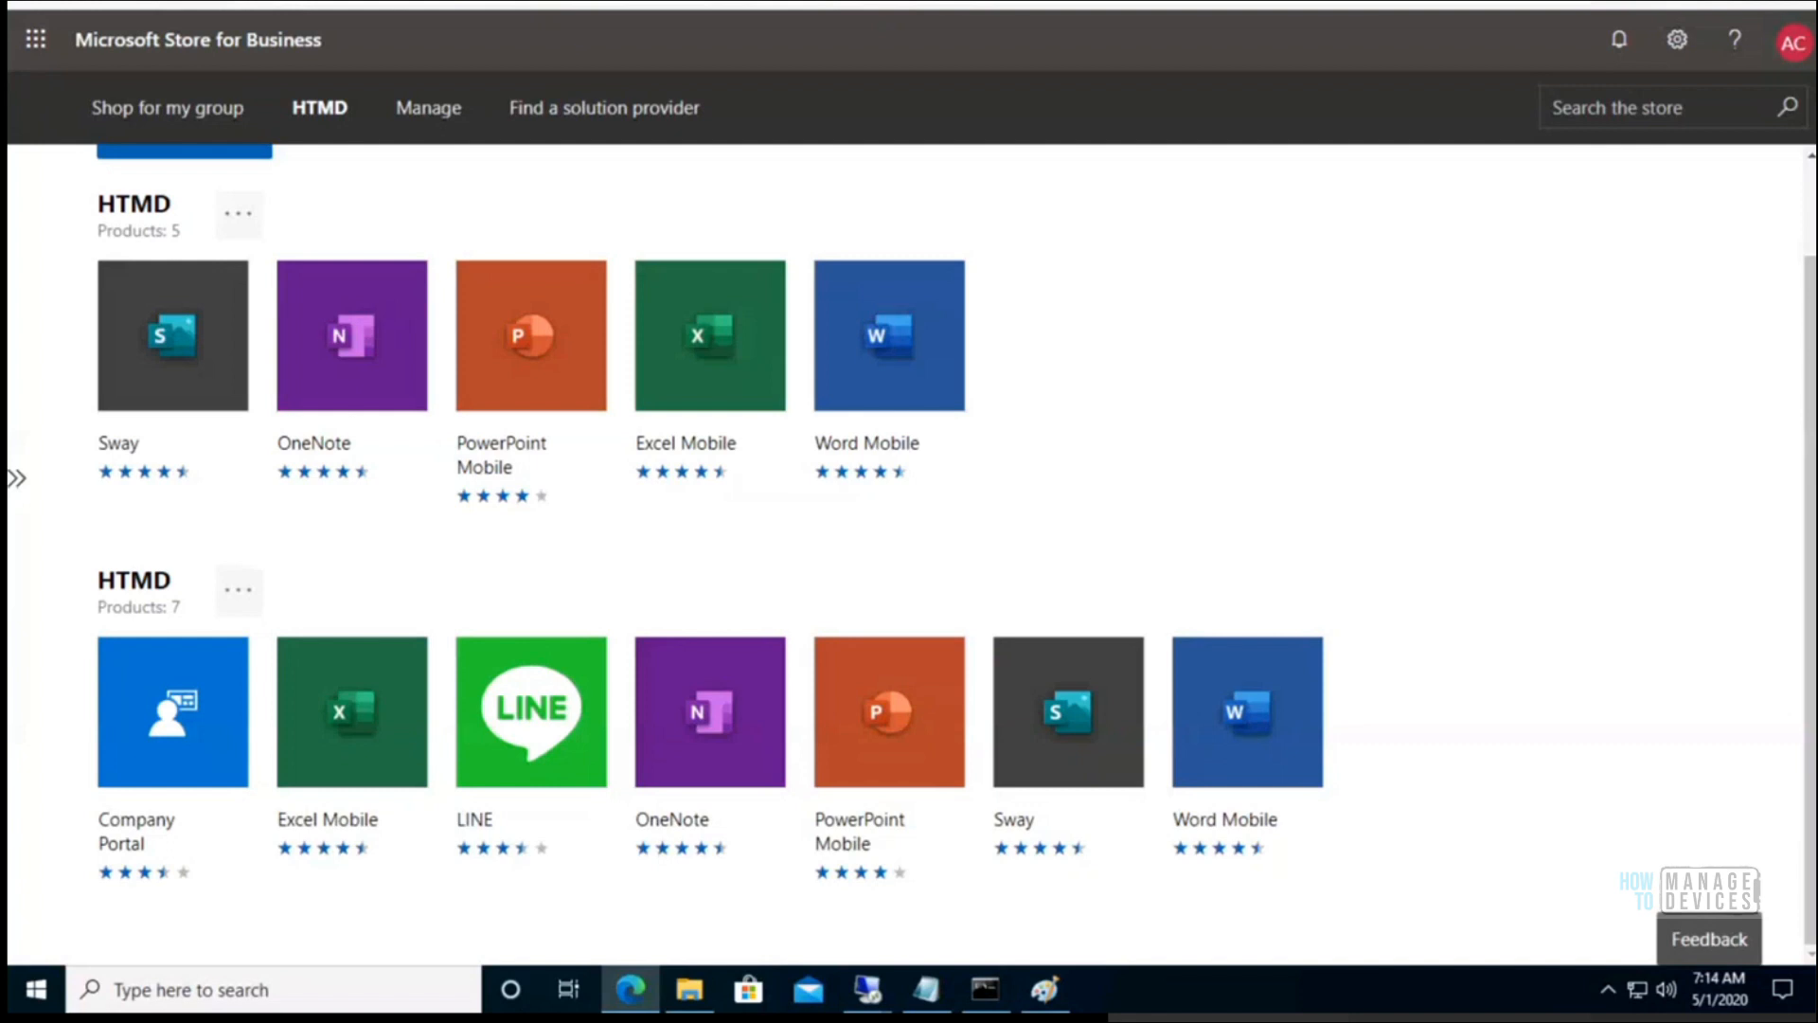
- Switch to Endpoint Manager to check the sync notifications, and reread the Deploy apps documentation on syncing with Intune
click(701, 4)
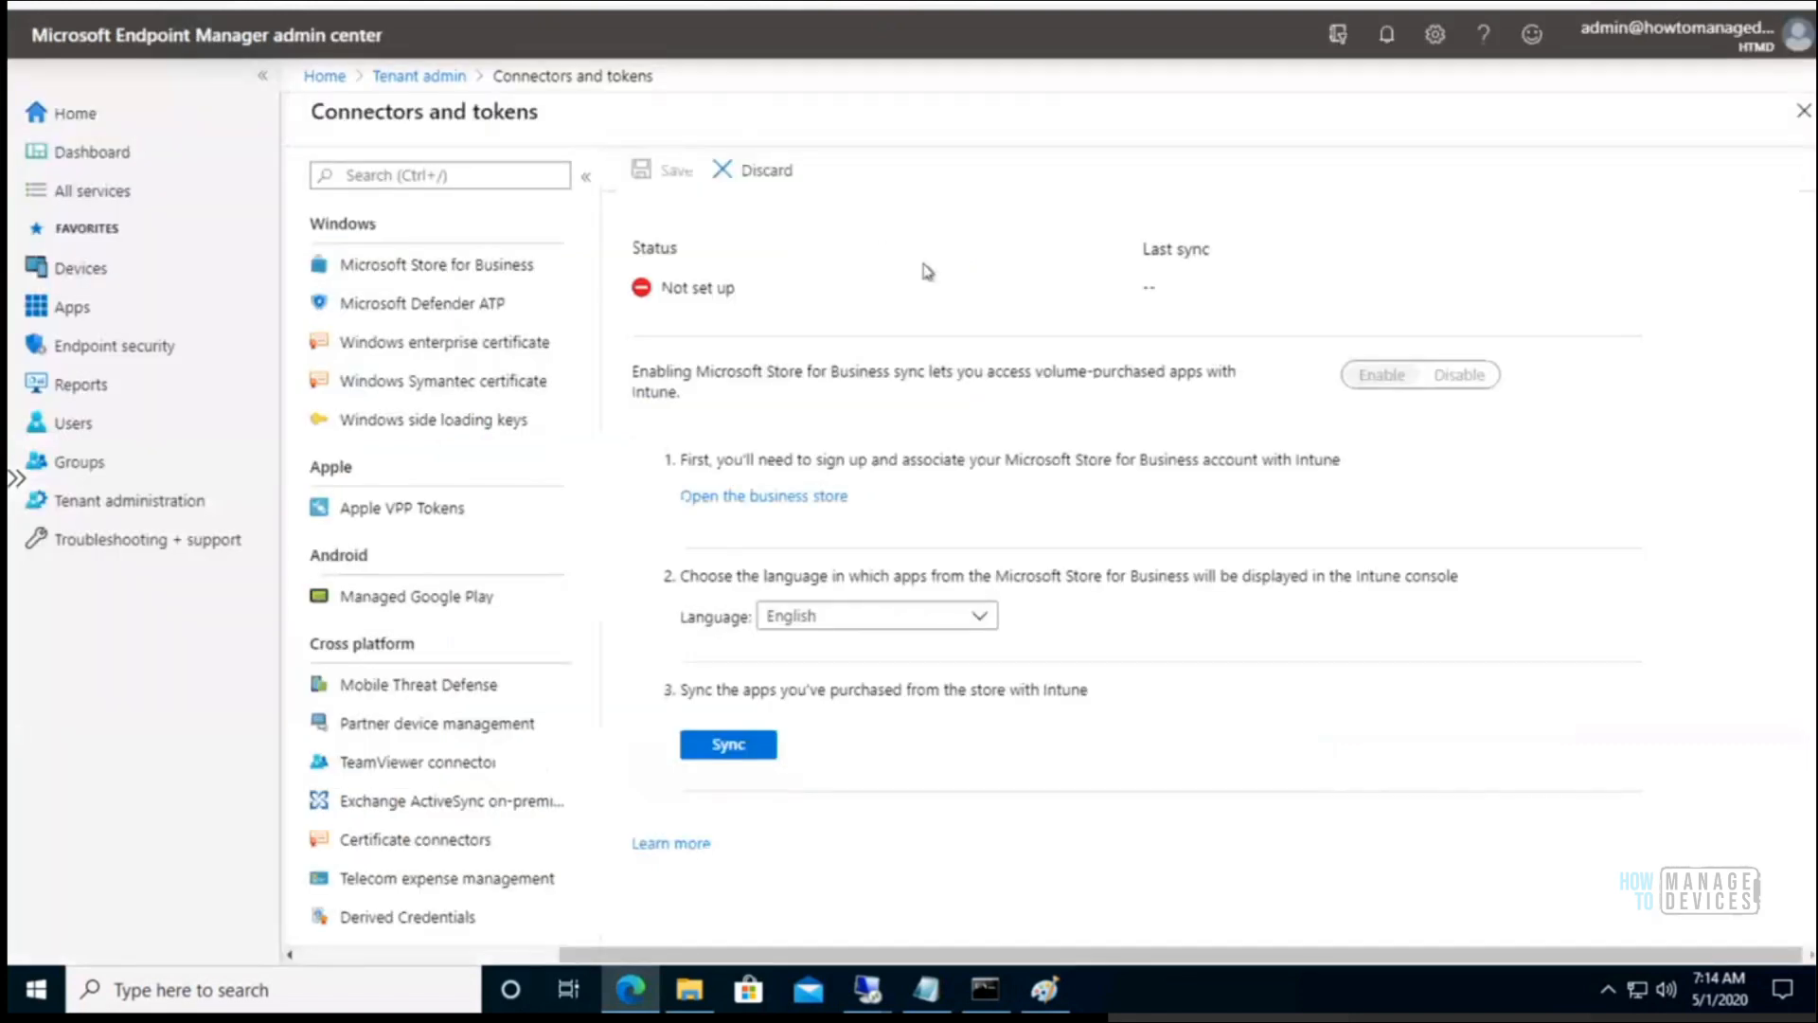
click(1387, 35)
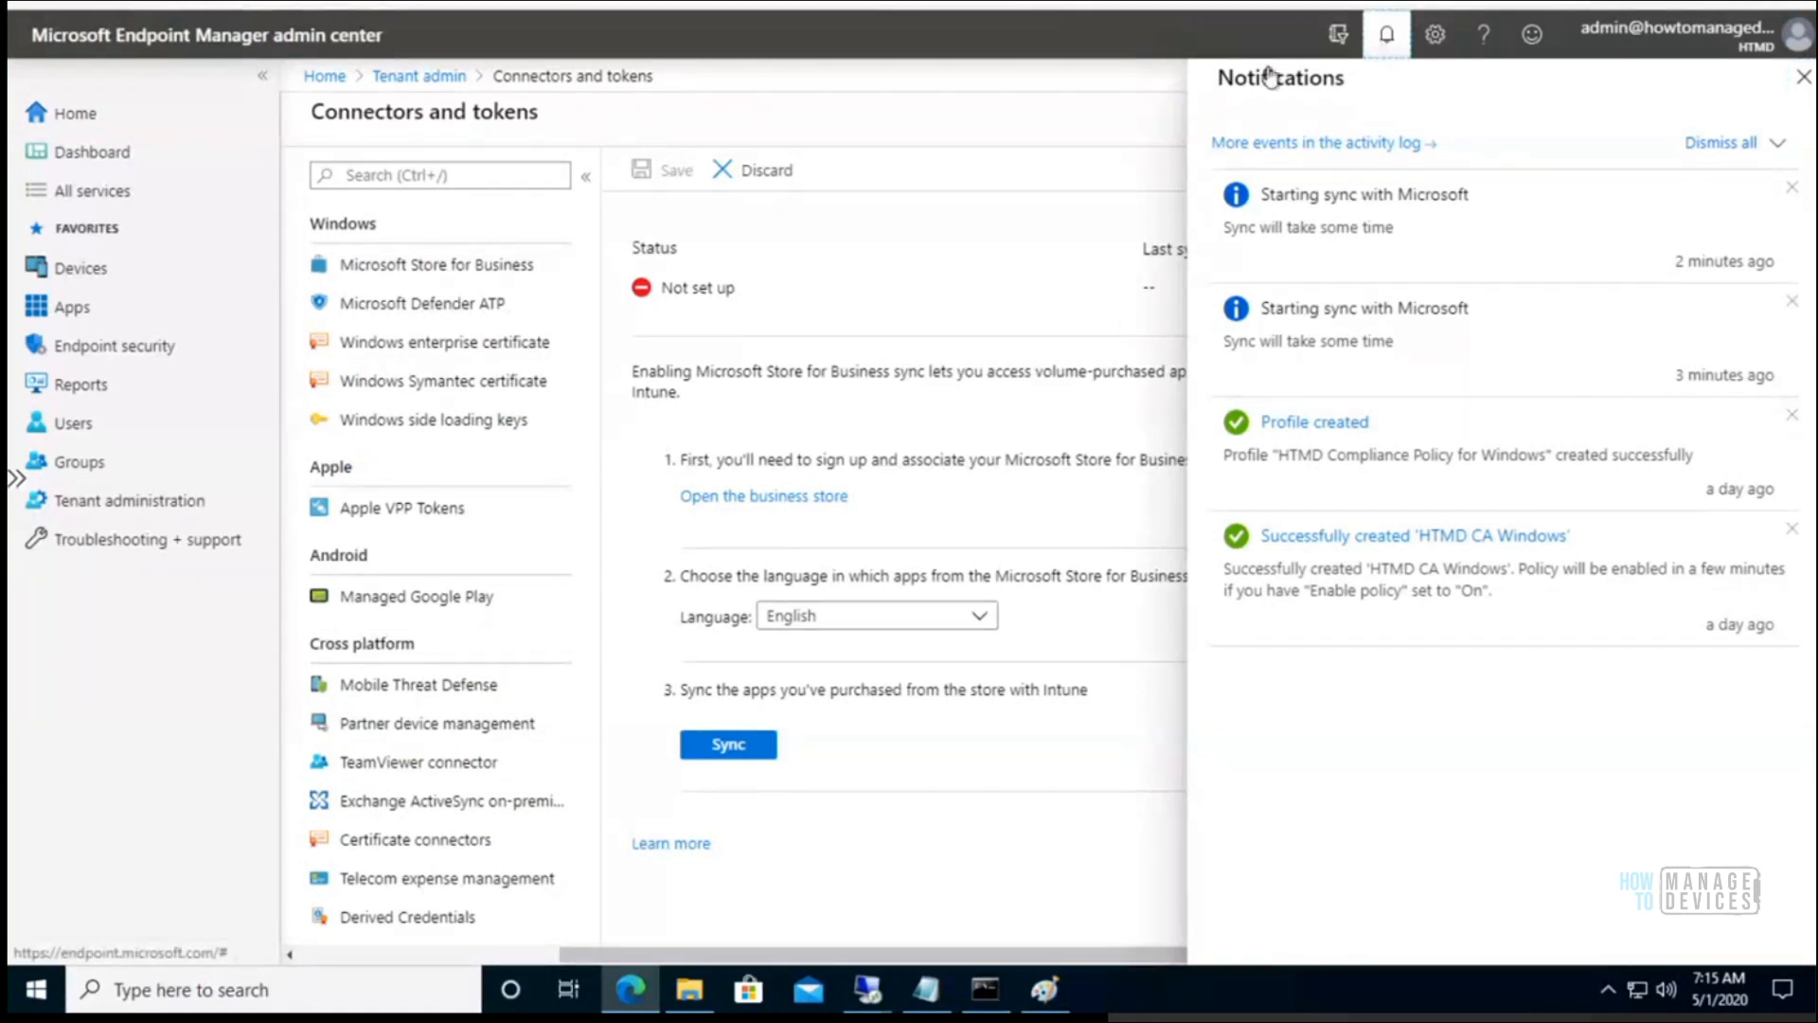
click(1386, 35)
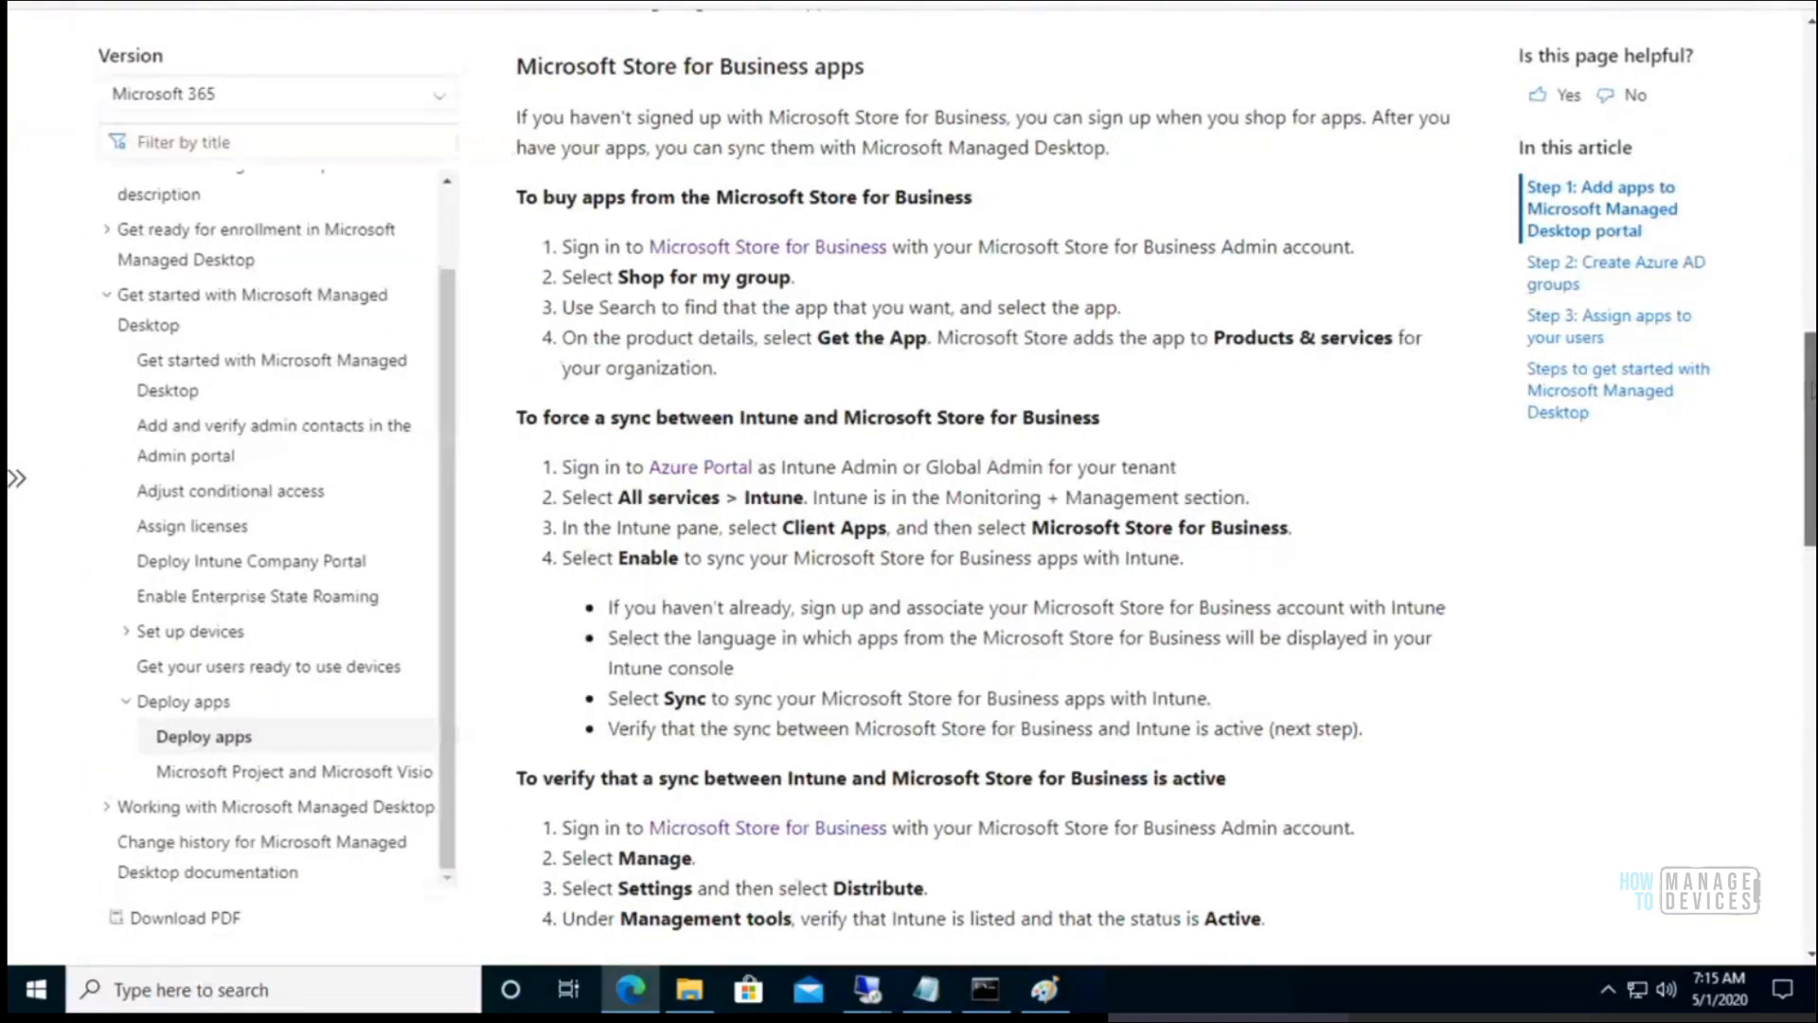
drag(1810, 392, 1811, 437)
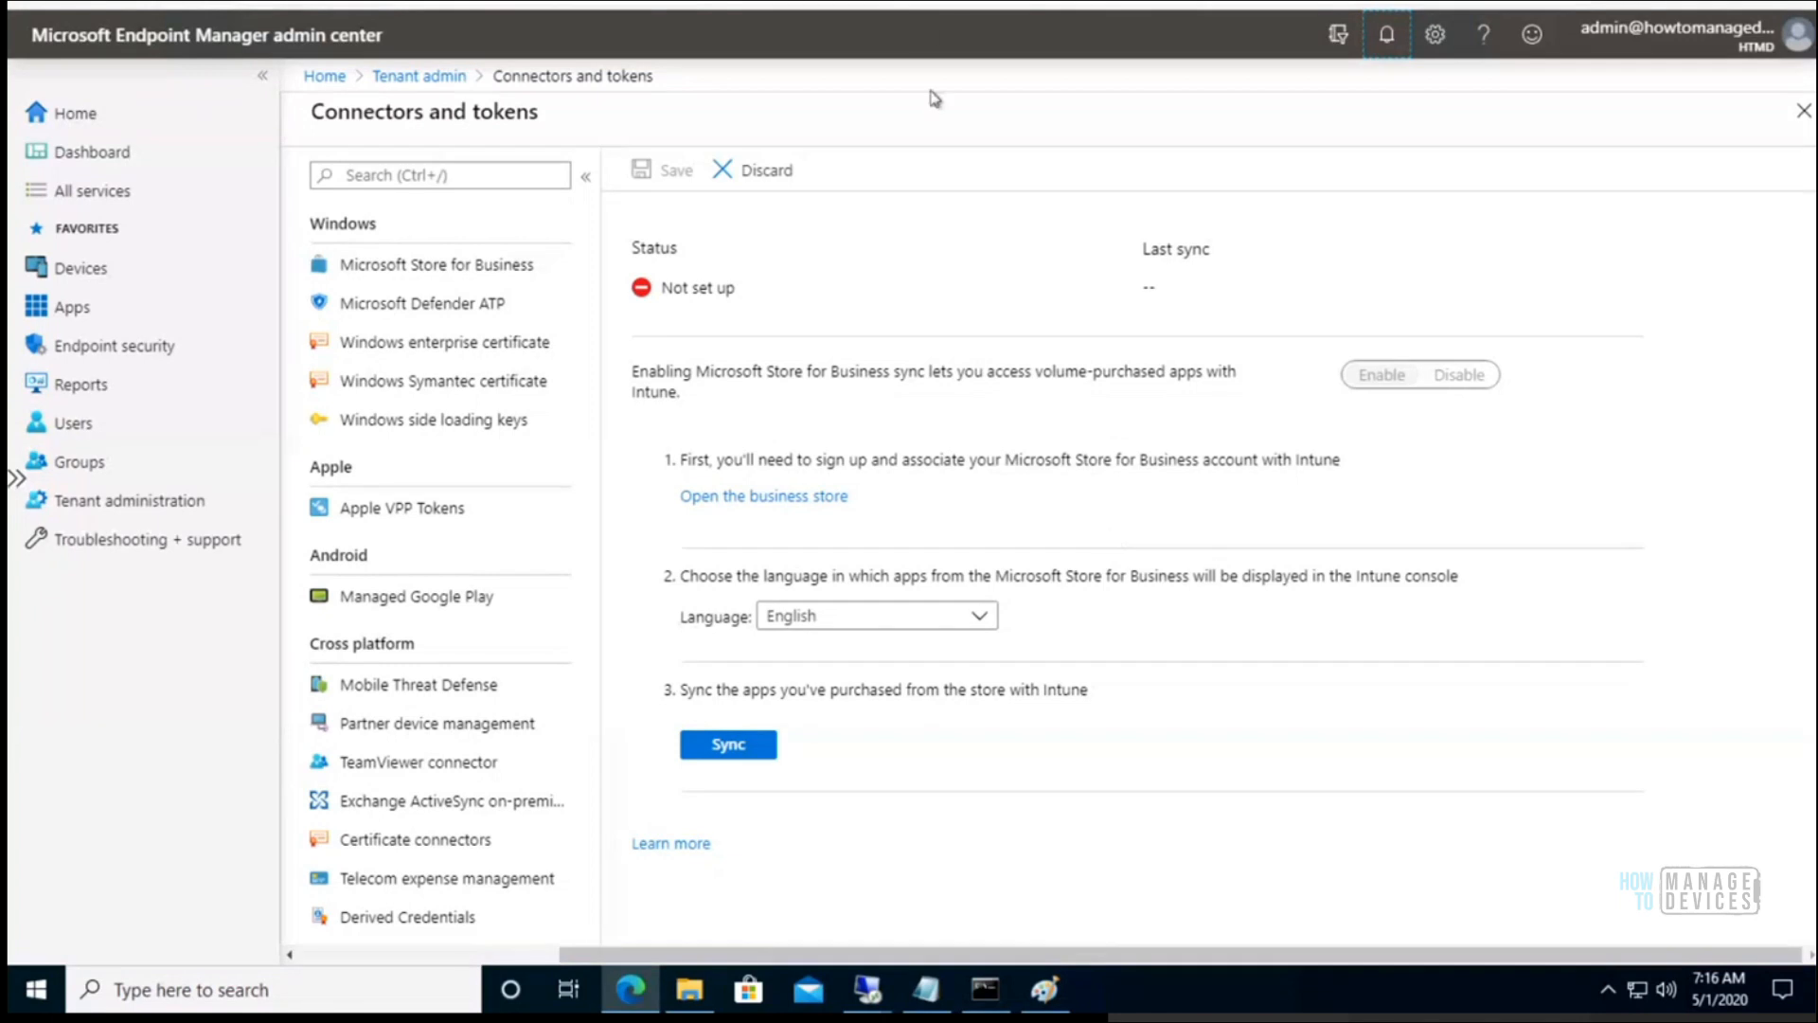
- Back on Endpoint Manager's connector page, check the app display language and review the sync notifications again
click(872, 621)
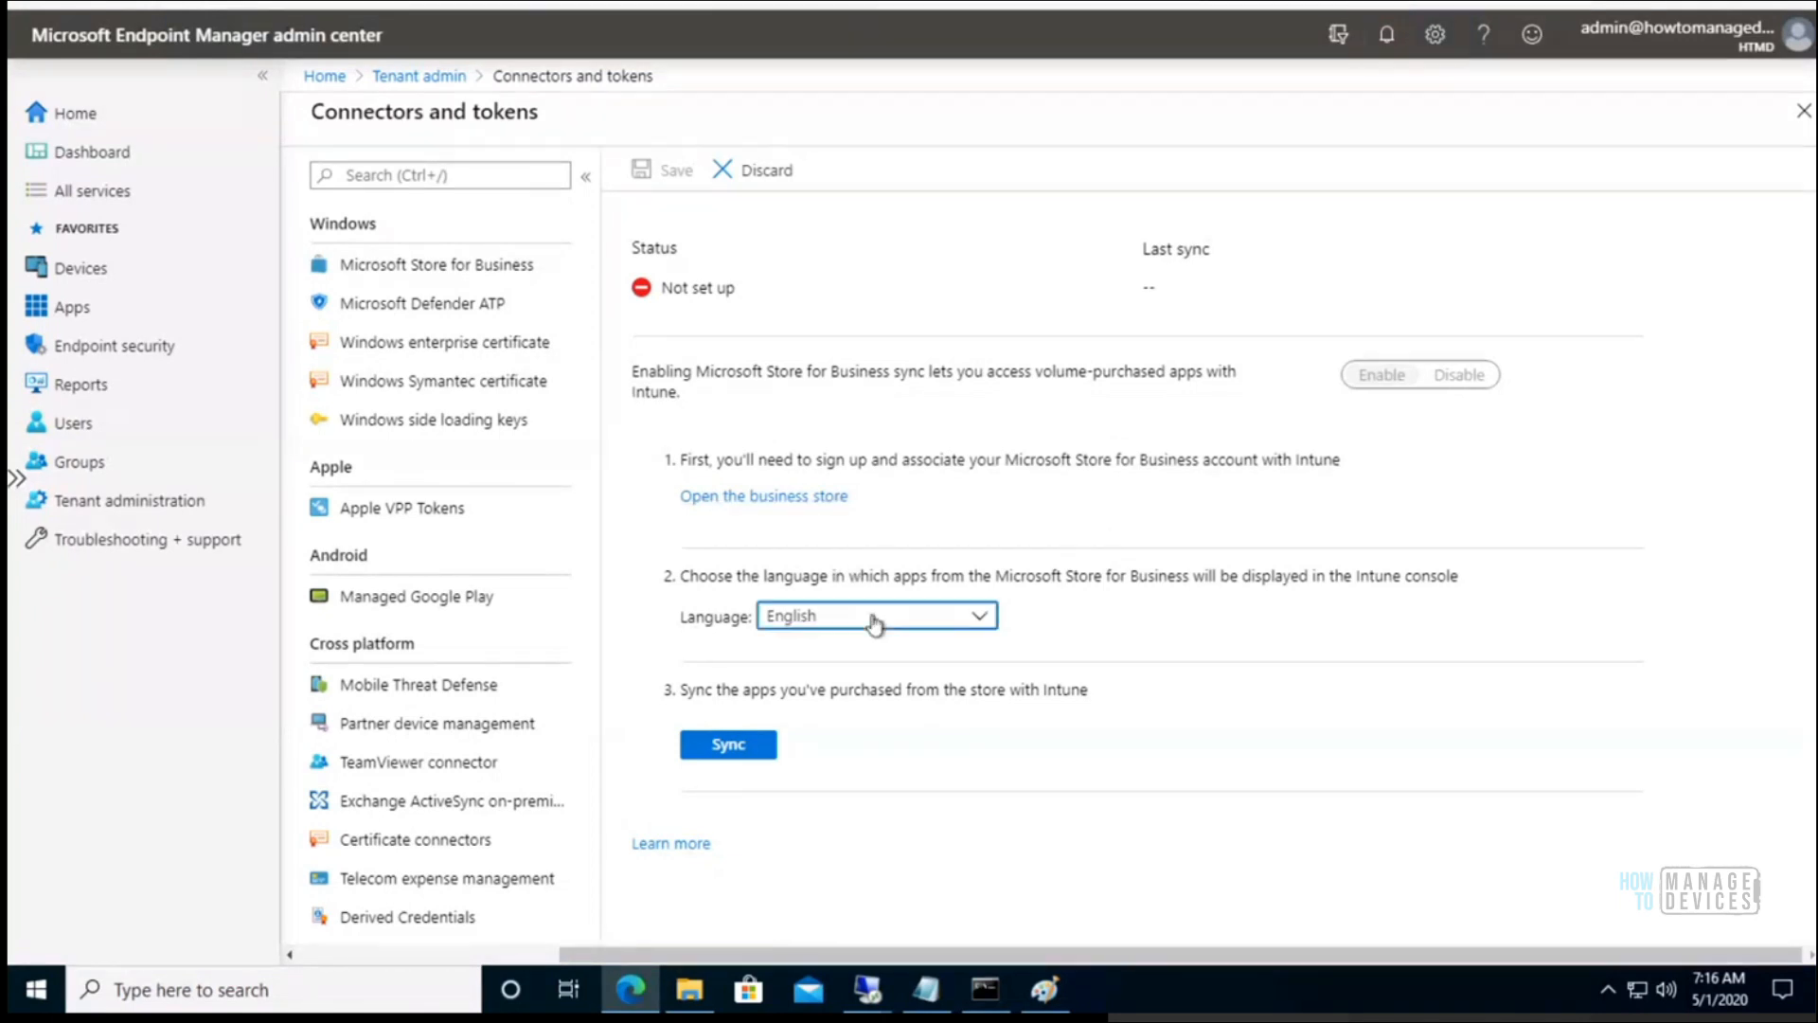
click(1105, 635)
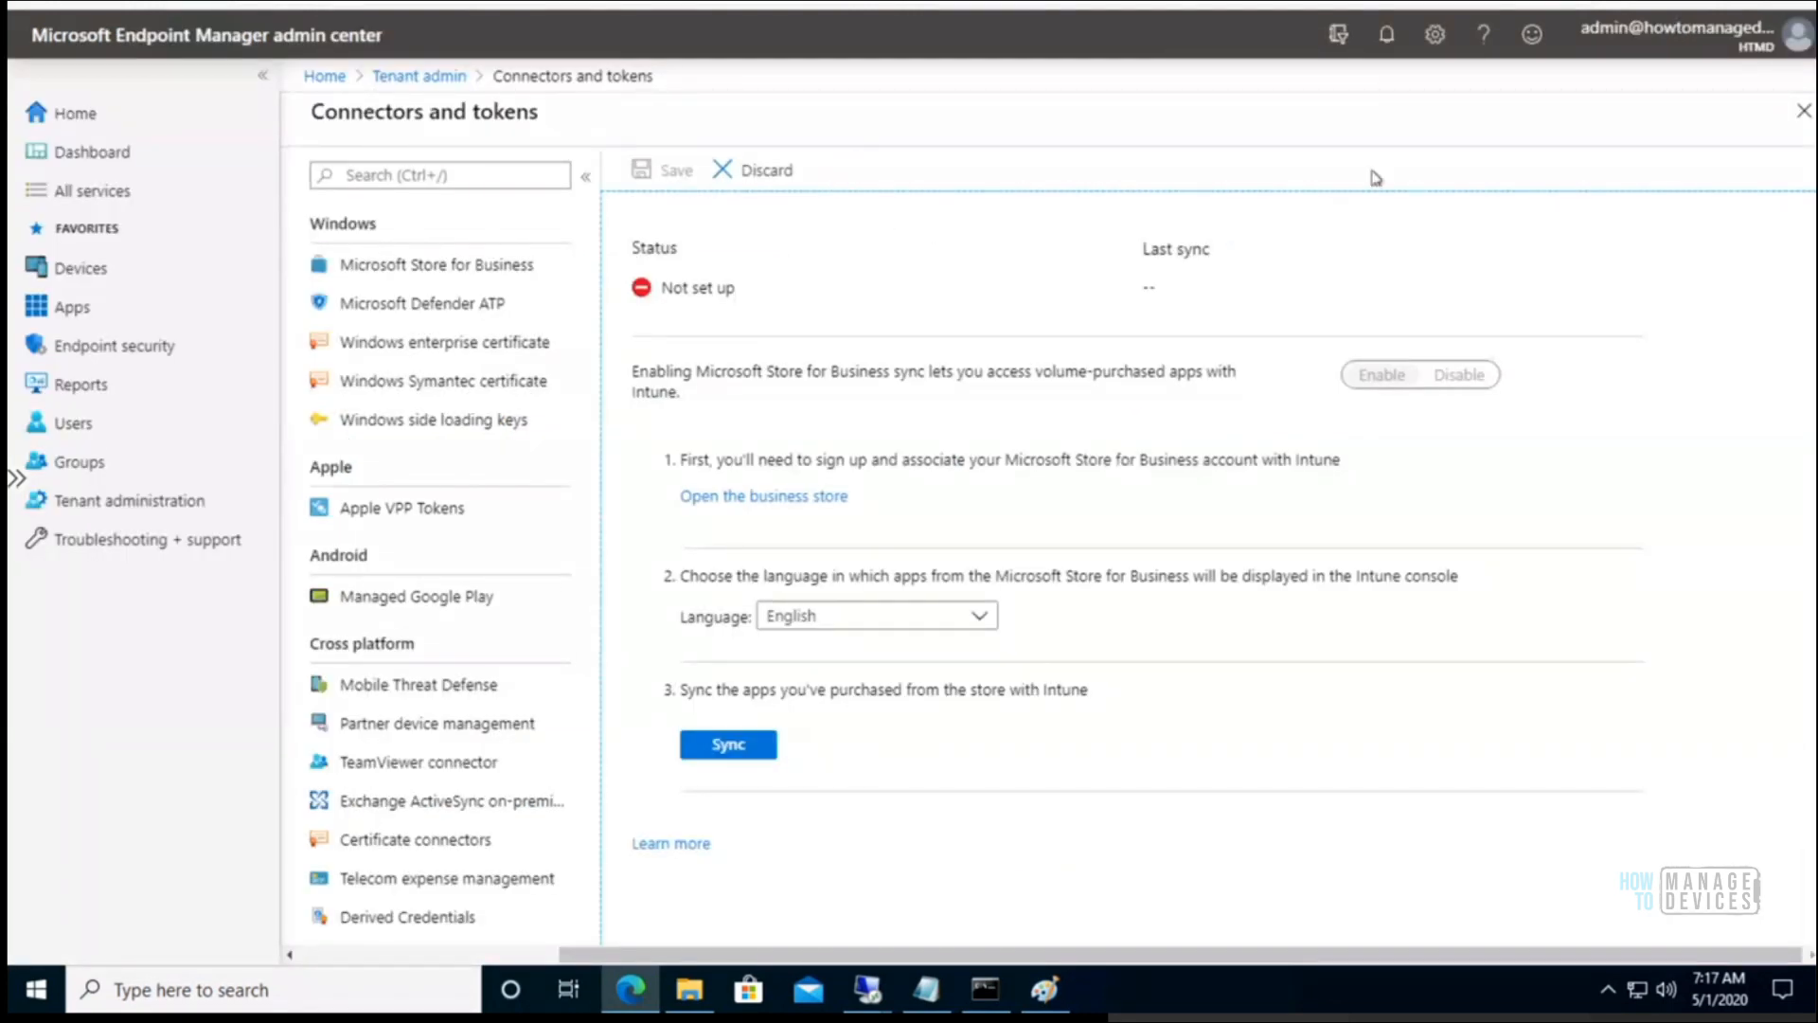
click(1385, 38)
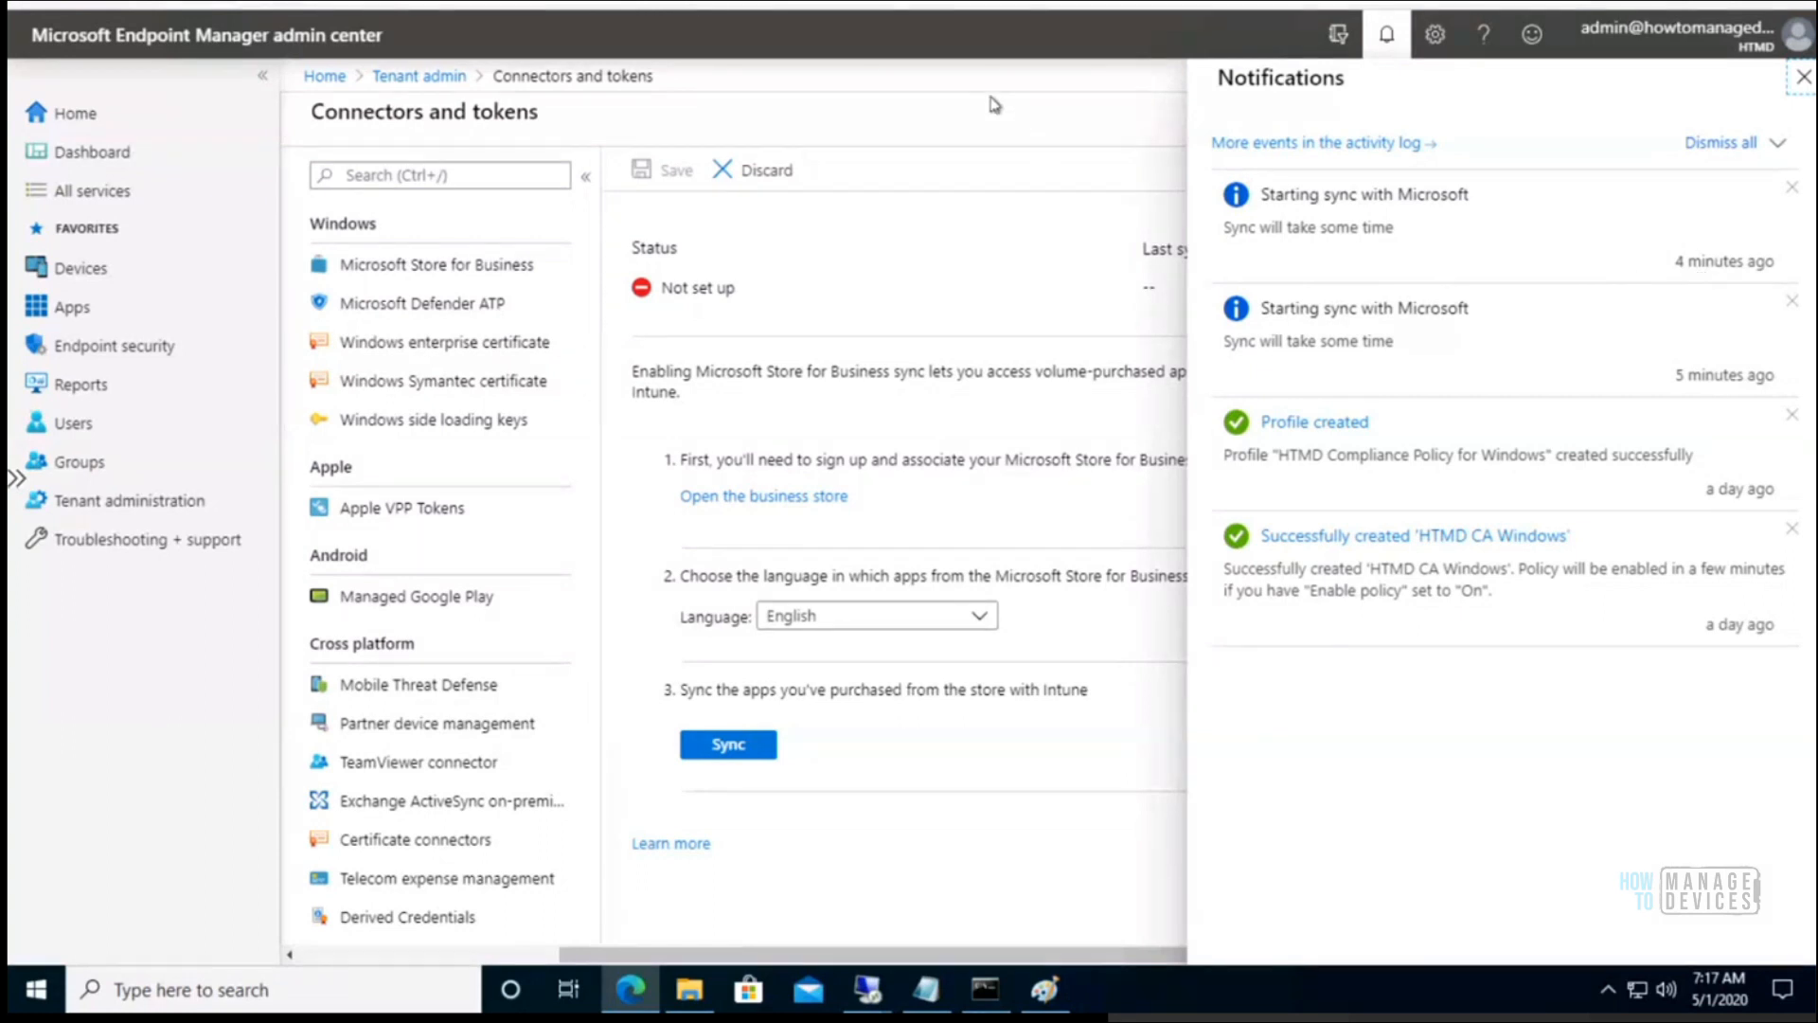
click(1386, 36)
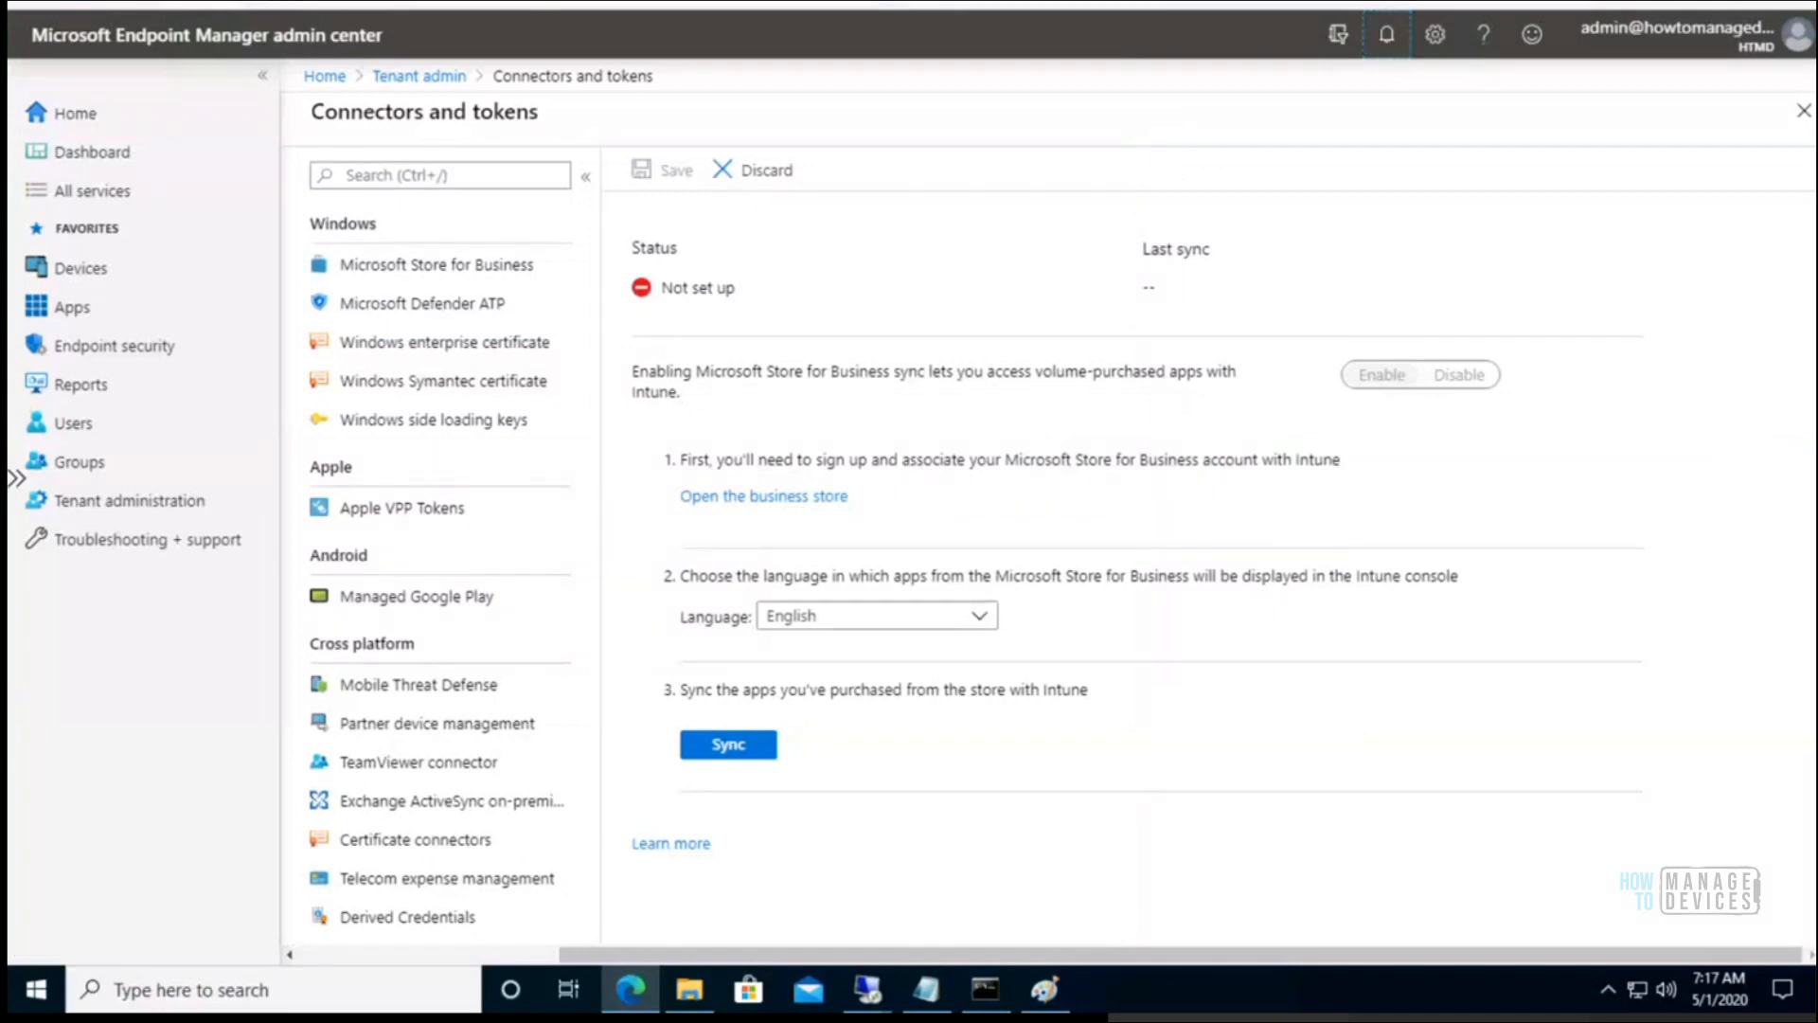
- Open the Endpoint Manager admin center at endpoint.microsoft.com in a new browser tab
key(ctrl+t)
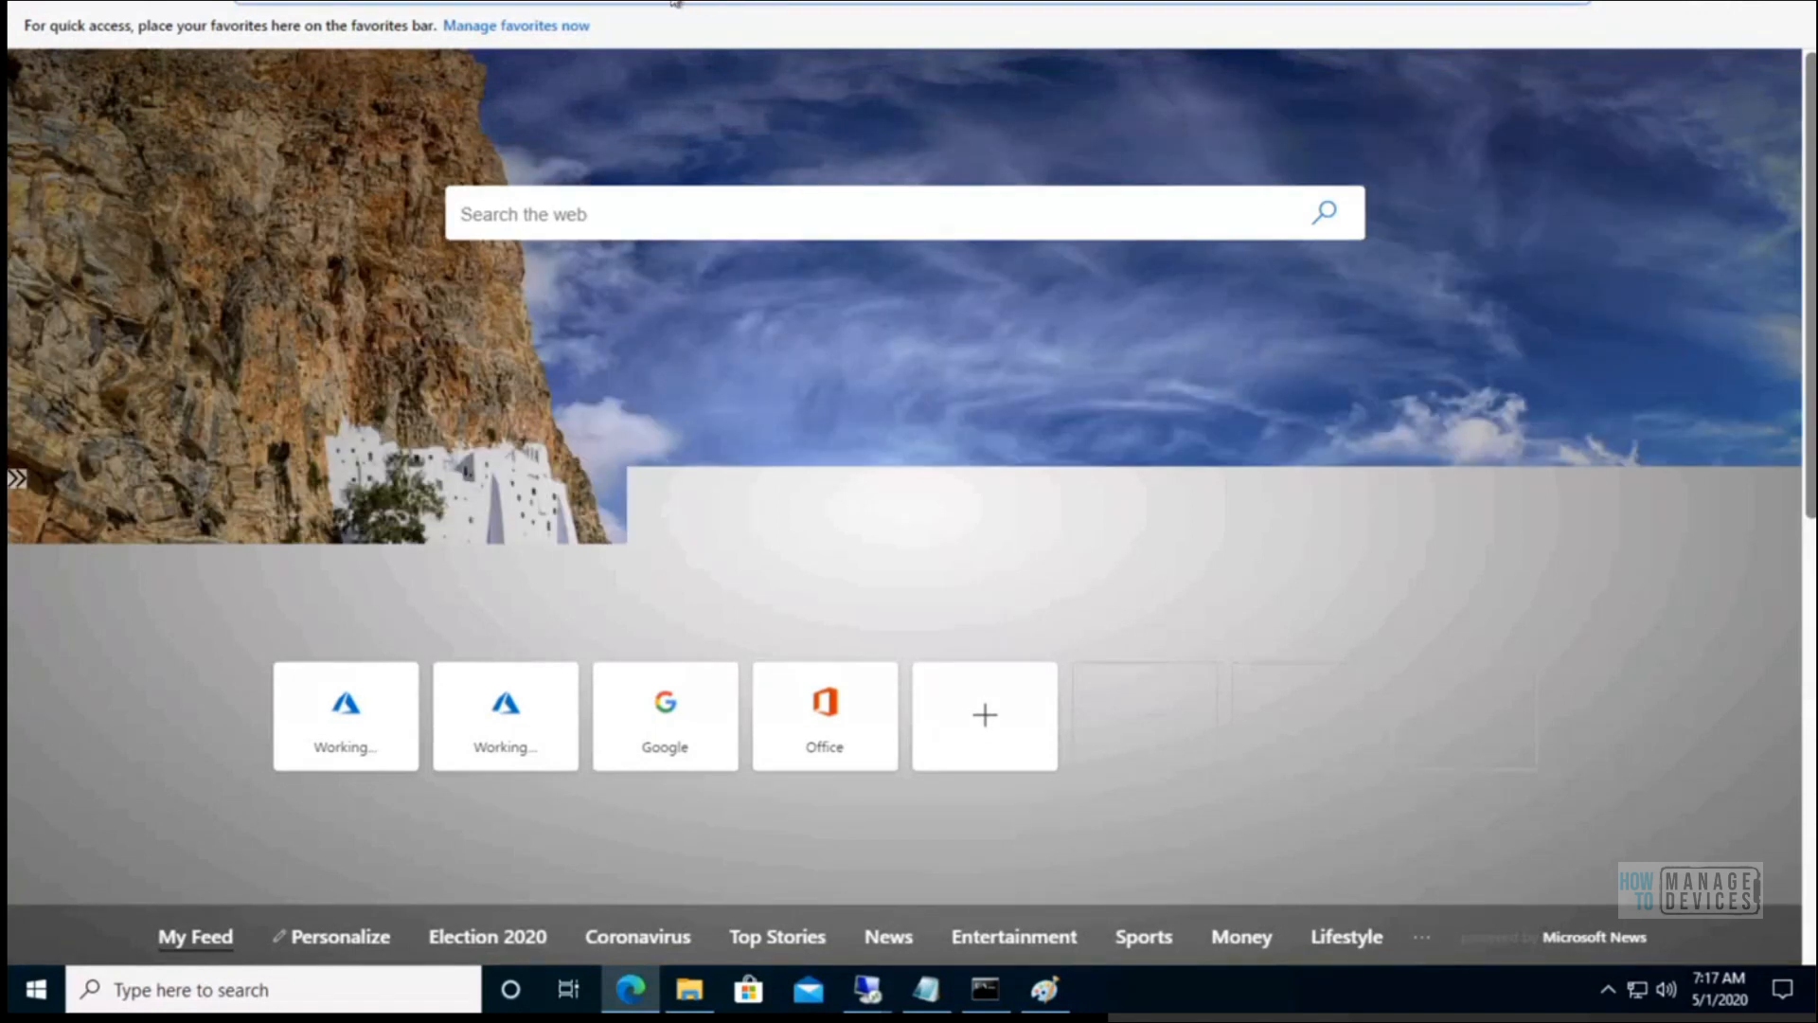
click(630, 3)
text(port)
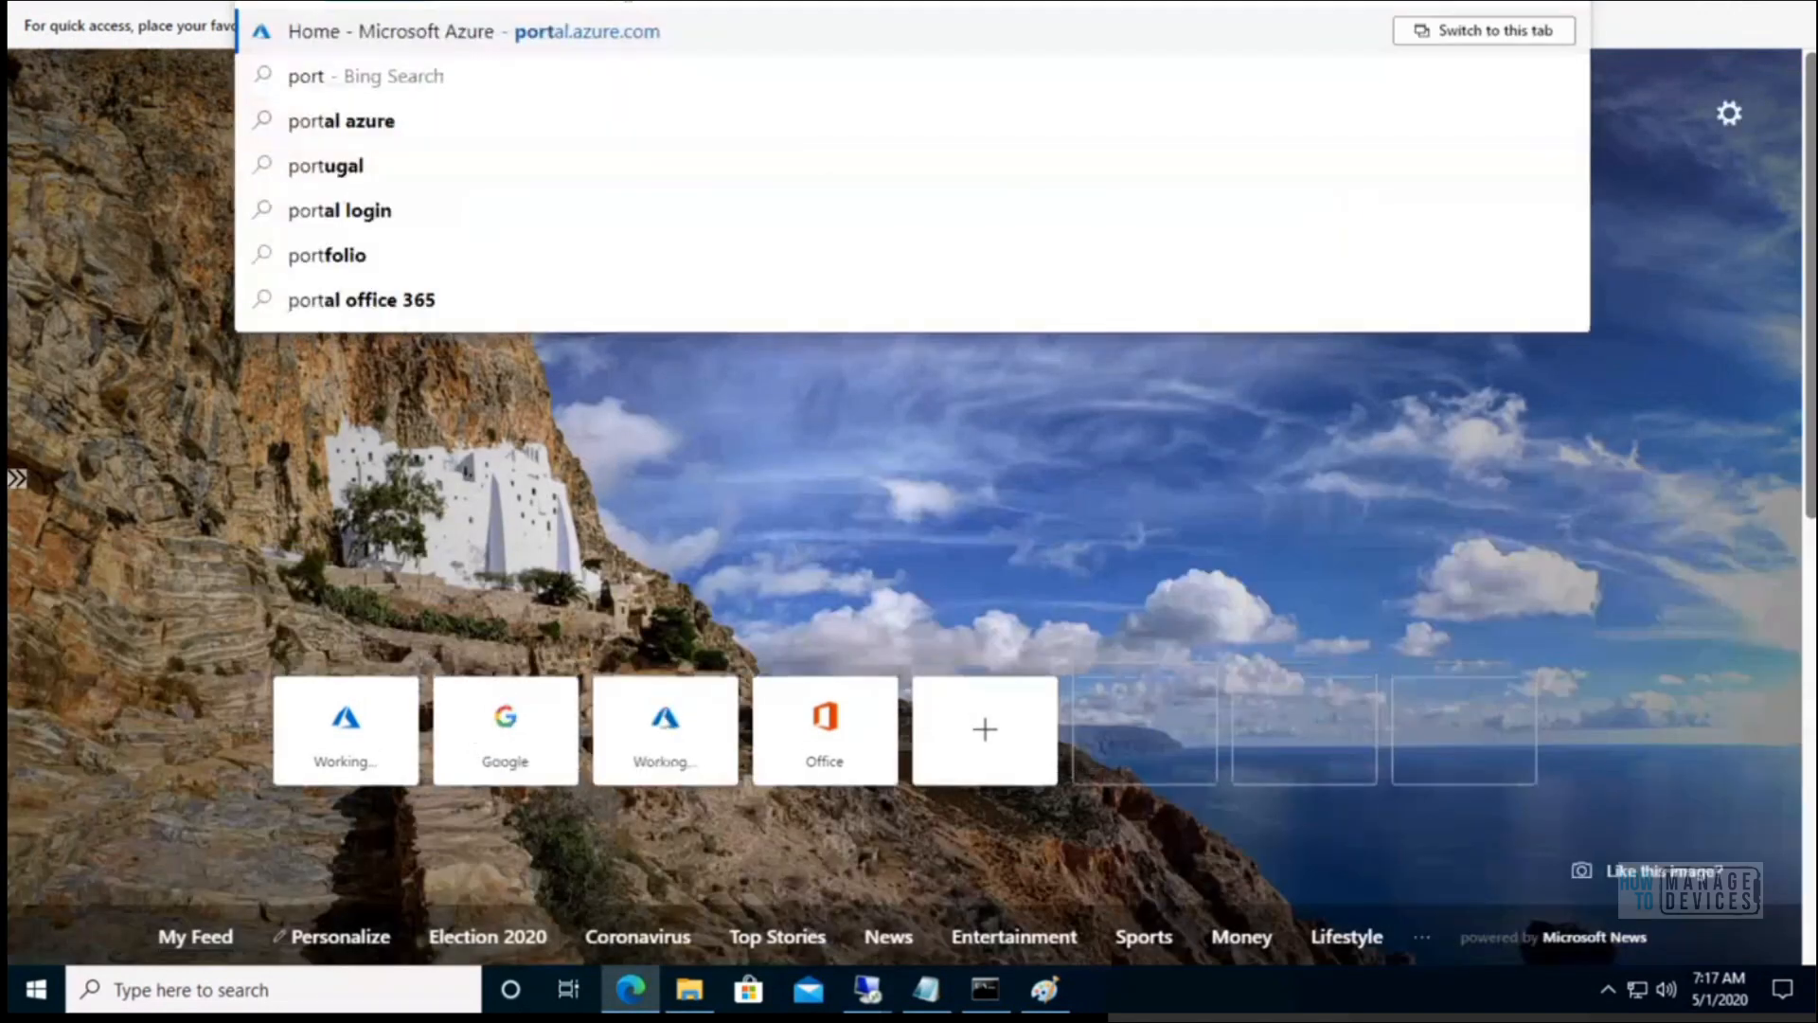
key(BackSpace)
key(BackSpace)
key(BackSpace)
key(BackSpace)
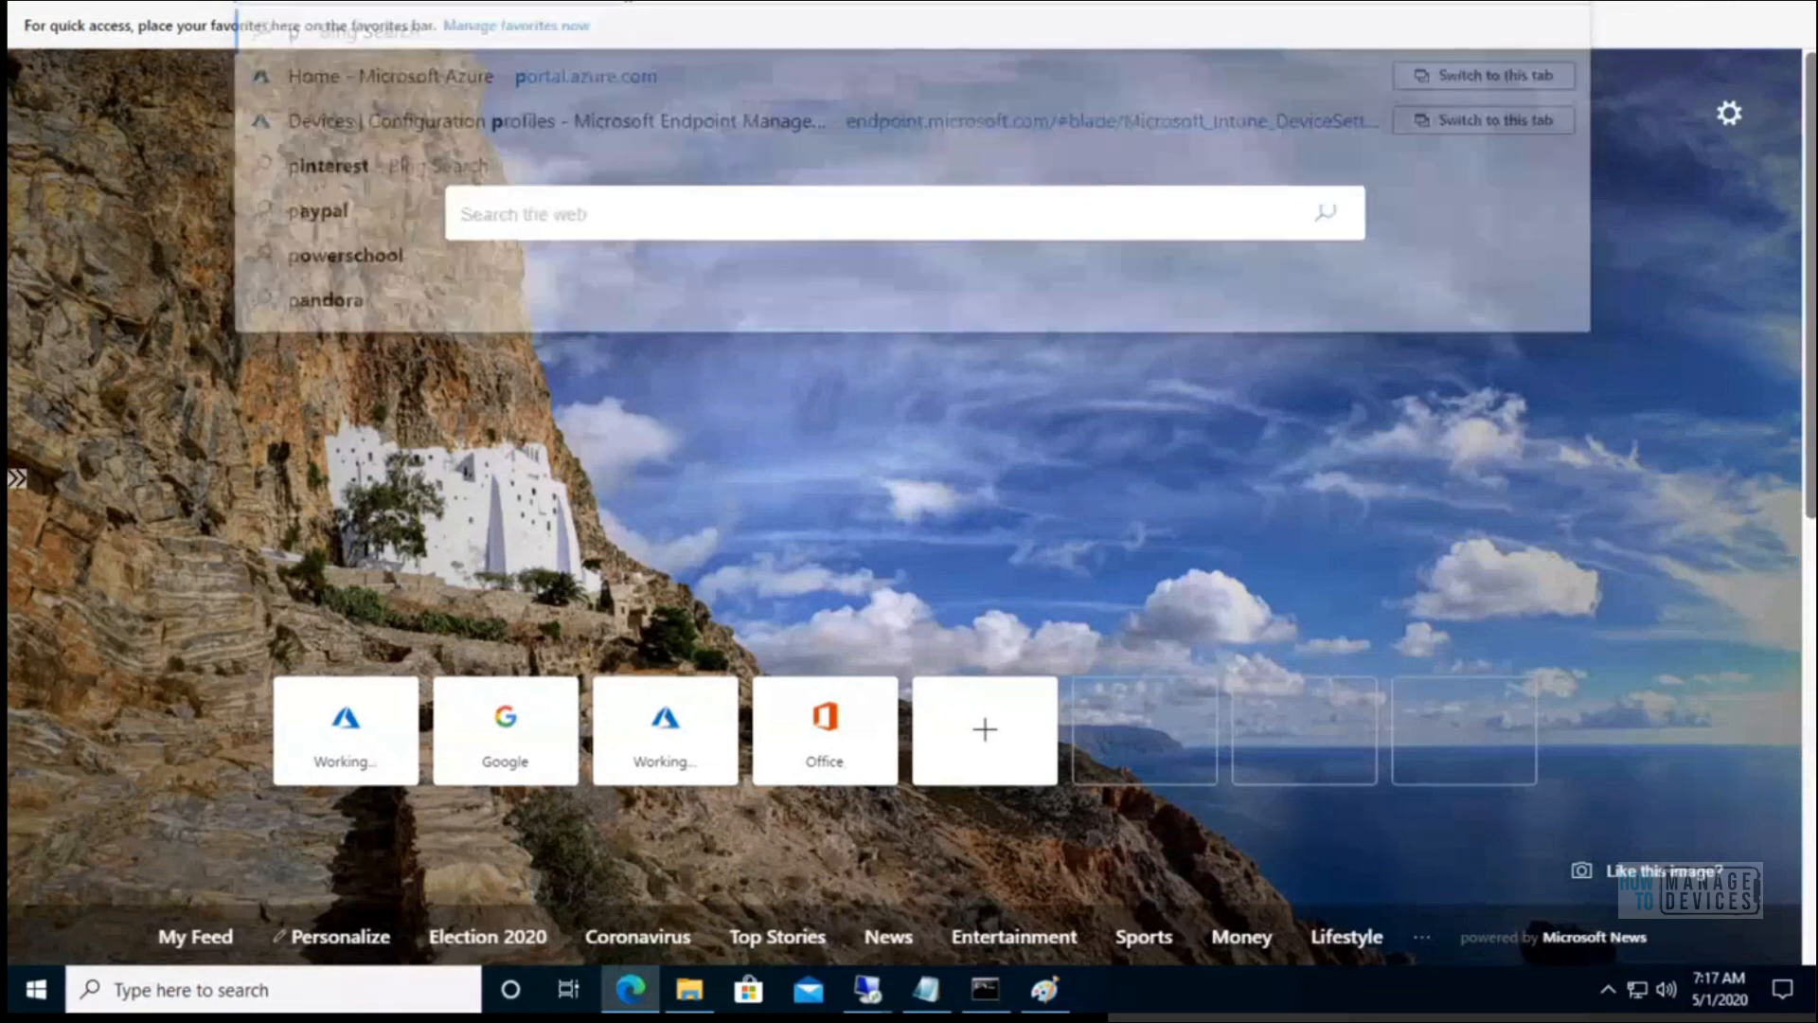
text(endpoin)
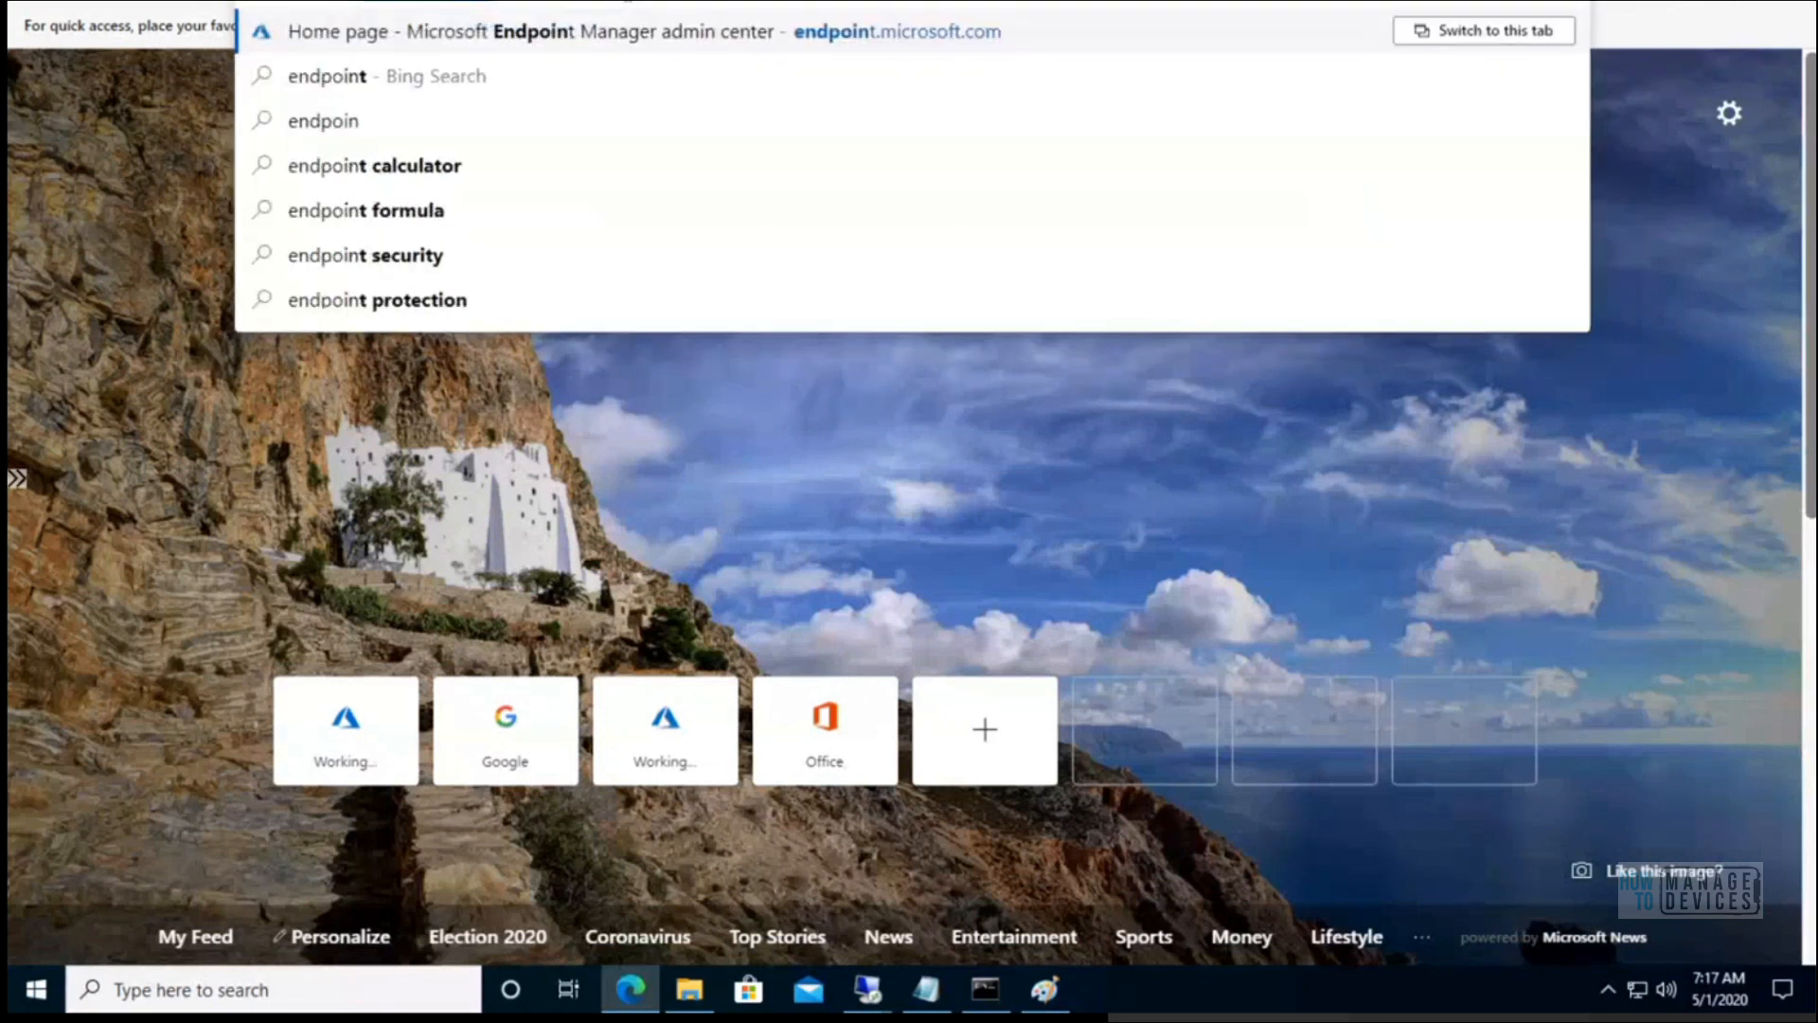
text(t.microsoft.com)
key(Return)
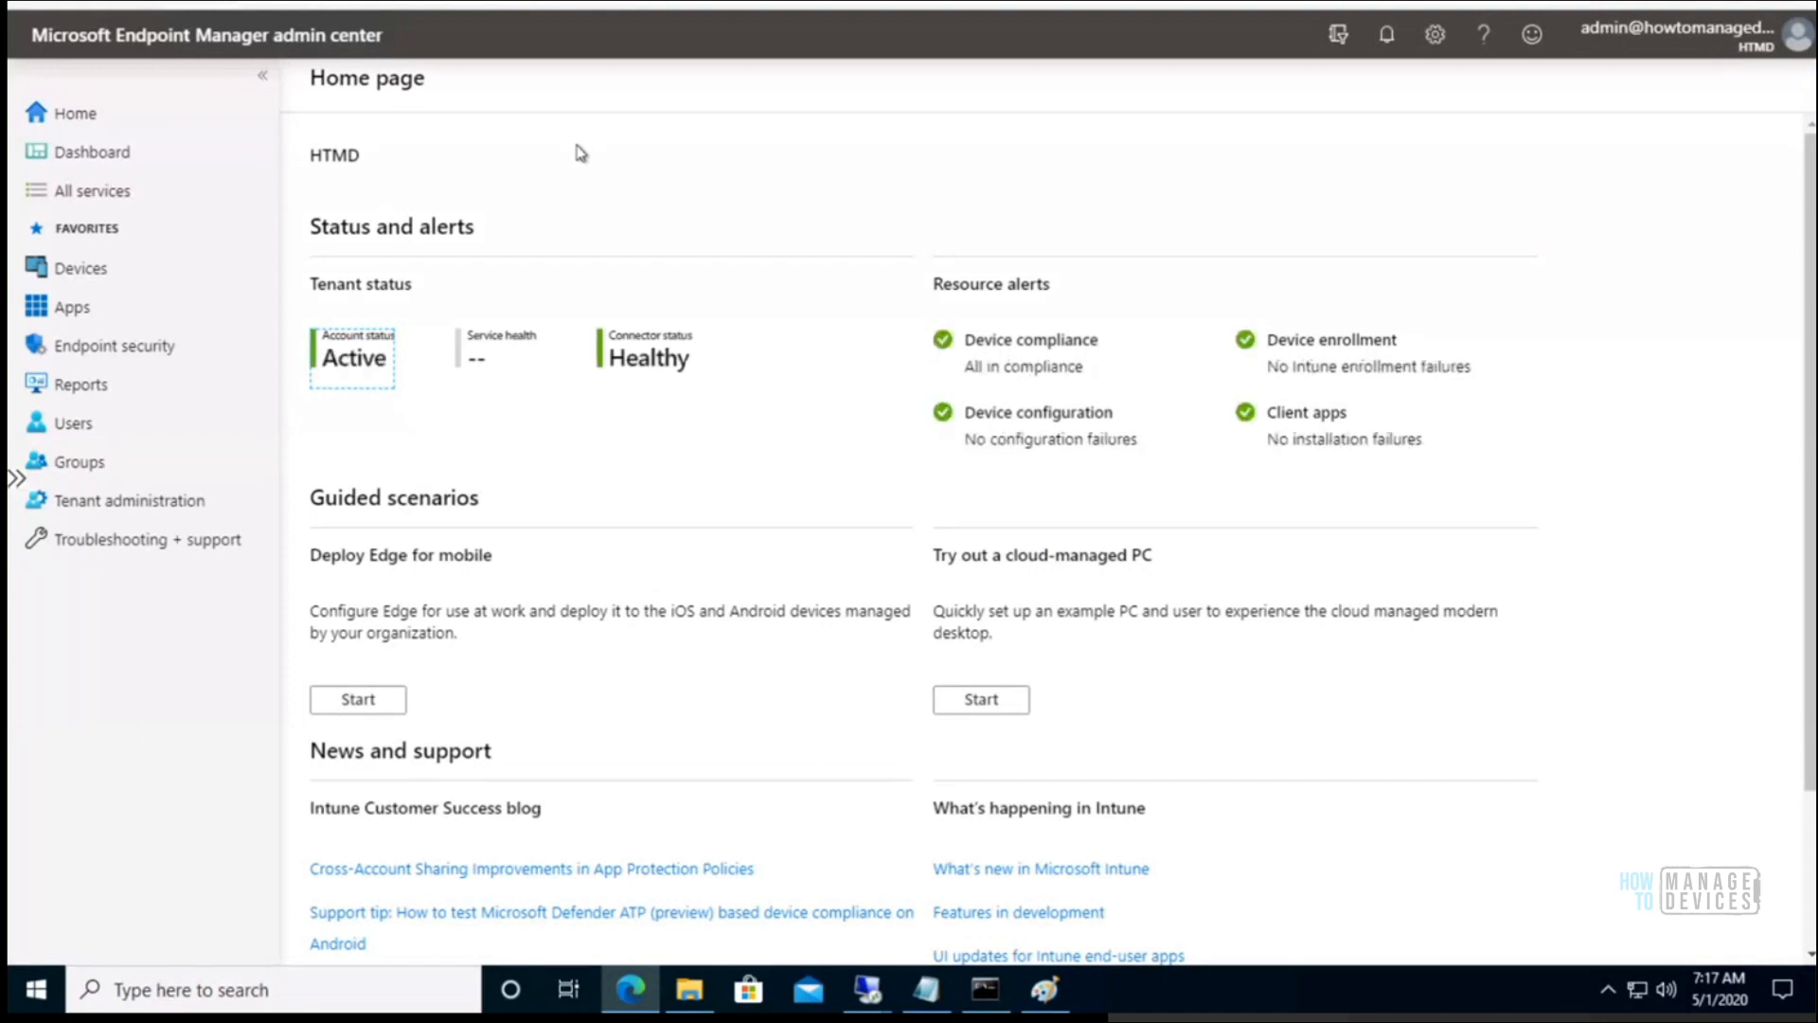
- Open the Microsoft Store for Business connector under Tenant administration and check its status and last sync time
click(123, 502)
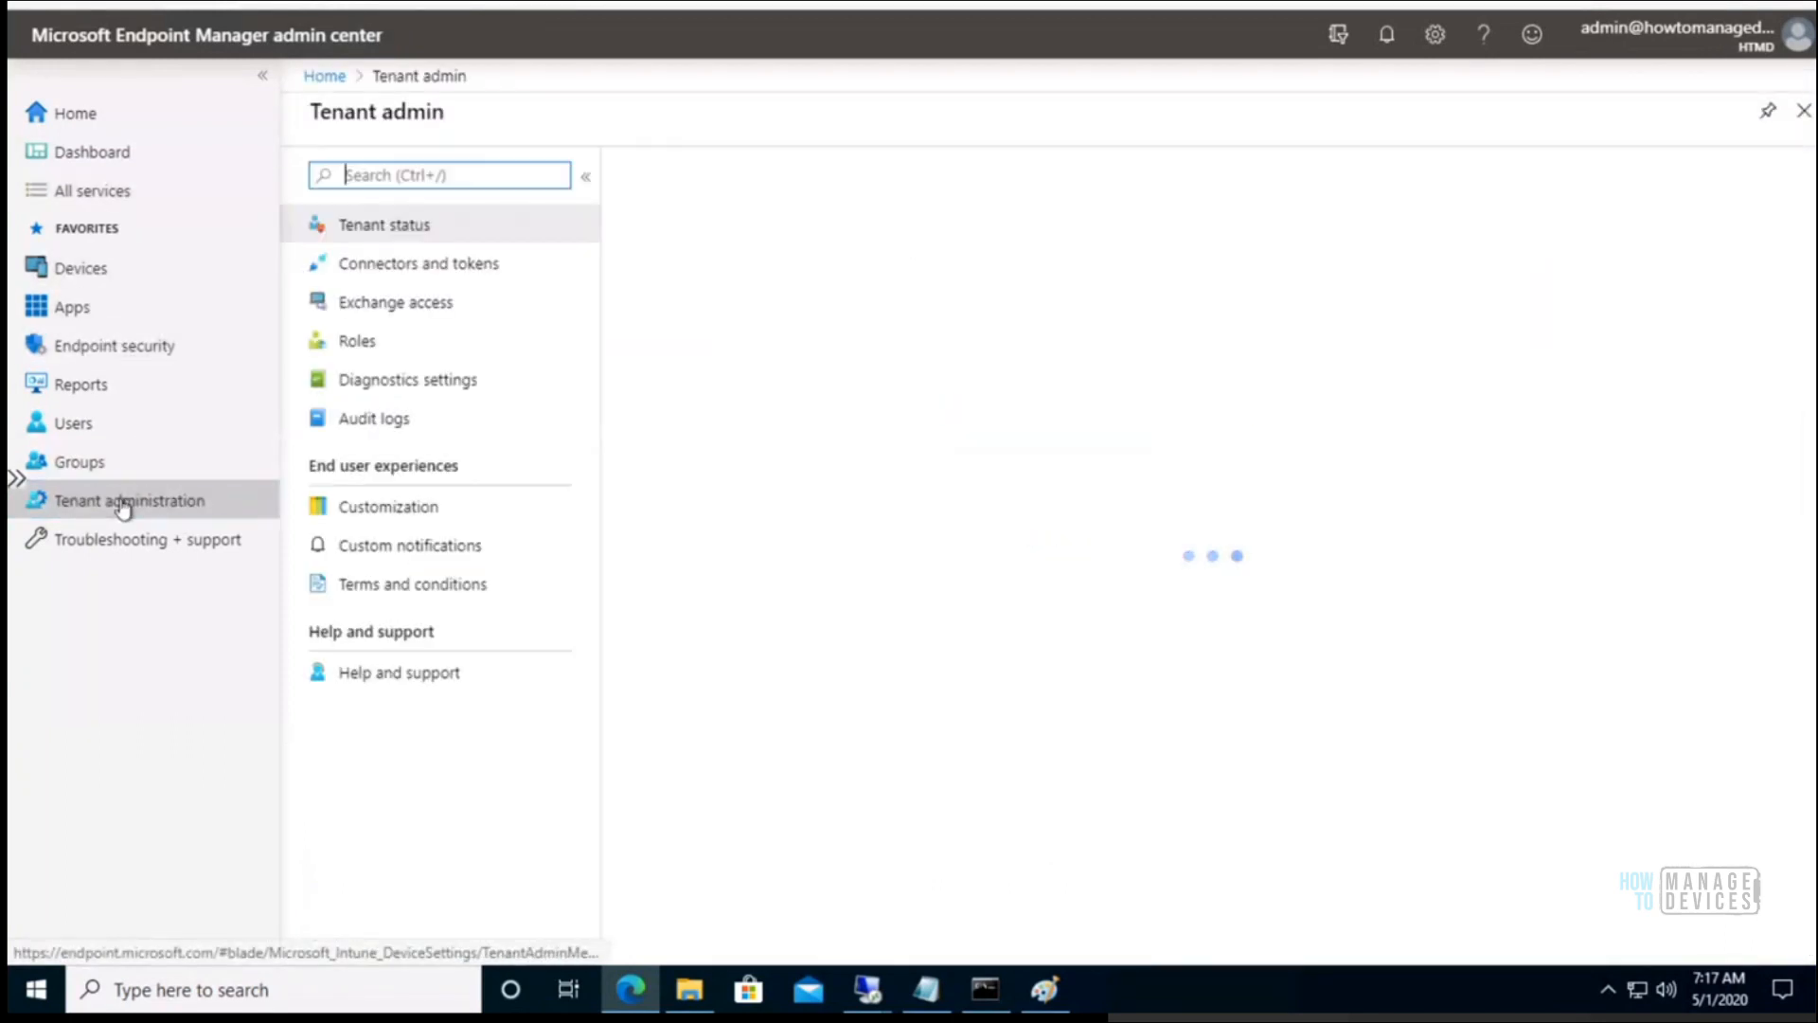
click(439, 262)
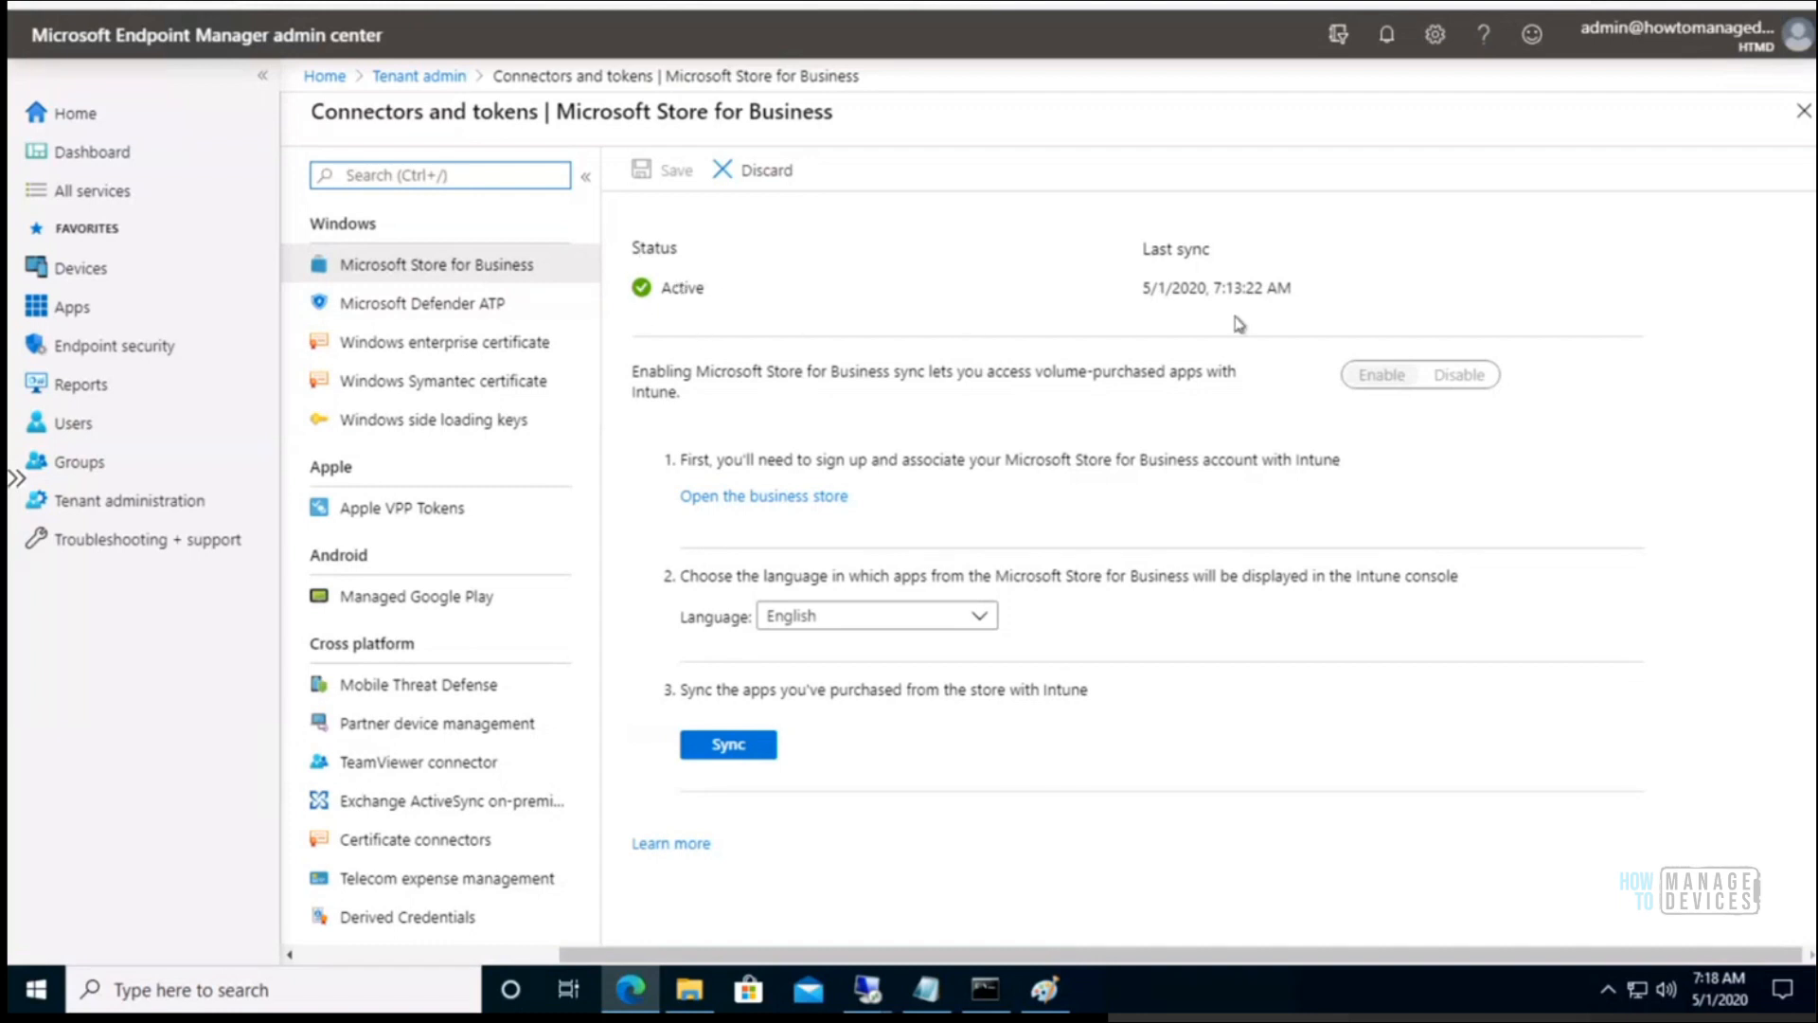
drag(1266, 294, 1147, 296)
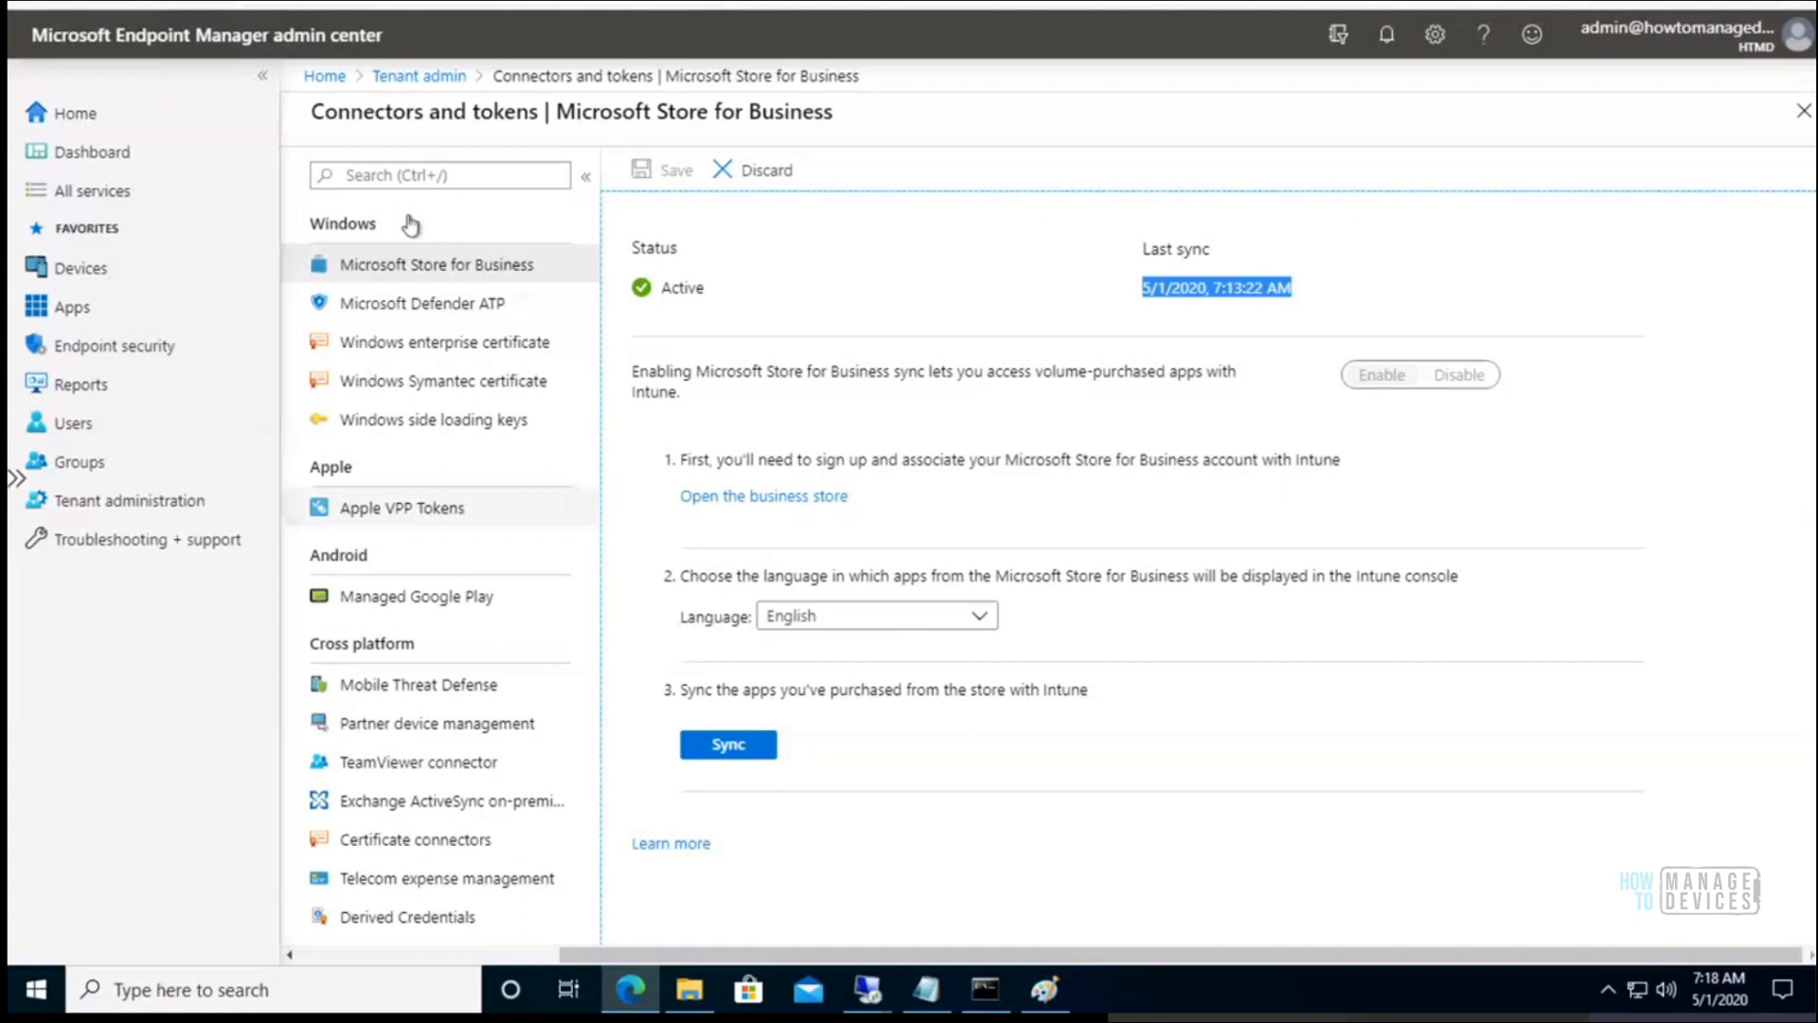
- View the list of all apps in Endpoint Manager and open the overview of Company Portal (Online)
click(80, 309)
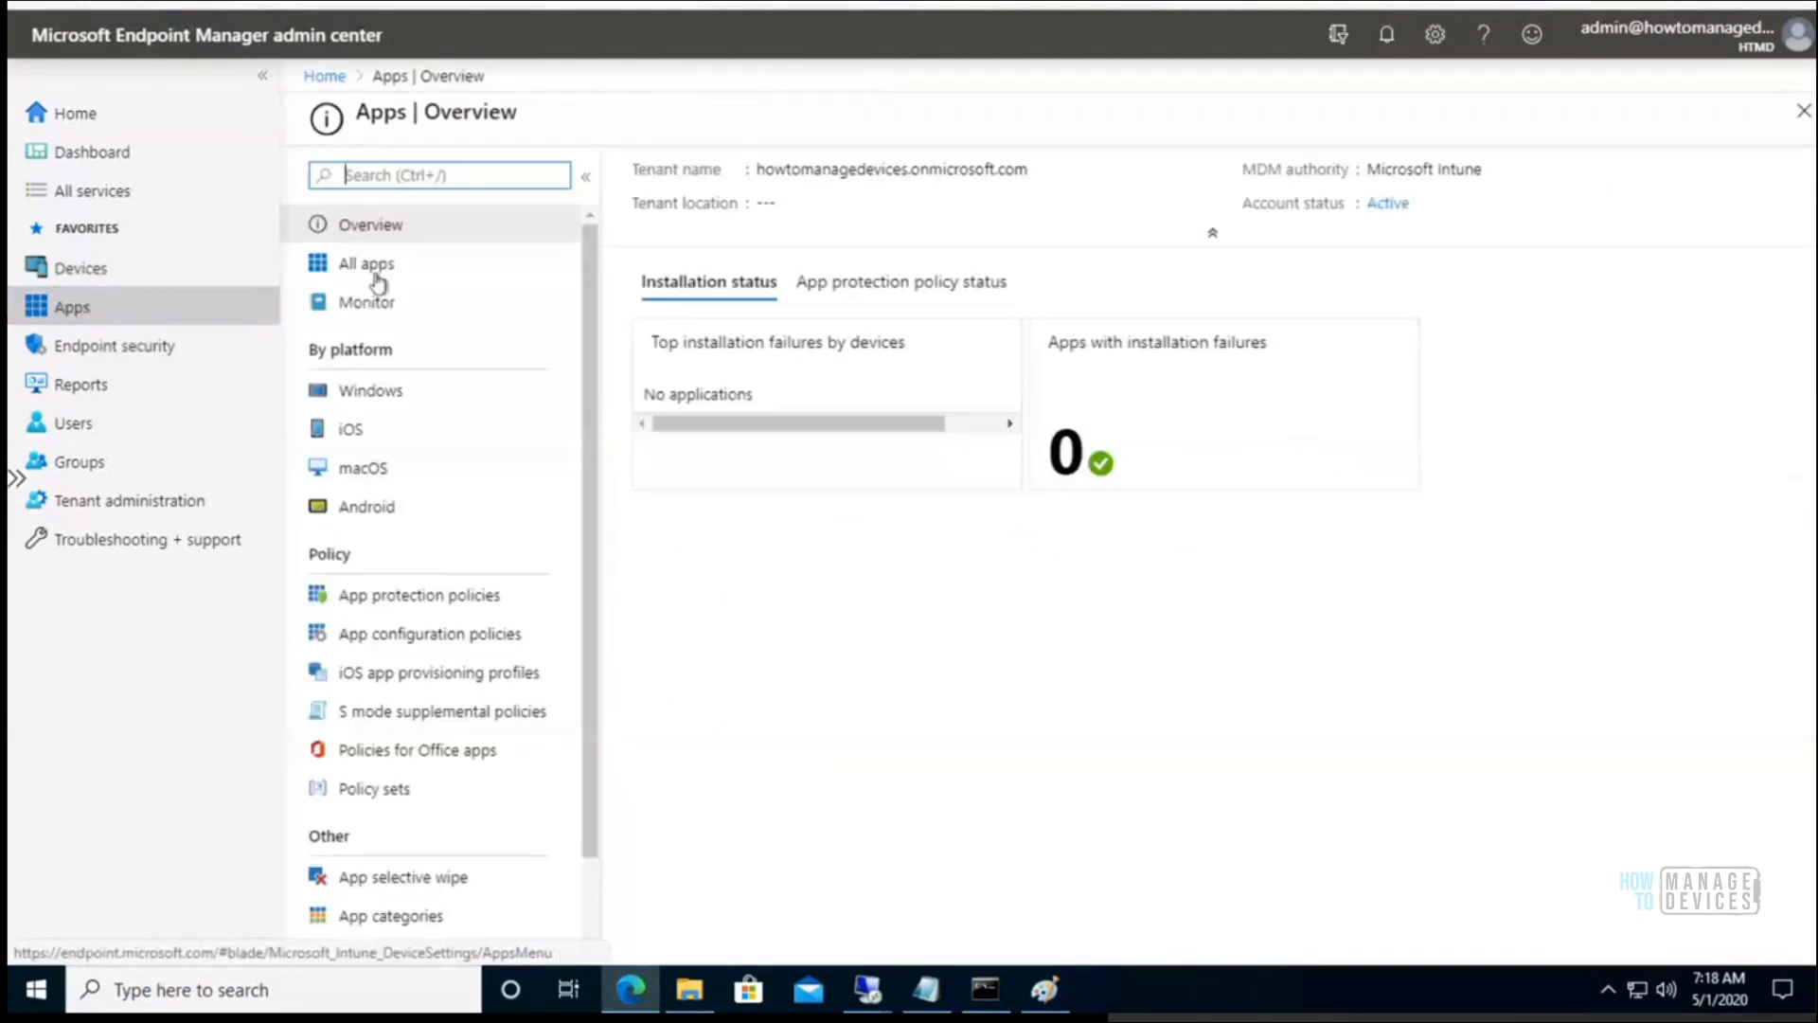
click(379, 267)
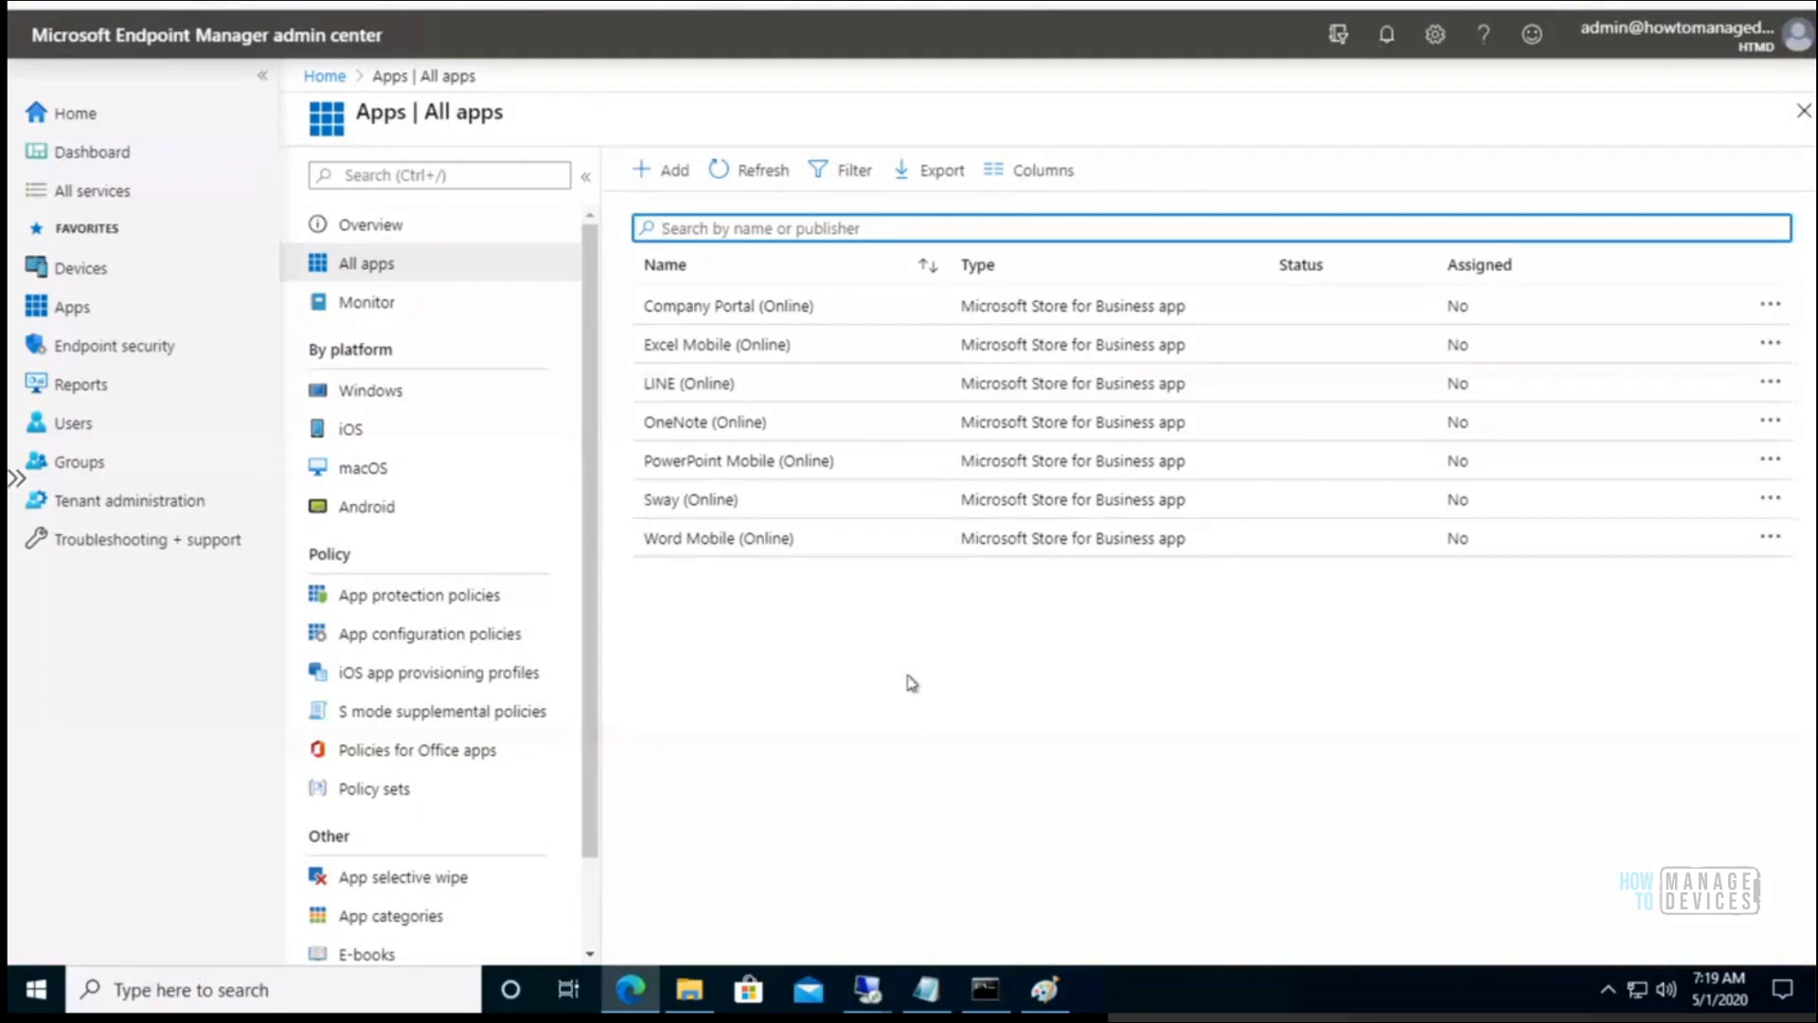
click(758, 306)
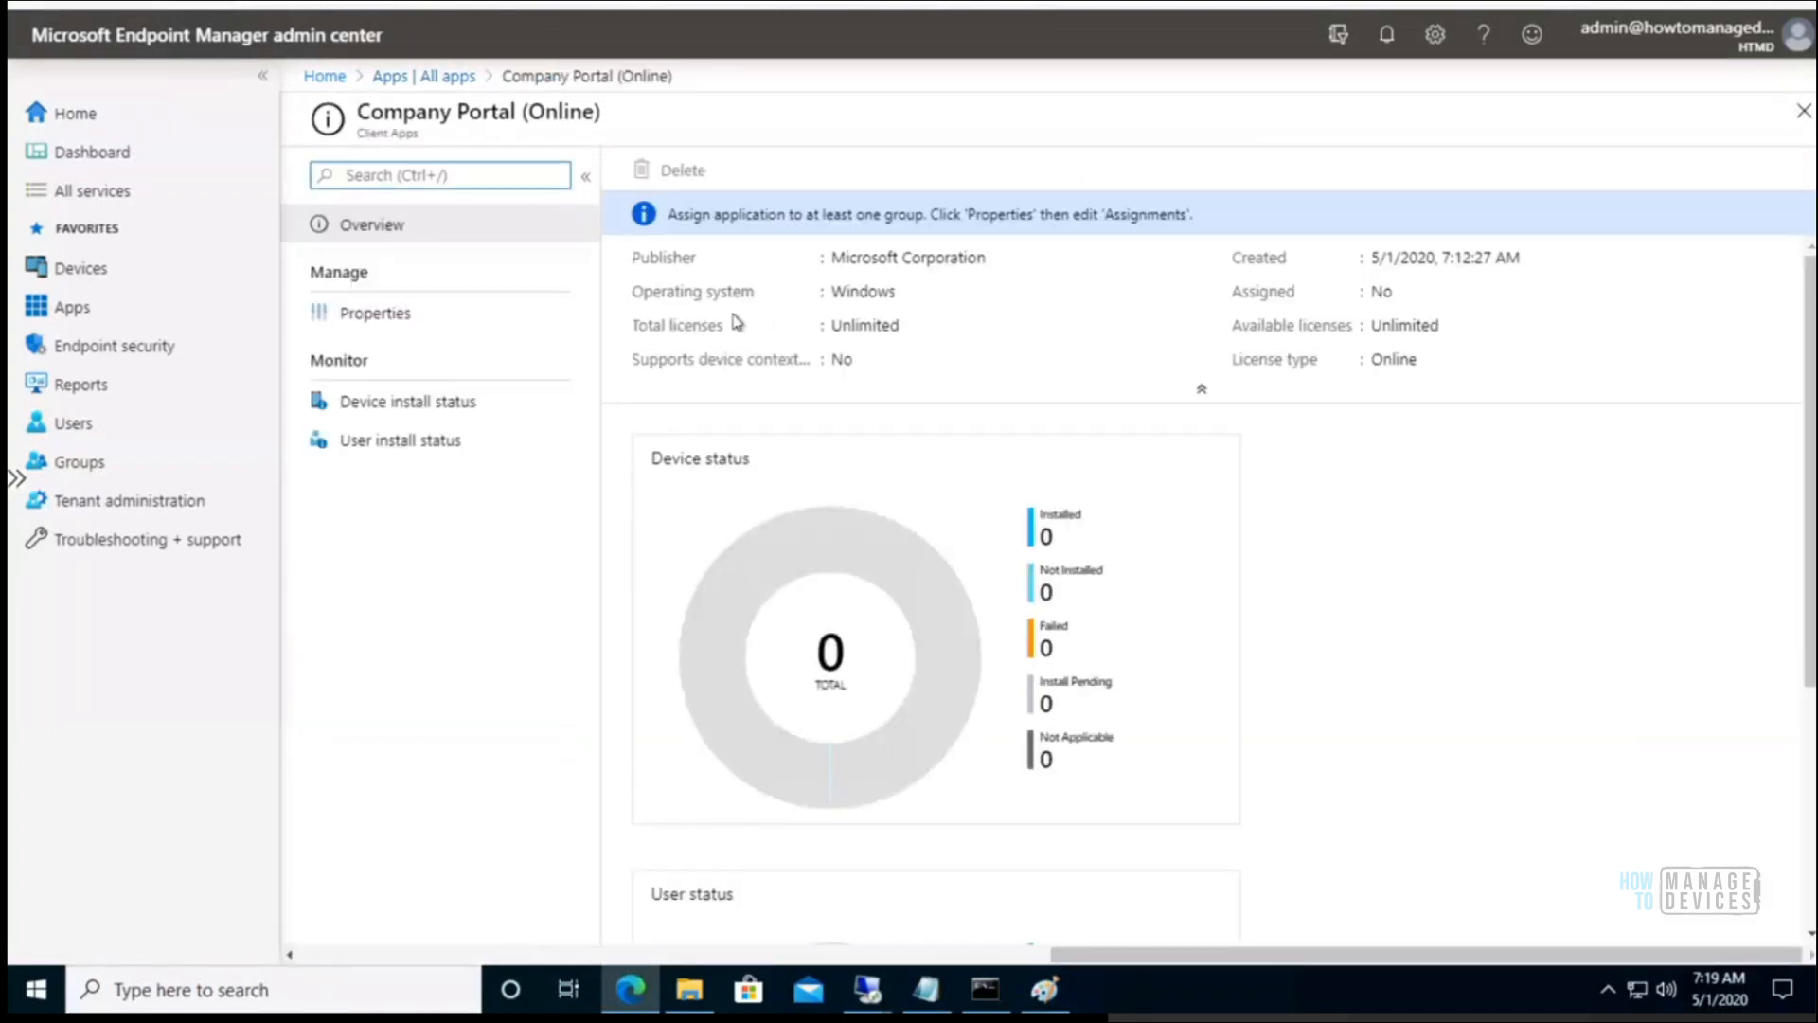
- Open the properties of Company Portal (Online) and review its app information, license details and assignments
click(392, 317)
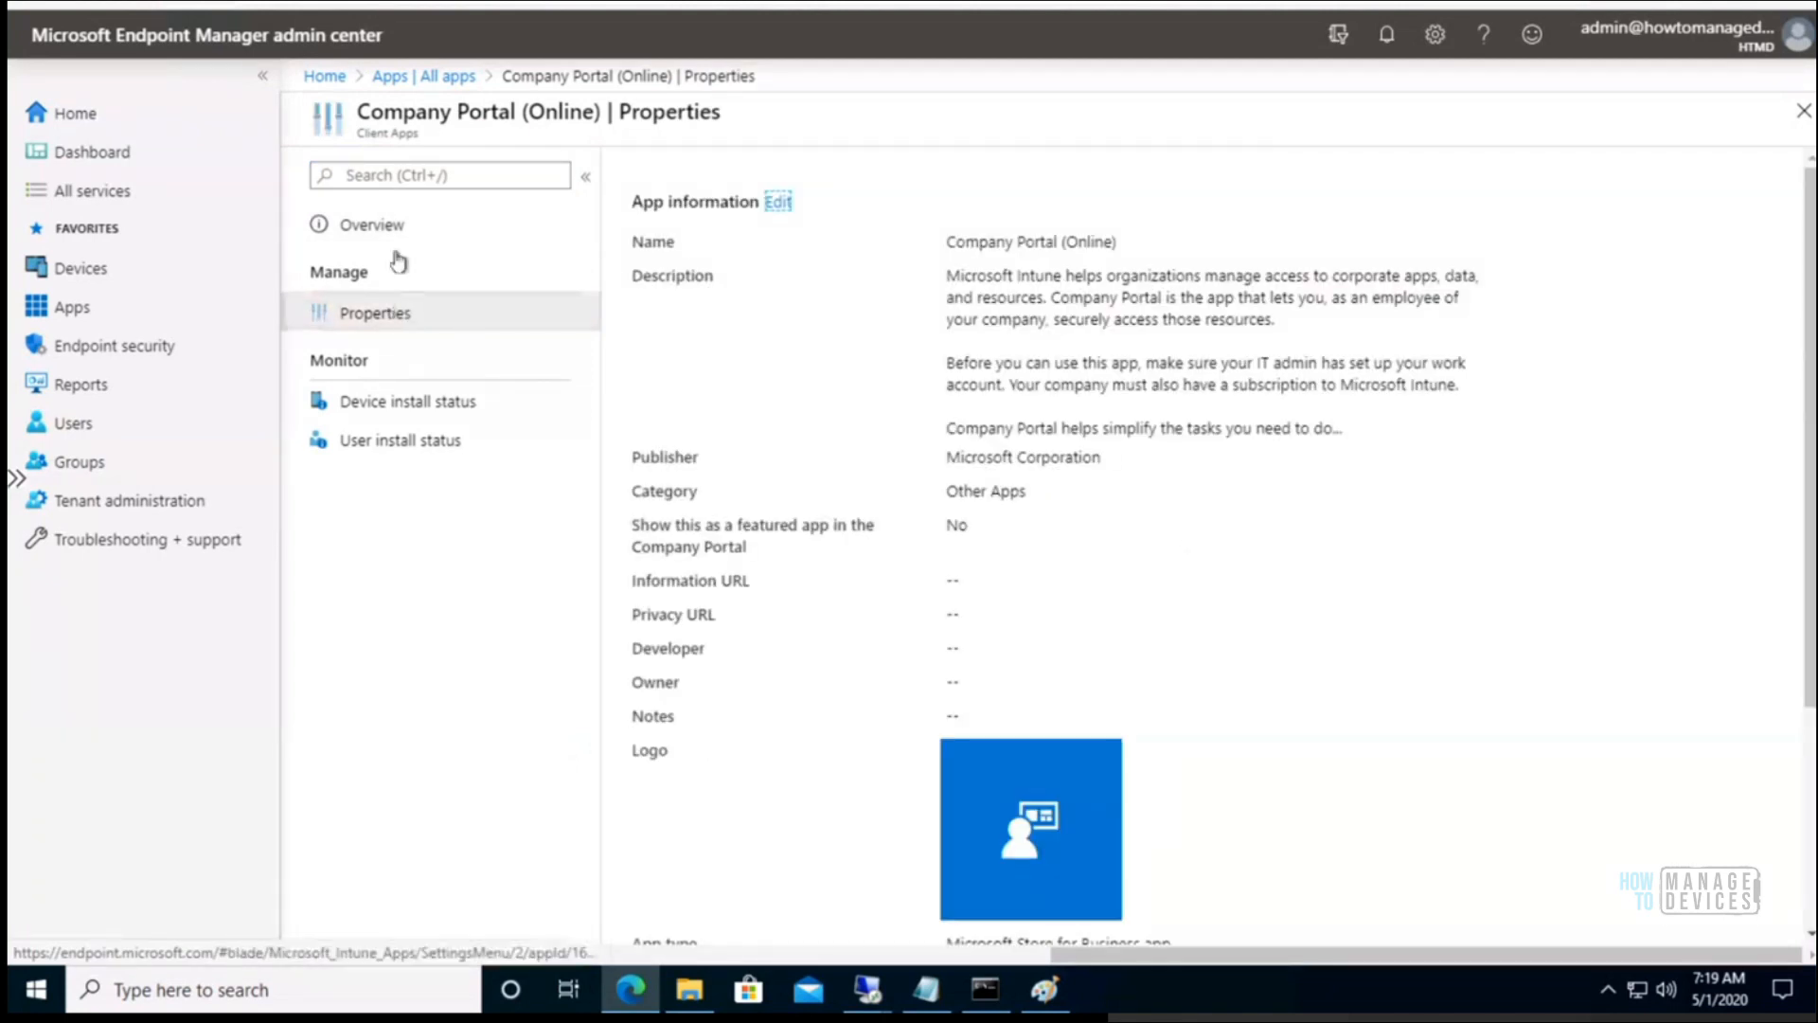
click(417, 76)
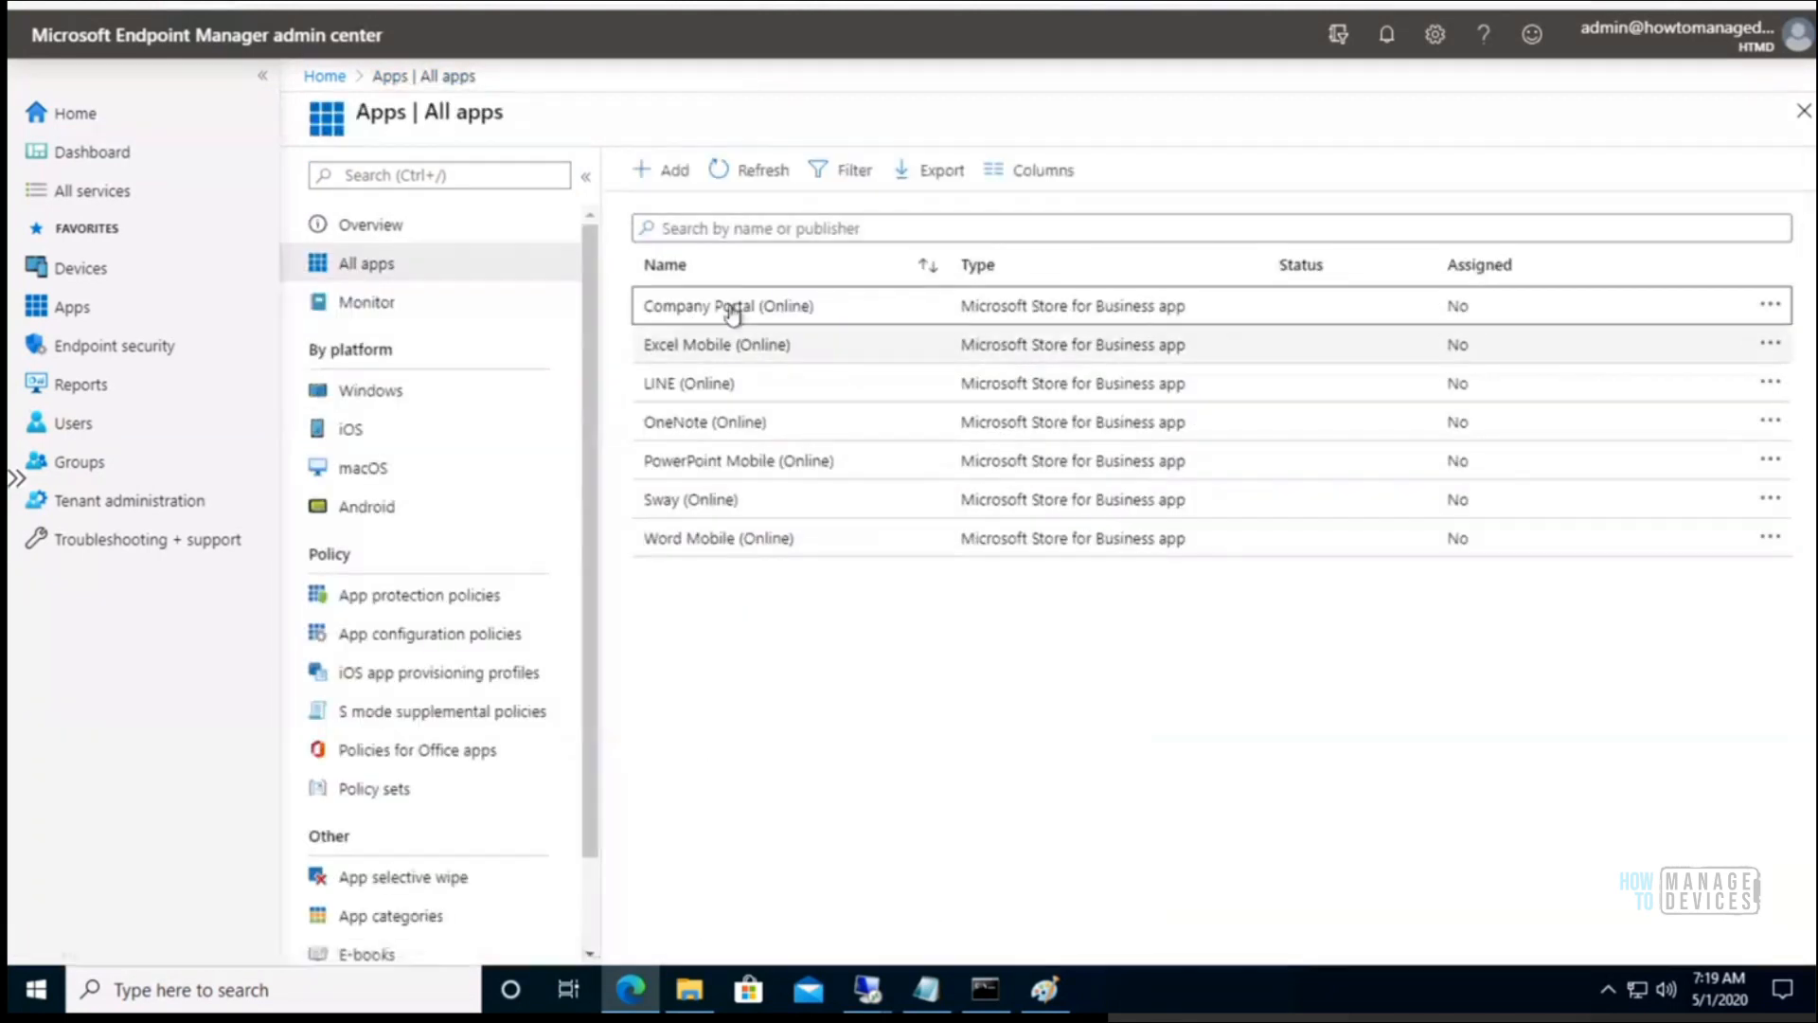
click(732, 307)
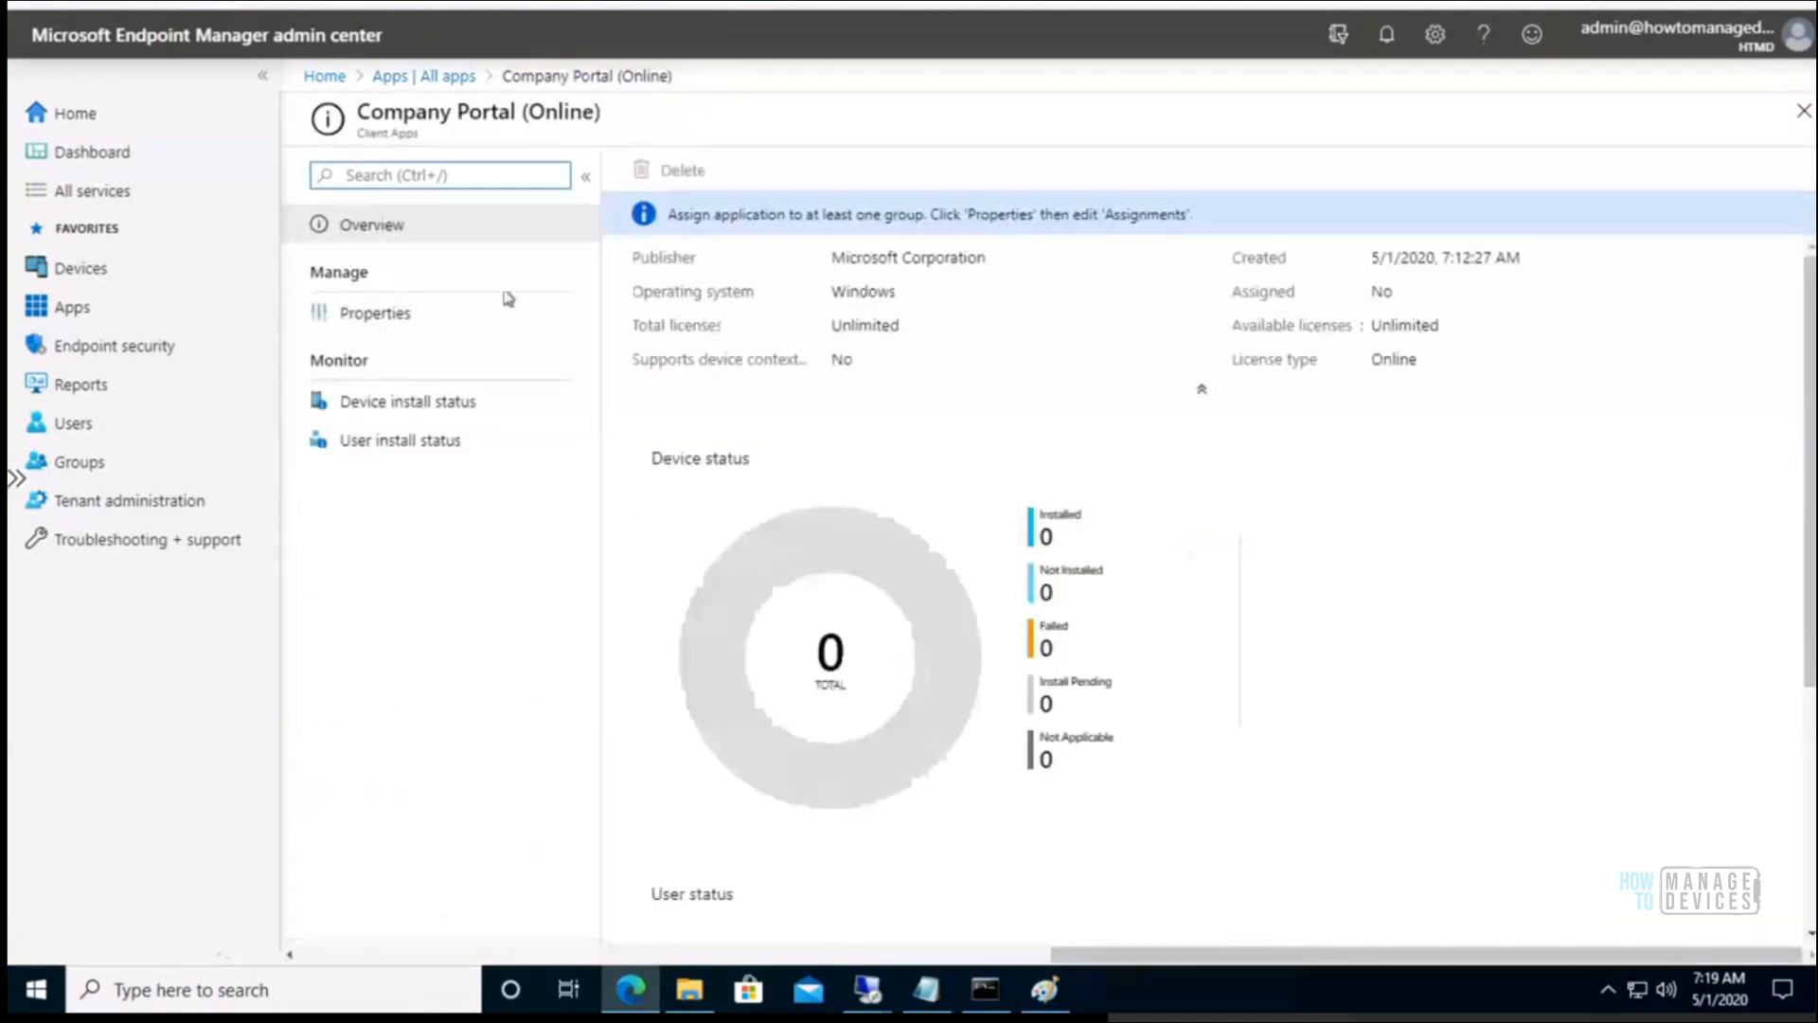
click(389, 322)
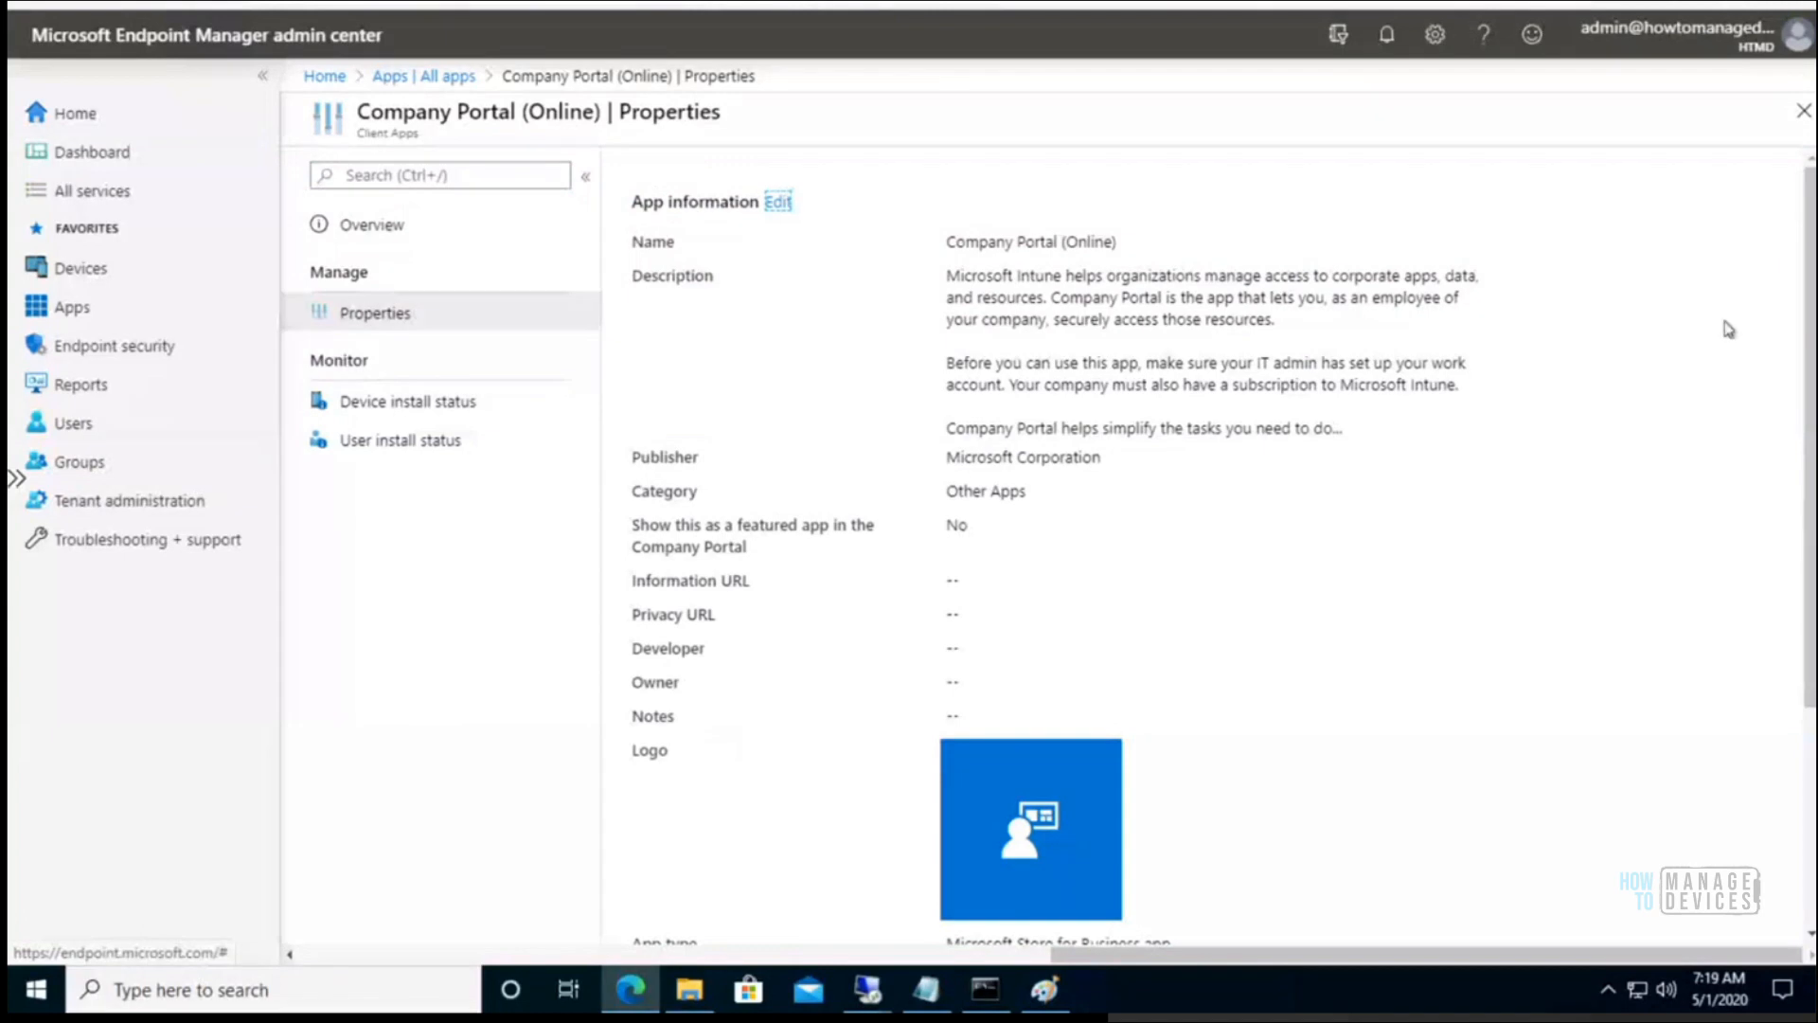
drag(1807, 359, 1791, 622)
scroll(1202, 545, up, 4)
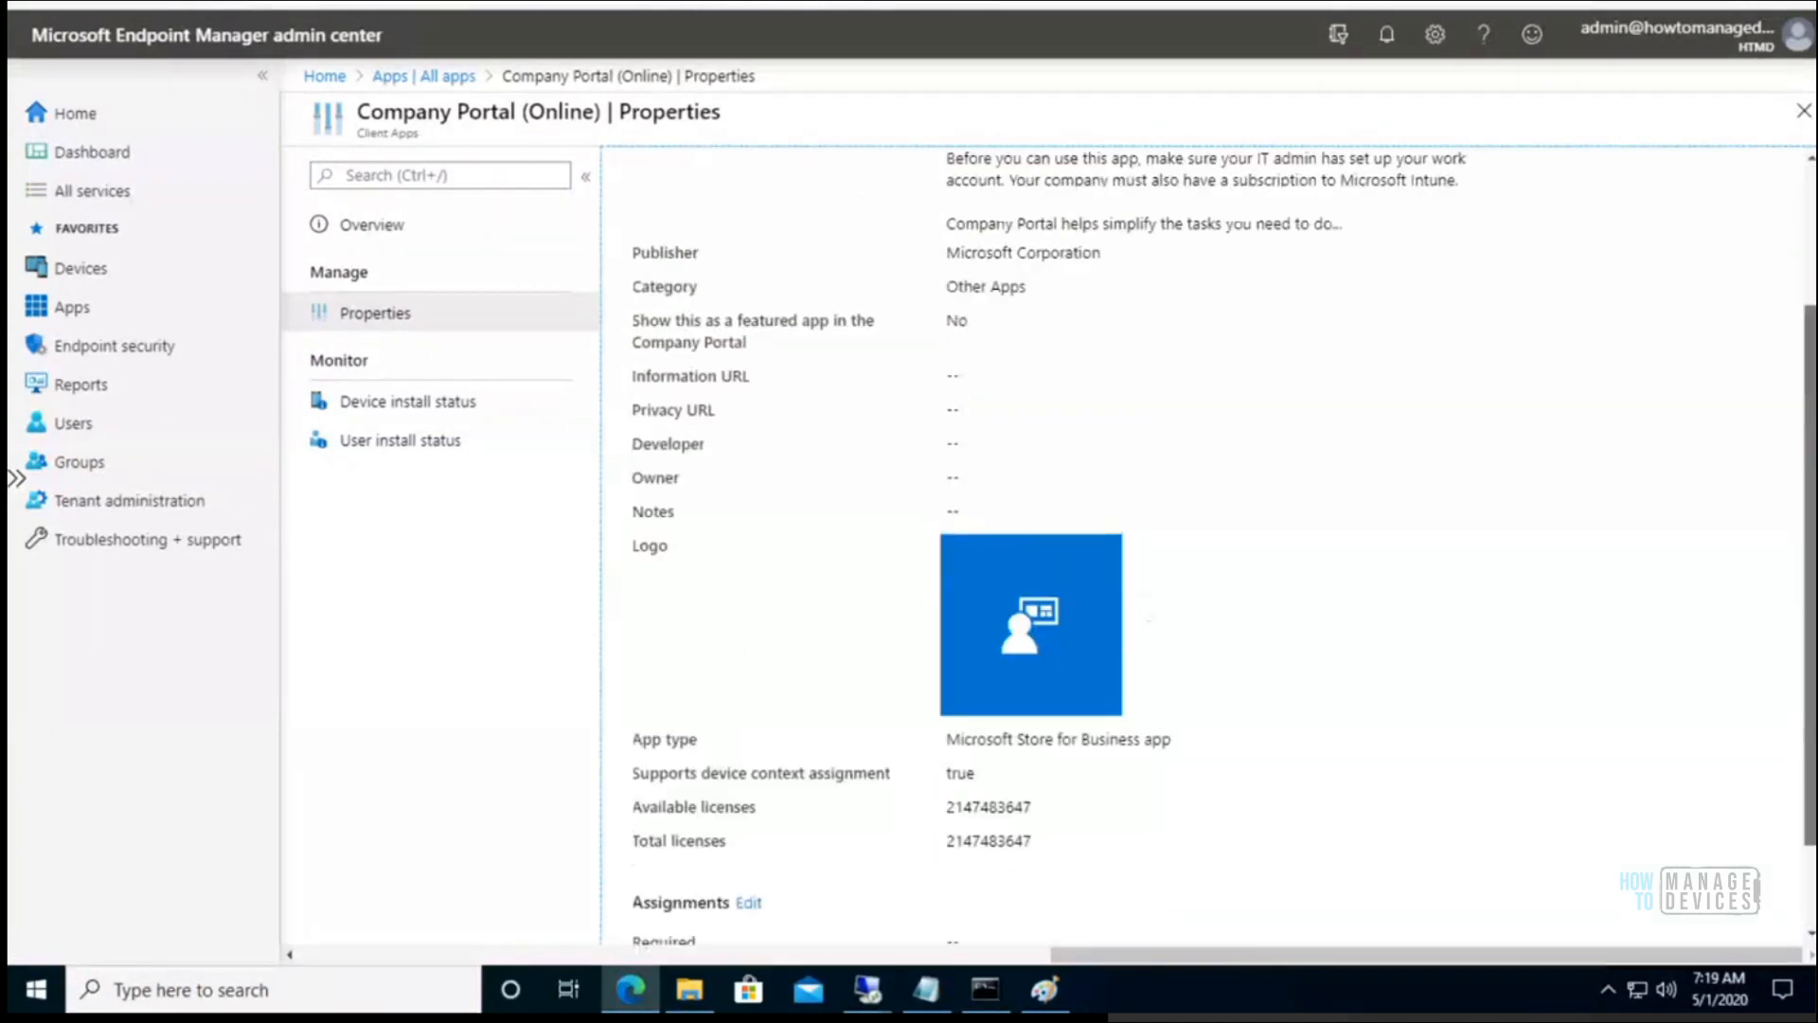
scroll(1203, 544, down, 3)
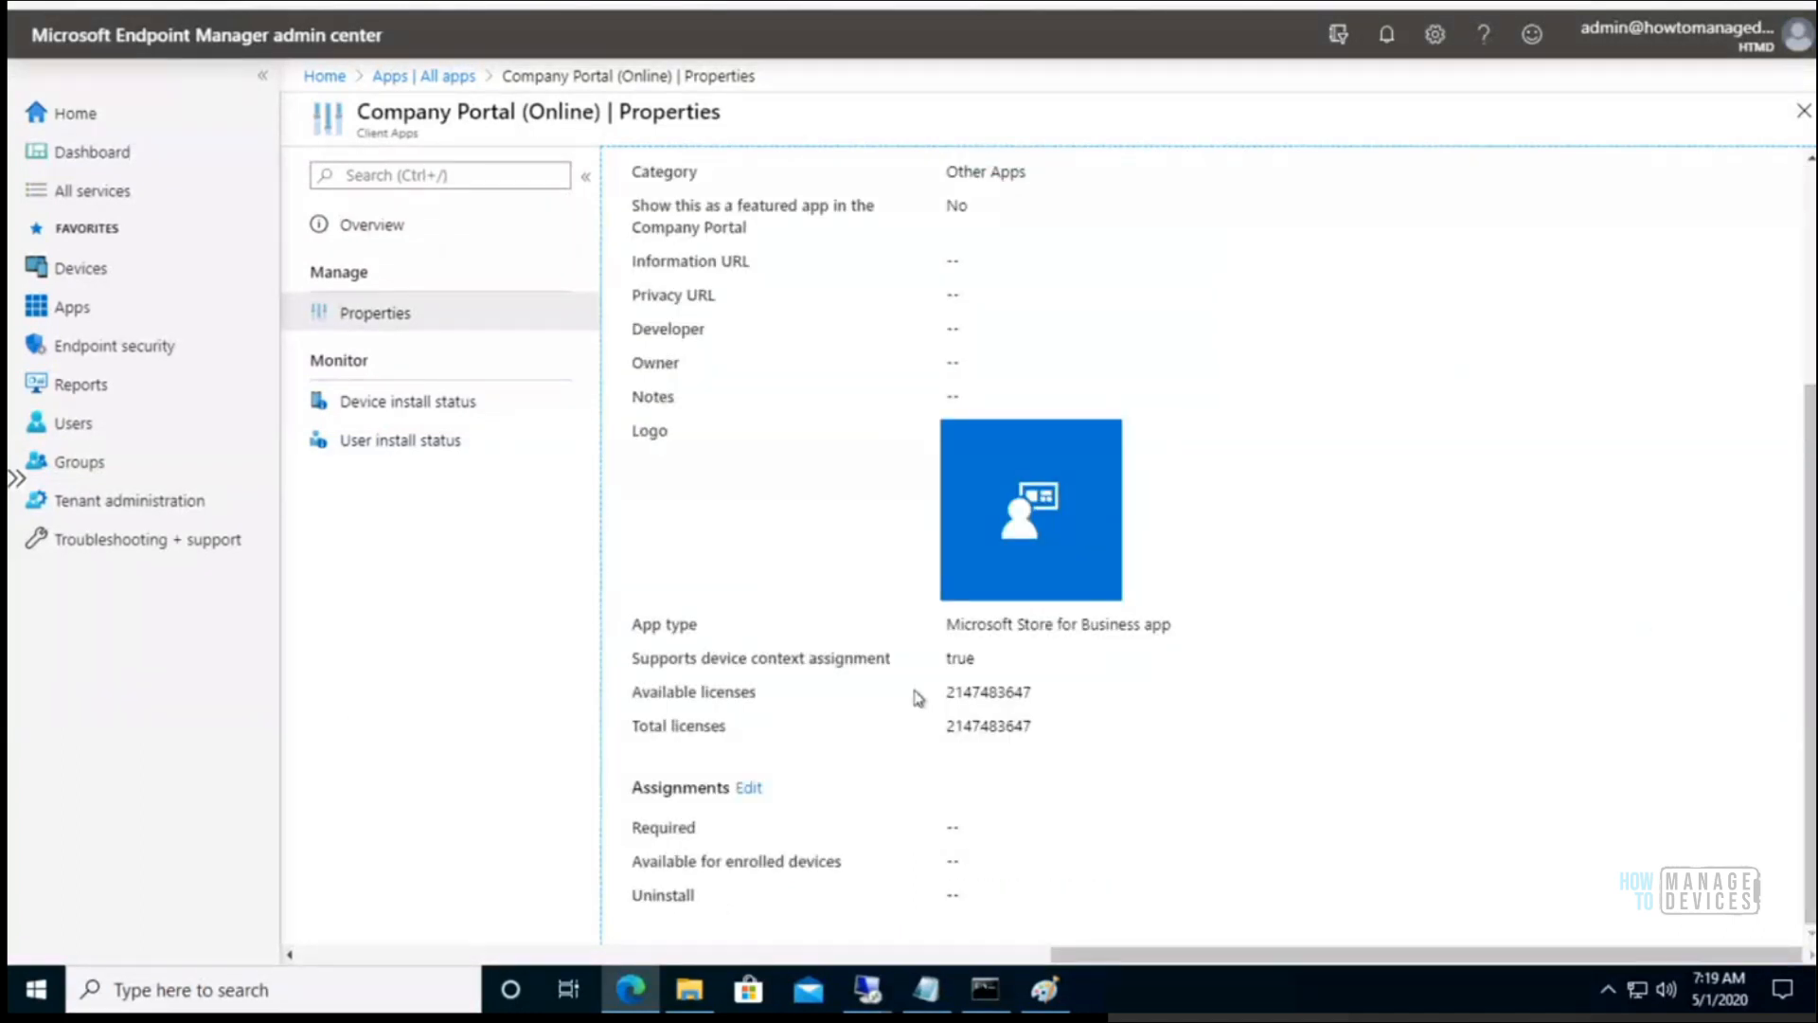
- Open the assignments of Company Portal (Online) for editing
click(752, 791)
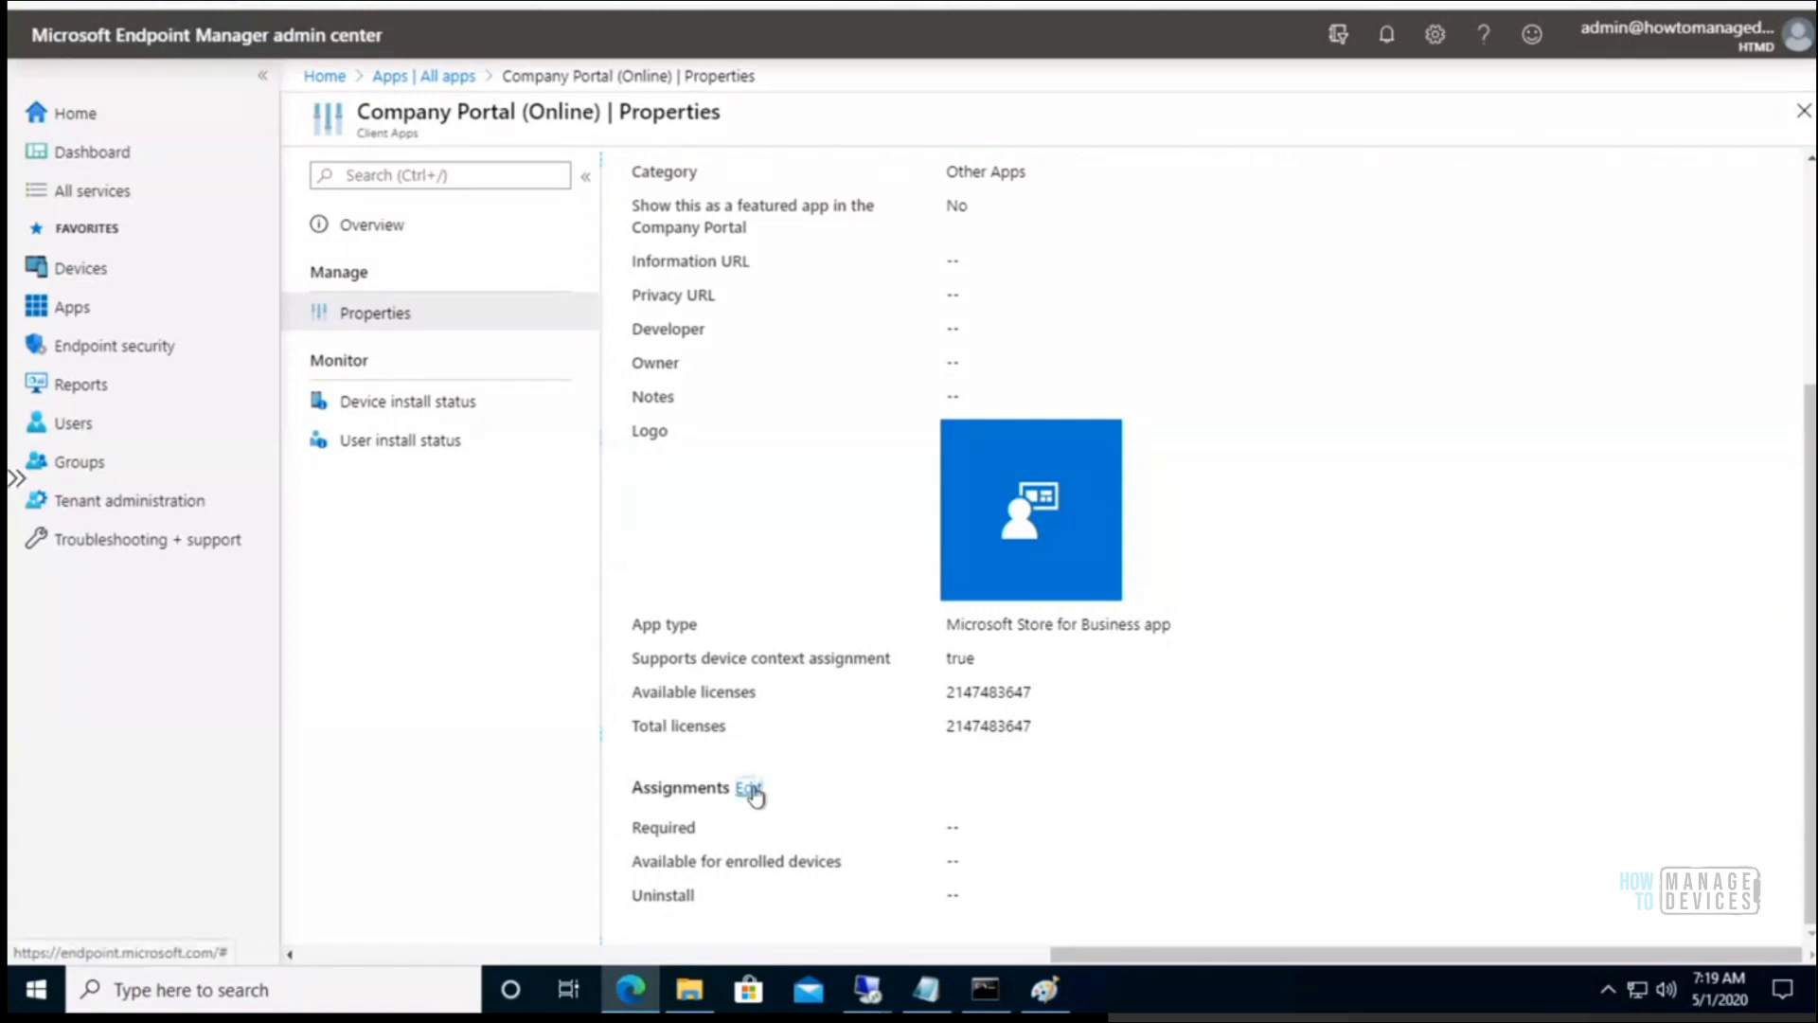
click(656, 79)
drag(640, 790, 793, 790)
click(797, 796)
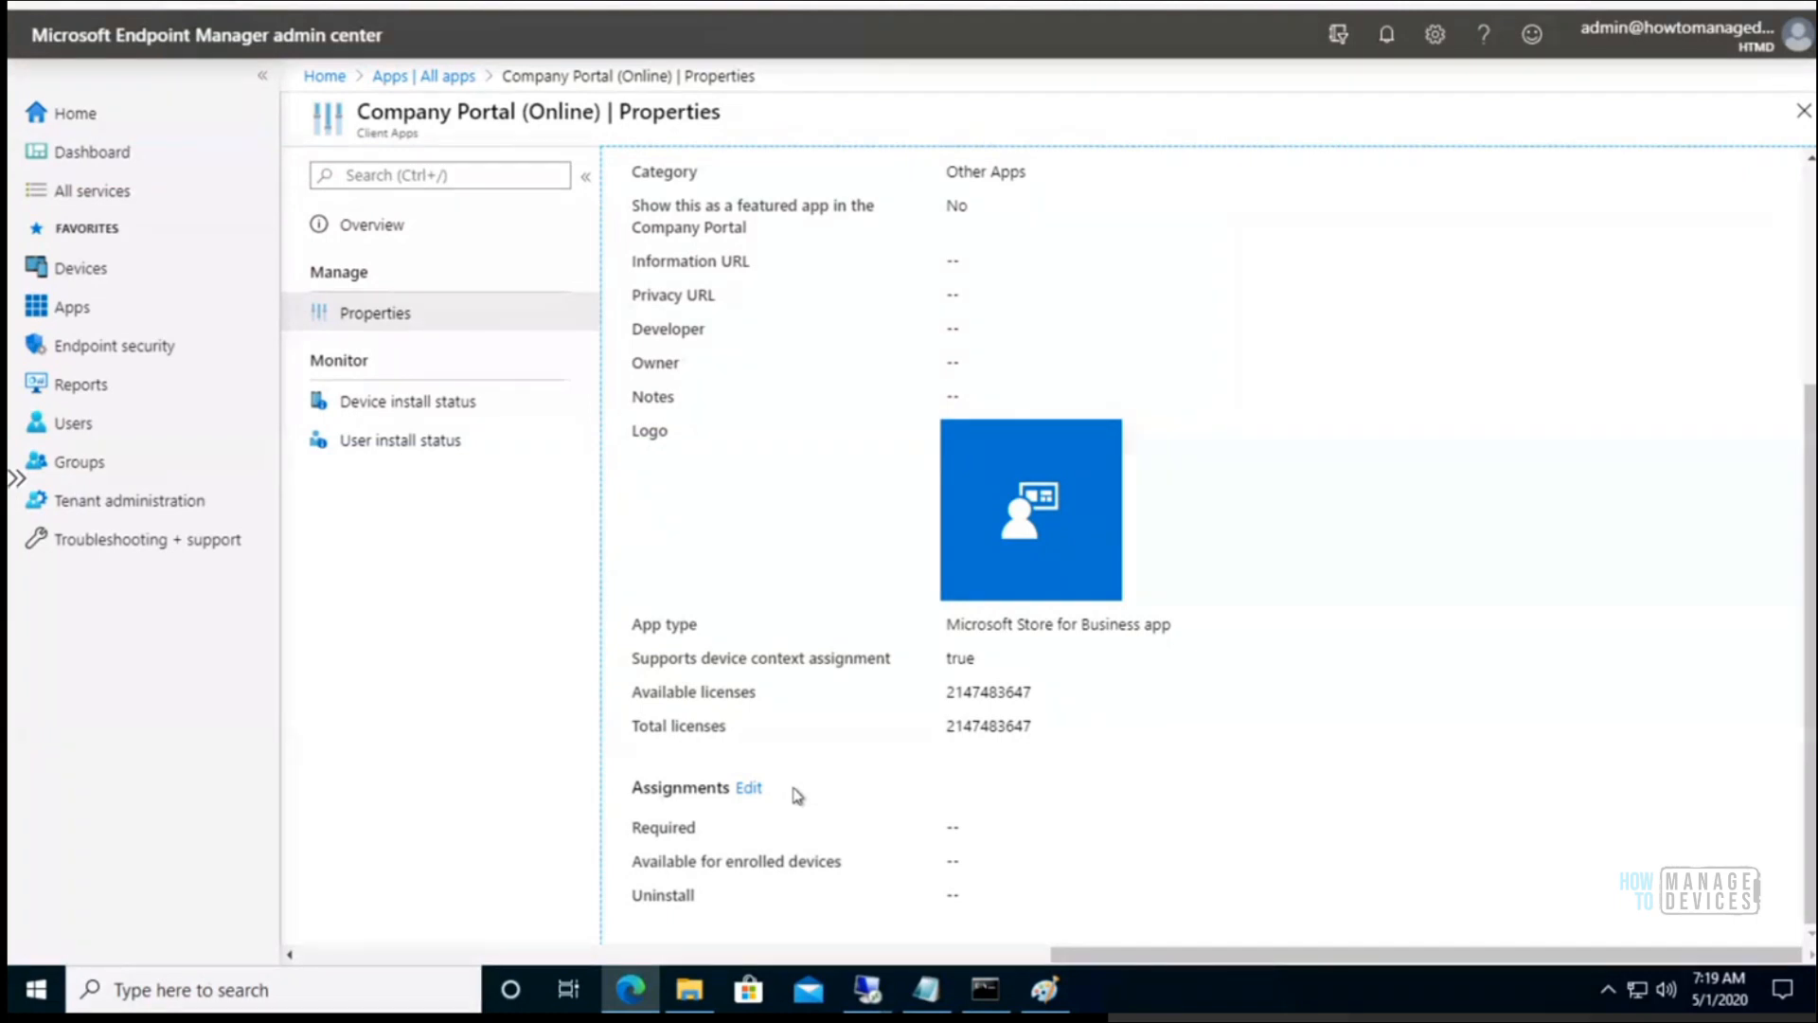
click(749, 789)
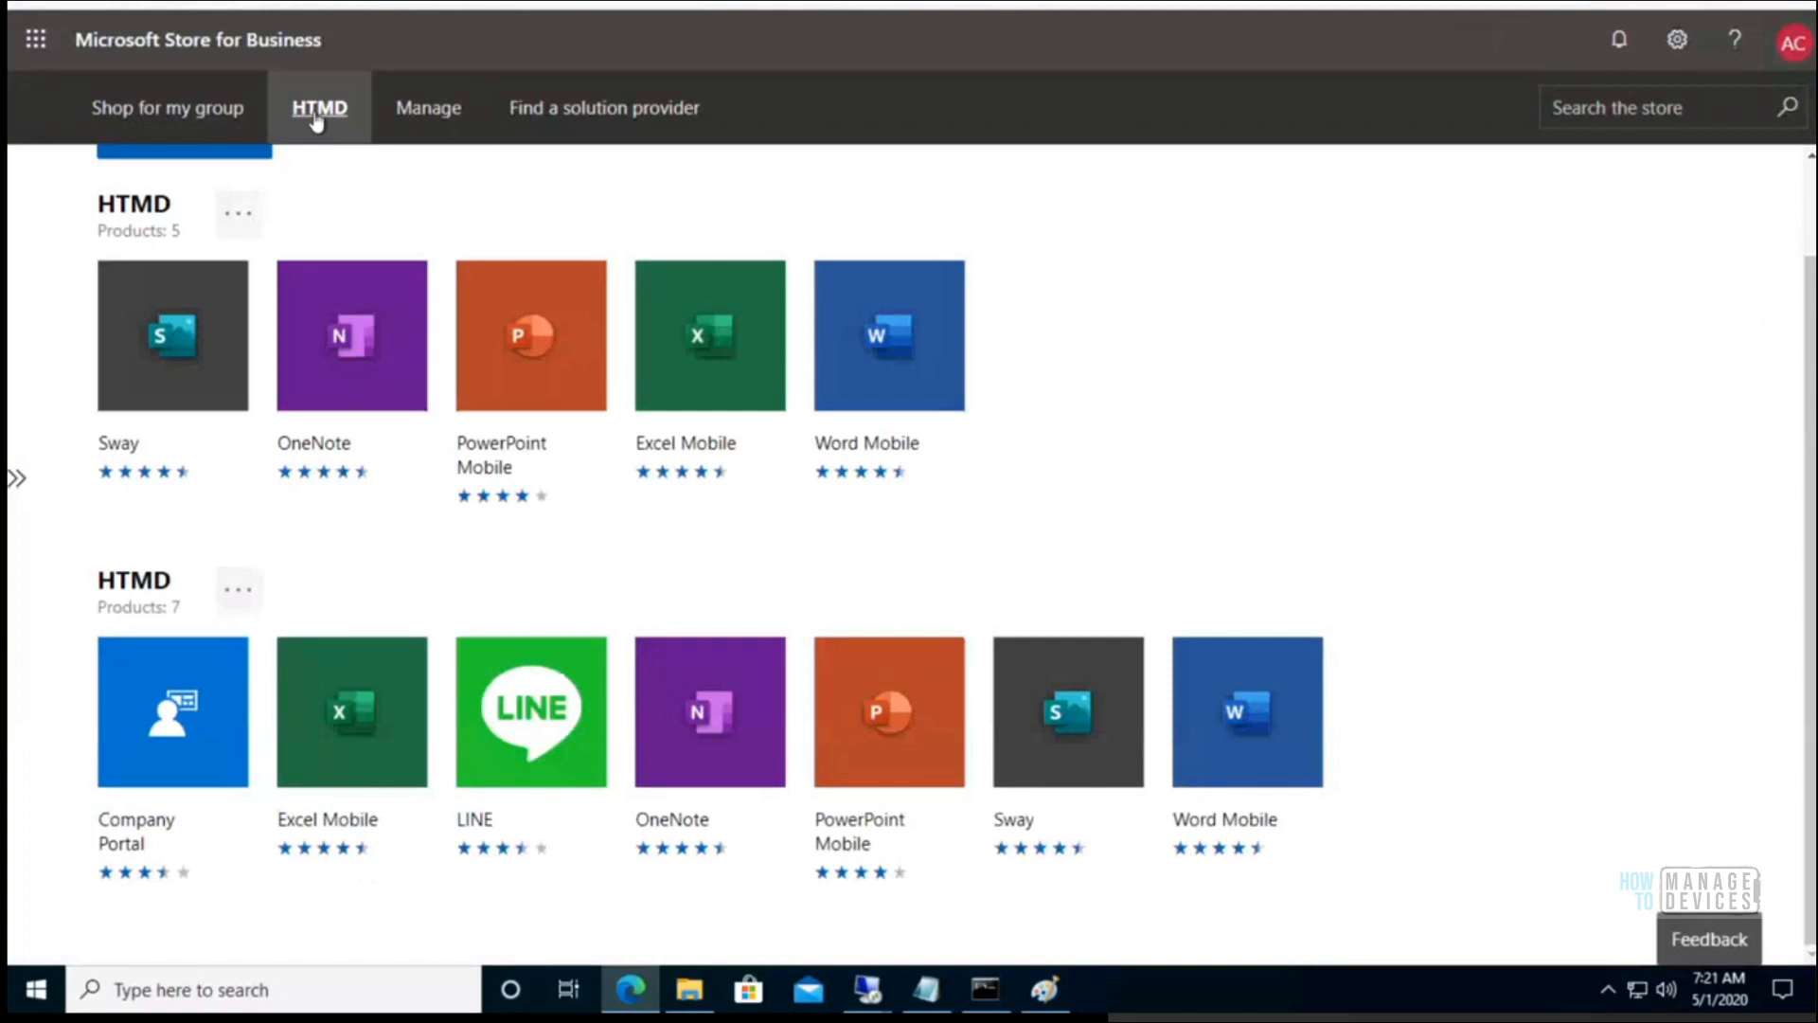
- In Microsoft Store for Business, check the HTMD private store and search the group shop for "mail"
click(318, 117)
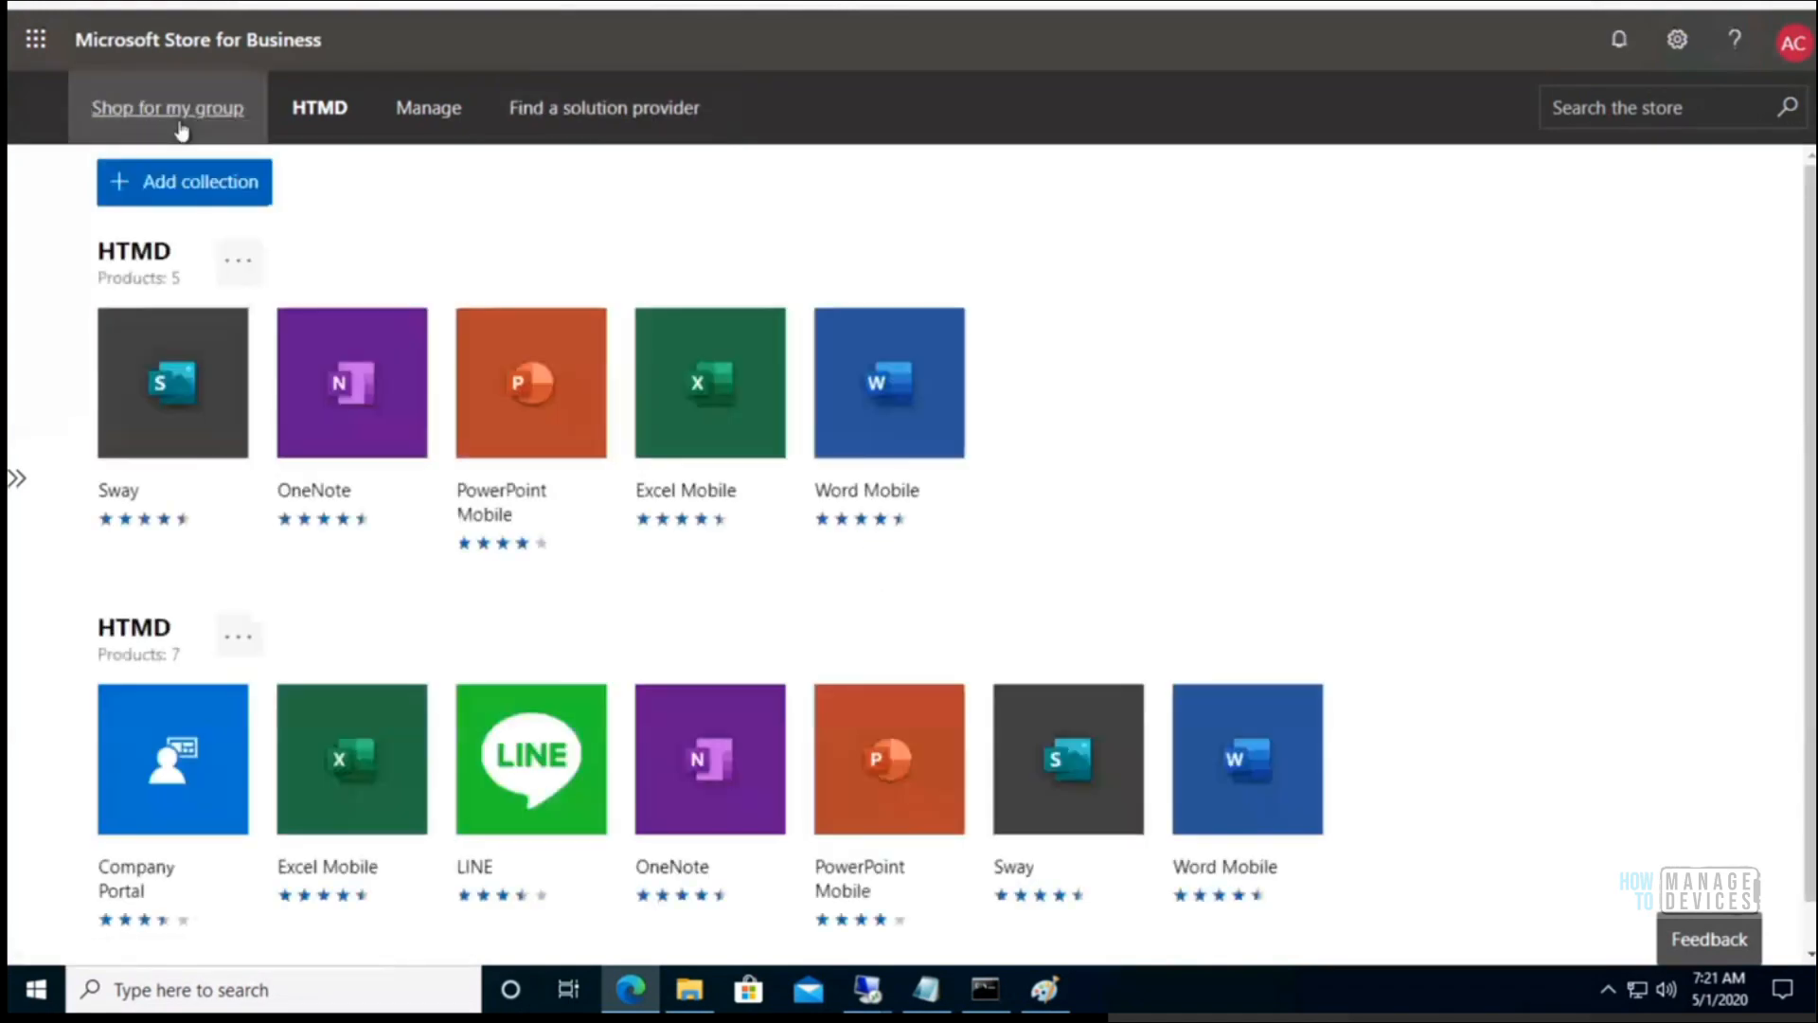
click(180, 125)
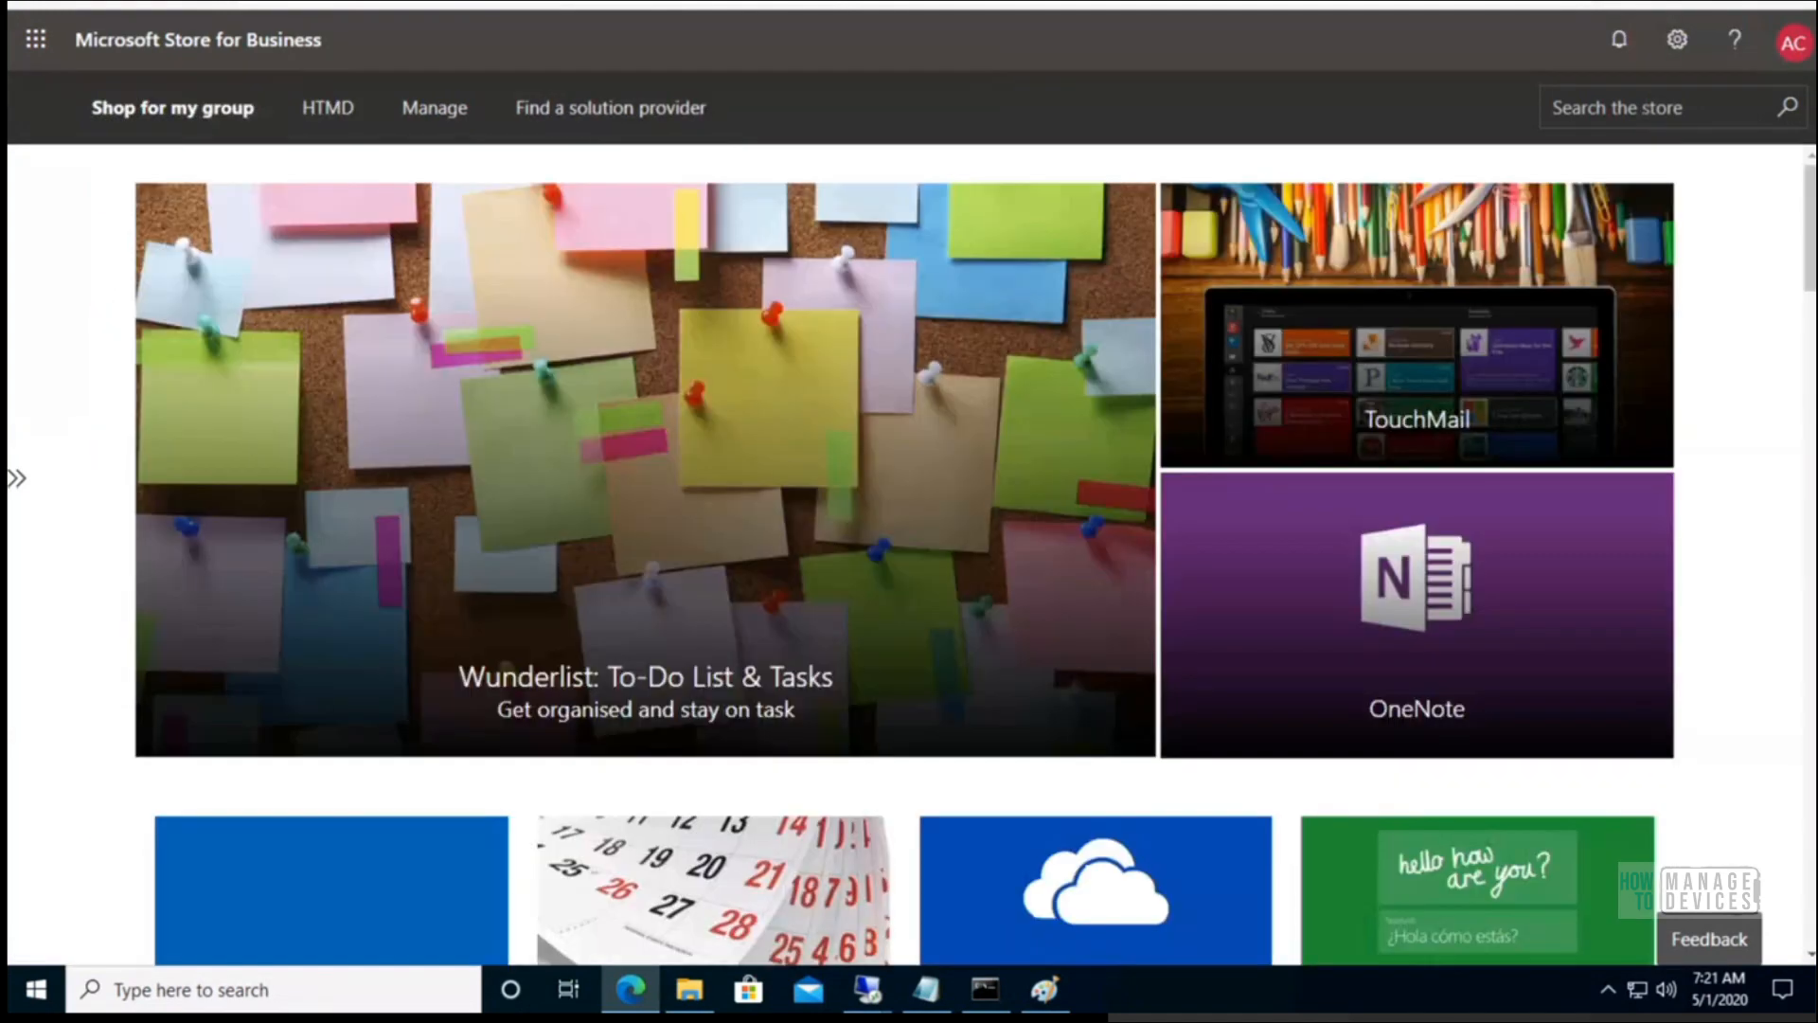
click(1555, 107)
text(mail)
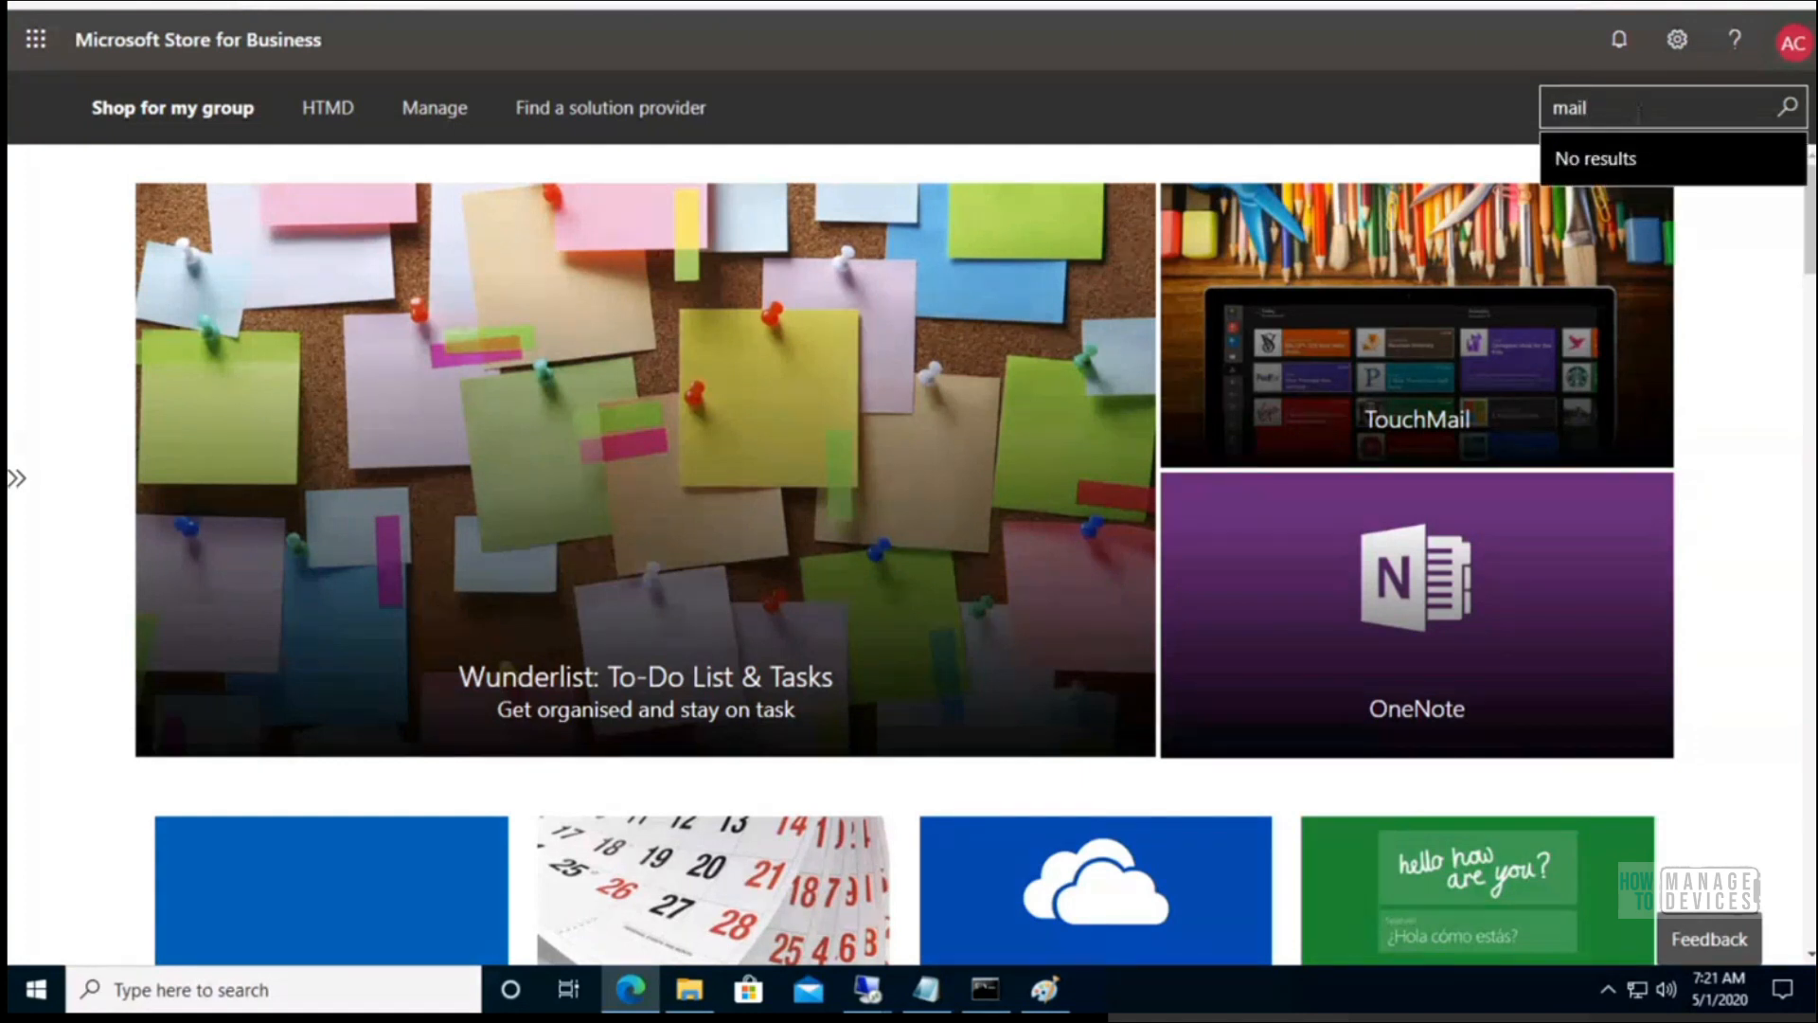
key(Return)
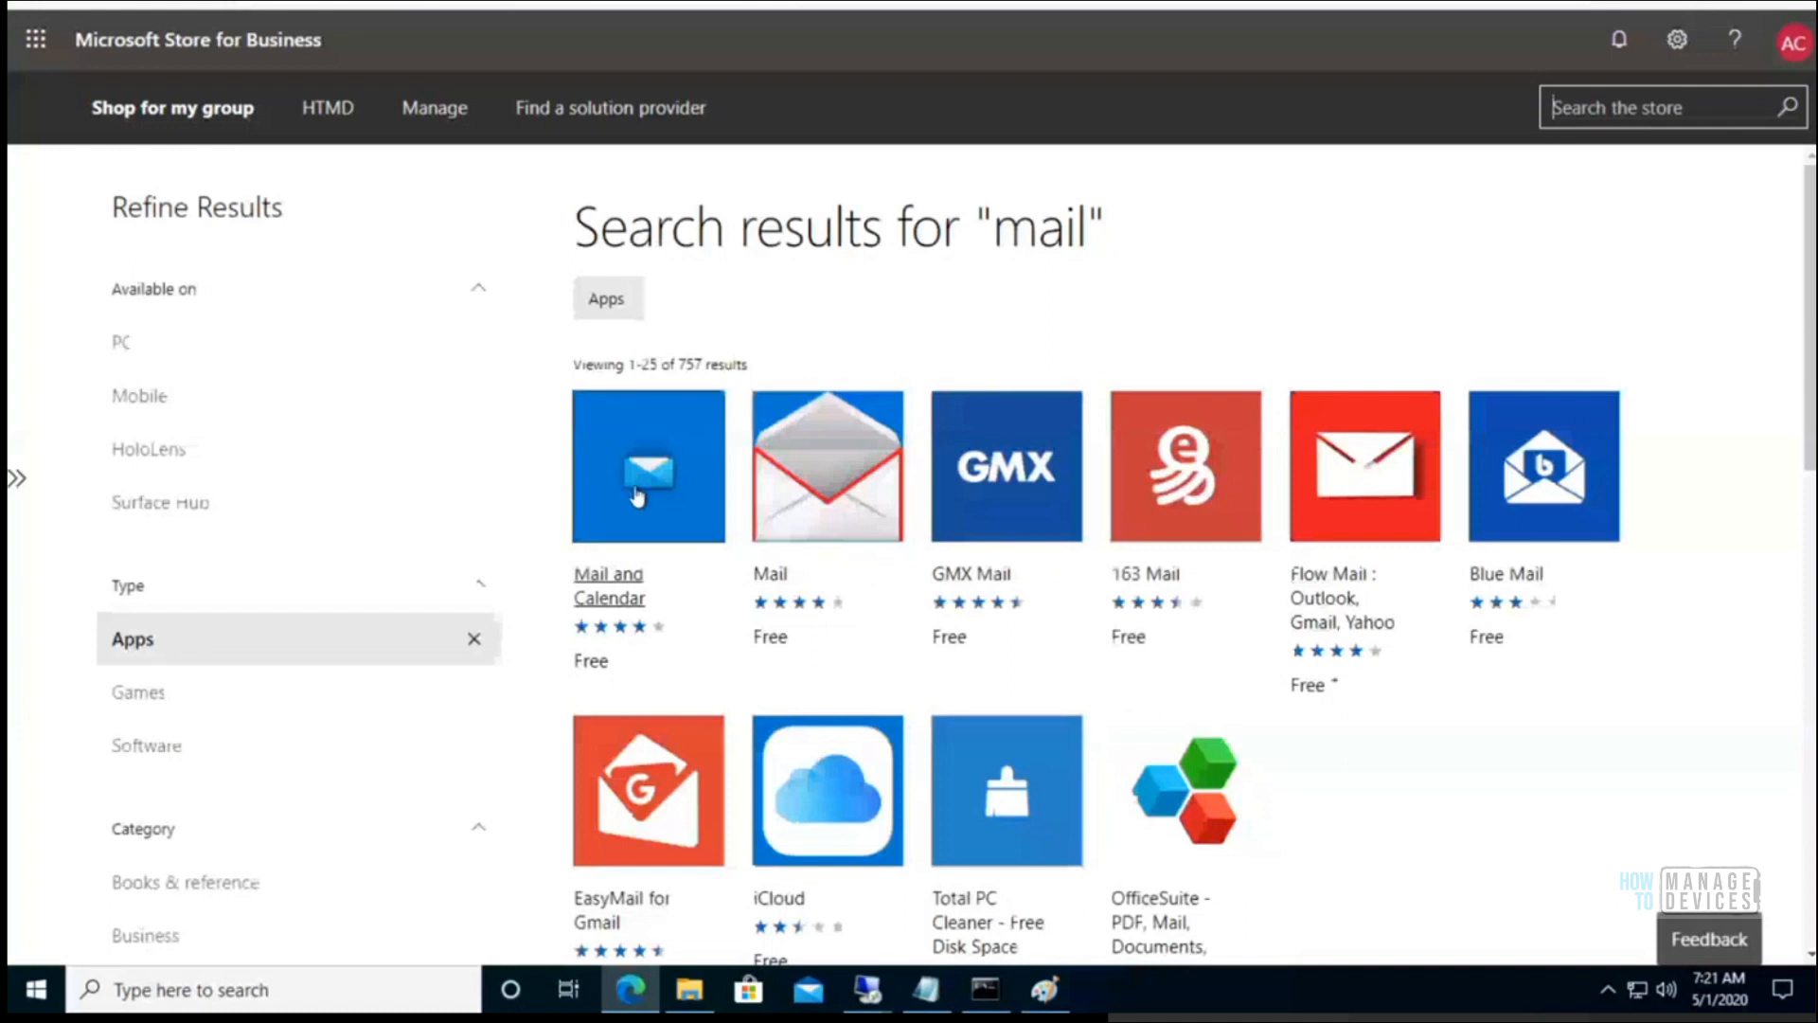
- Get the free Mail and Calendar app by Microsoft Corporation for the inventory and check the HTMD private store
click(637, 494)
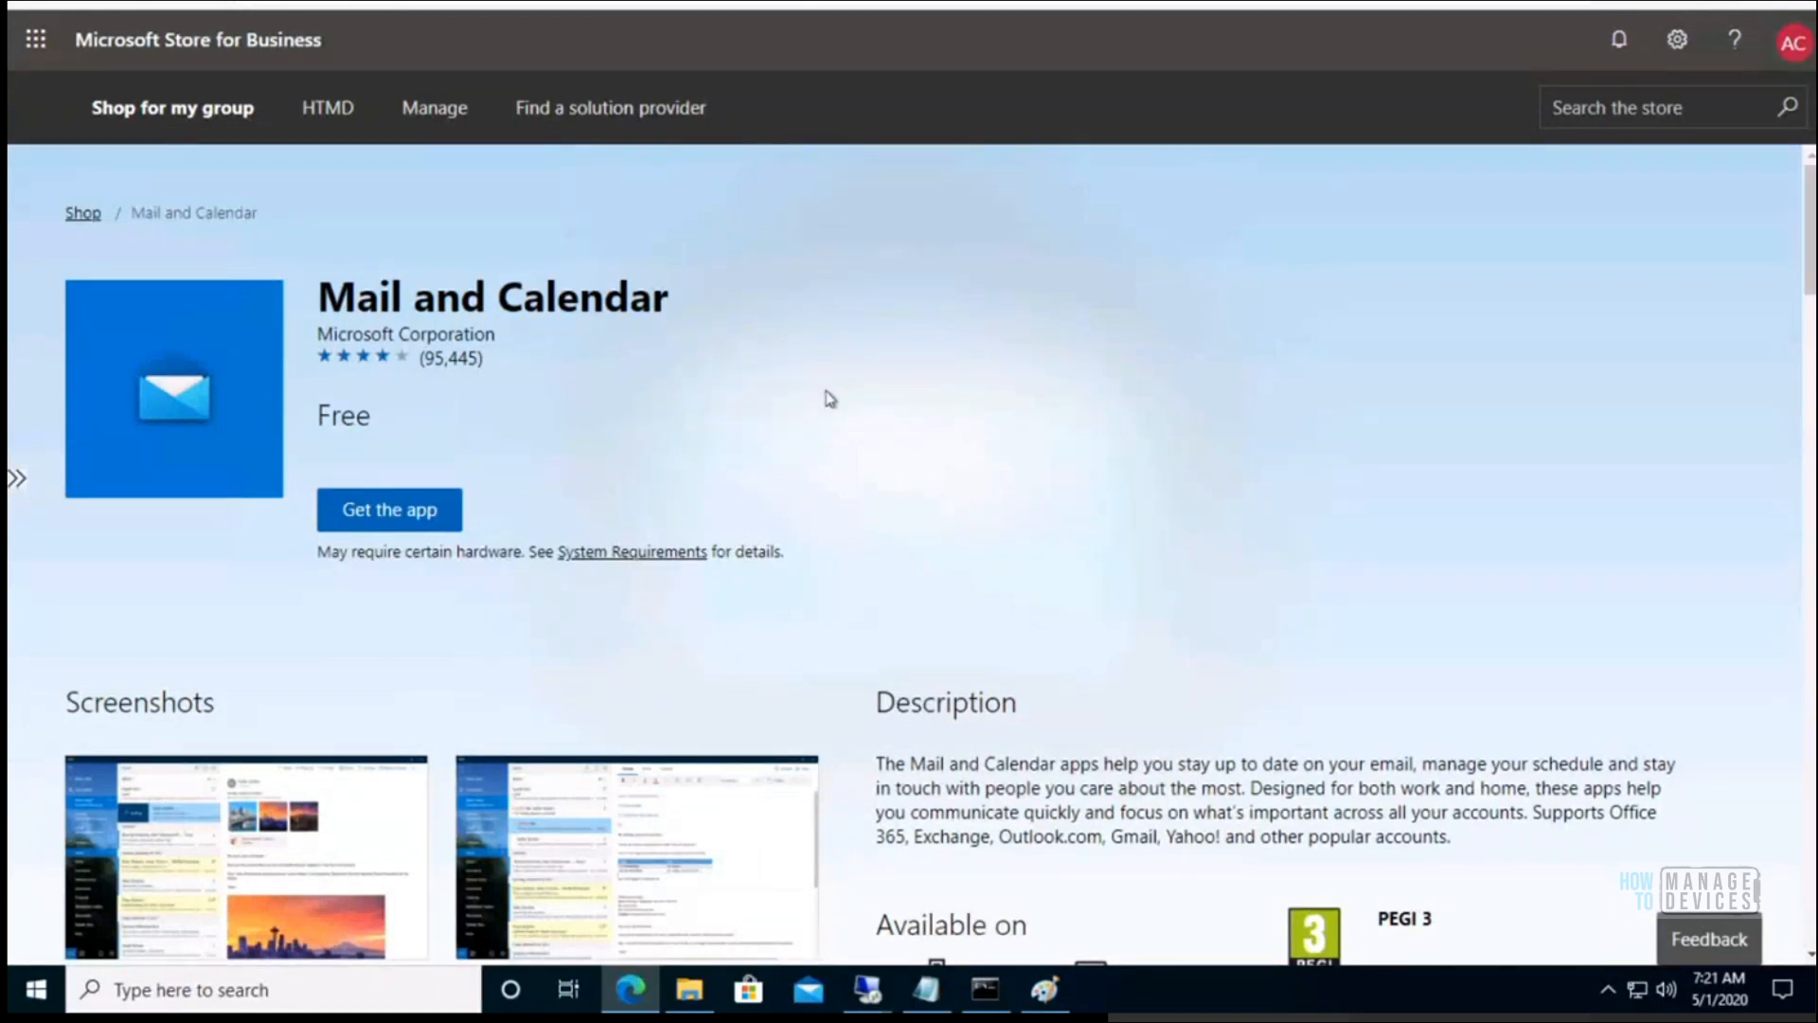
click(433, 520)
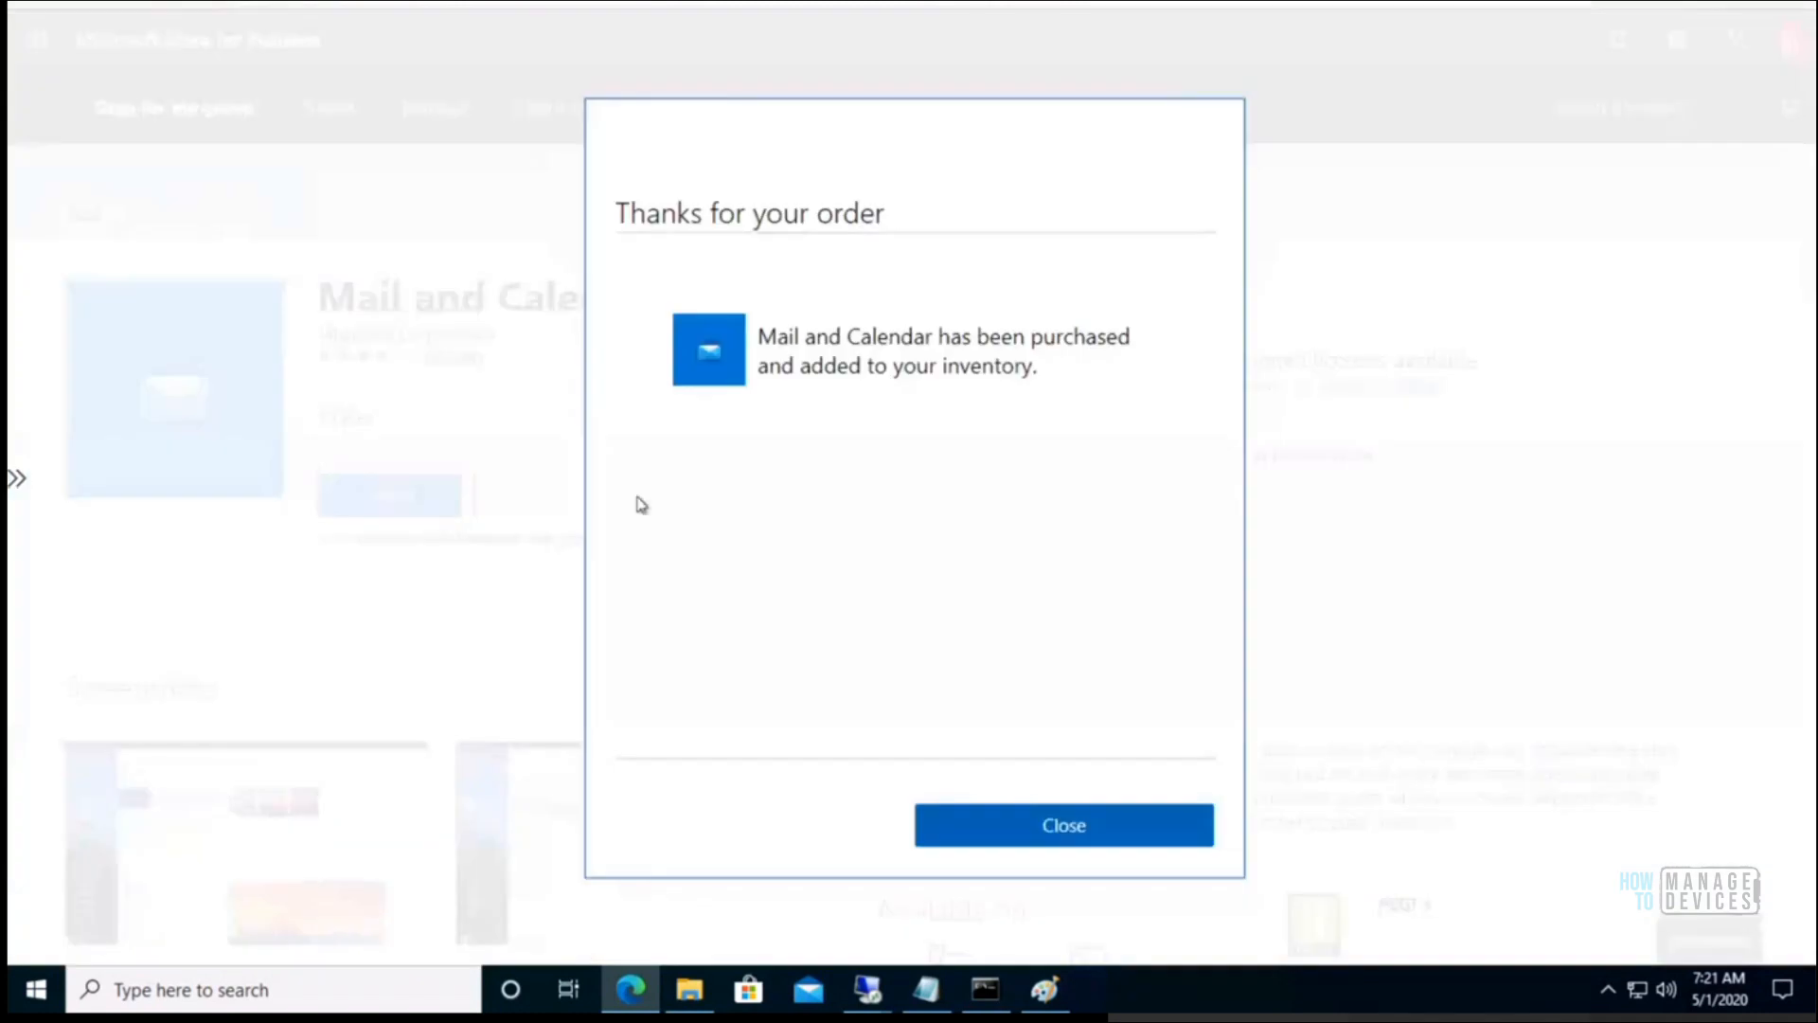
click(1025, 834)
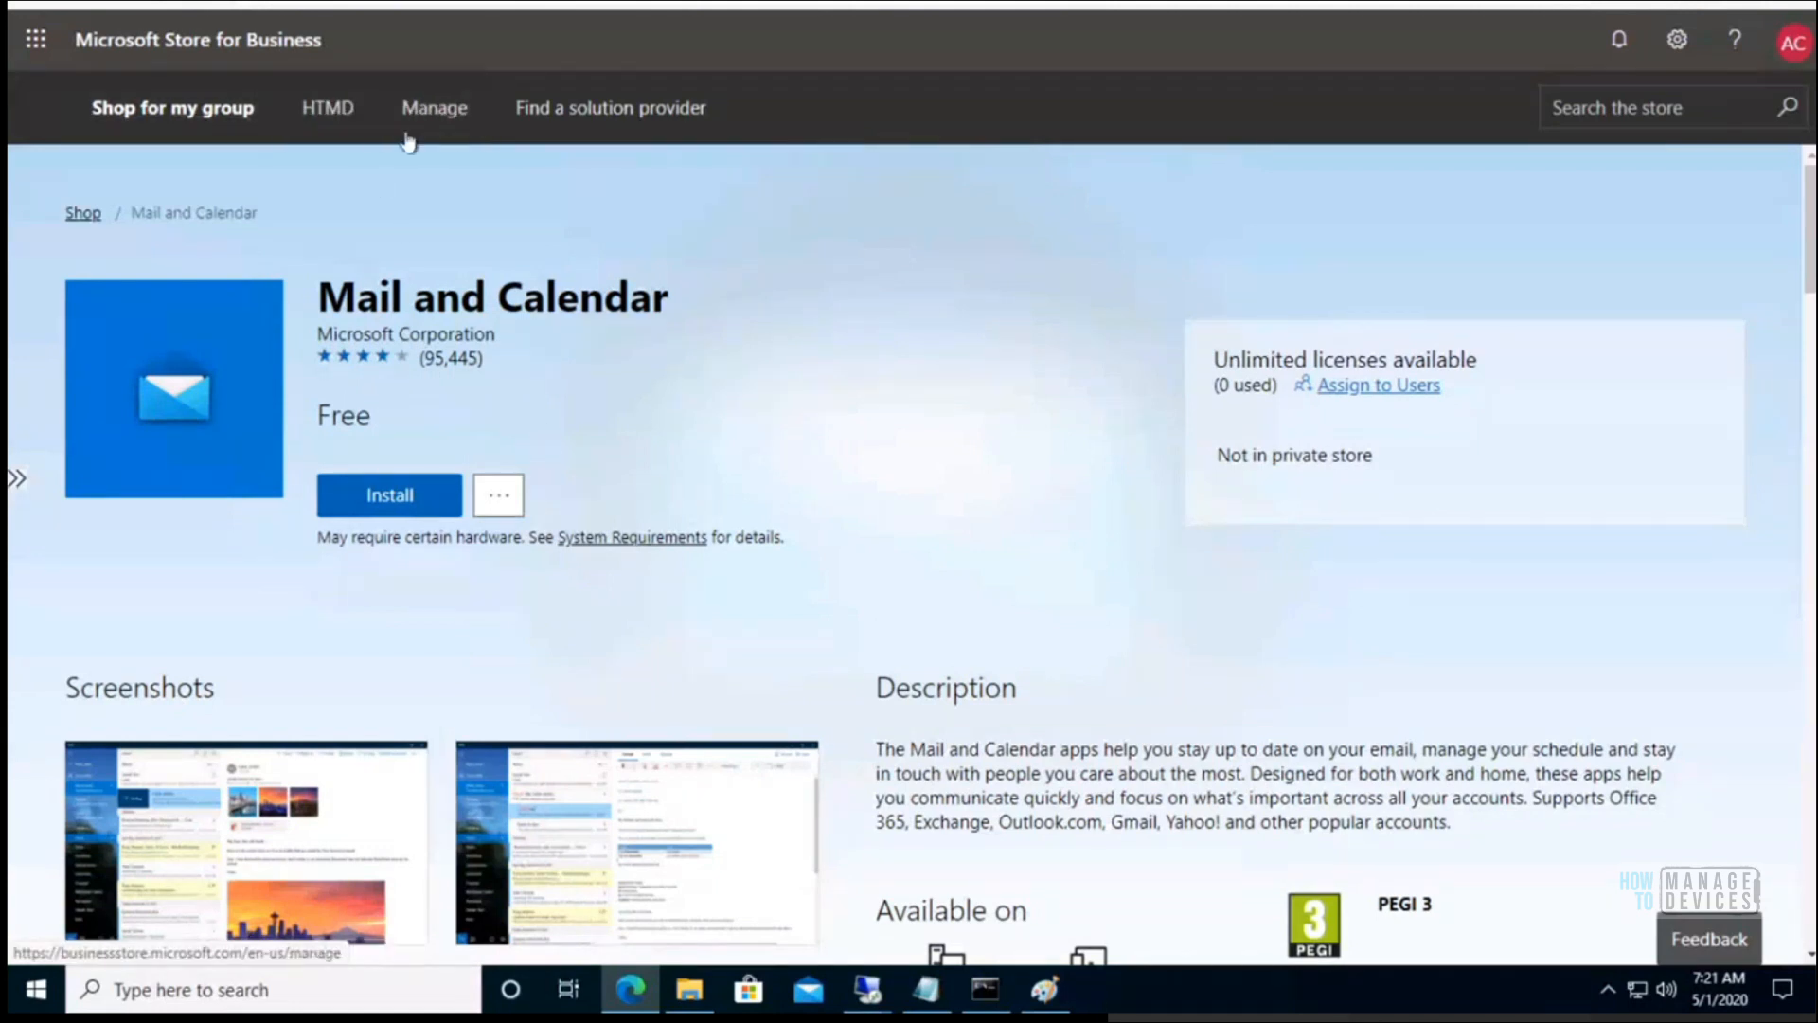
click(327, 110)
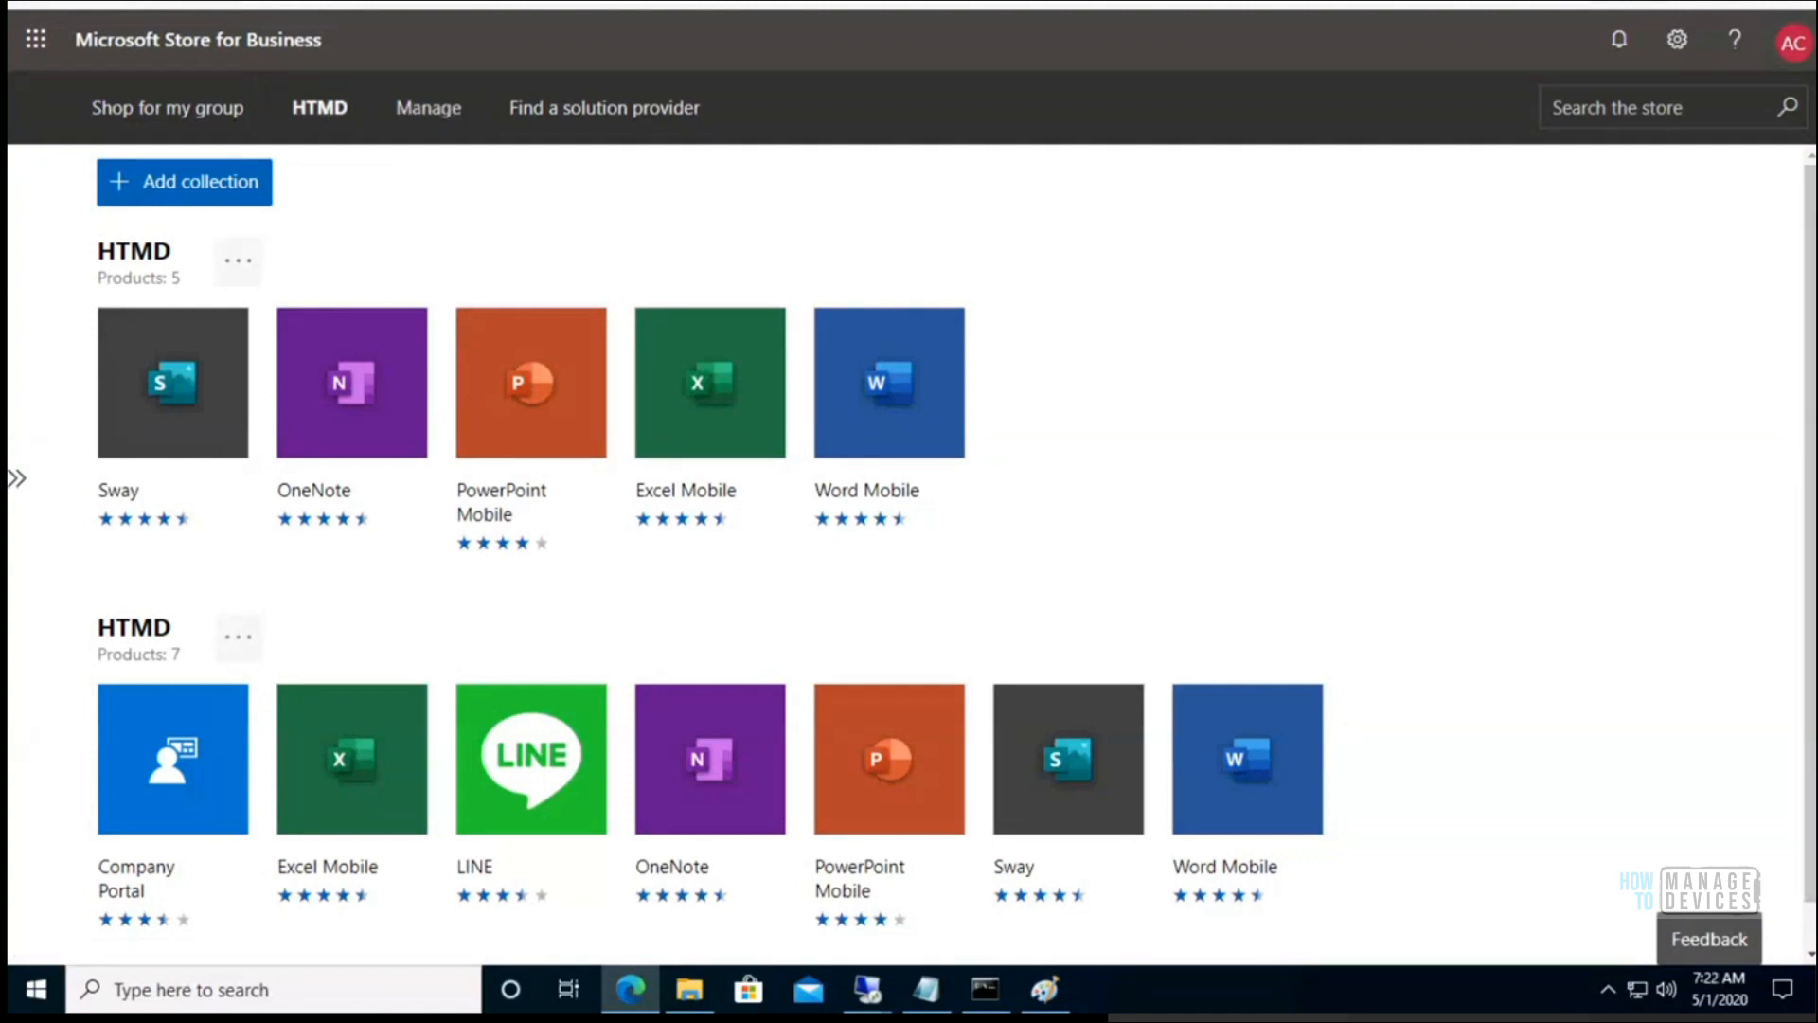
- Back in Endpoint Manager, reload the Microsoft Store for Business connector, sync the purchased apps and check the notifications
key(ctrl+shift+Tab)
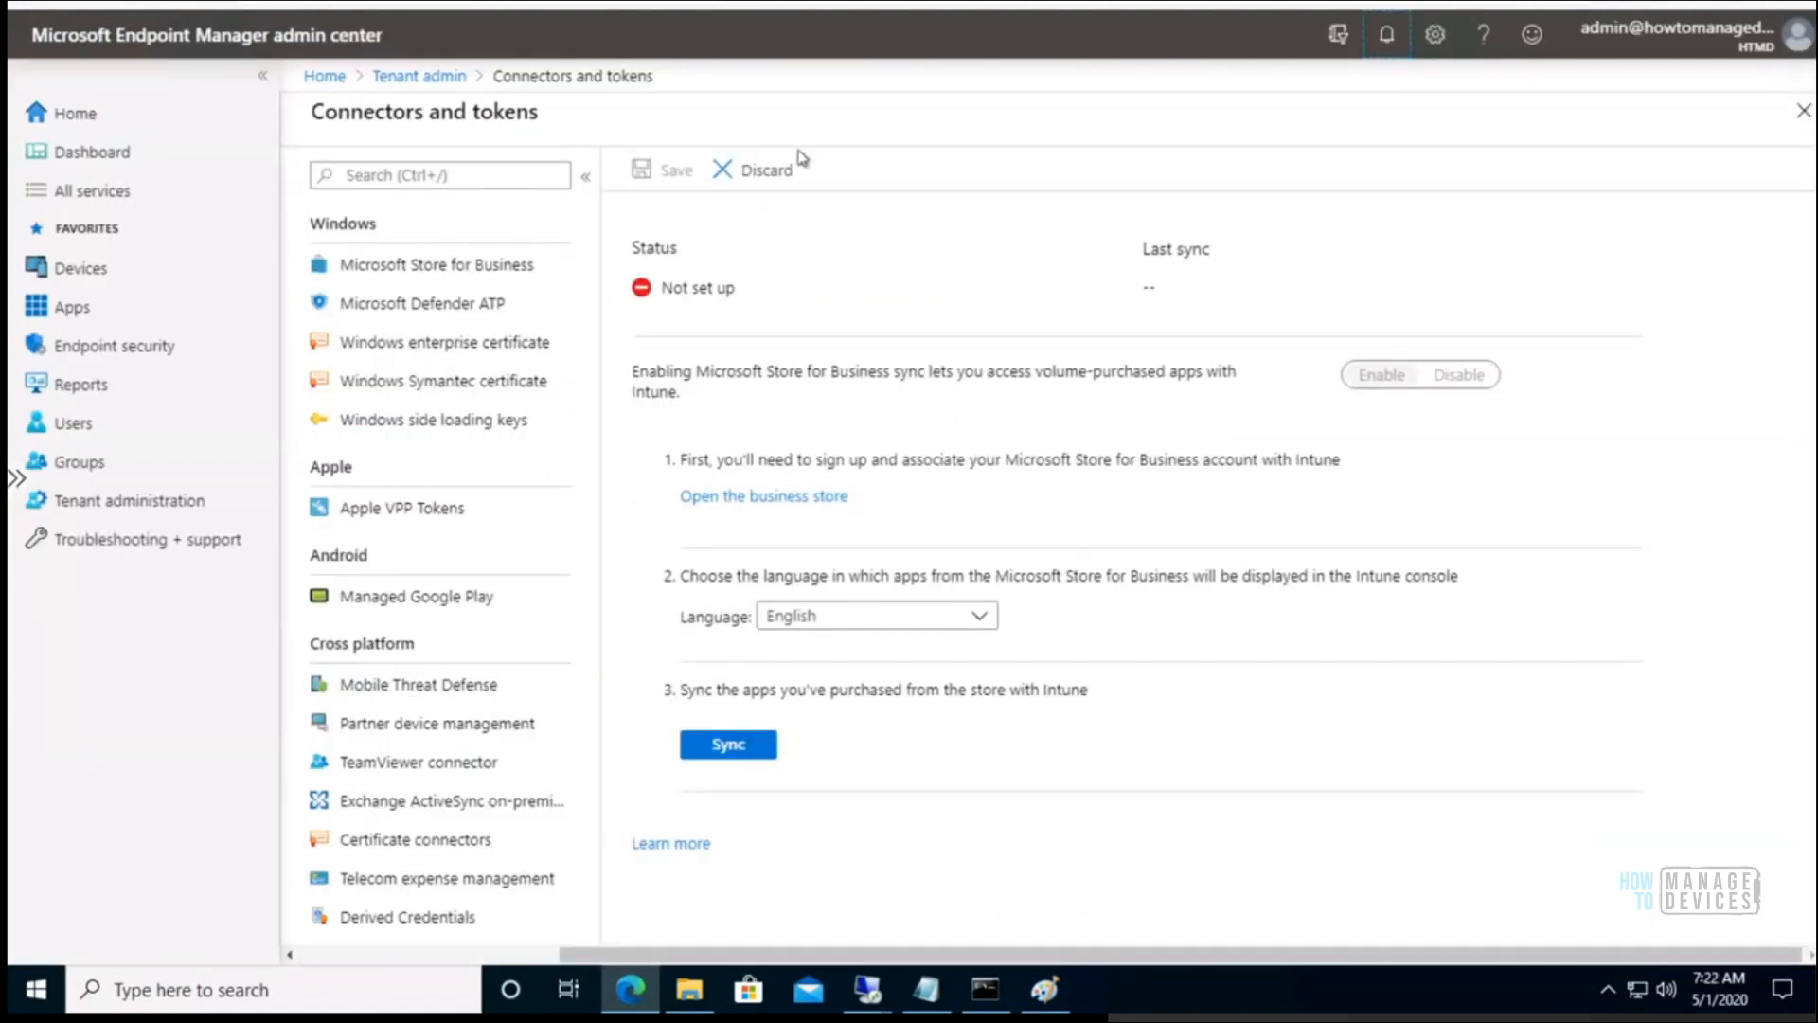
click(459, 276)
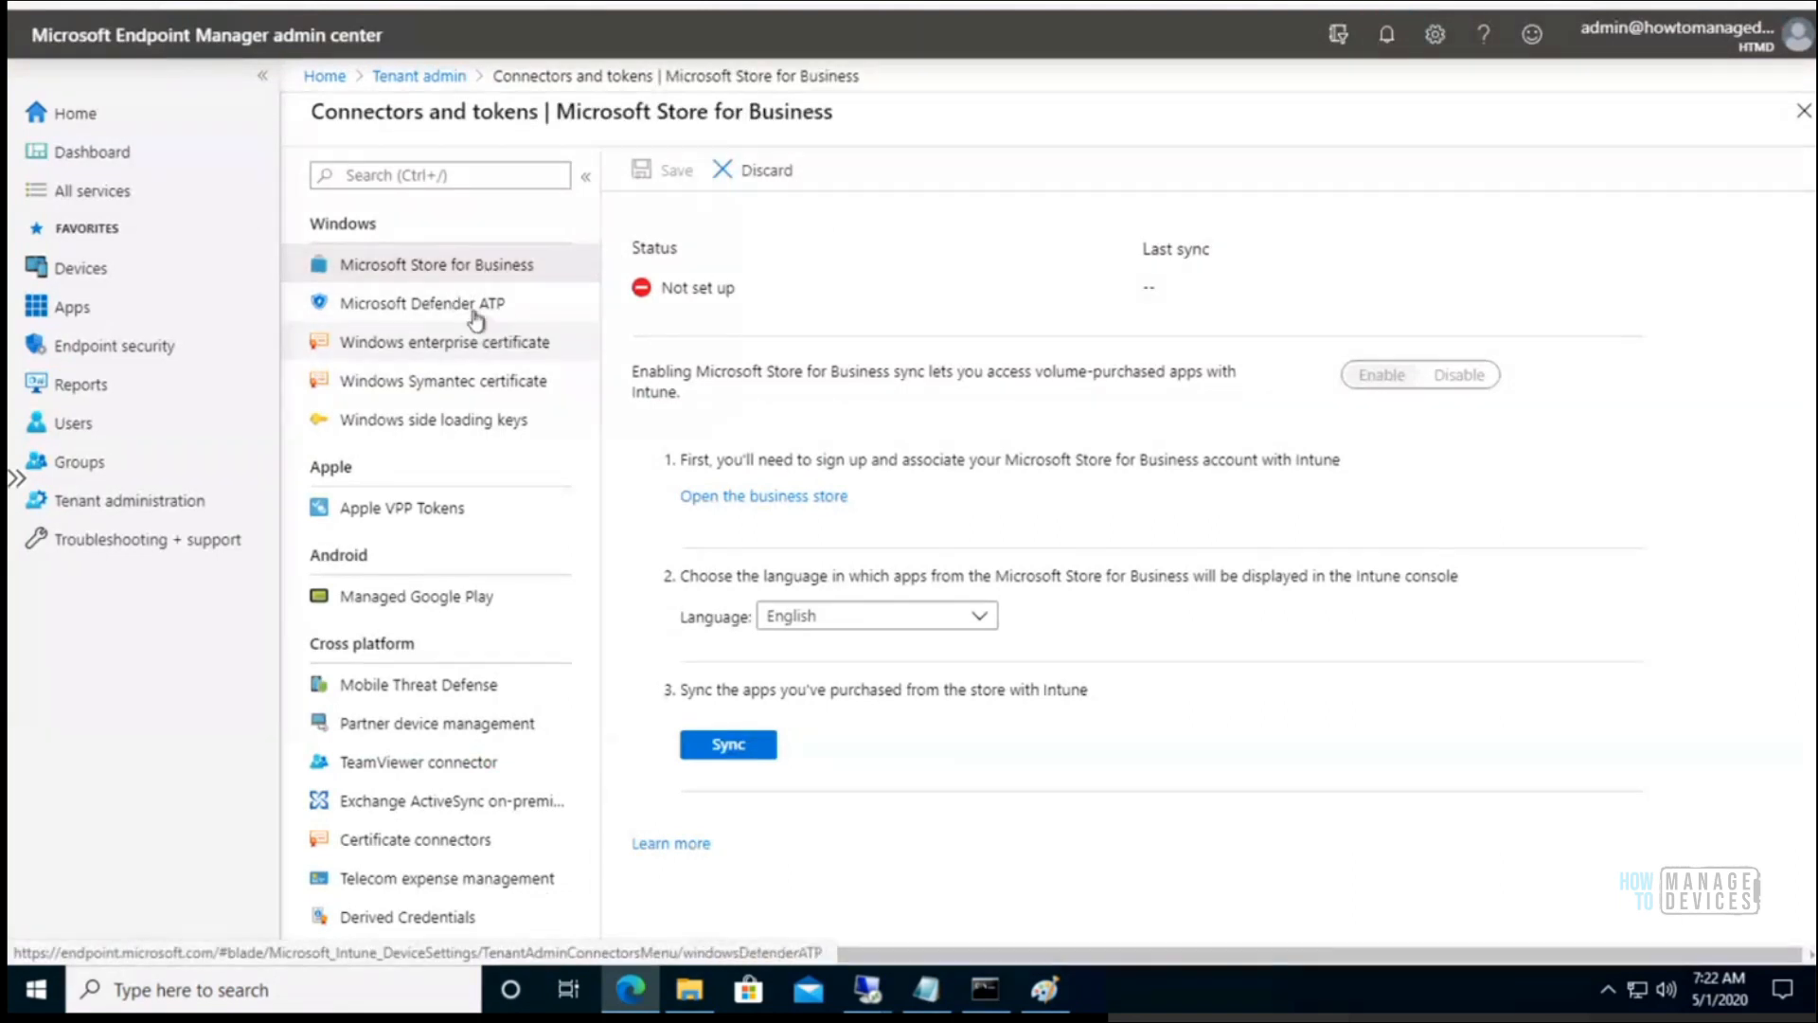
click(478, 305)
click(1033, 117)
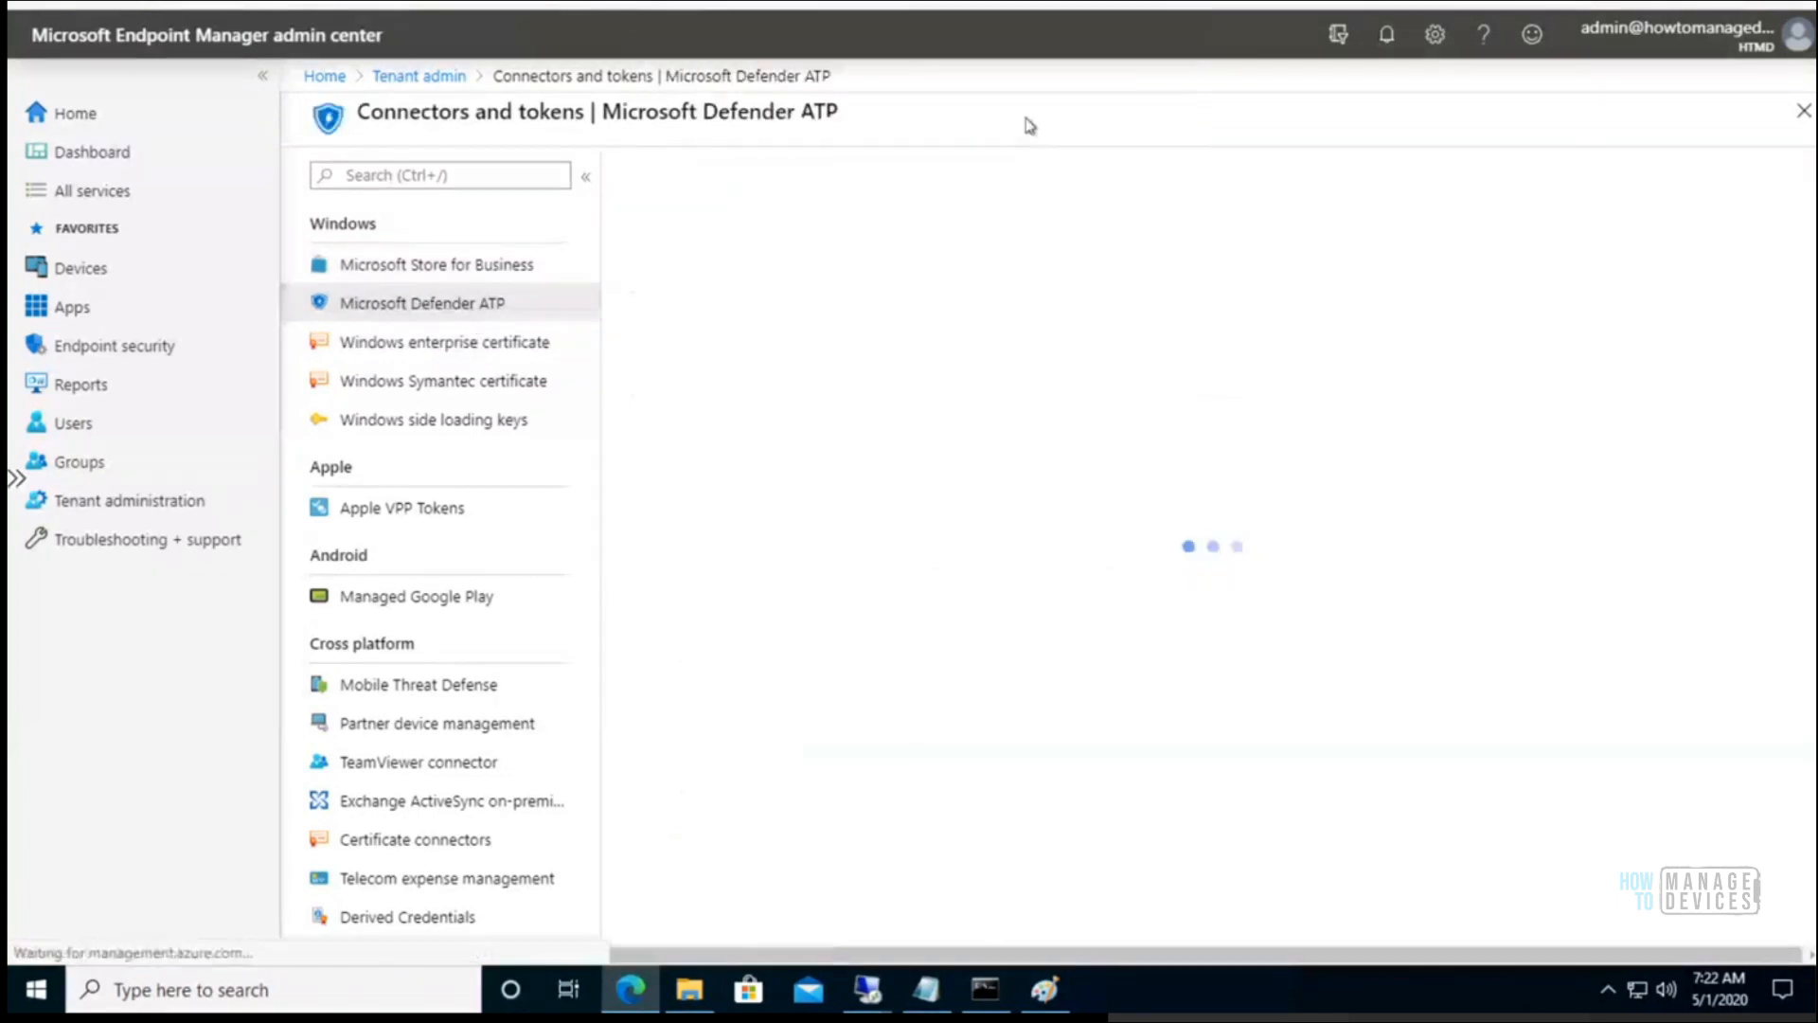
click(473, 274)
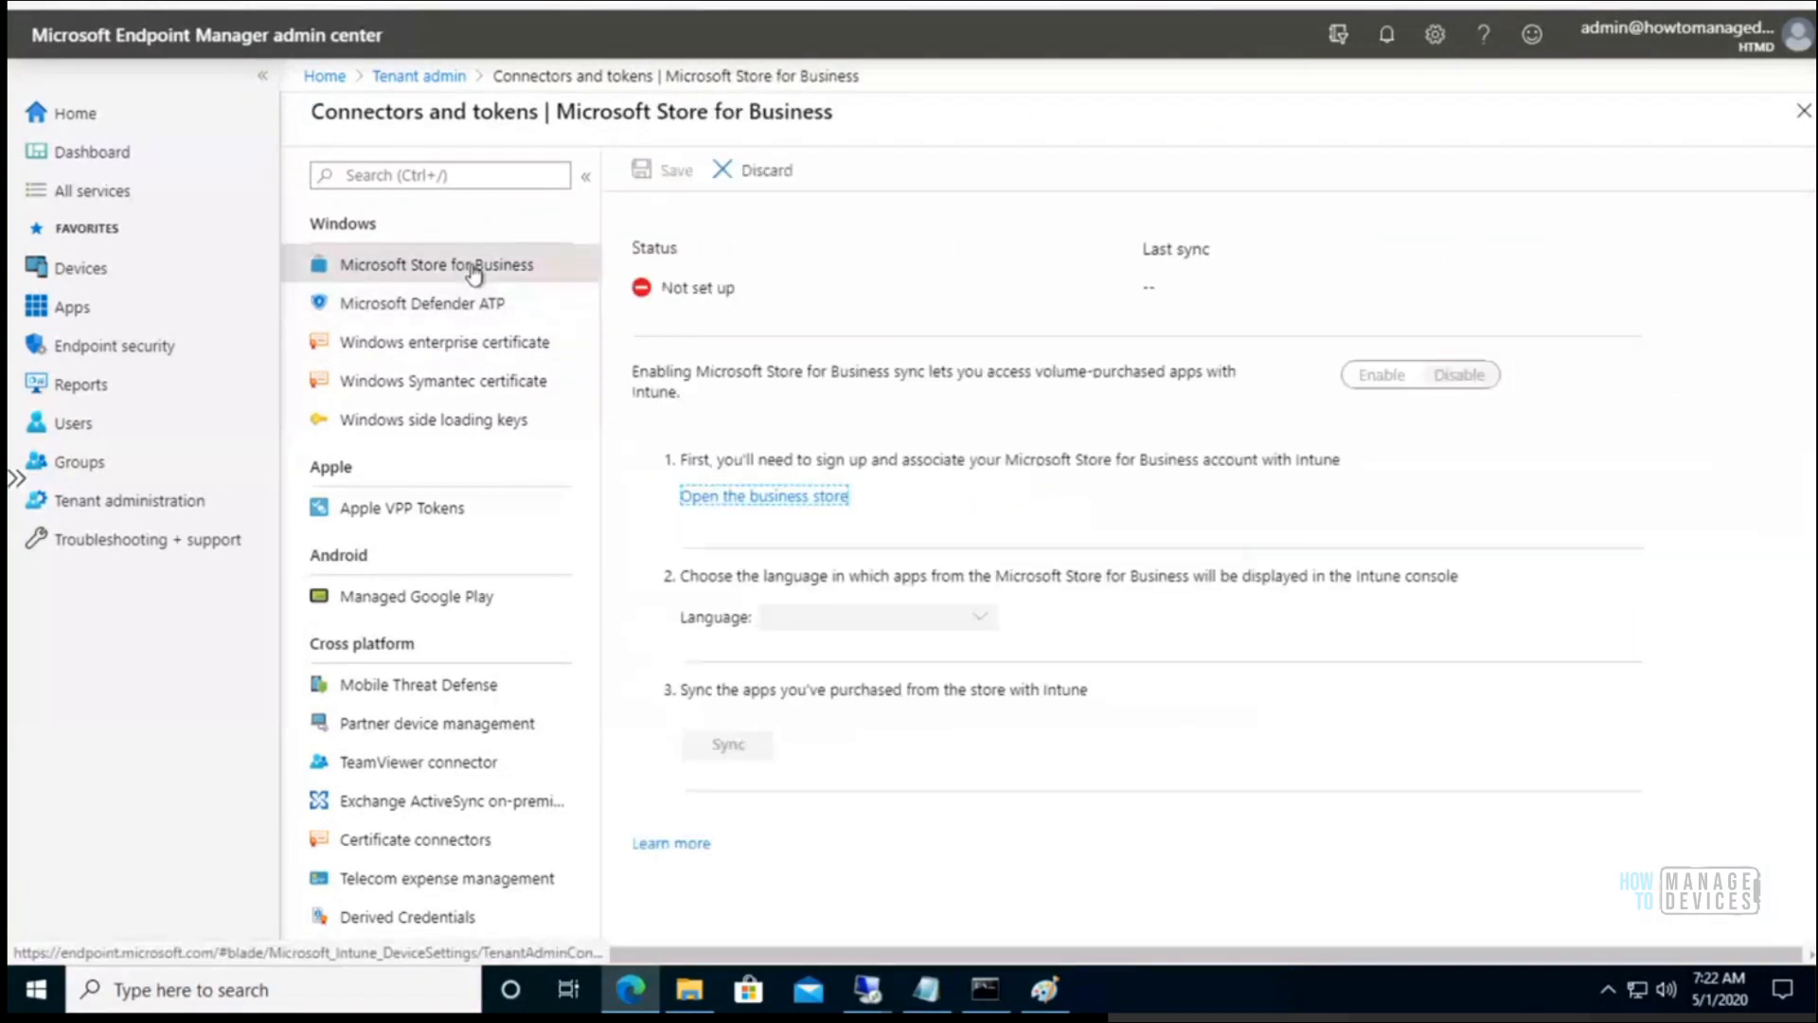
click(742, 747)
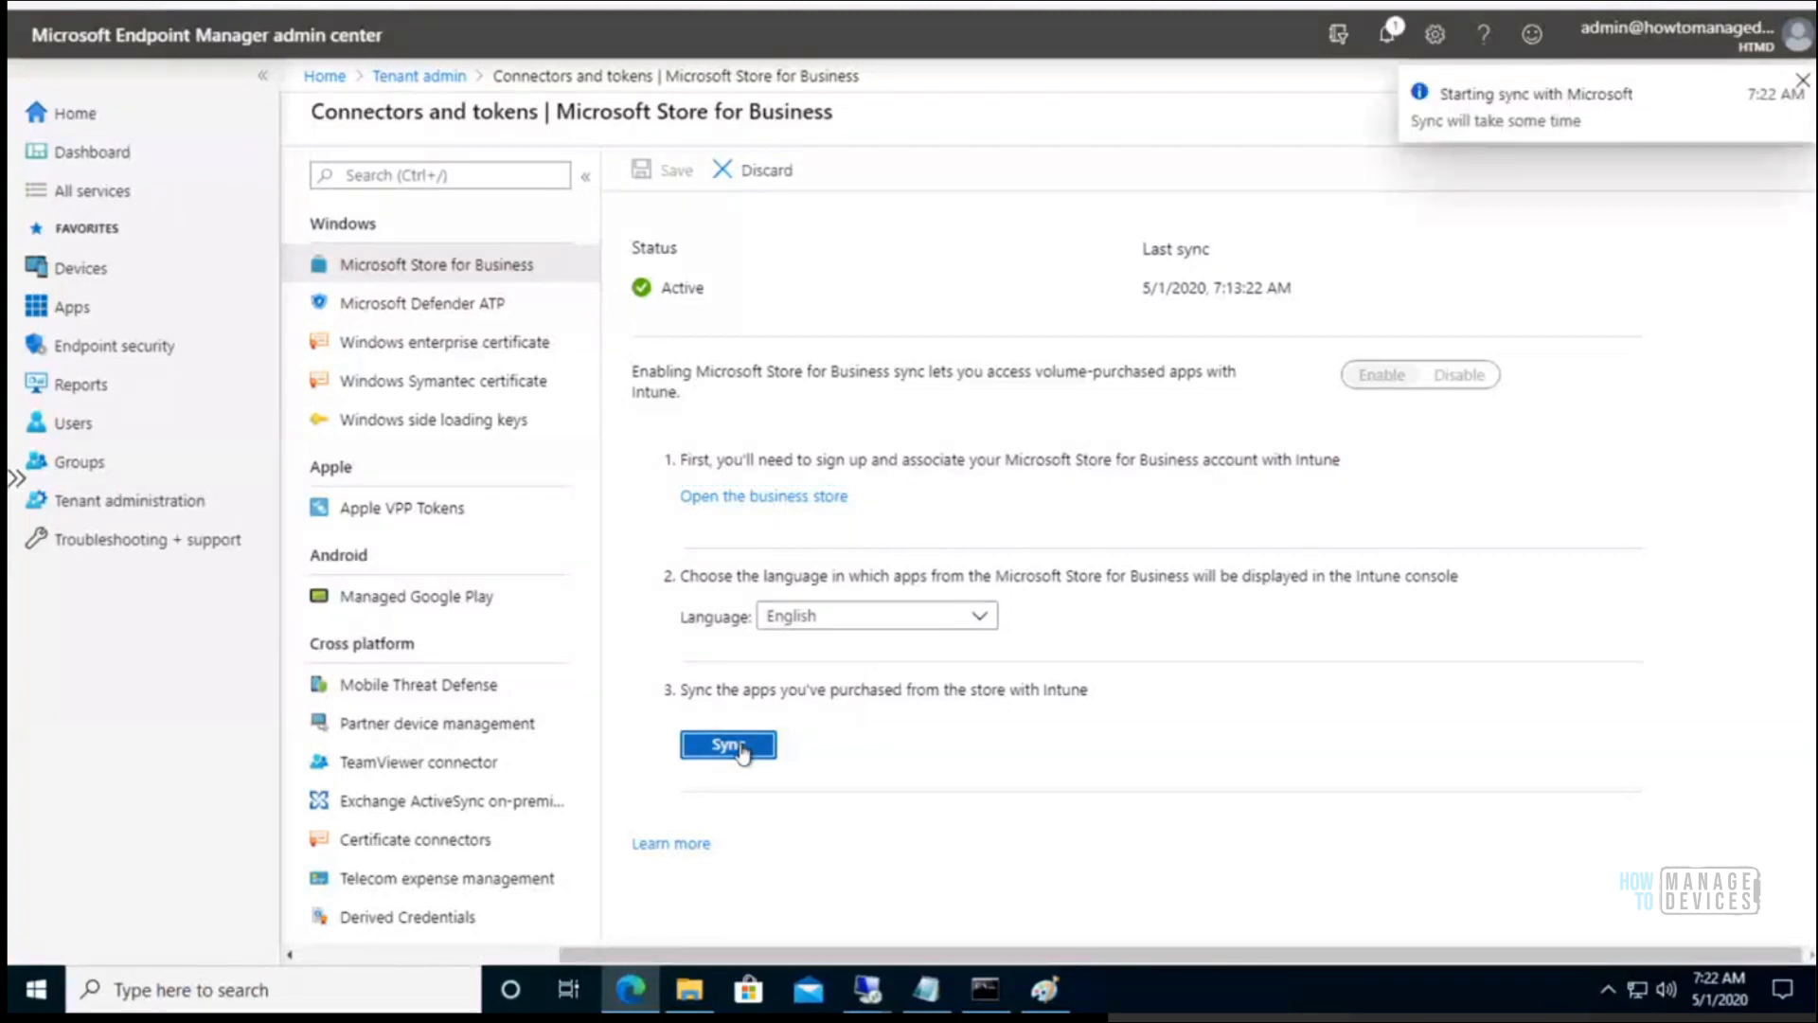
click(1394, 34)
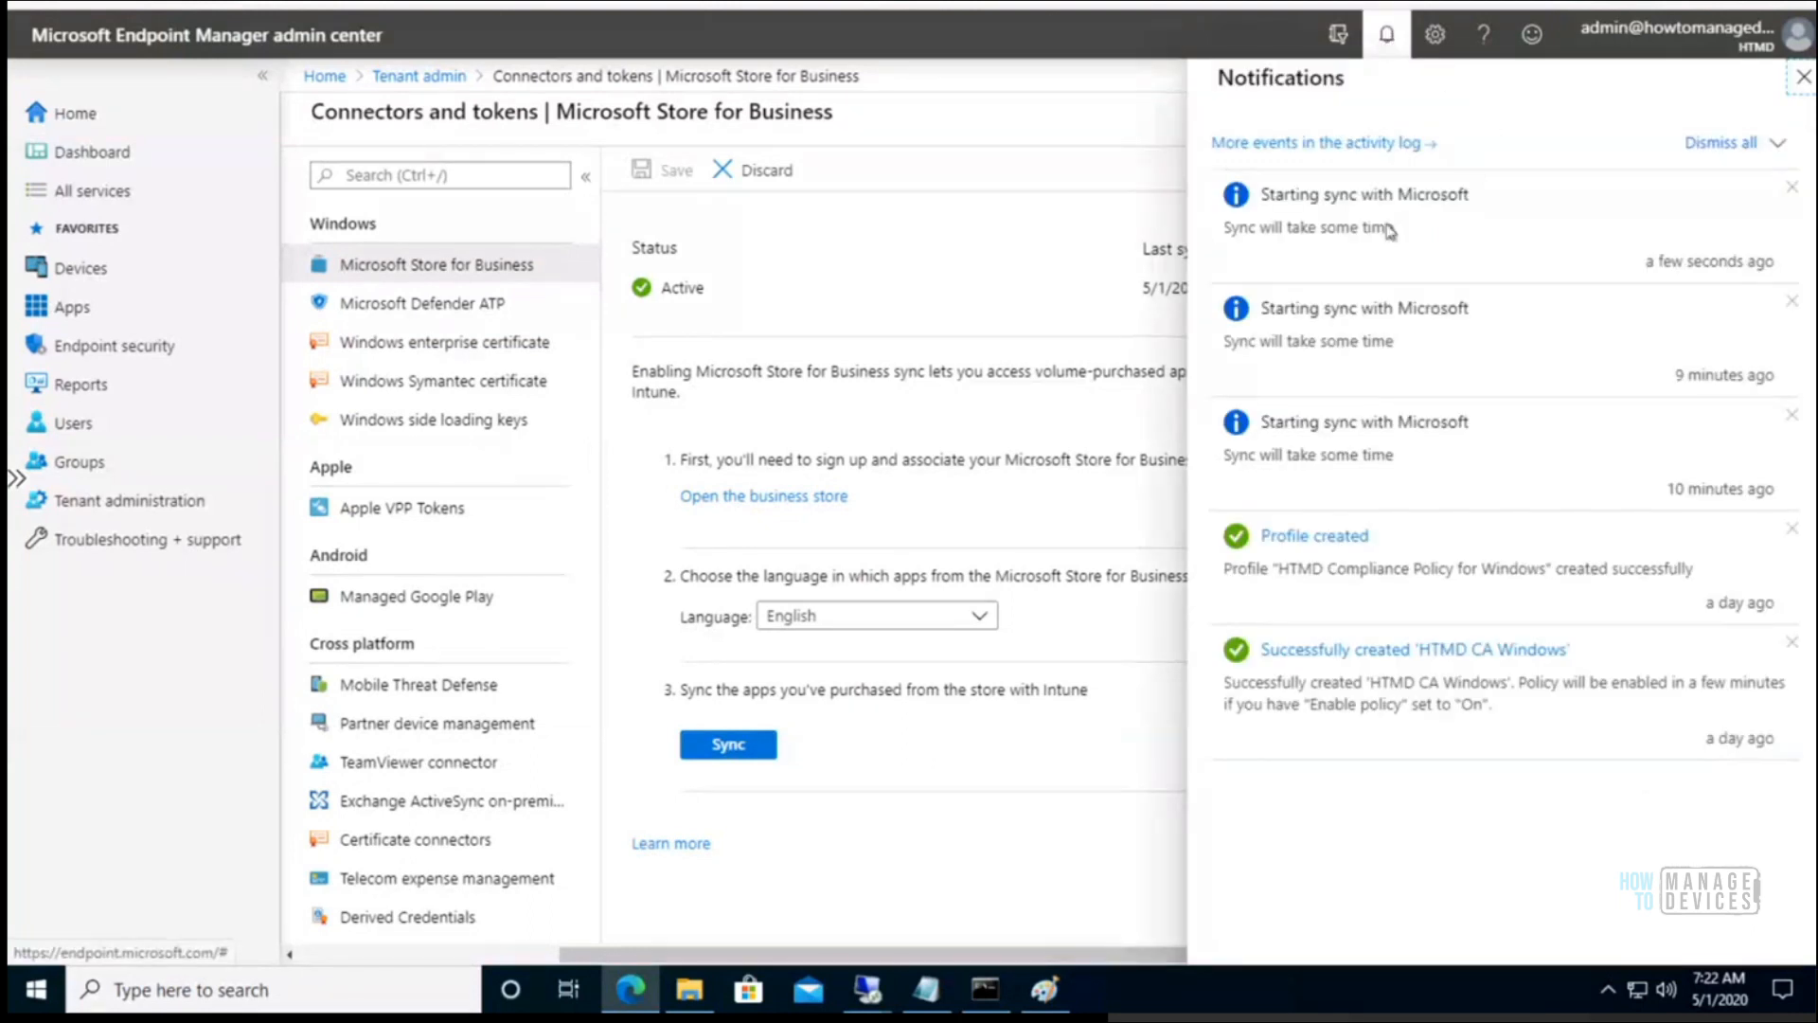
click(1798, 78)
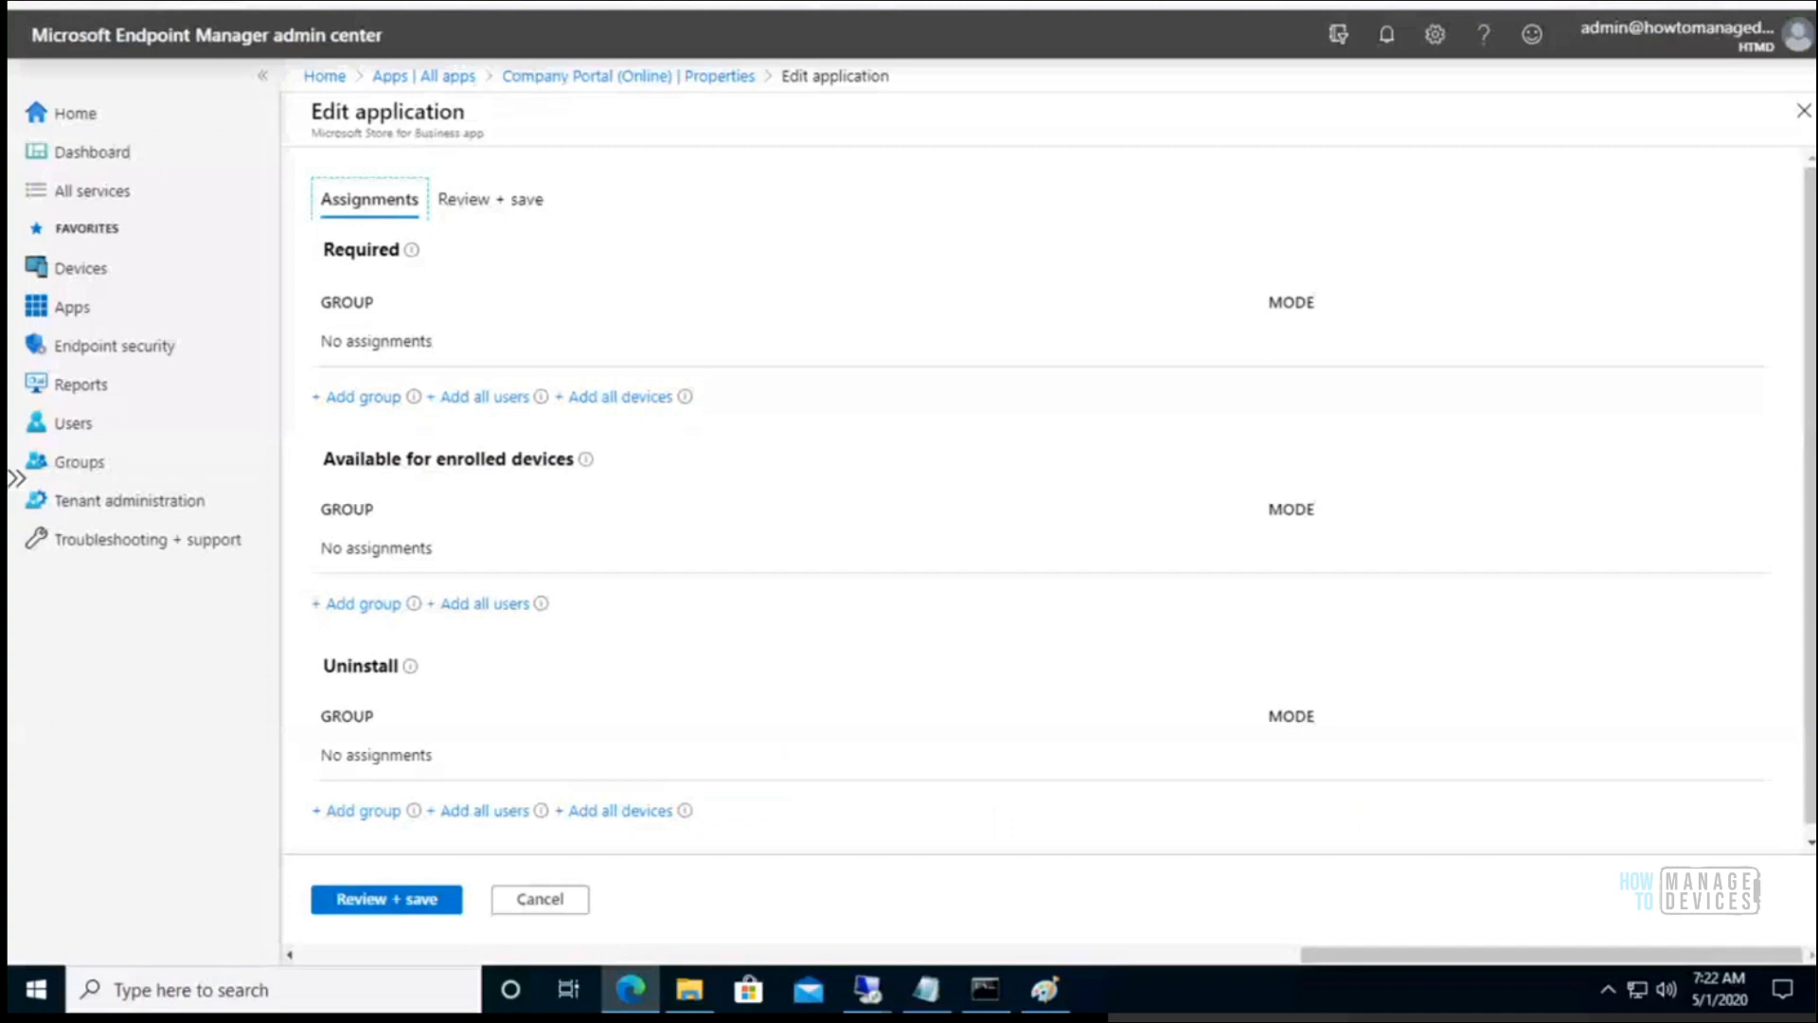
- Open the Endpoint Manager admin center in a new browser tab and check the Microsoft Store for Business connector's status and last sync
key(ctrl+t)
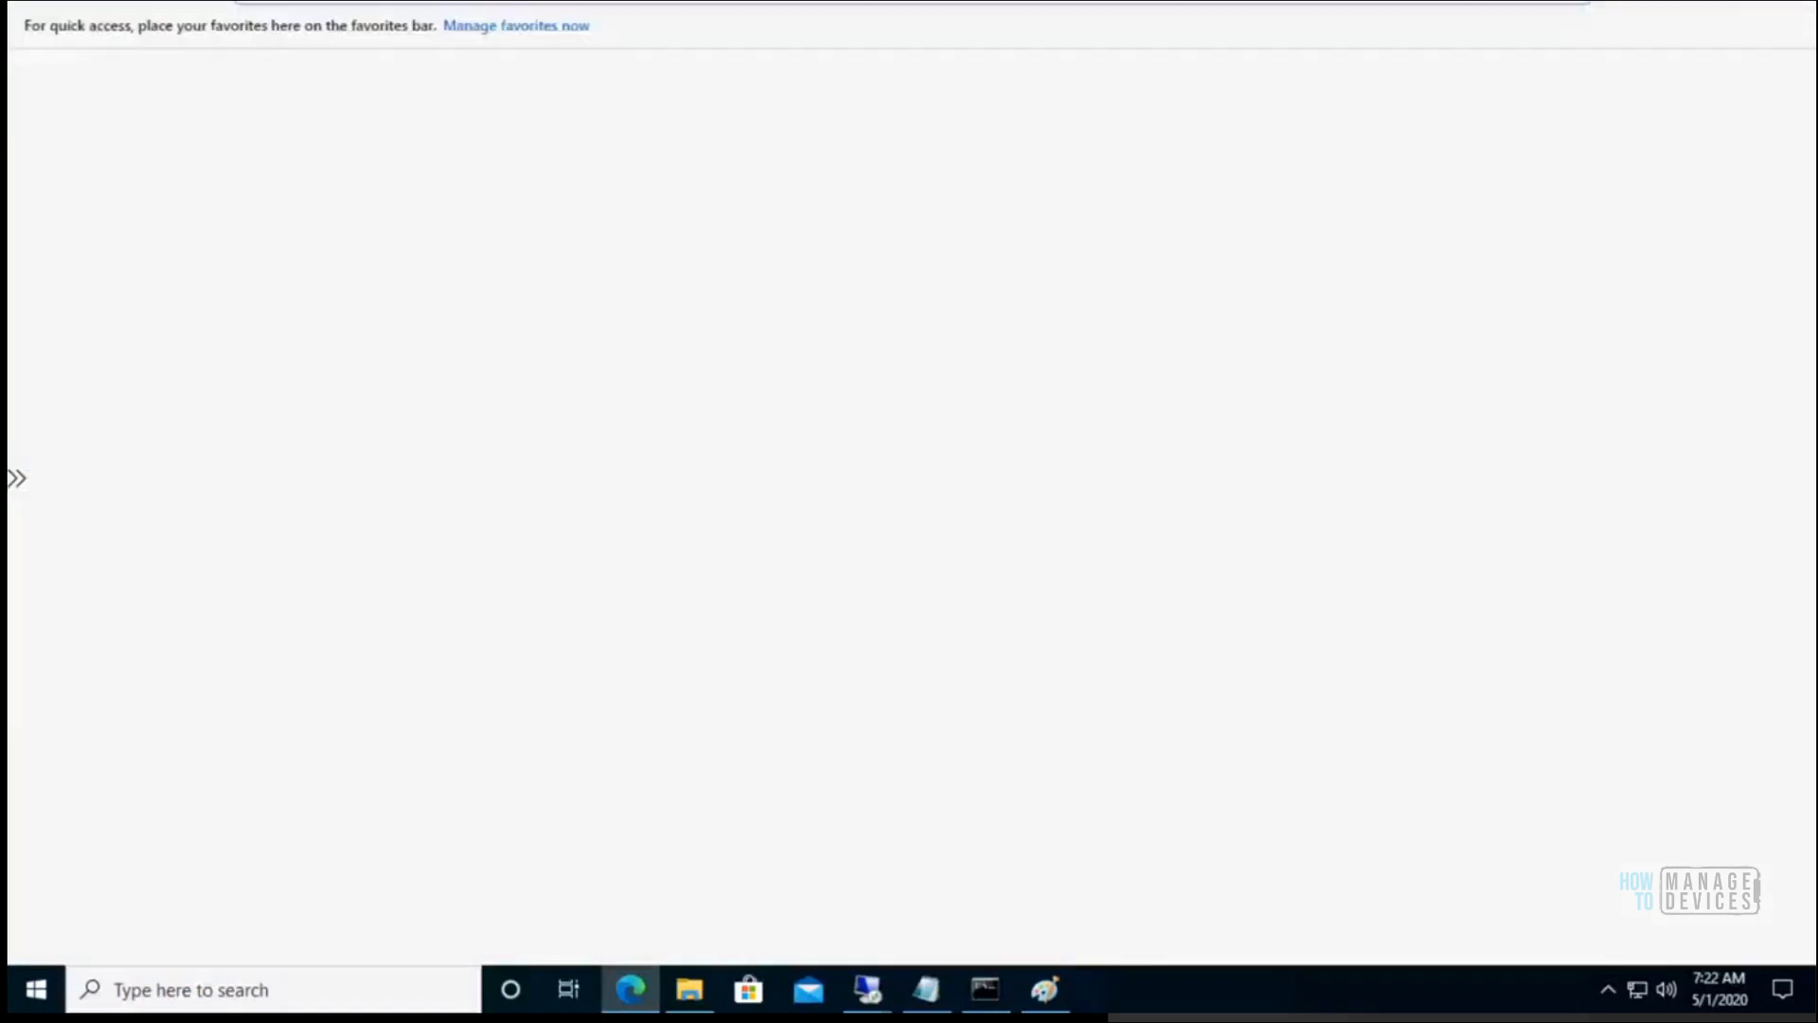
text(end)
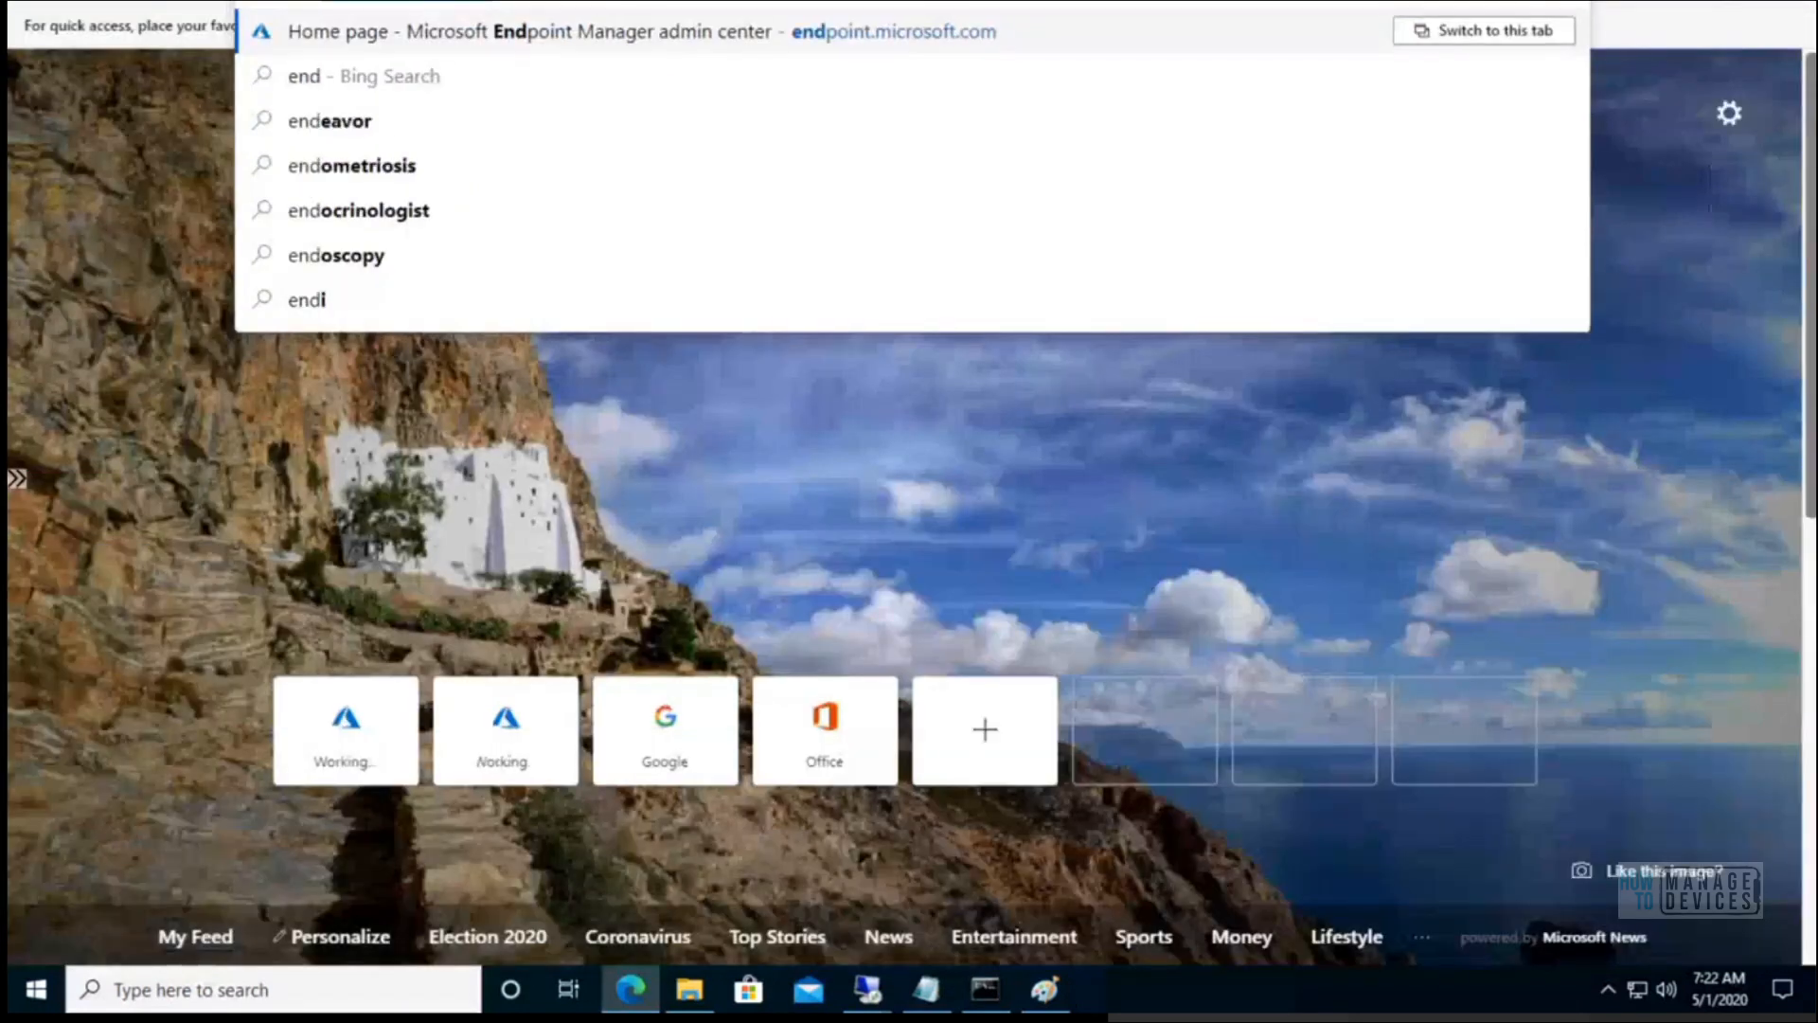
key(Return)
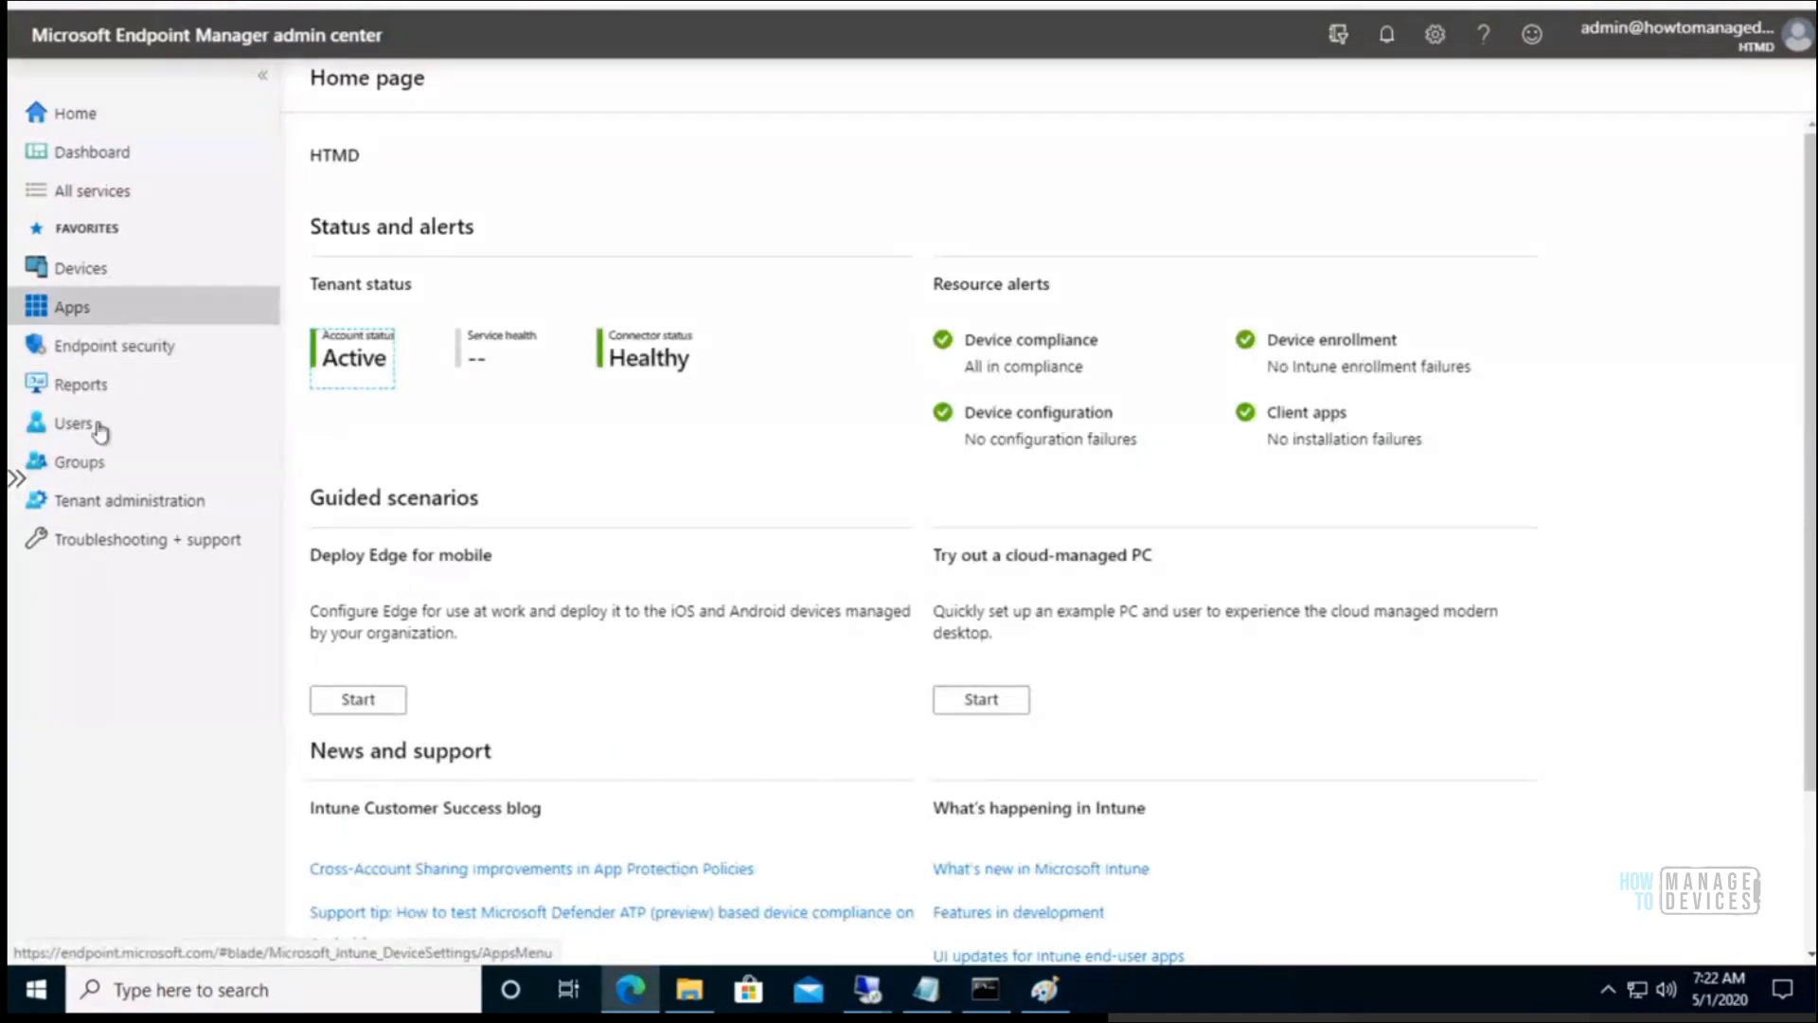
click(109, 499)
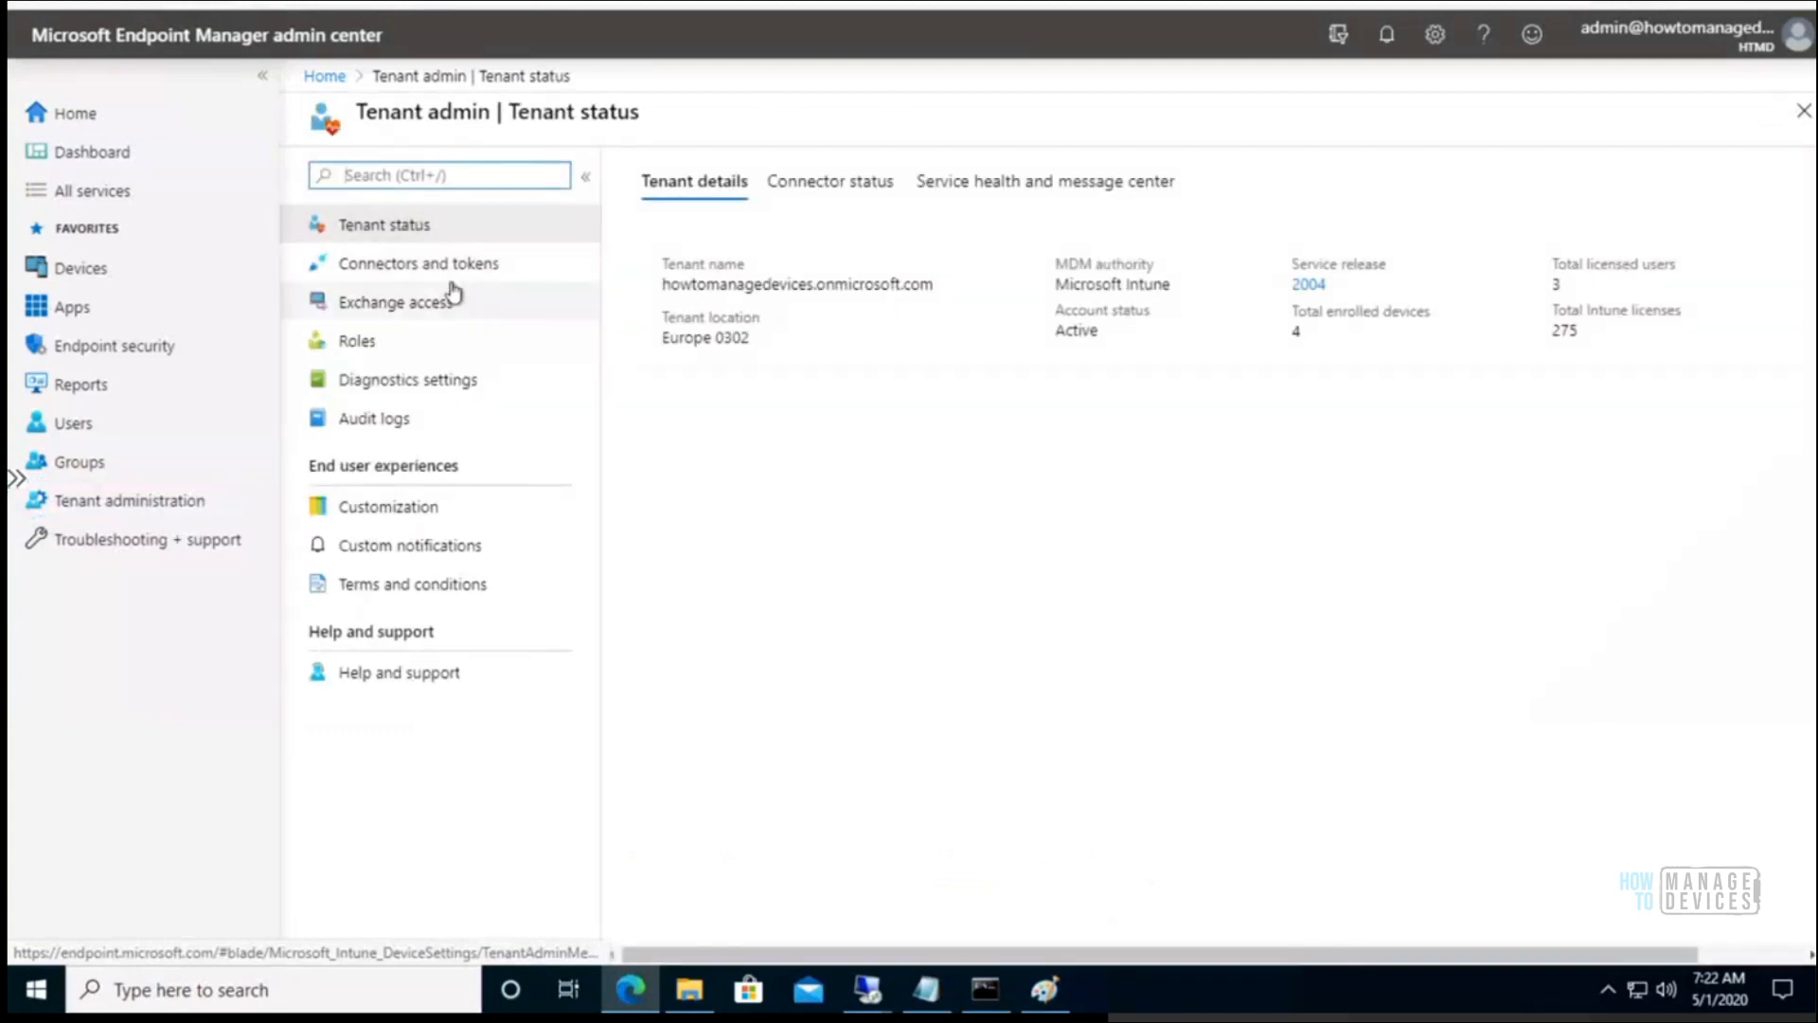
click(456, 276)
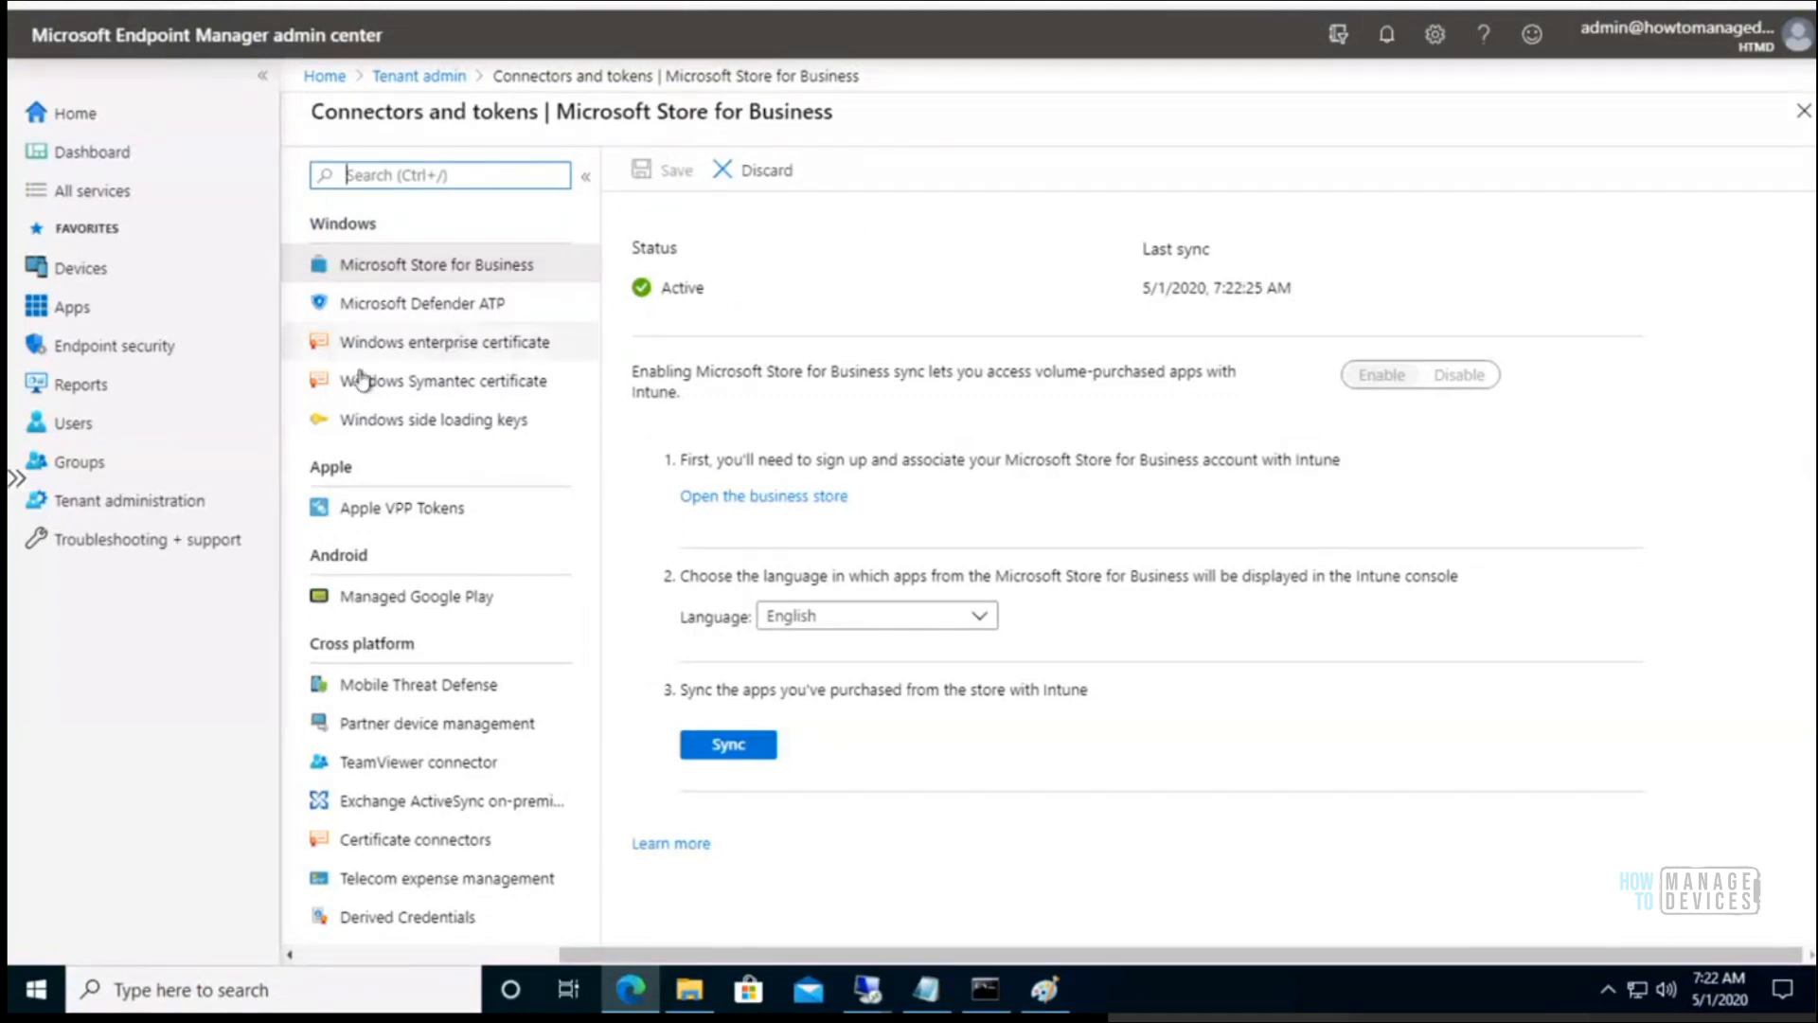
- View the list of all apps and open Mail and Calendar (Online)
click(76, 308)
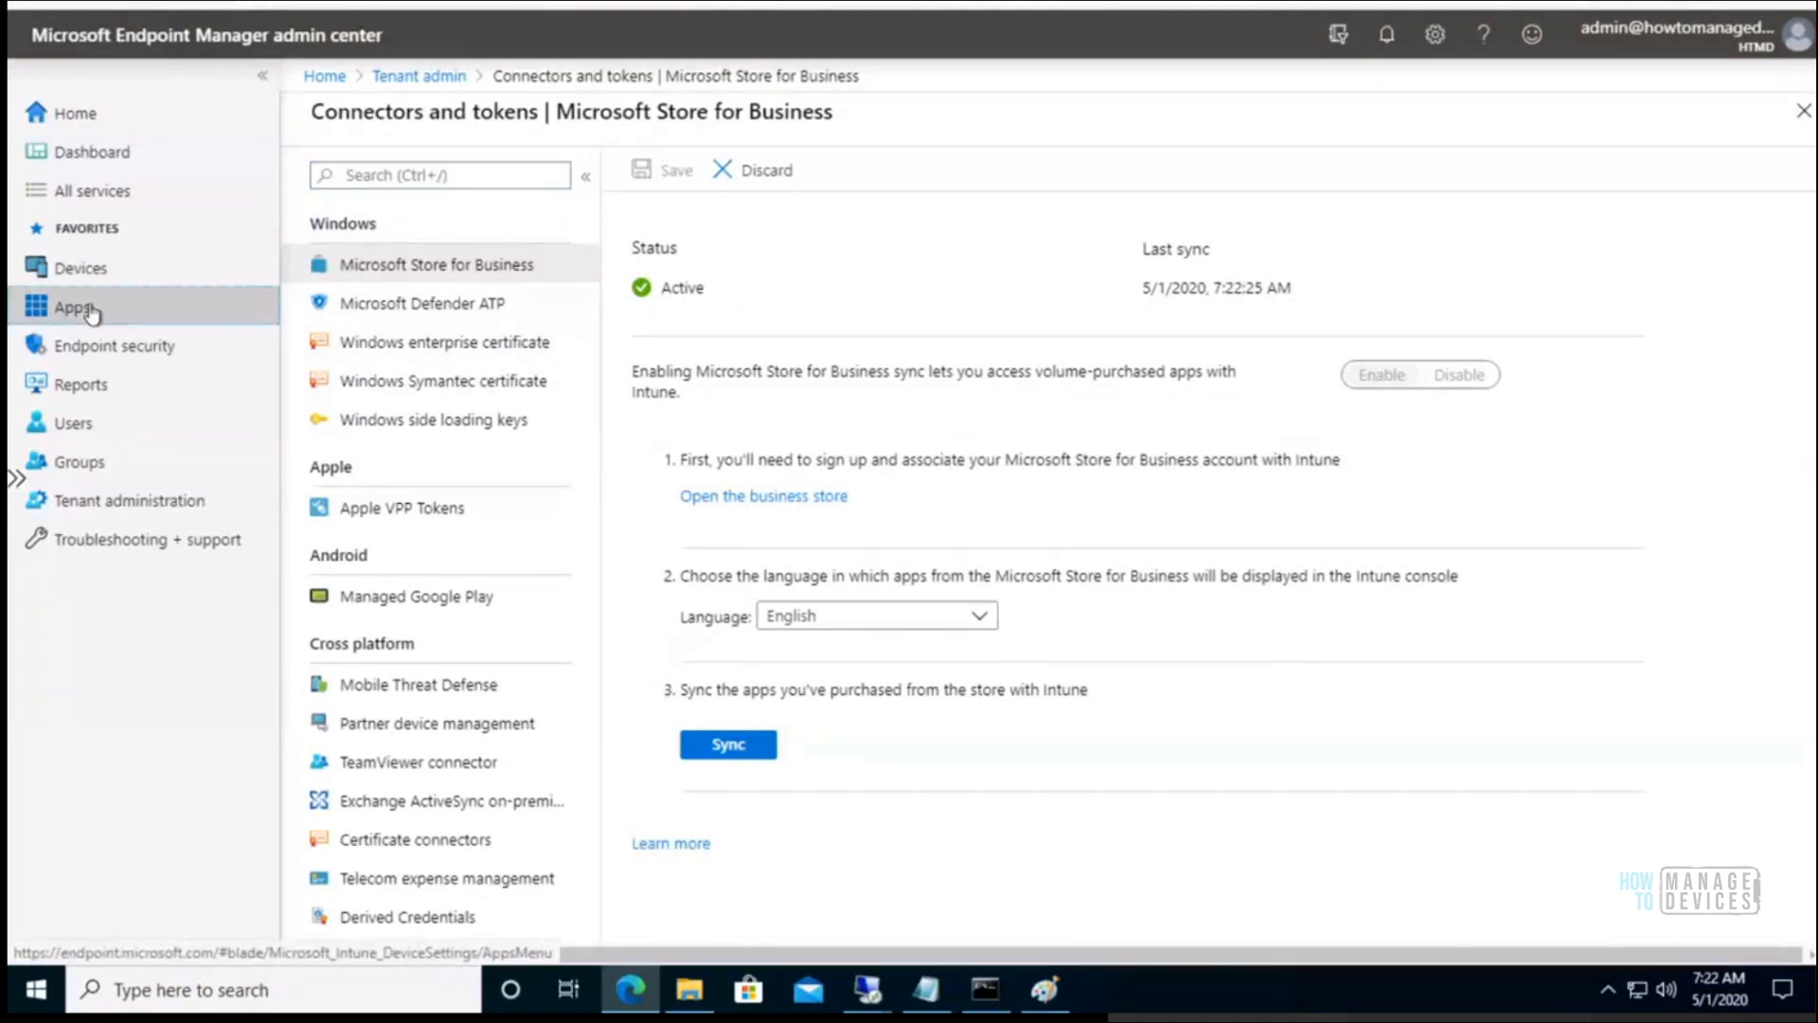
click(379, 267)
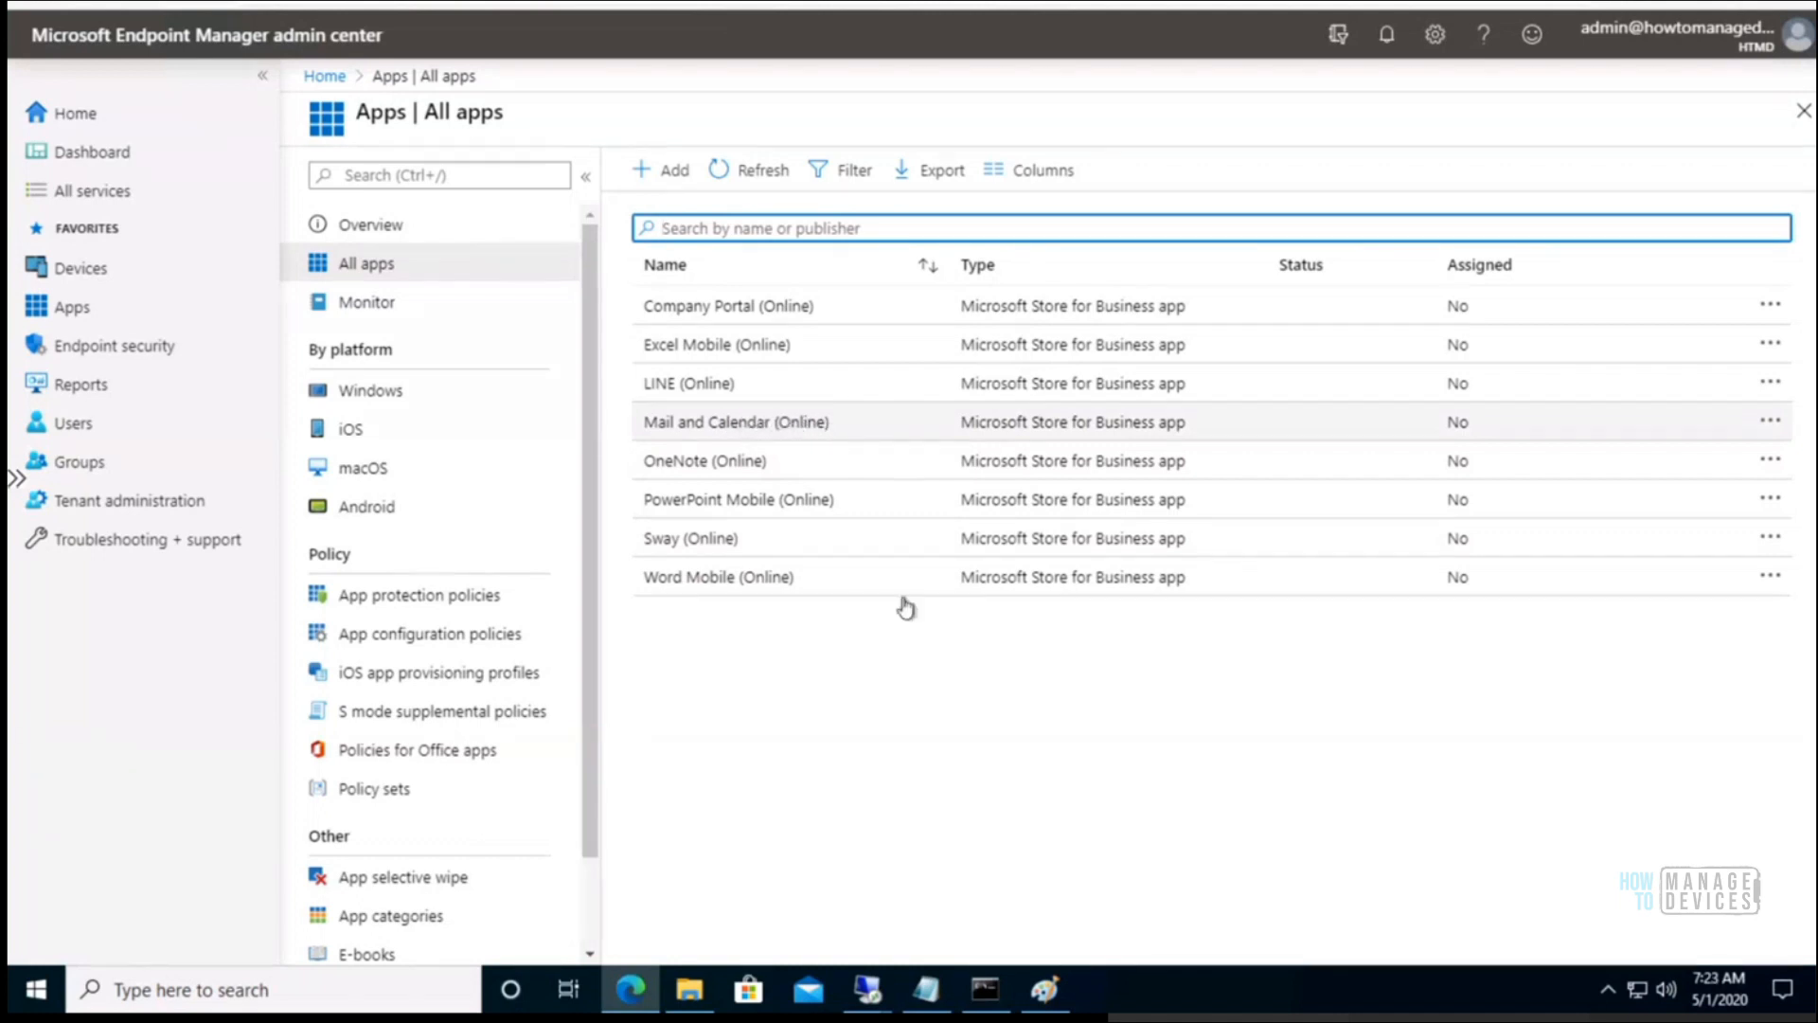
click(778, 428)
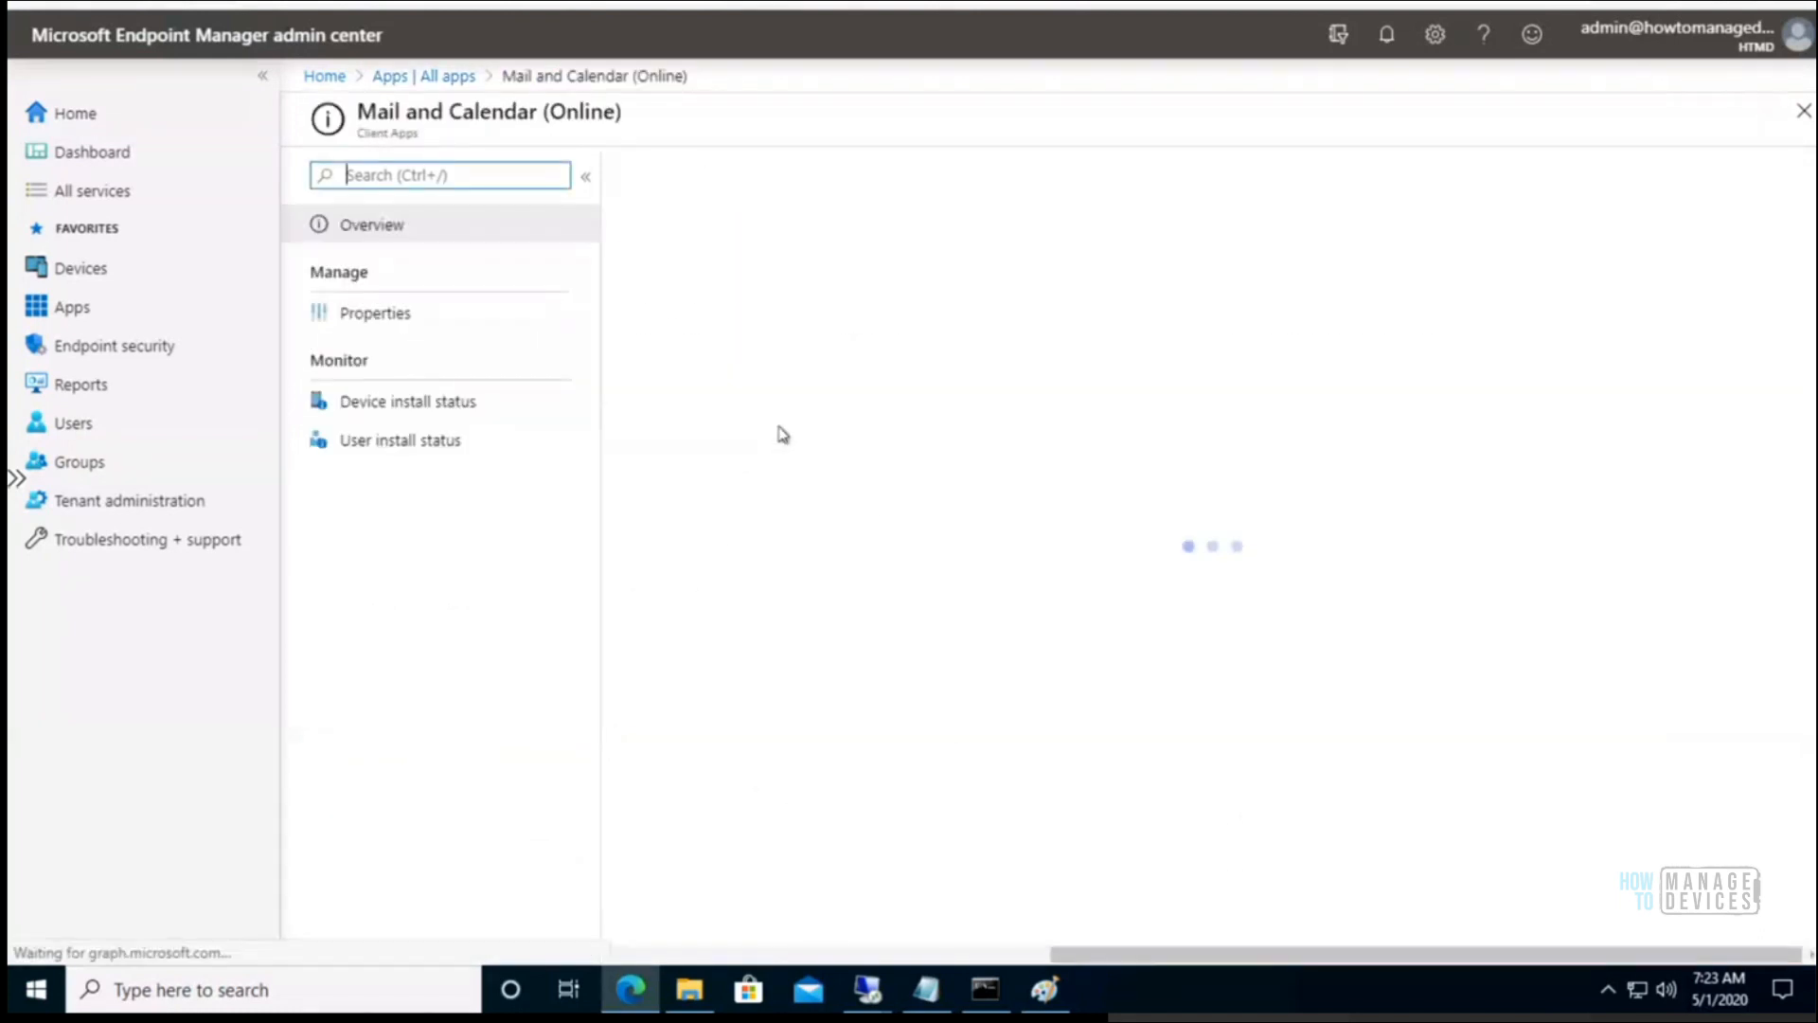
- Review the properties of Mail and Calendar (Online) and open its assignments for editing
click(377, 313)
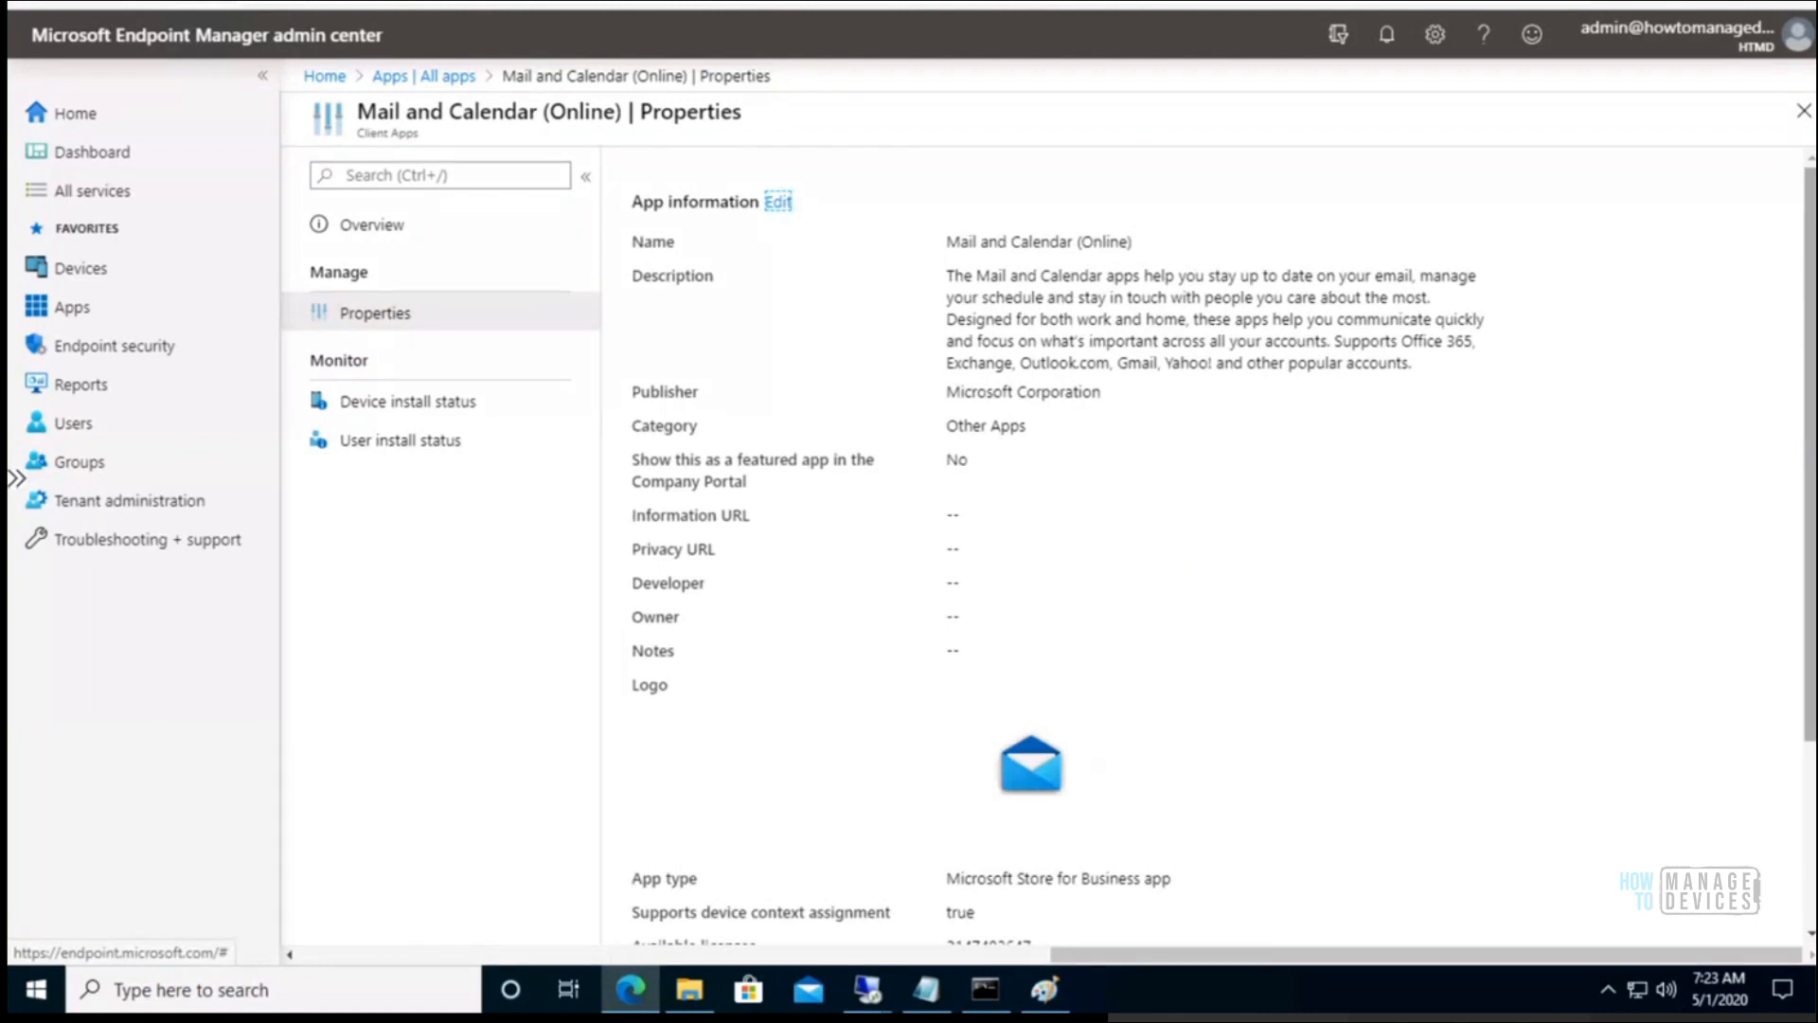
scroll(957, 706, down, 3)
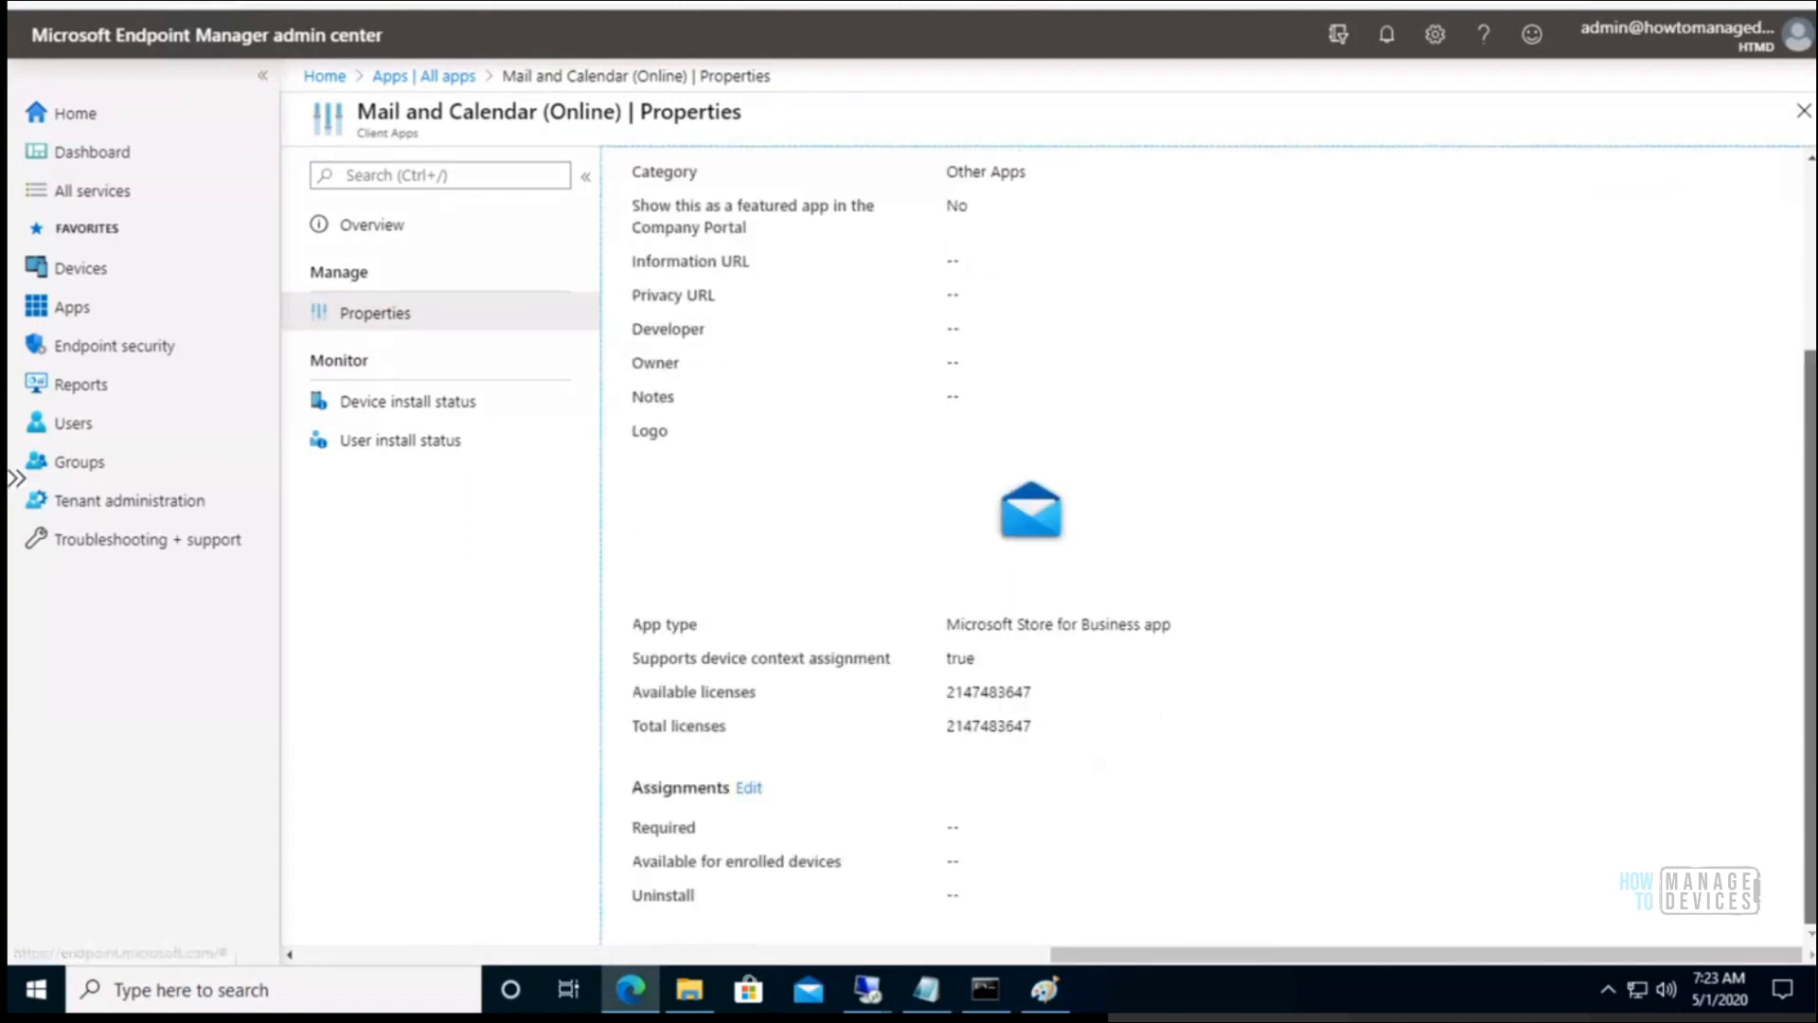
click(749, 788)
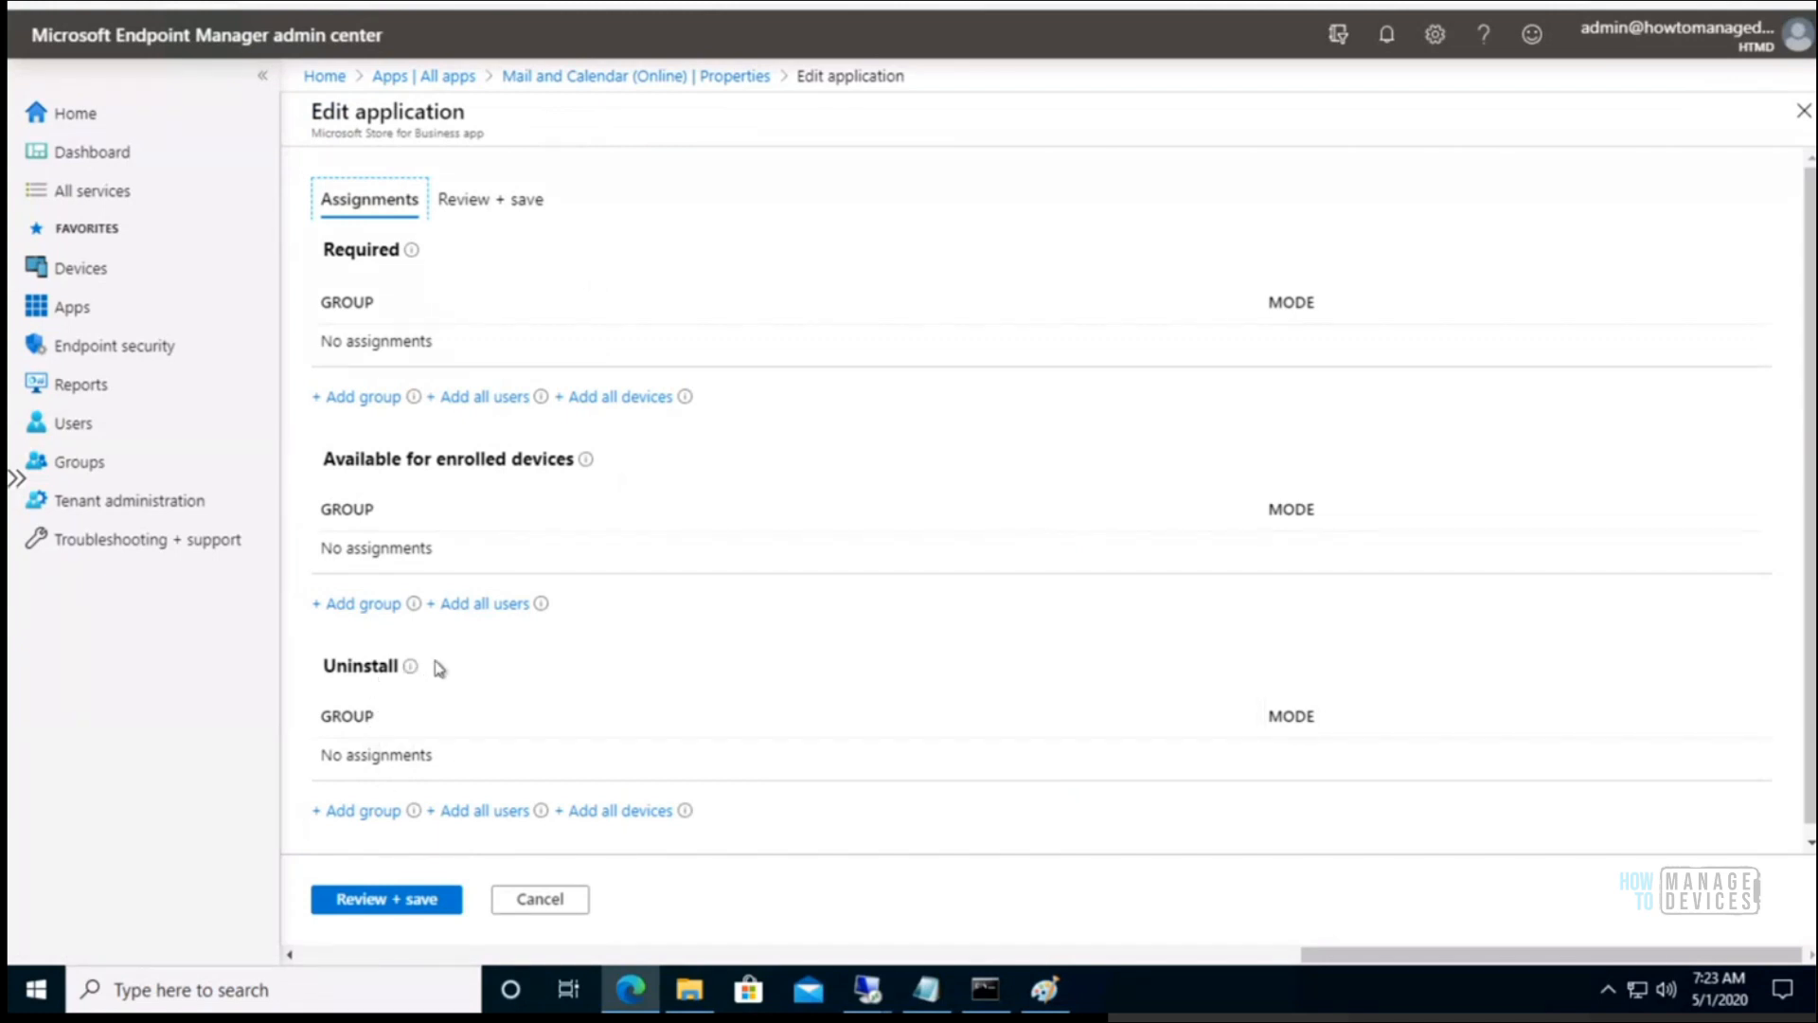
- Add the HTMD-Windows Devices group to the Uninstall assignments of Mail and Calendar (Online), then review and save the change
click(369, 813)
click(1212, 151)
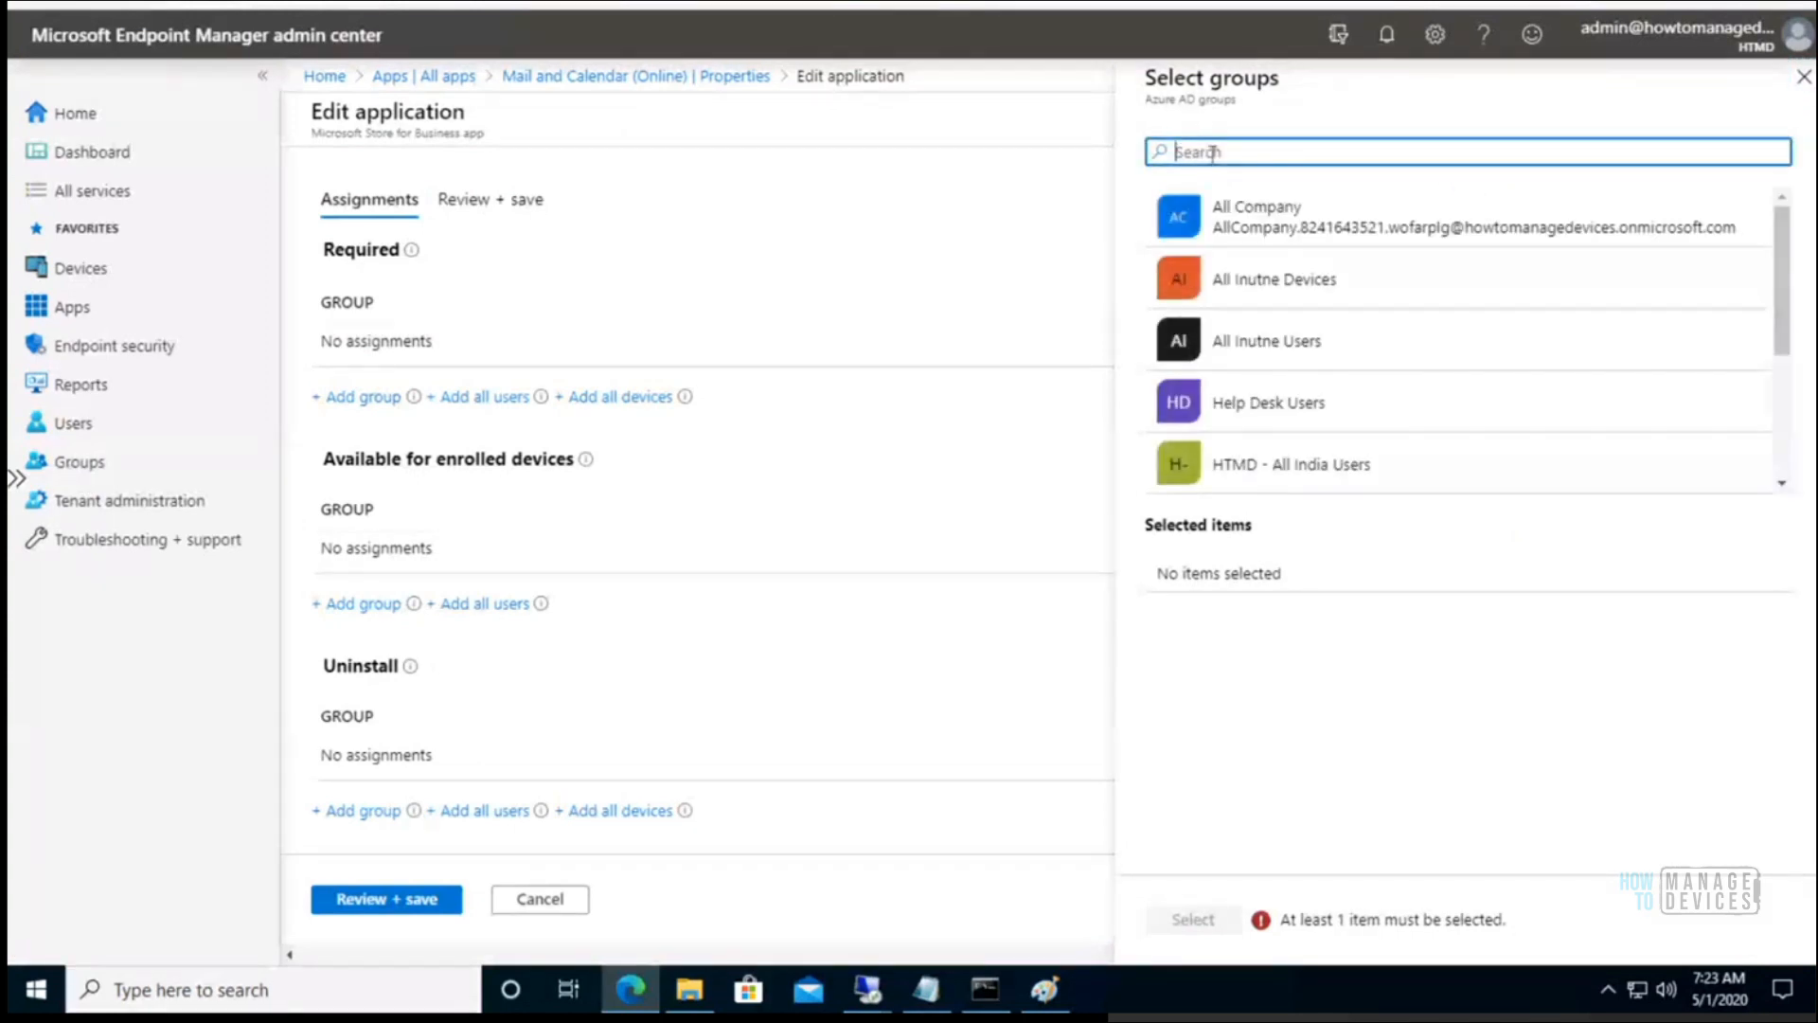
text(HTMD)
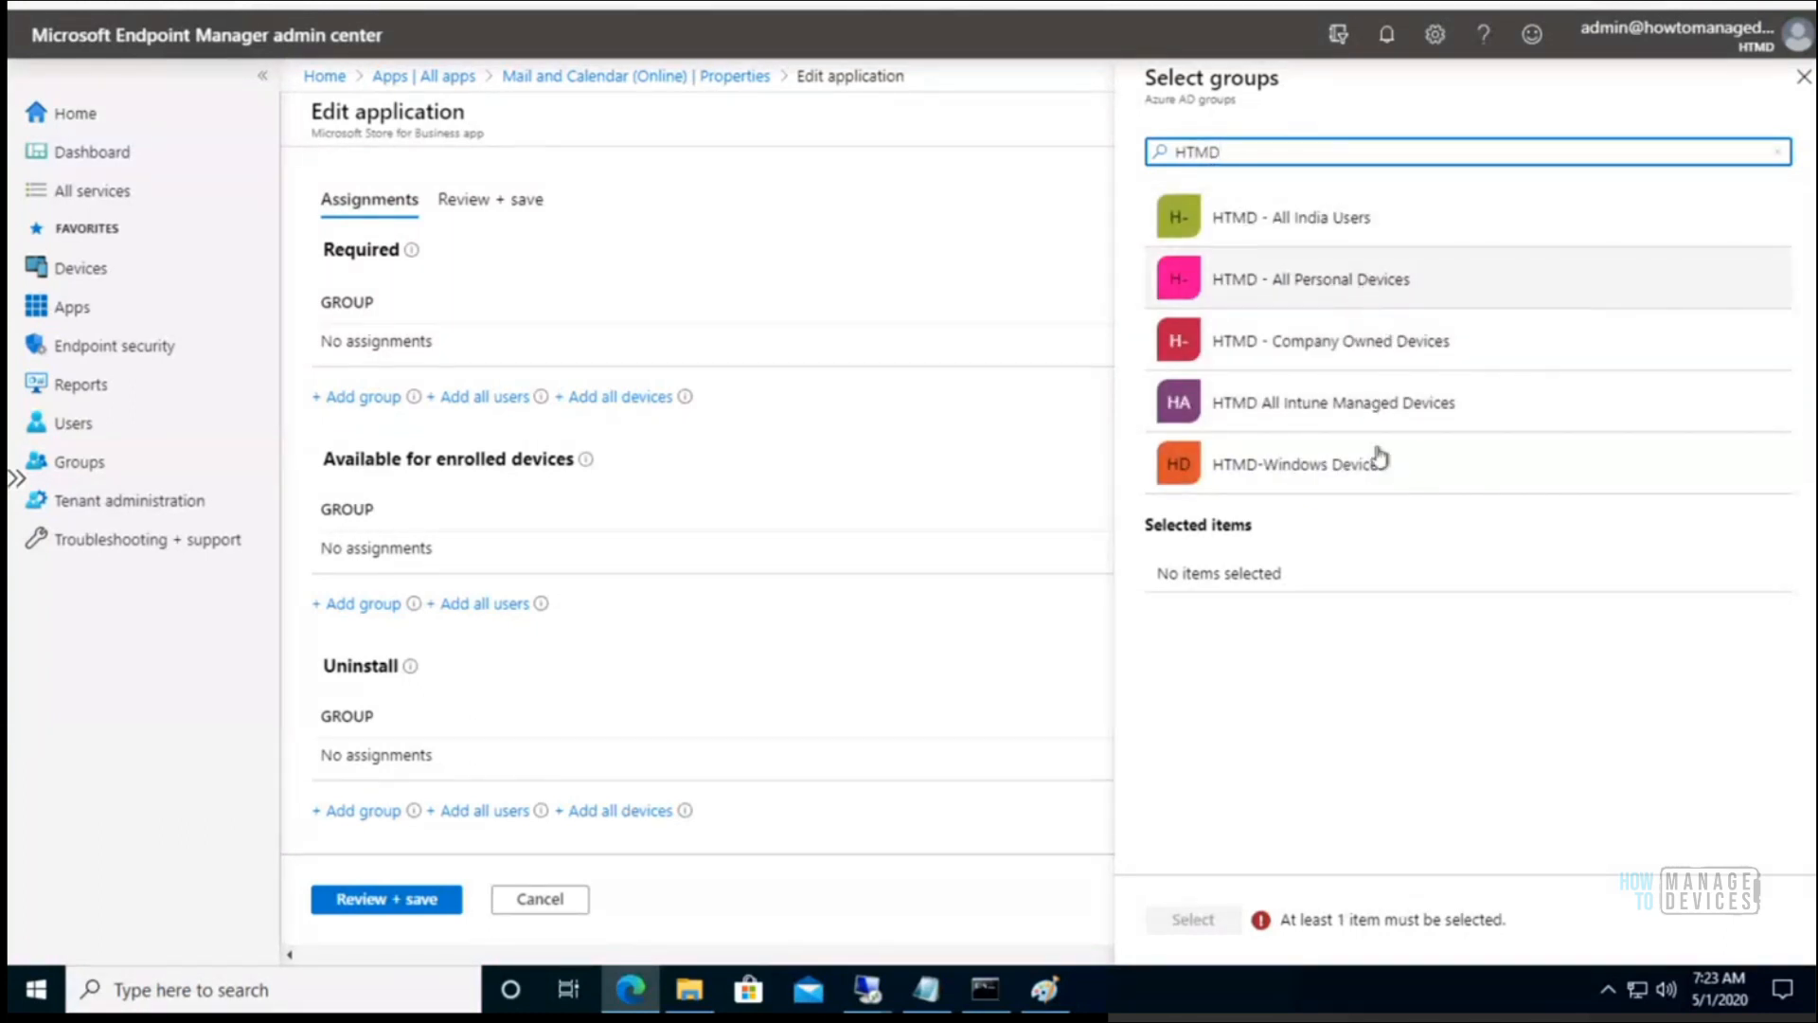
click(1355, 484)
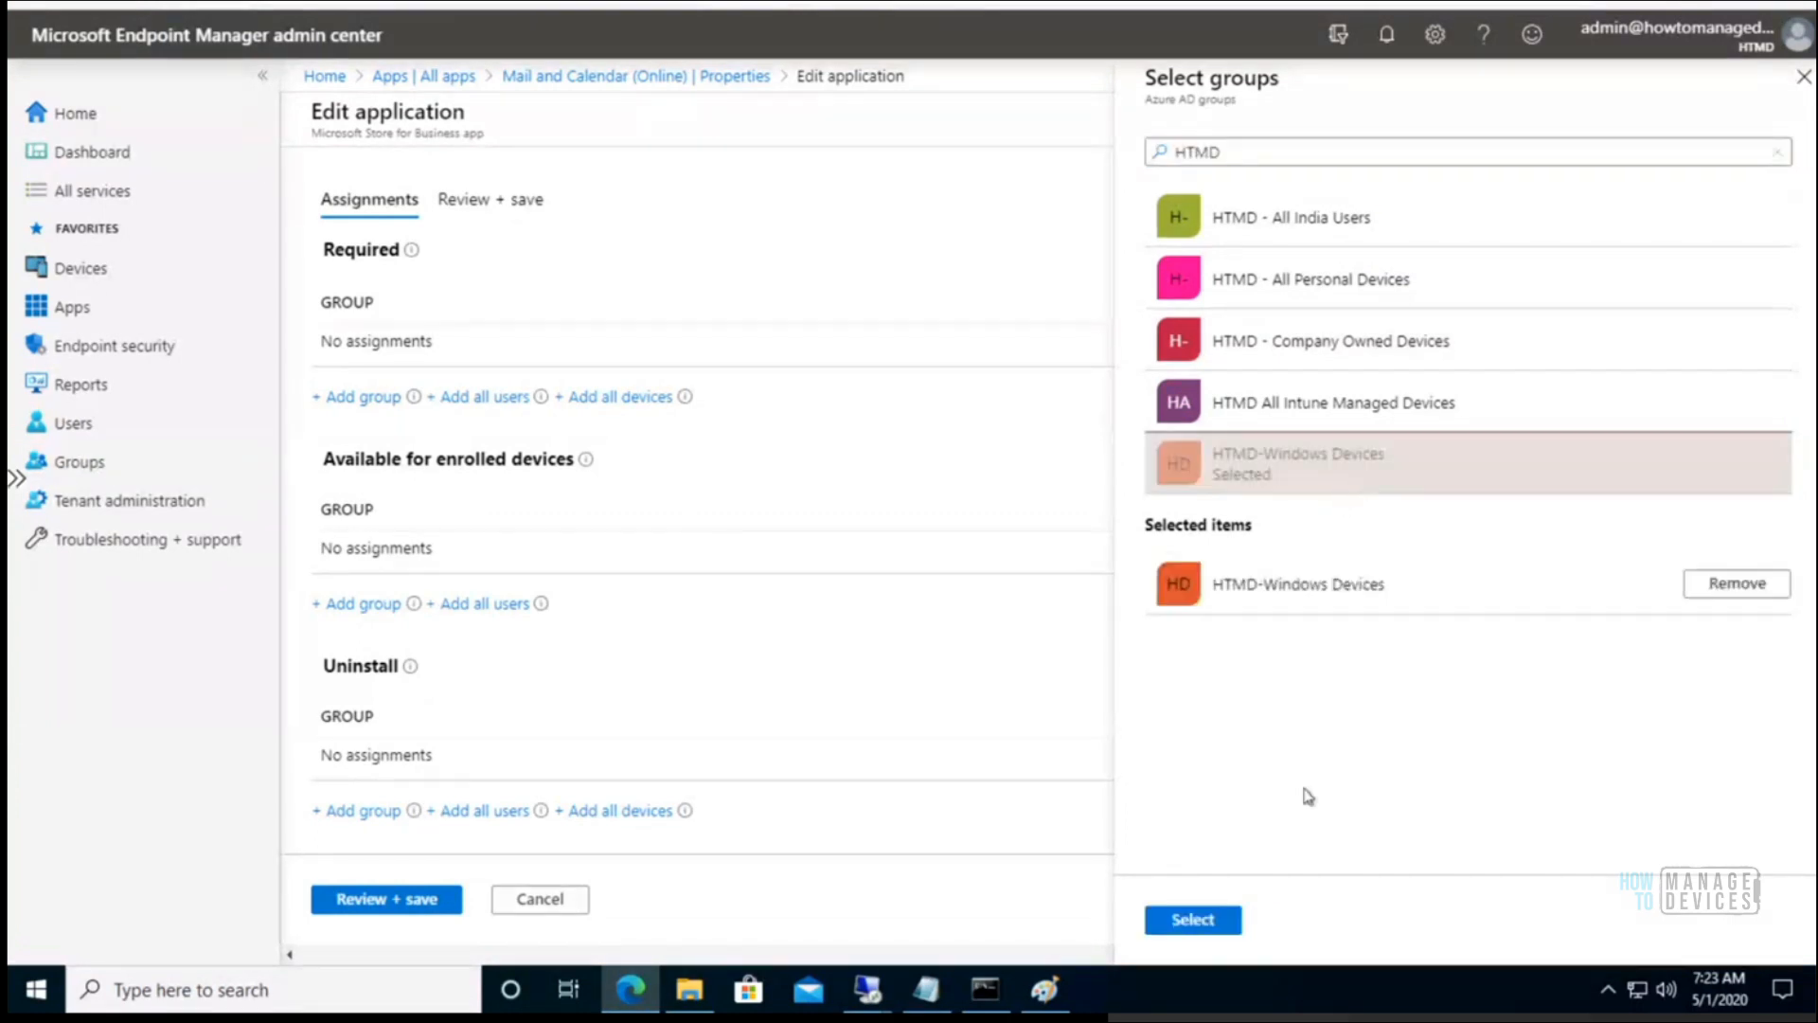
click(1193, 920)
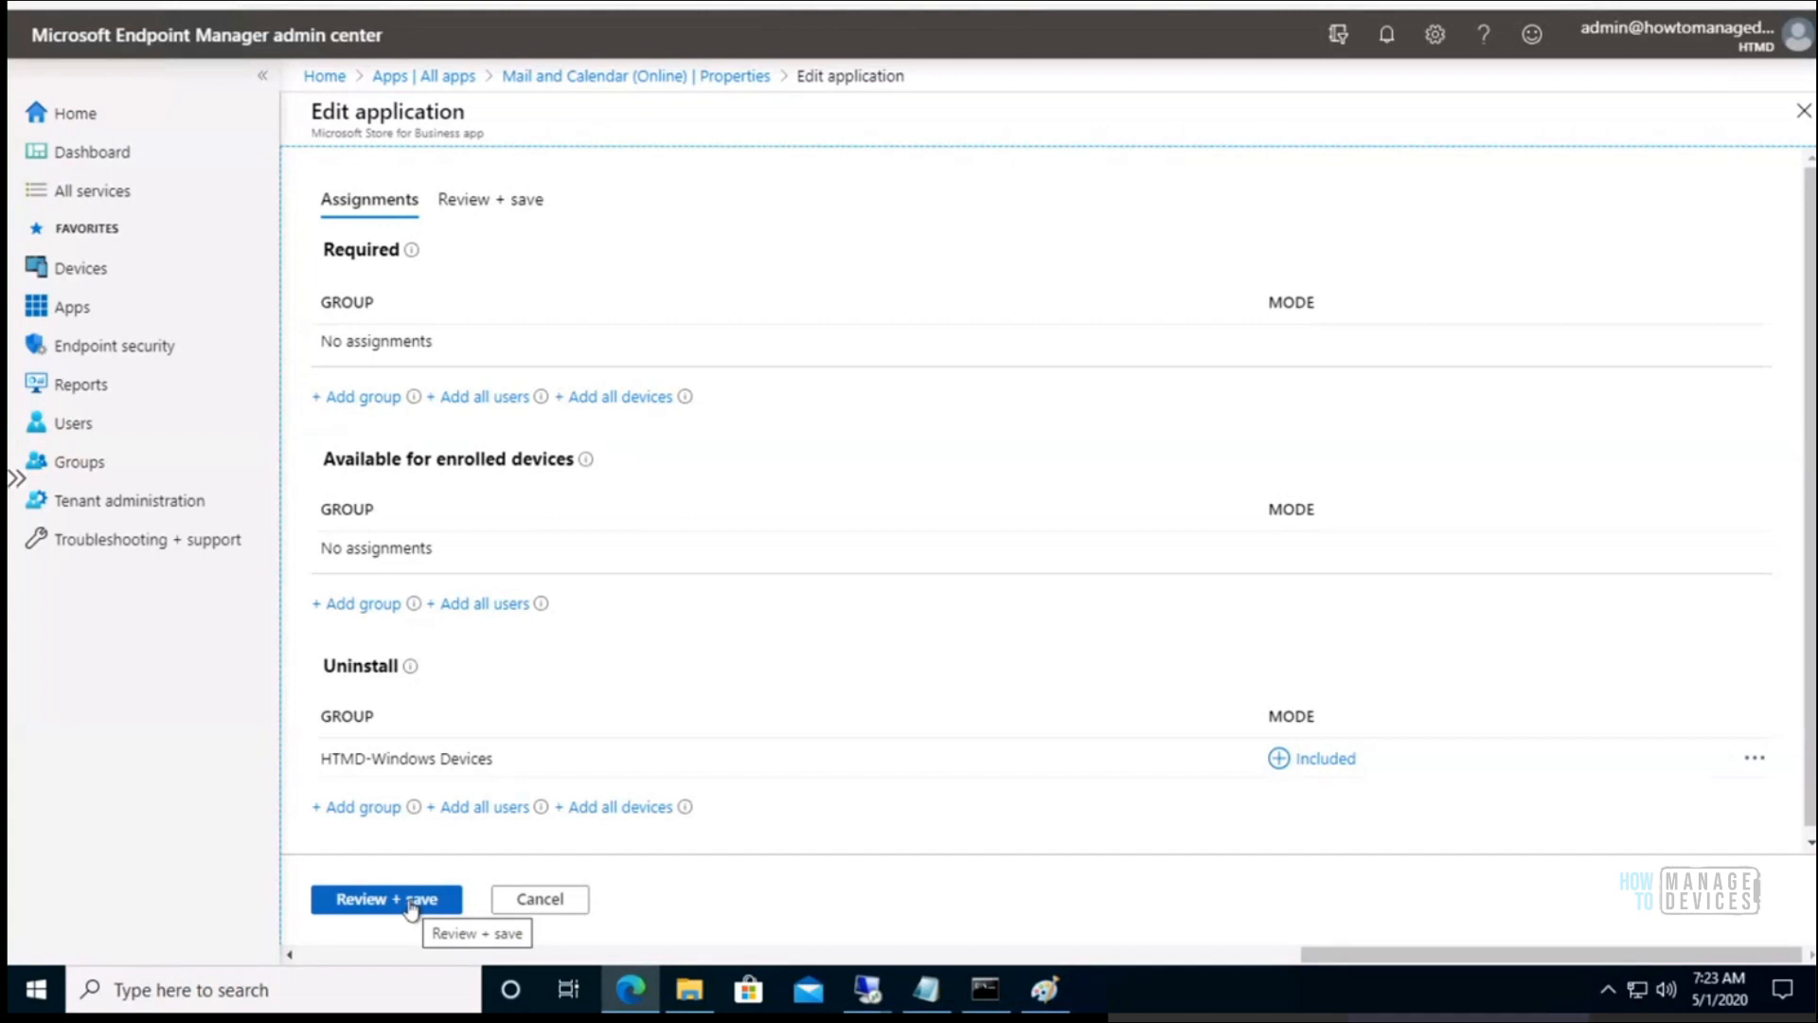
click(410, 907)
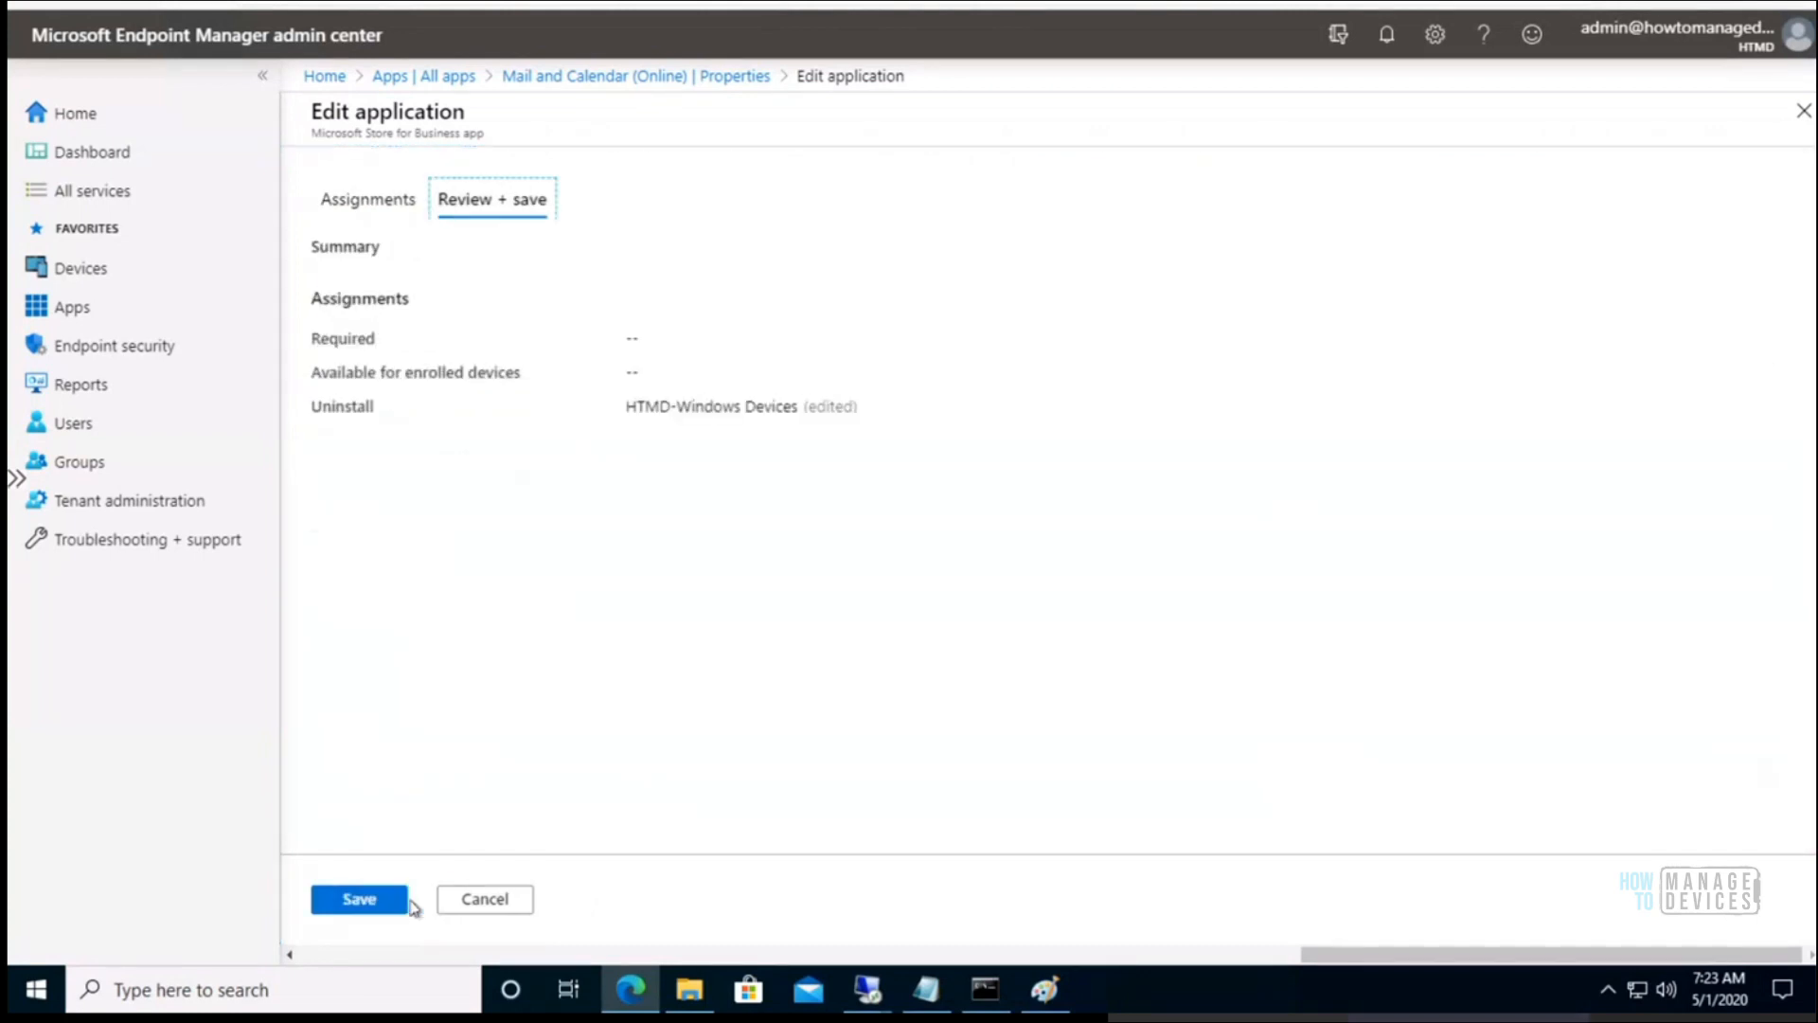
click(371, 901)
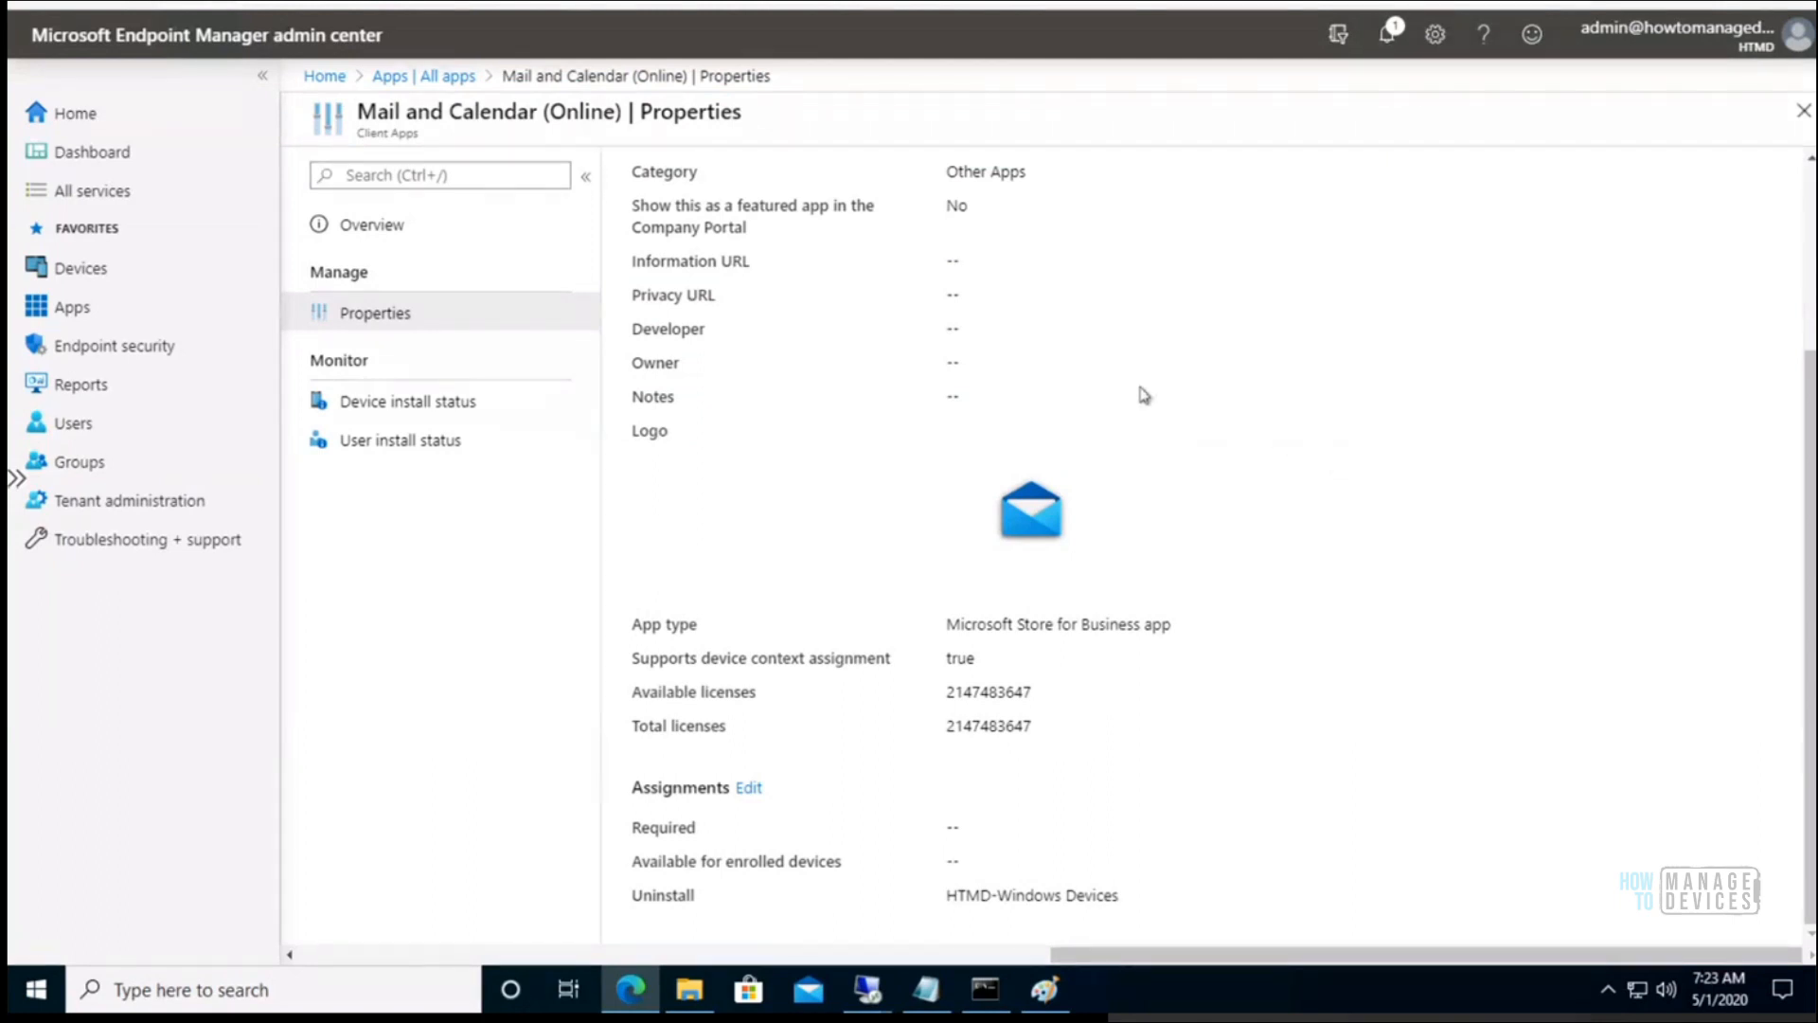
- Review the saved properties of Mail and Calendar (Online), focusing on its Uninstall assignment
click(1808, 360)
drag(1145, 898, 631, 904)
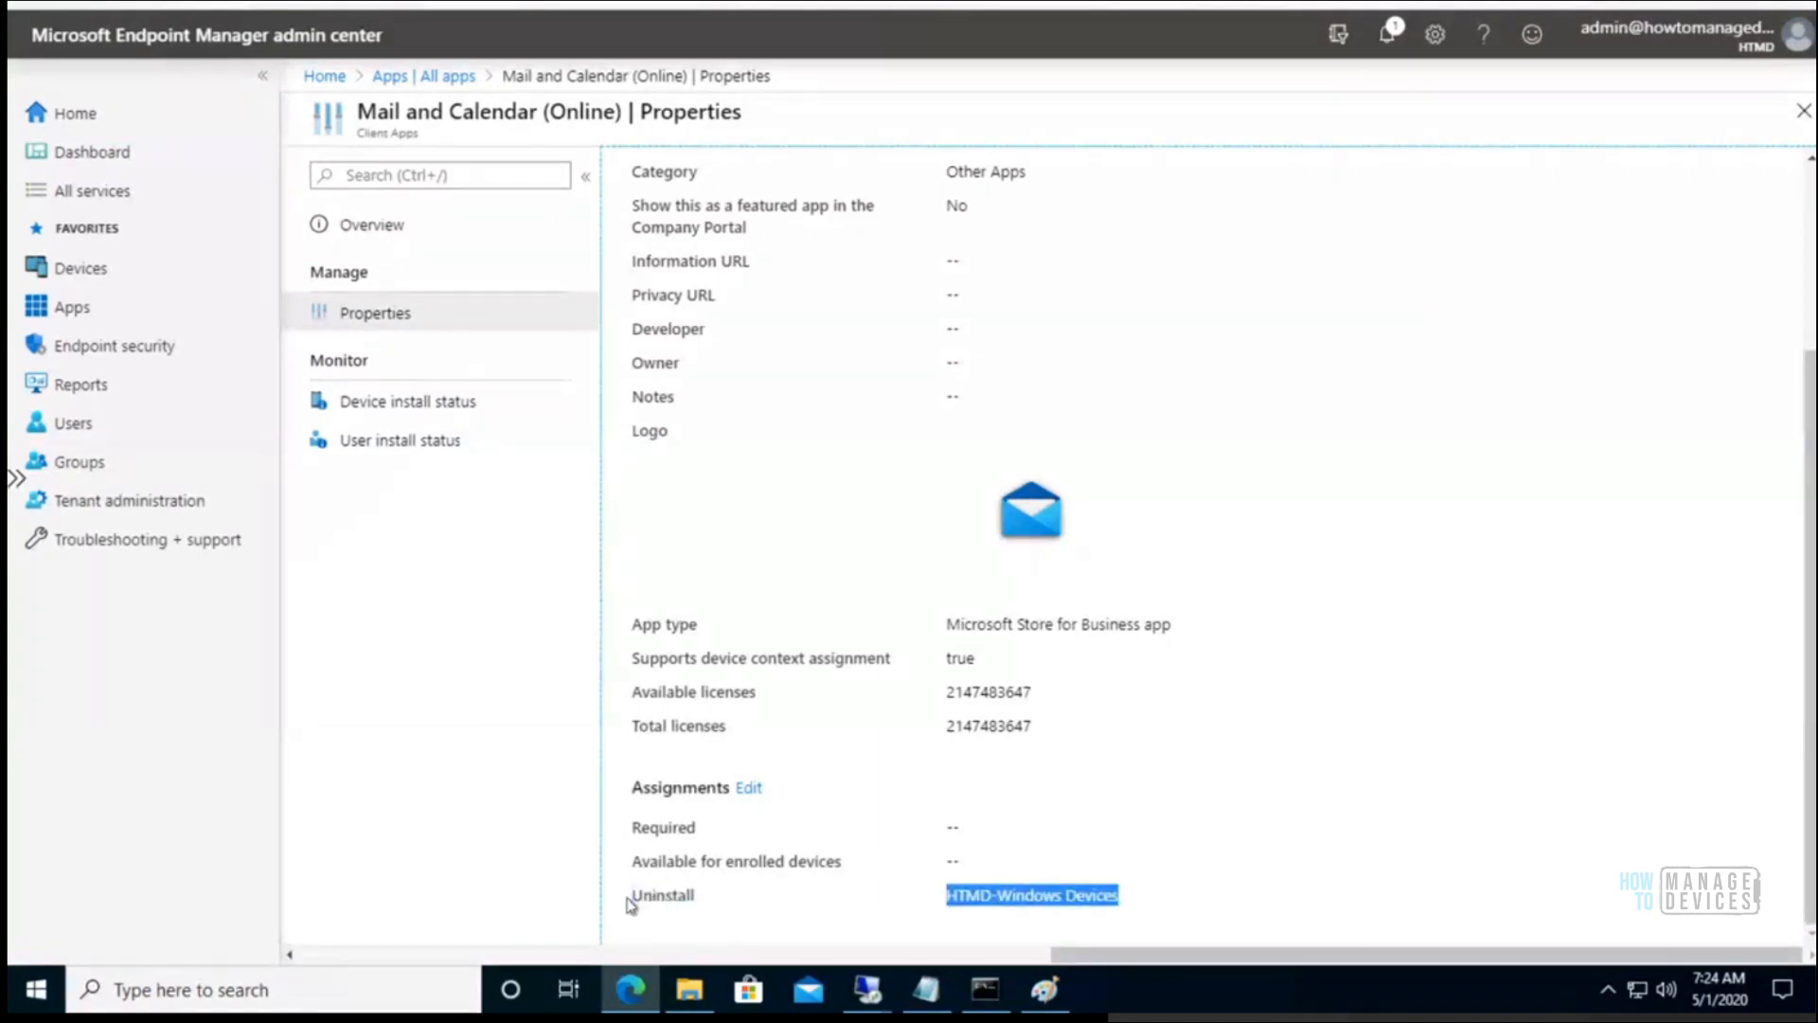
click(1738, 543)
drag(1813, 569, 1799, 341)
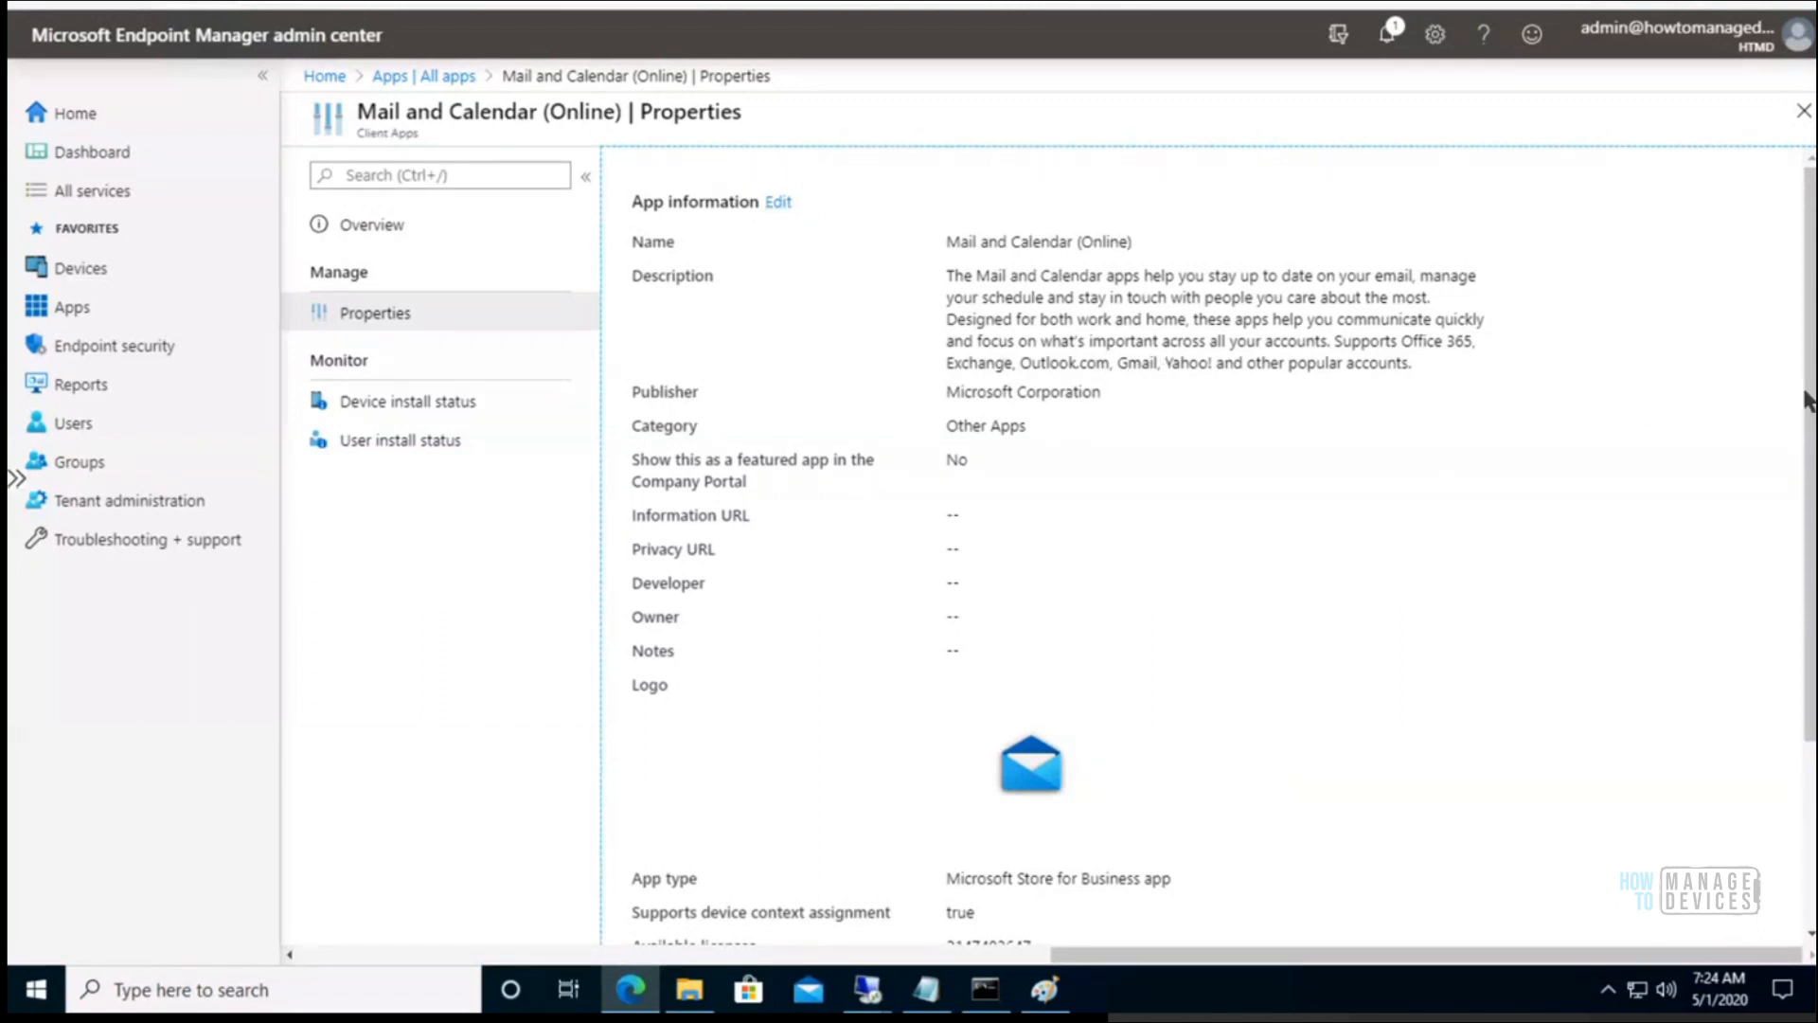
scroll(1181, 791, down, 3)
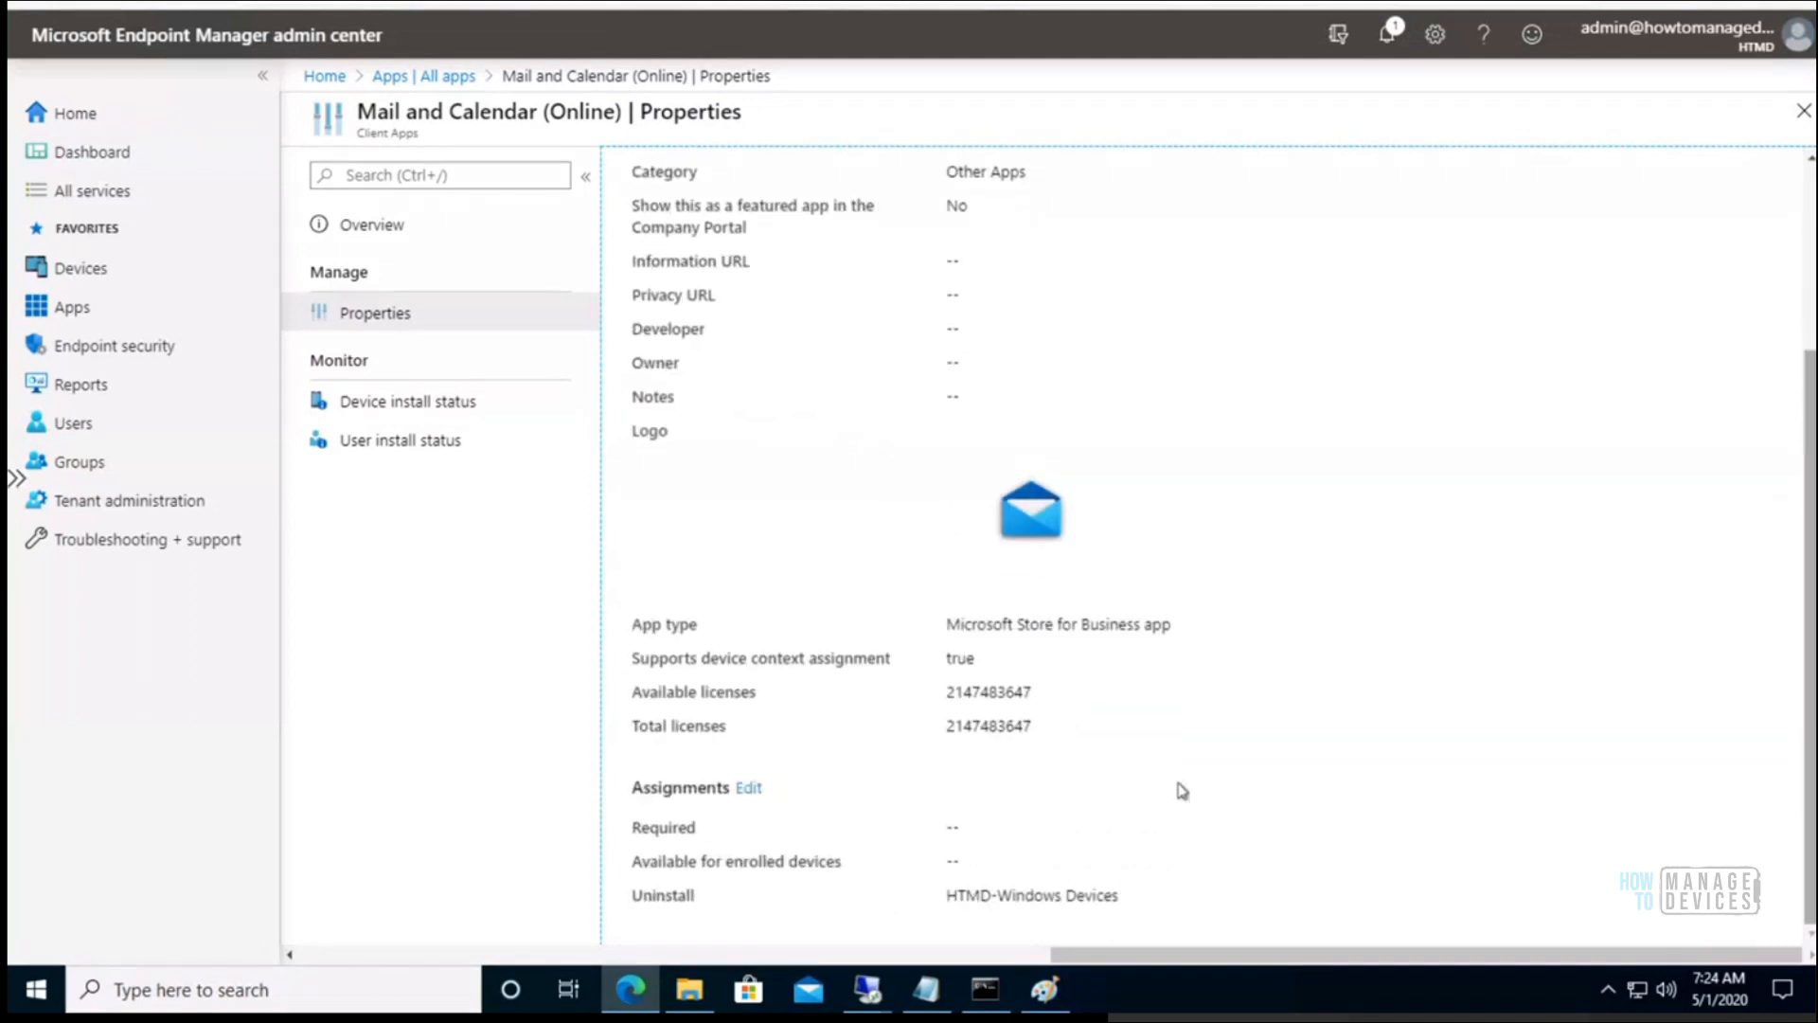
drag(1137, 899, 875, 912)
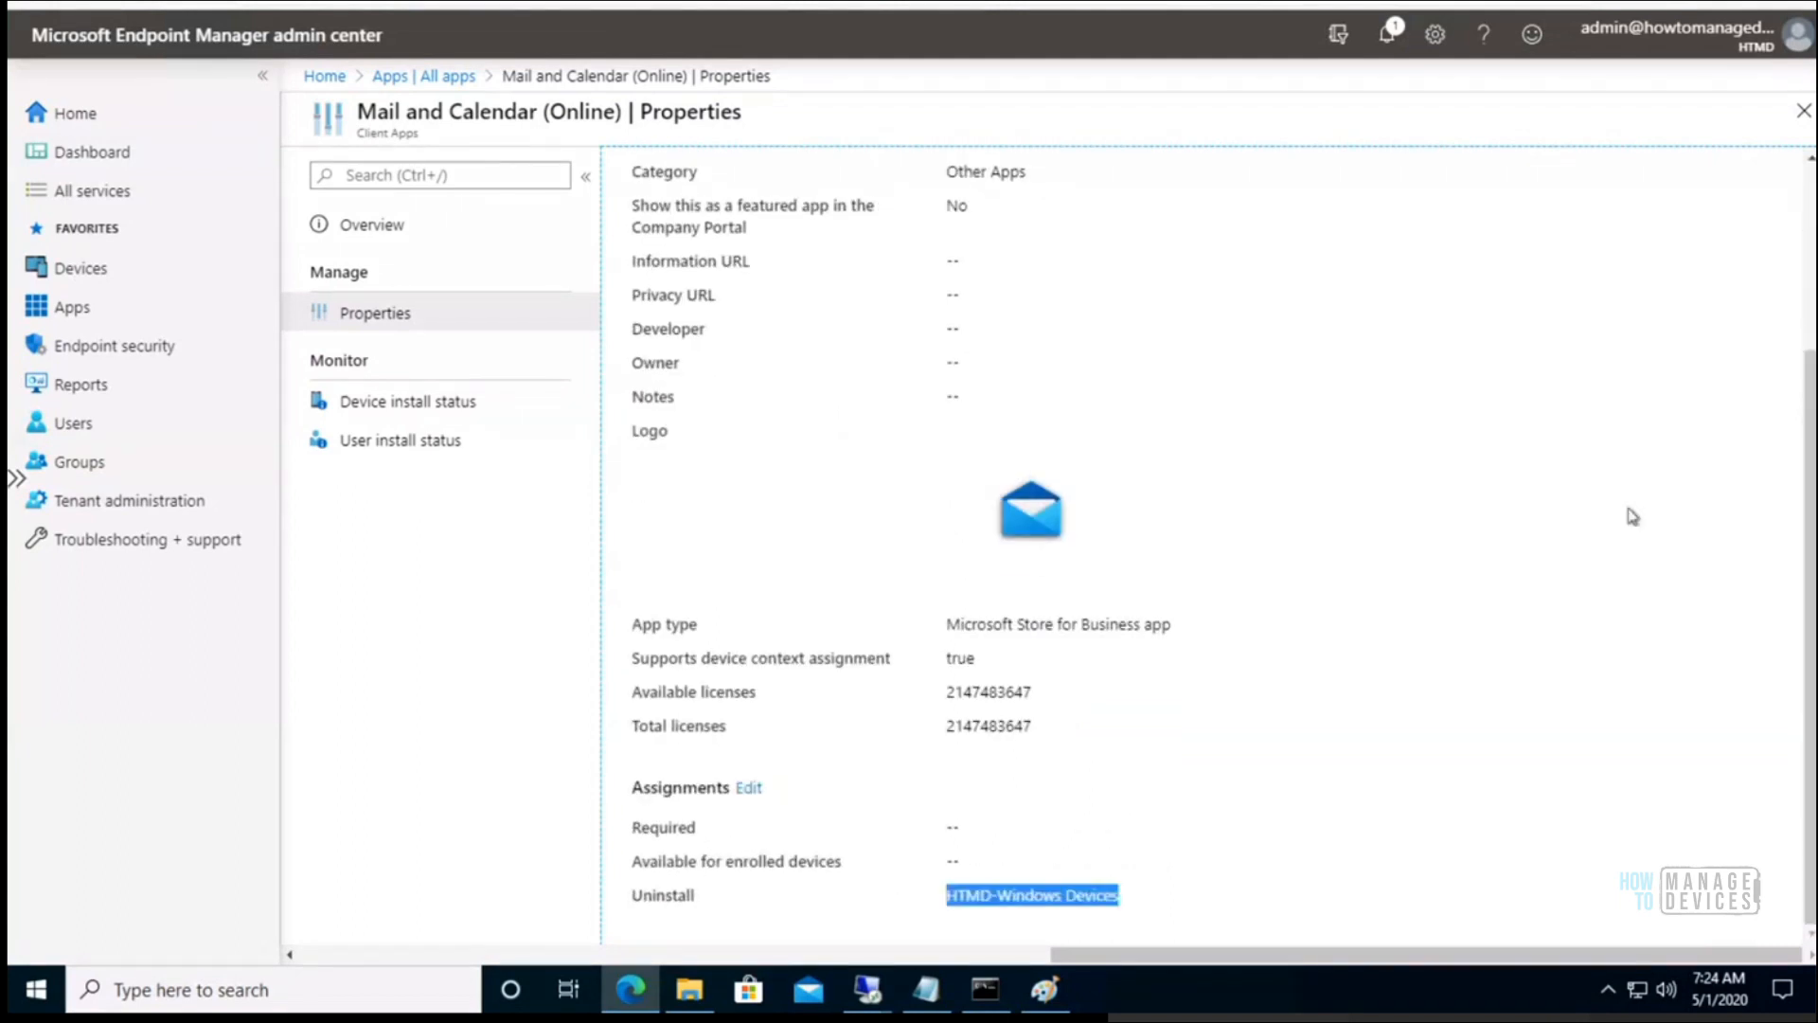
mouse_move(1110, 900)
mouse_down()
mouse_move(989, 897)
mouse_move(1089, 900)
mouse_up()
click(1158, 901)
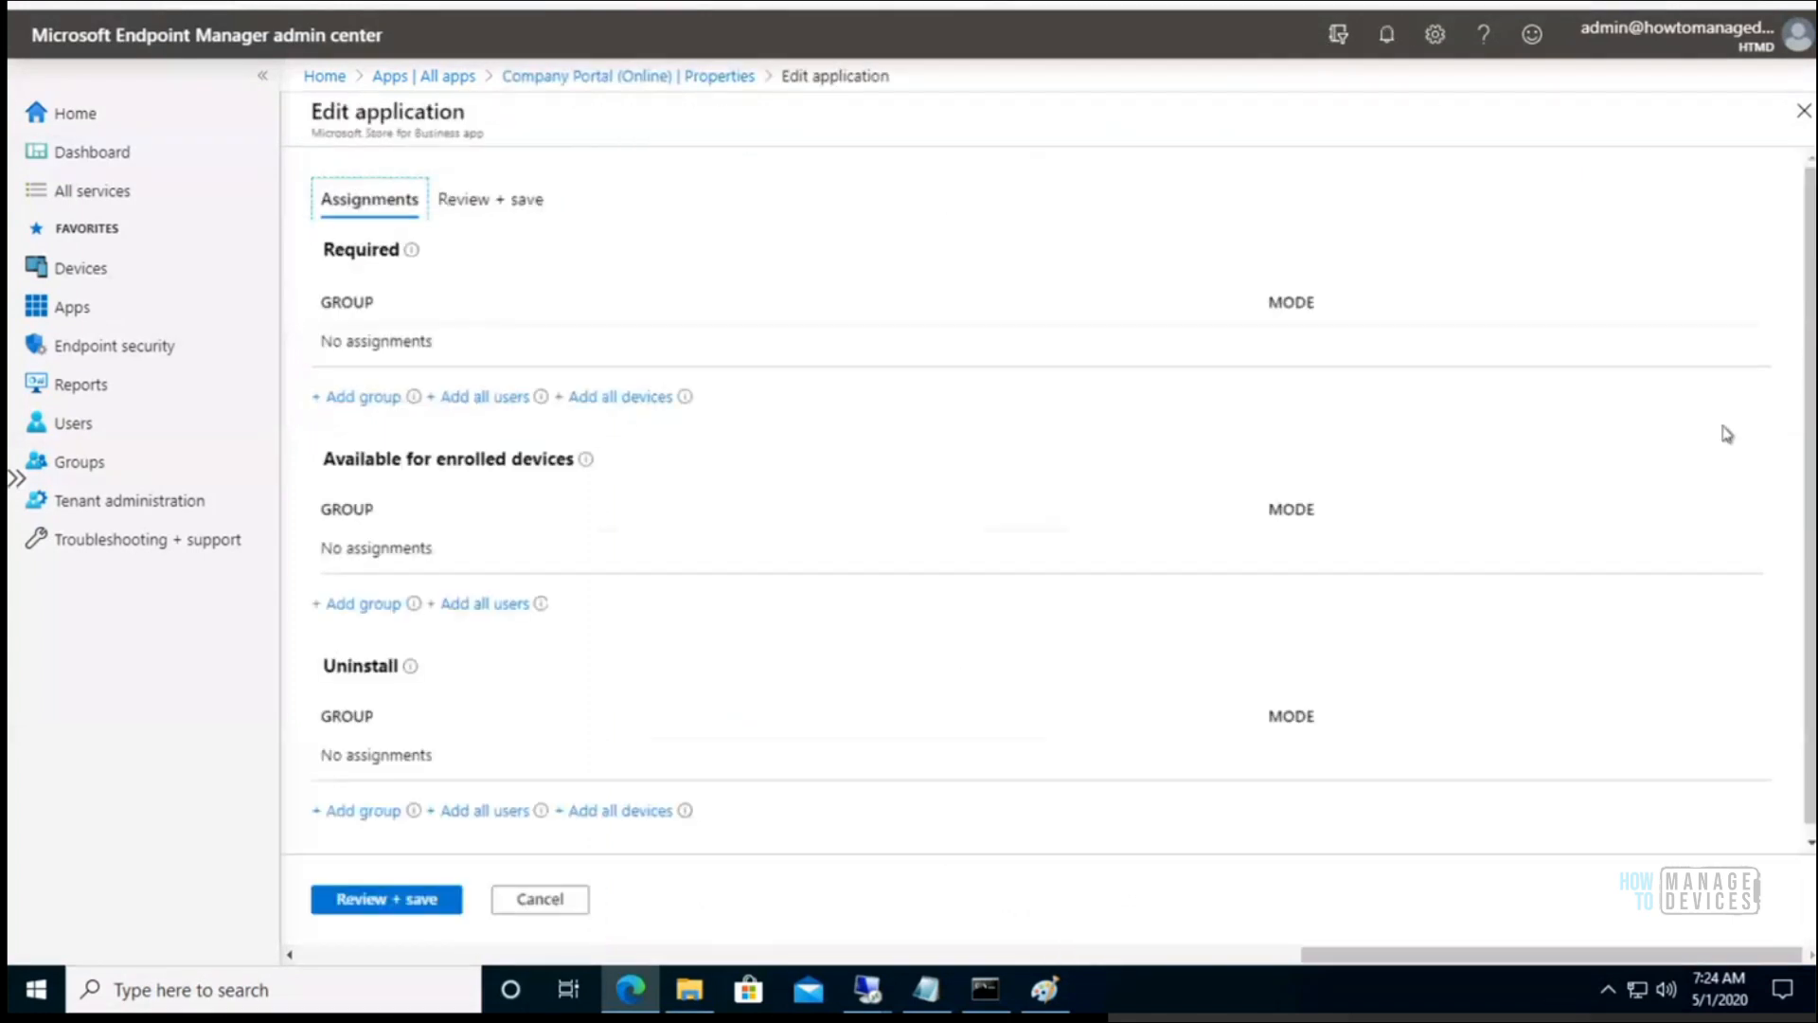
- Assign Company Portal (Online) as Required to the HTMD-Windows Devices group, save the assignment and dismiss the notification
click(1810, 443)
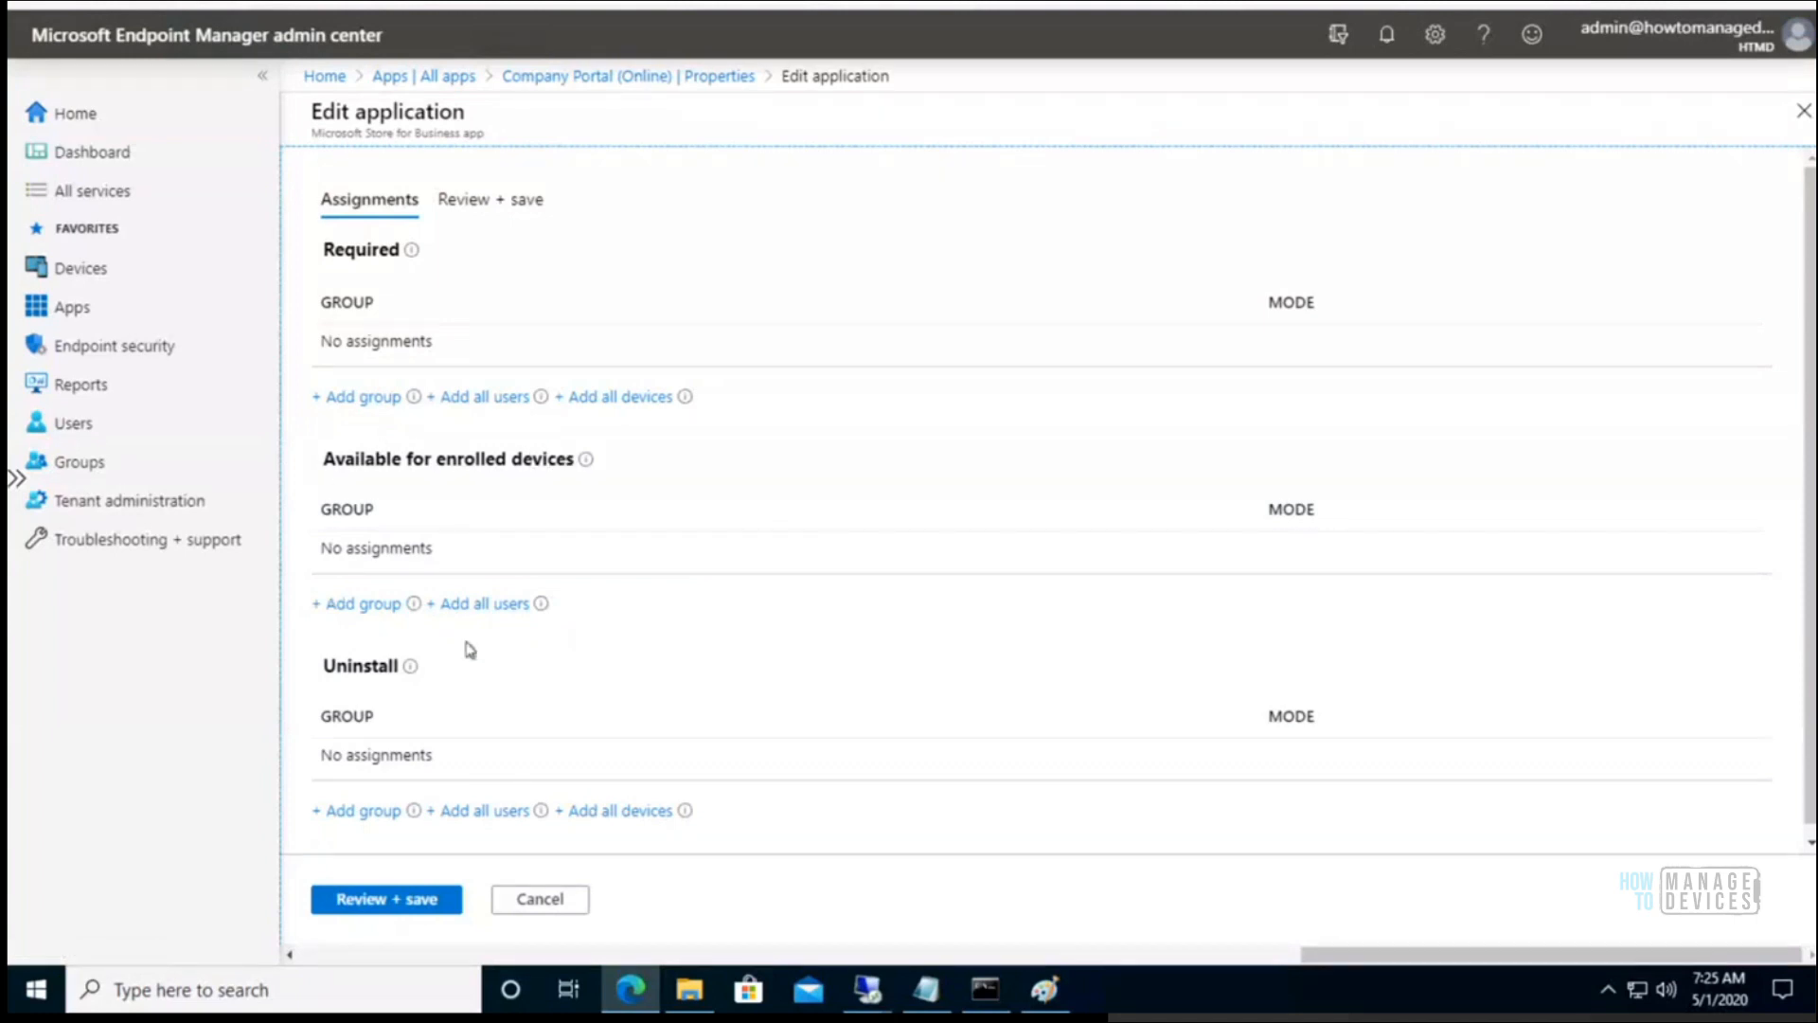
click(369, 406)
click(1214, 151)
text(htmd)
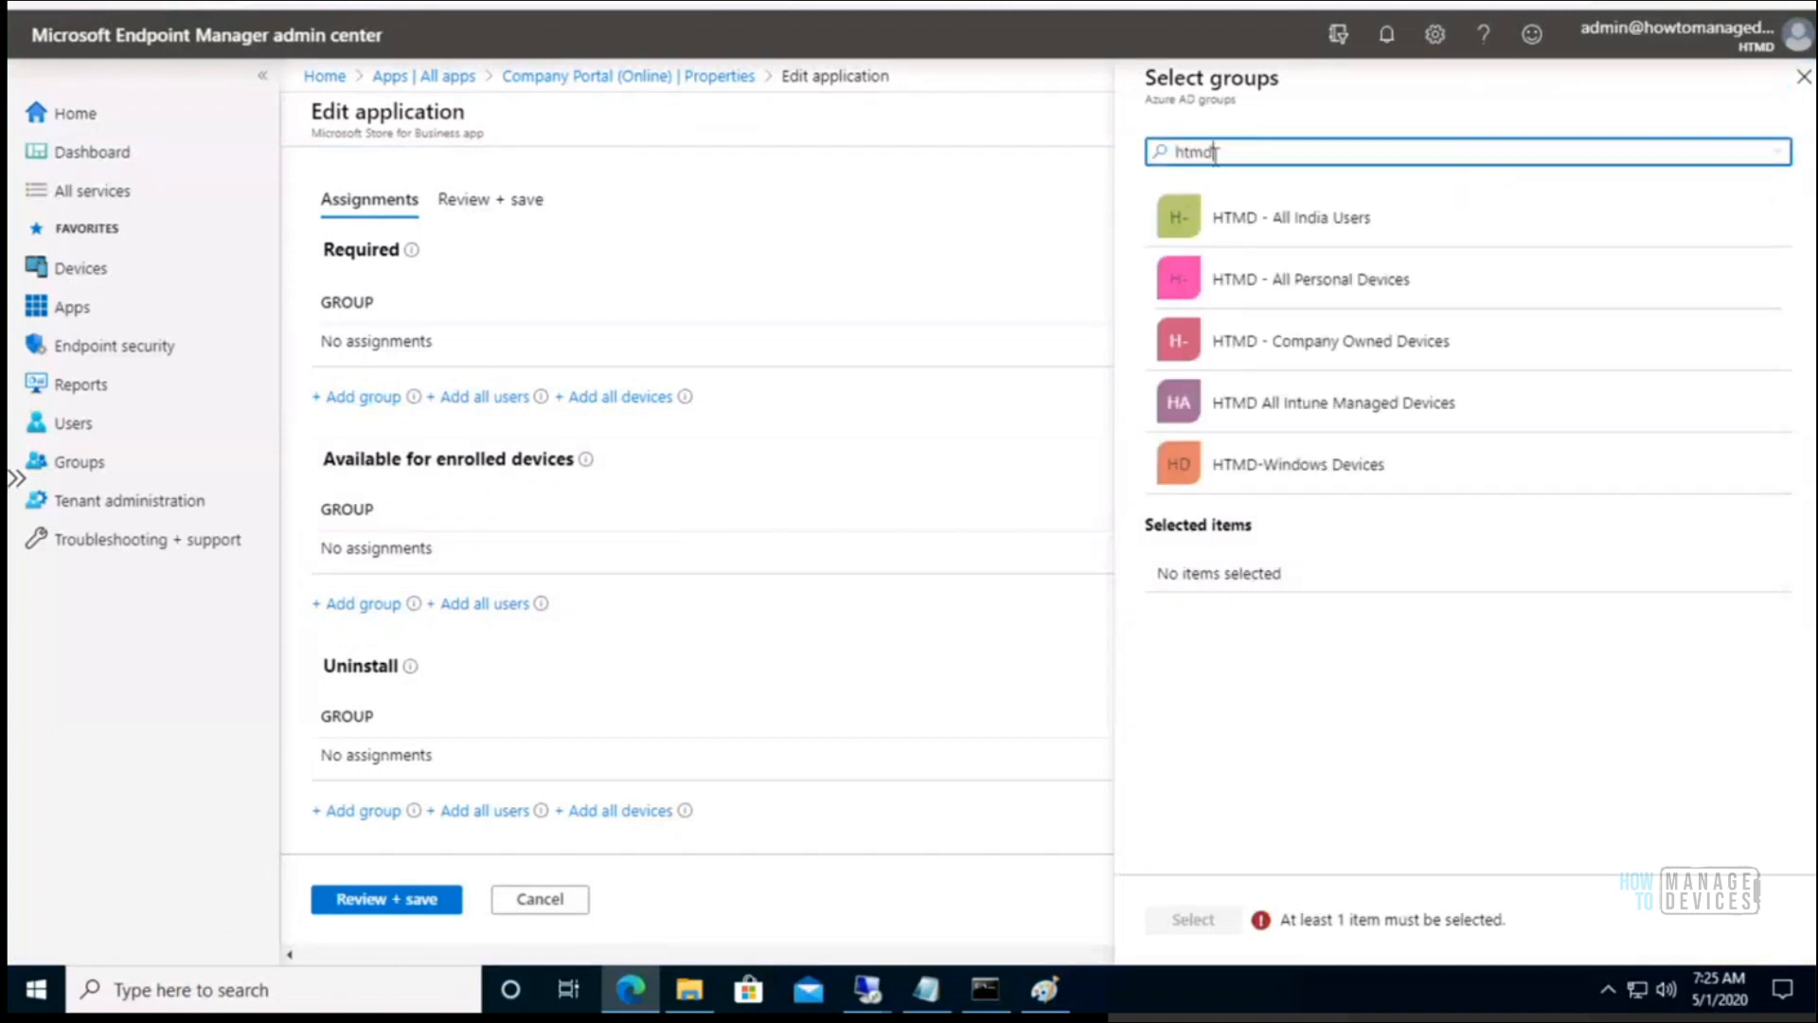
click(1303, 464)
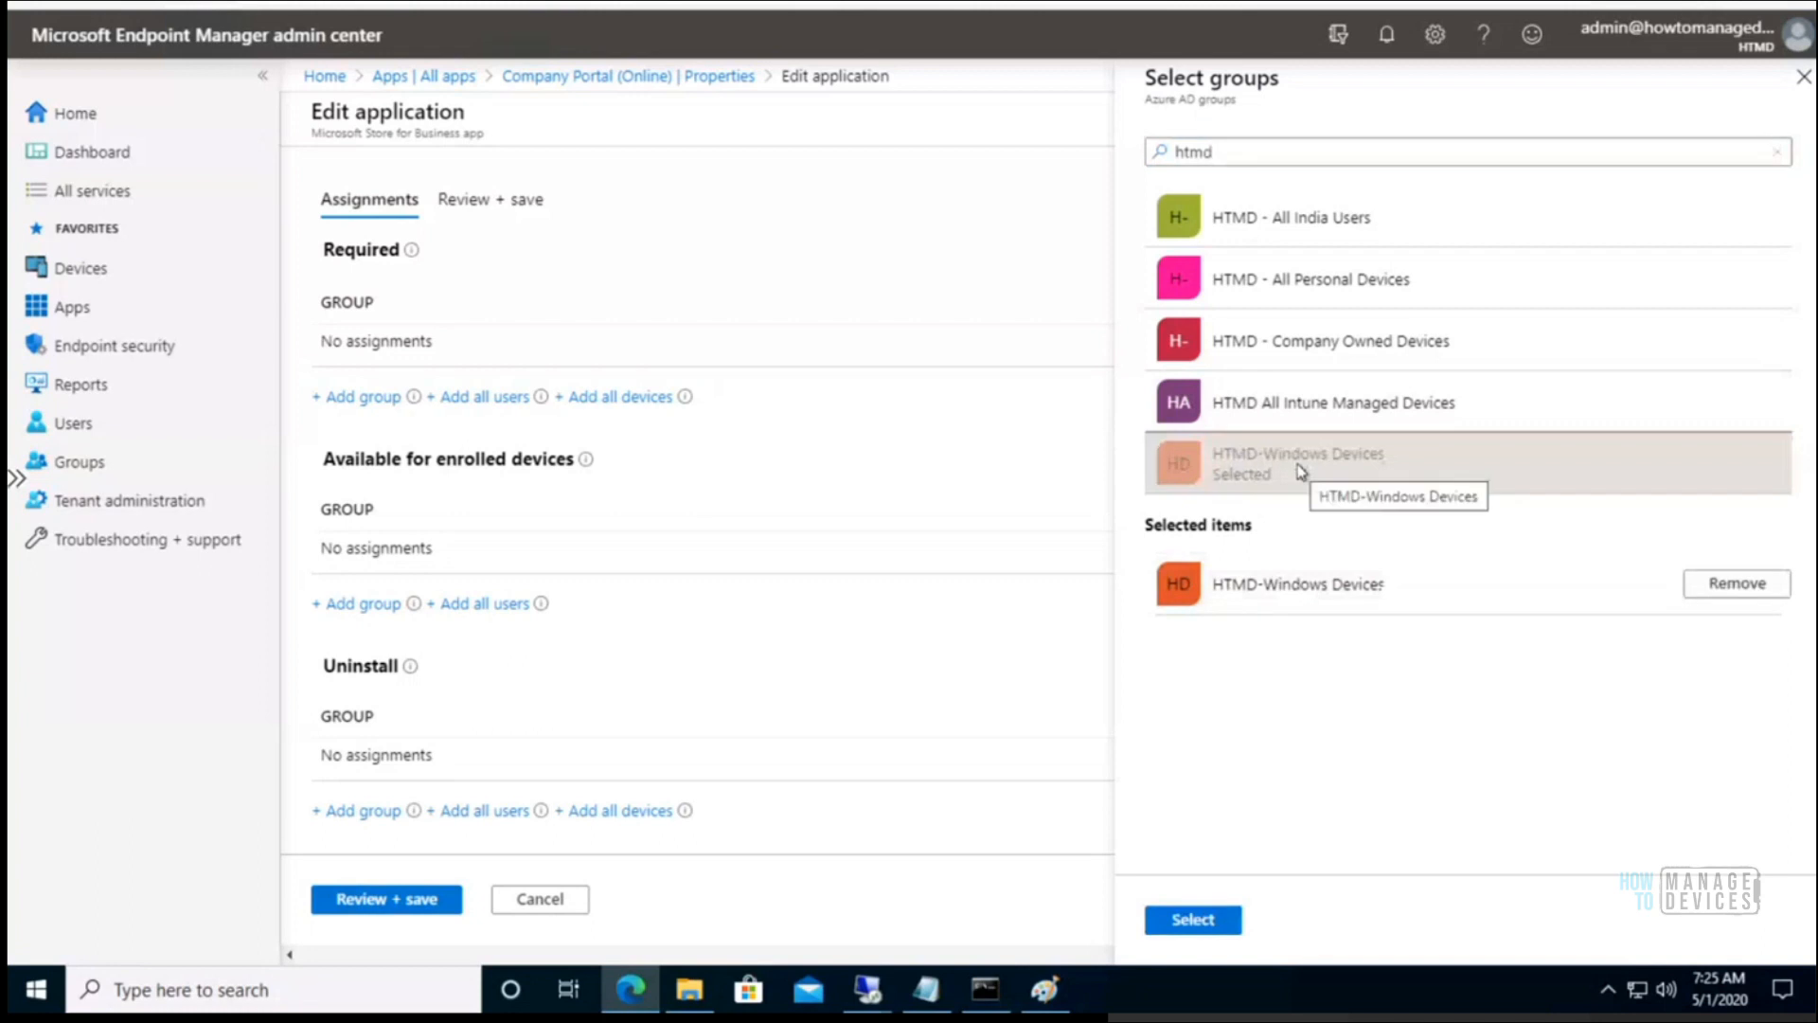
click(1192, 924)
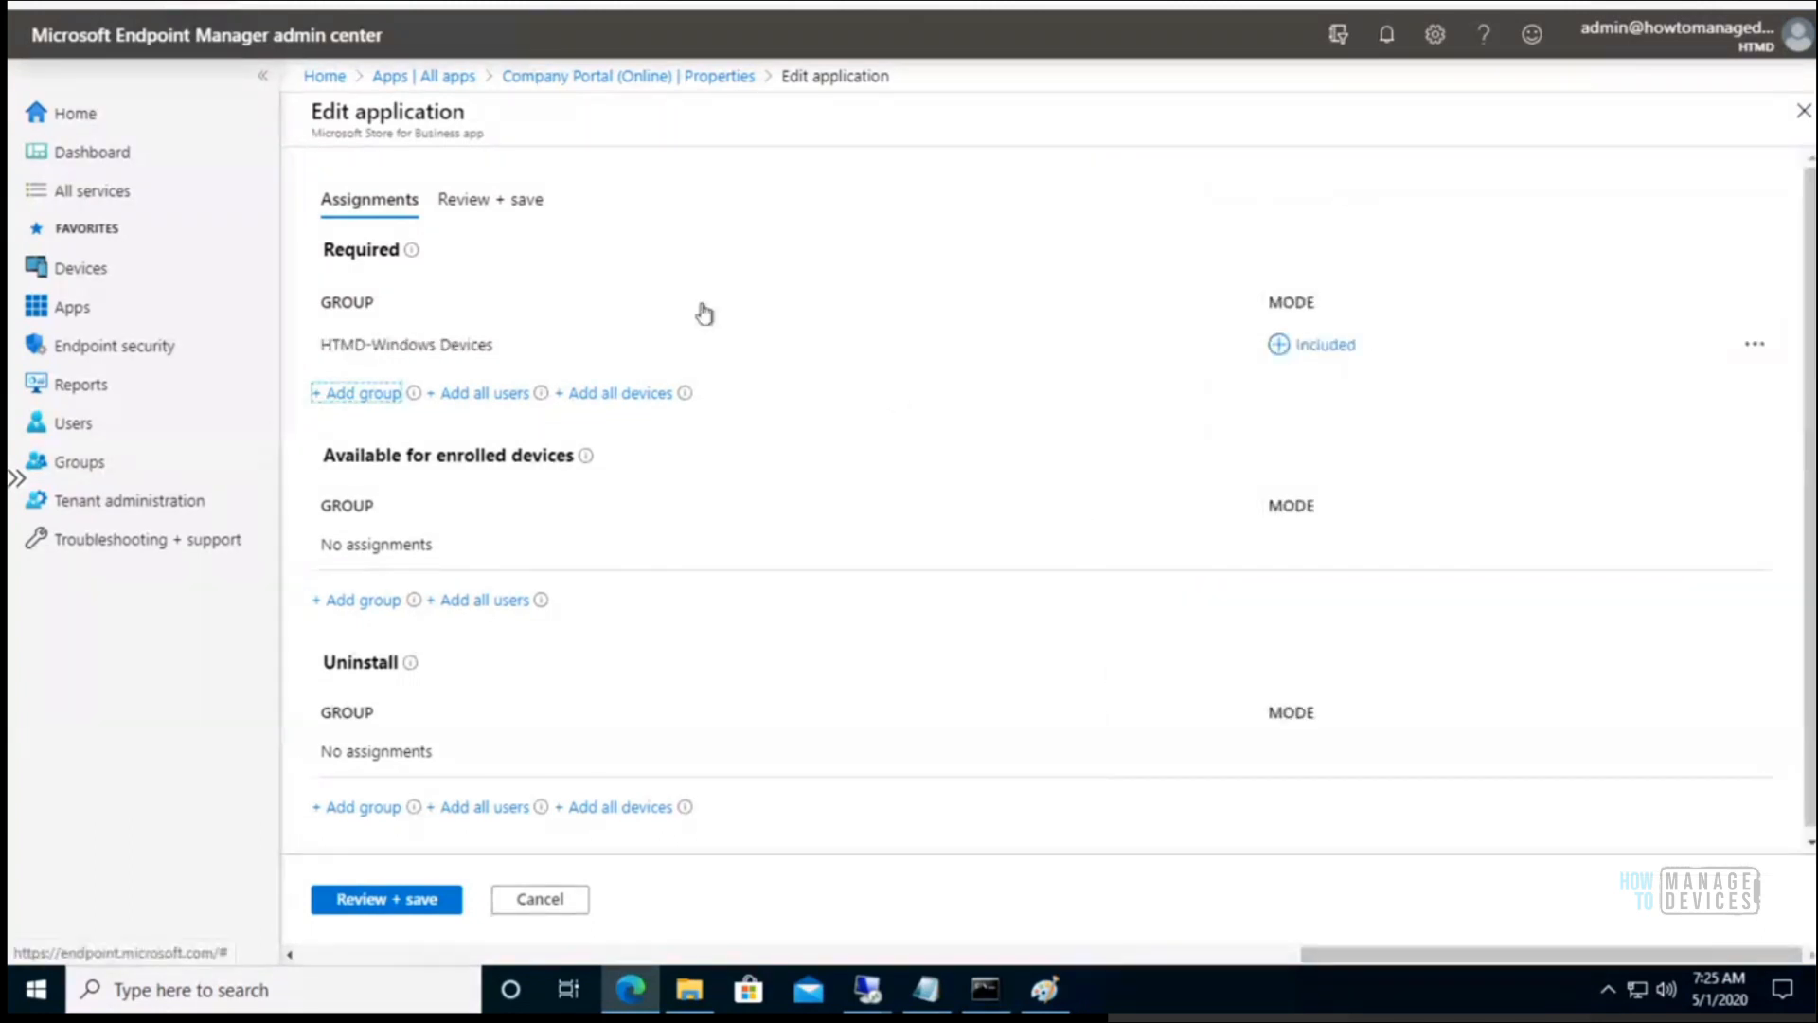
drag(426, 347, 322, 353)
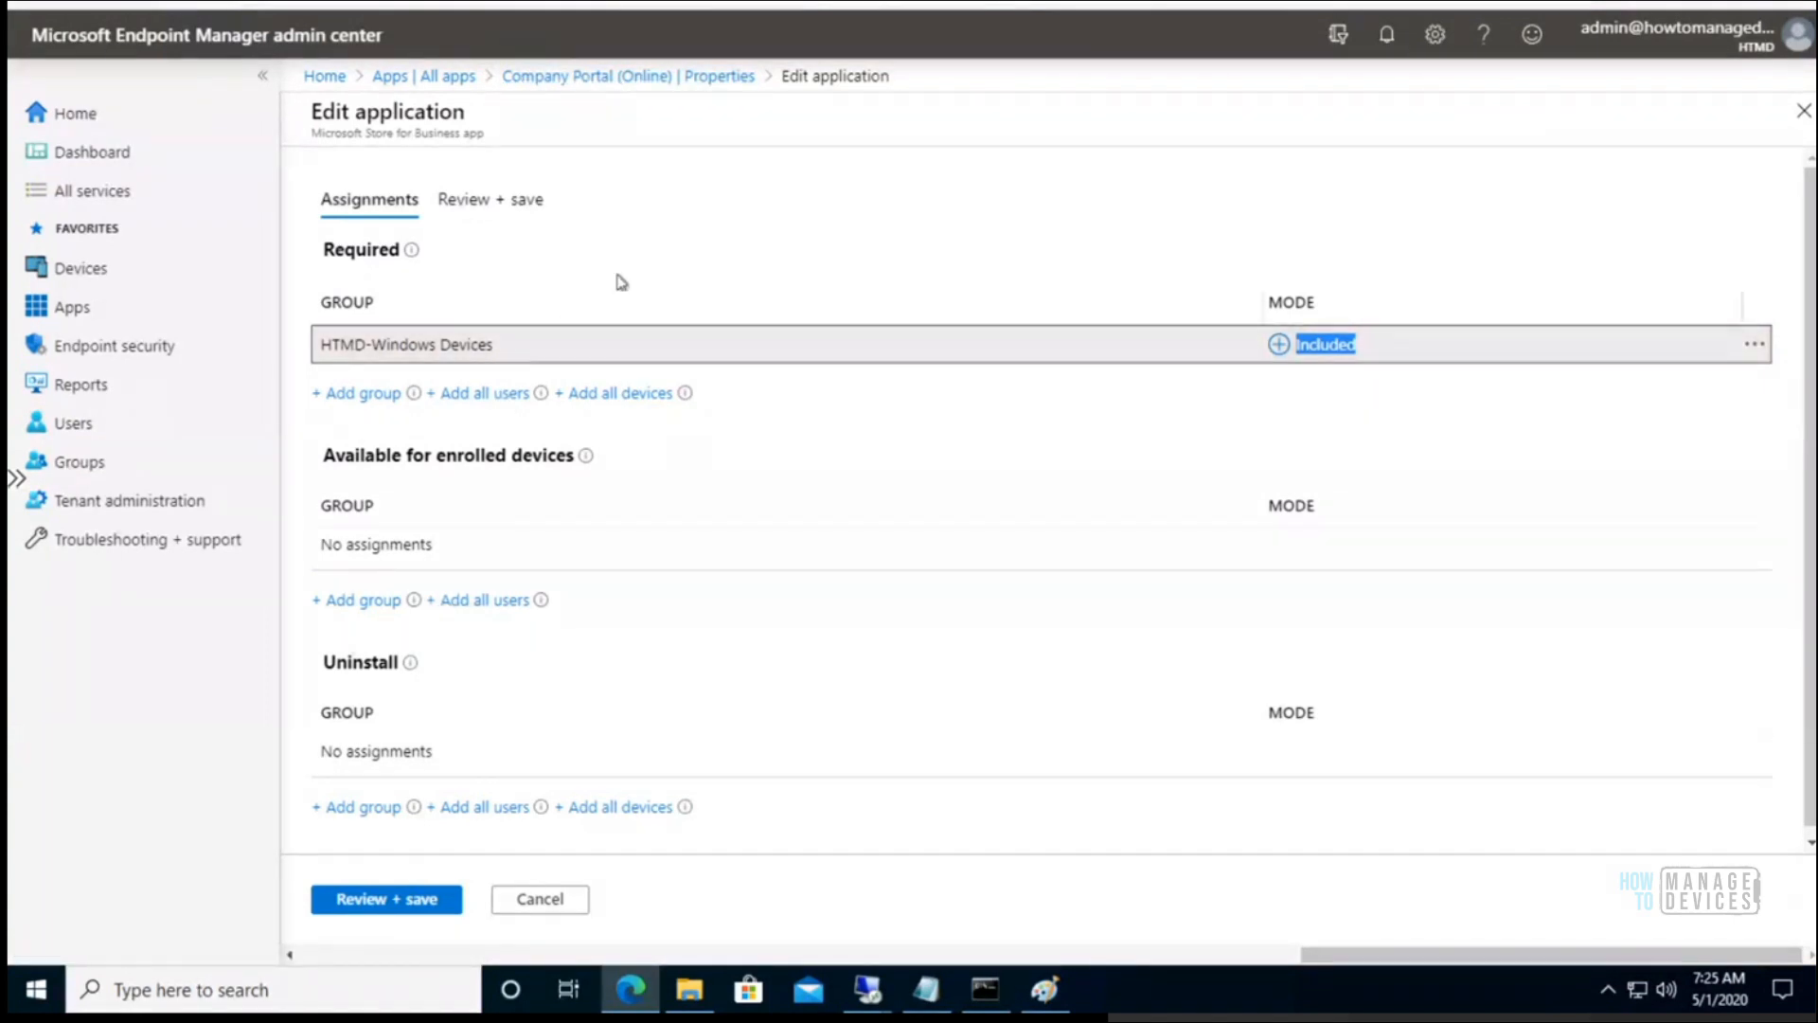
click(409, 905)
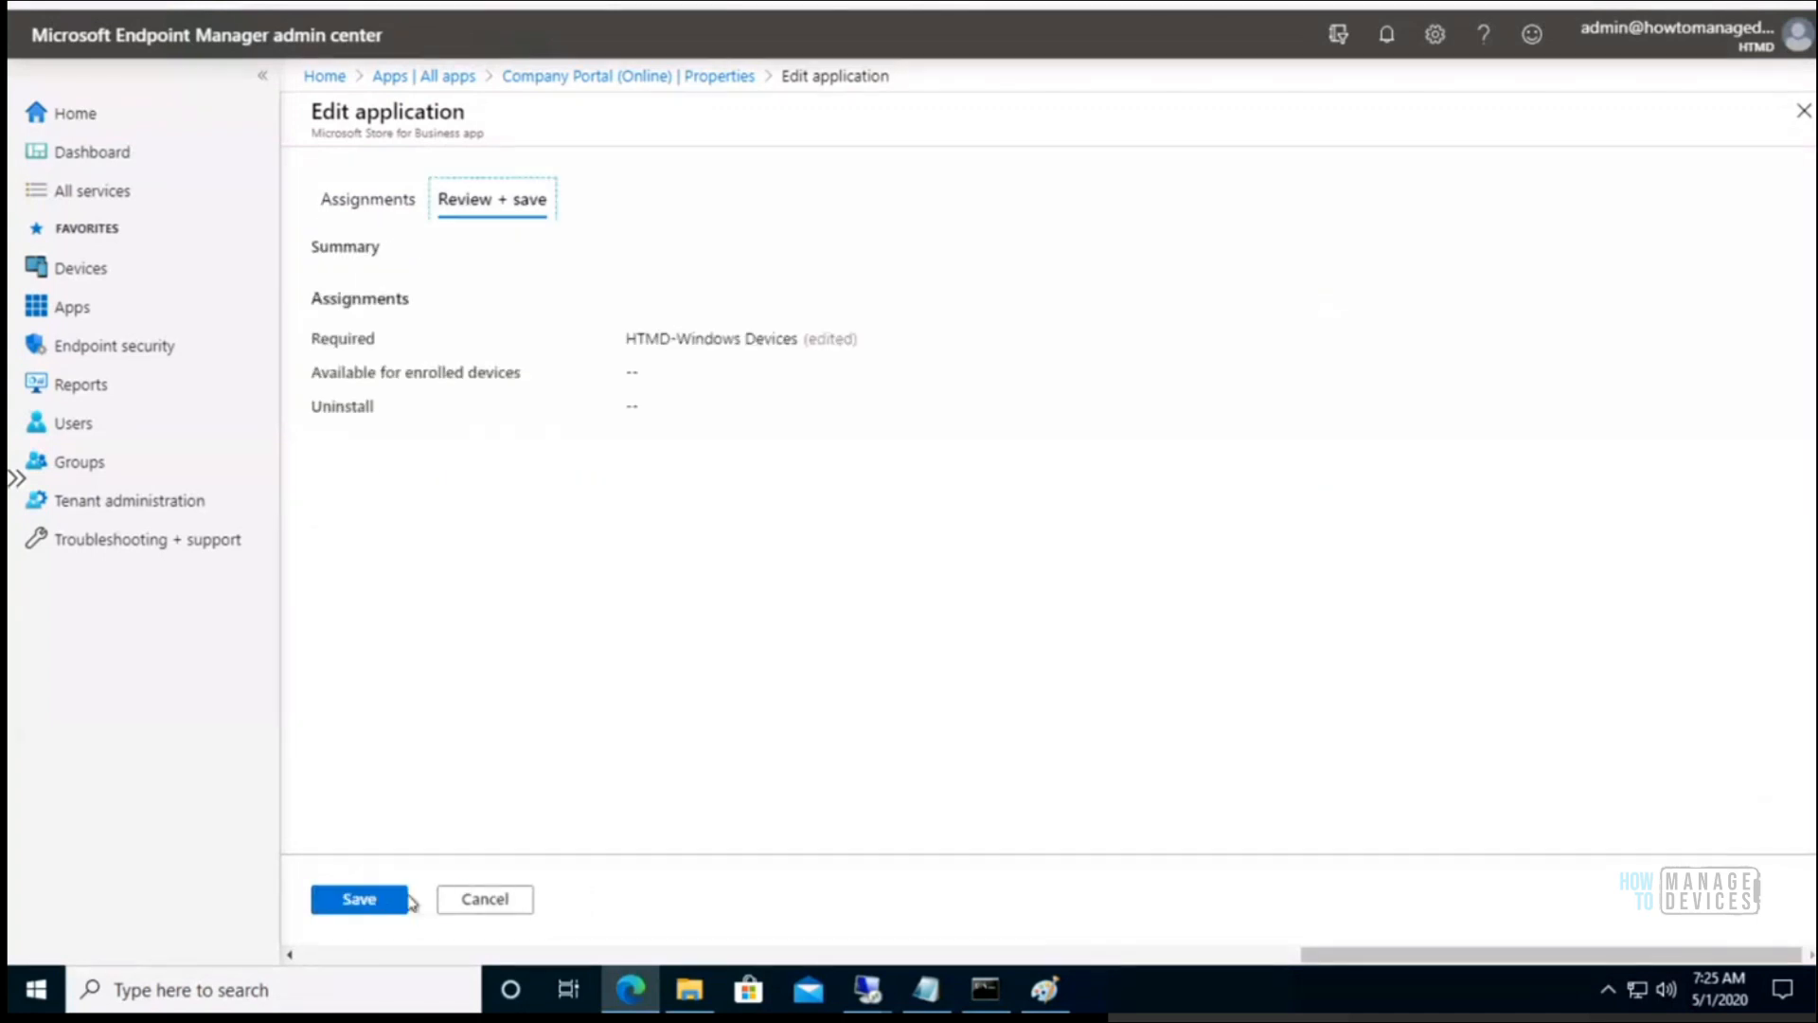
click(375, 899)
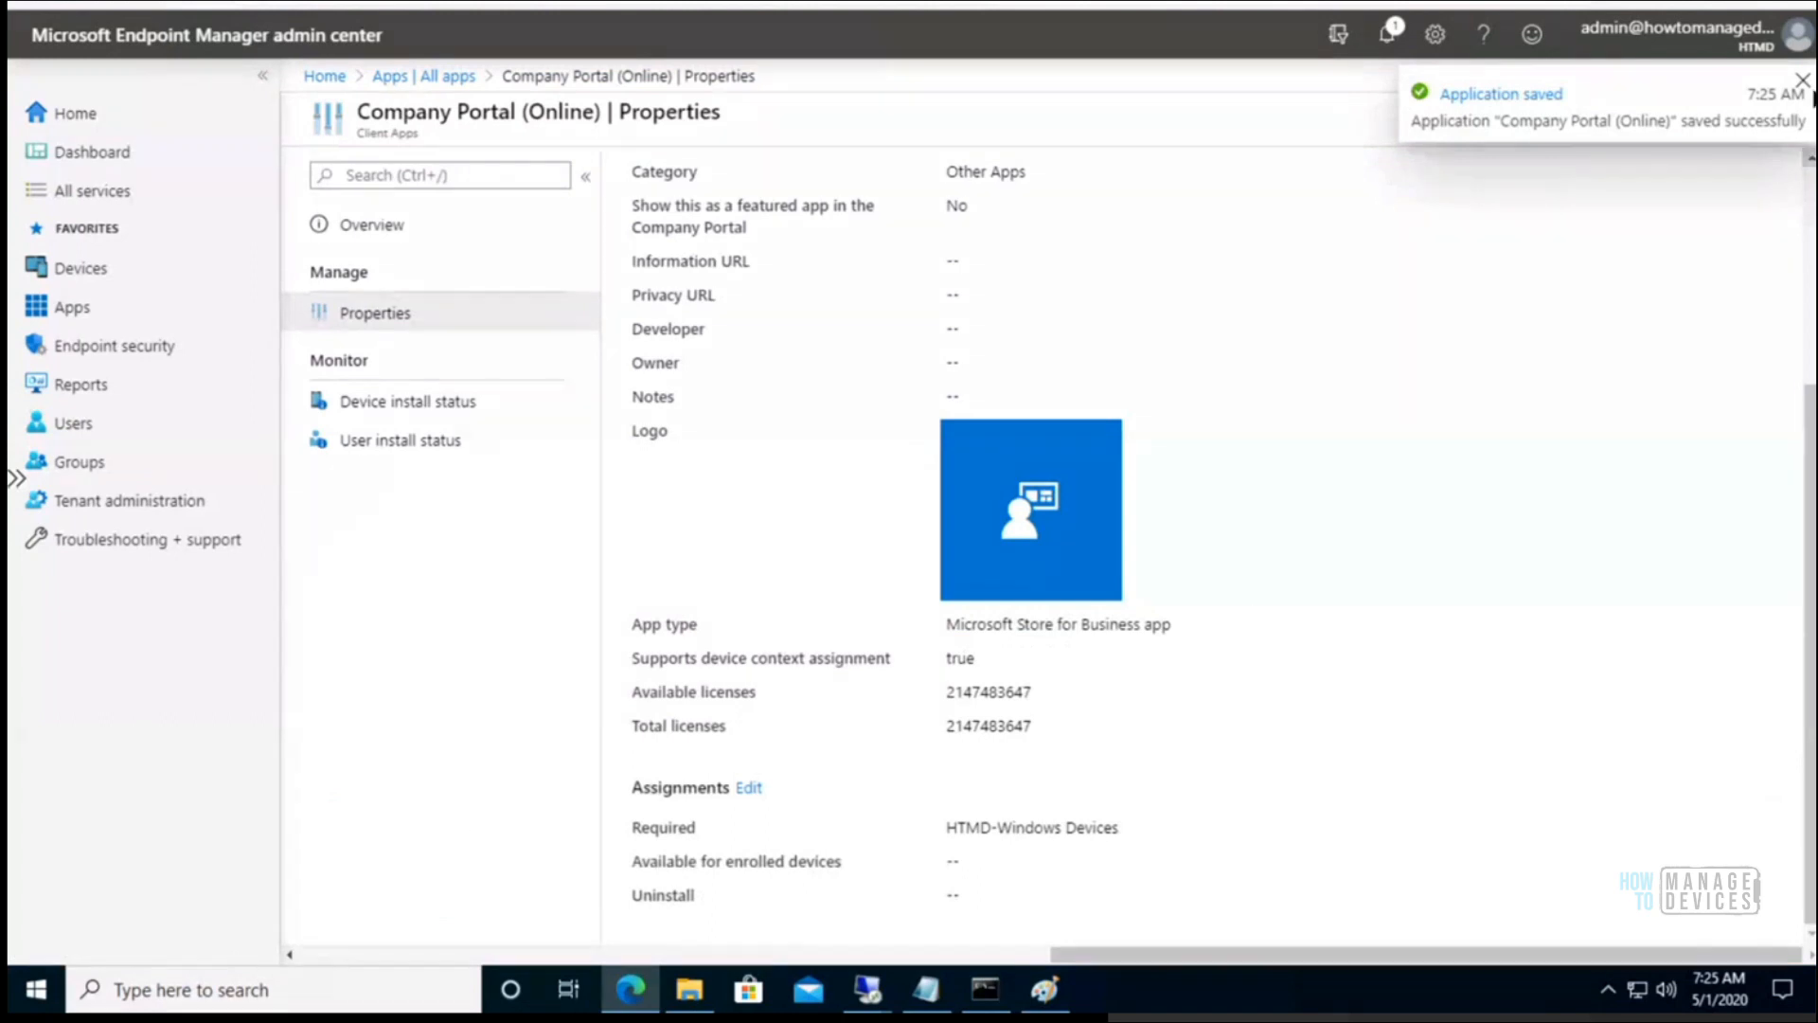
click(1803, 81)
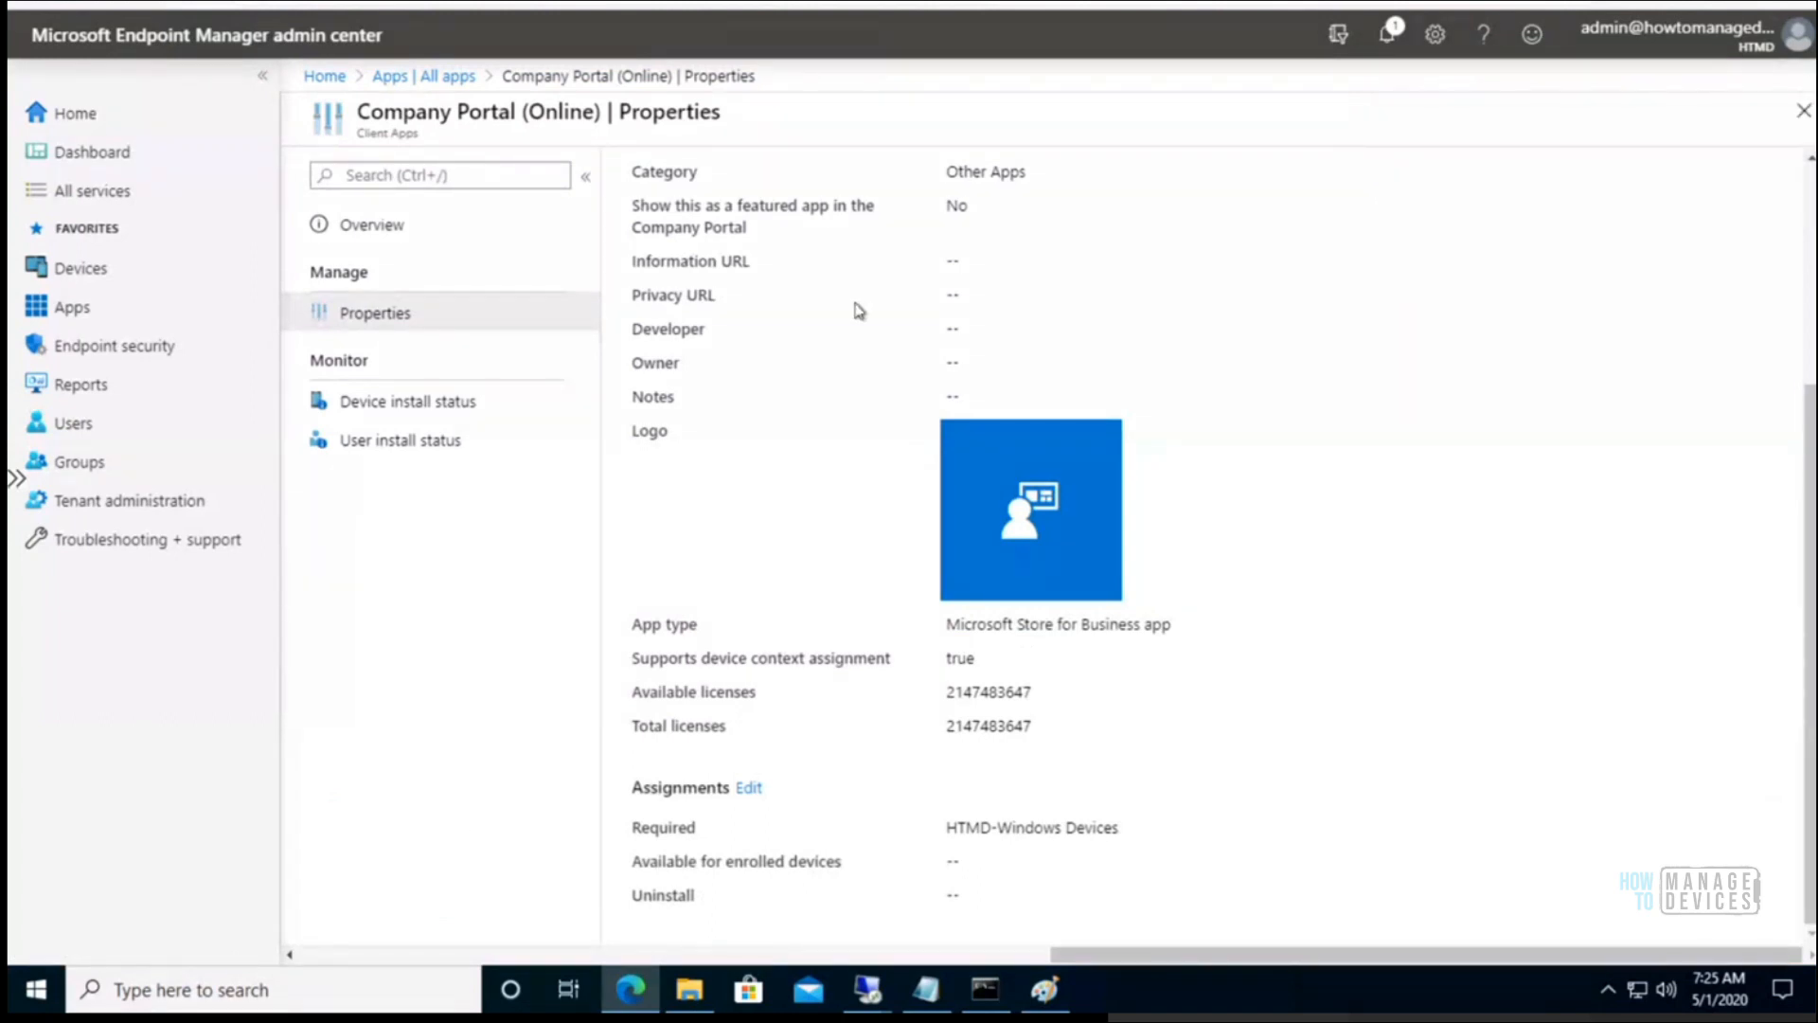
- Check the overview pages of Company Portal (Online) and Mail and Calendar (Online), and review the notifications
click(370, 232)
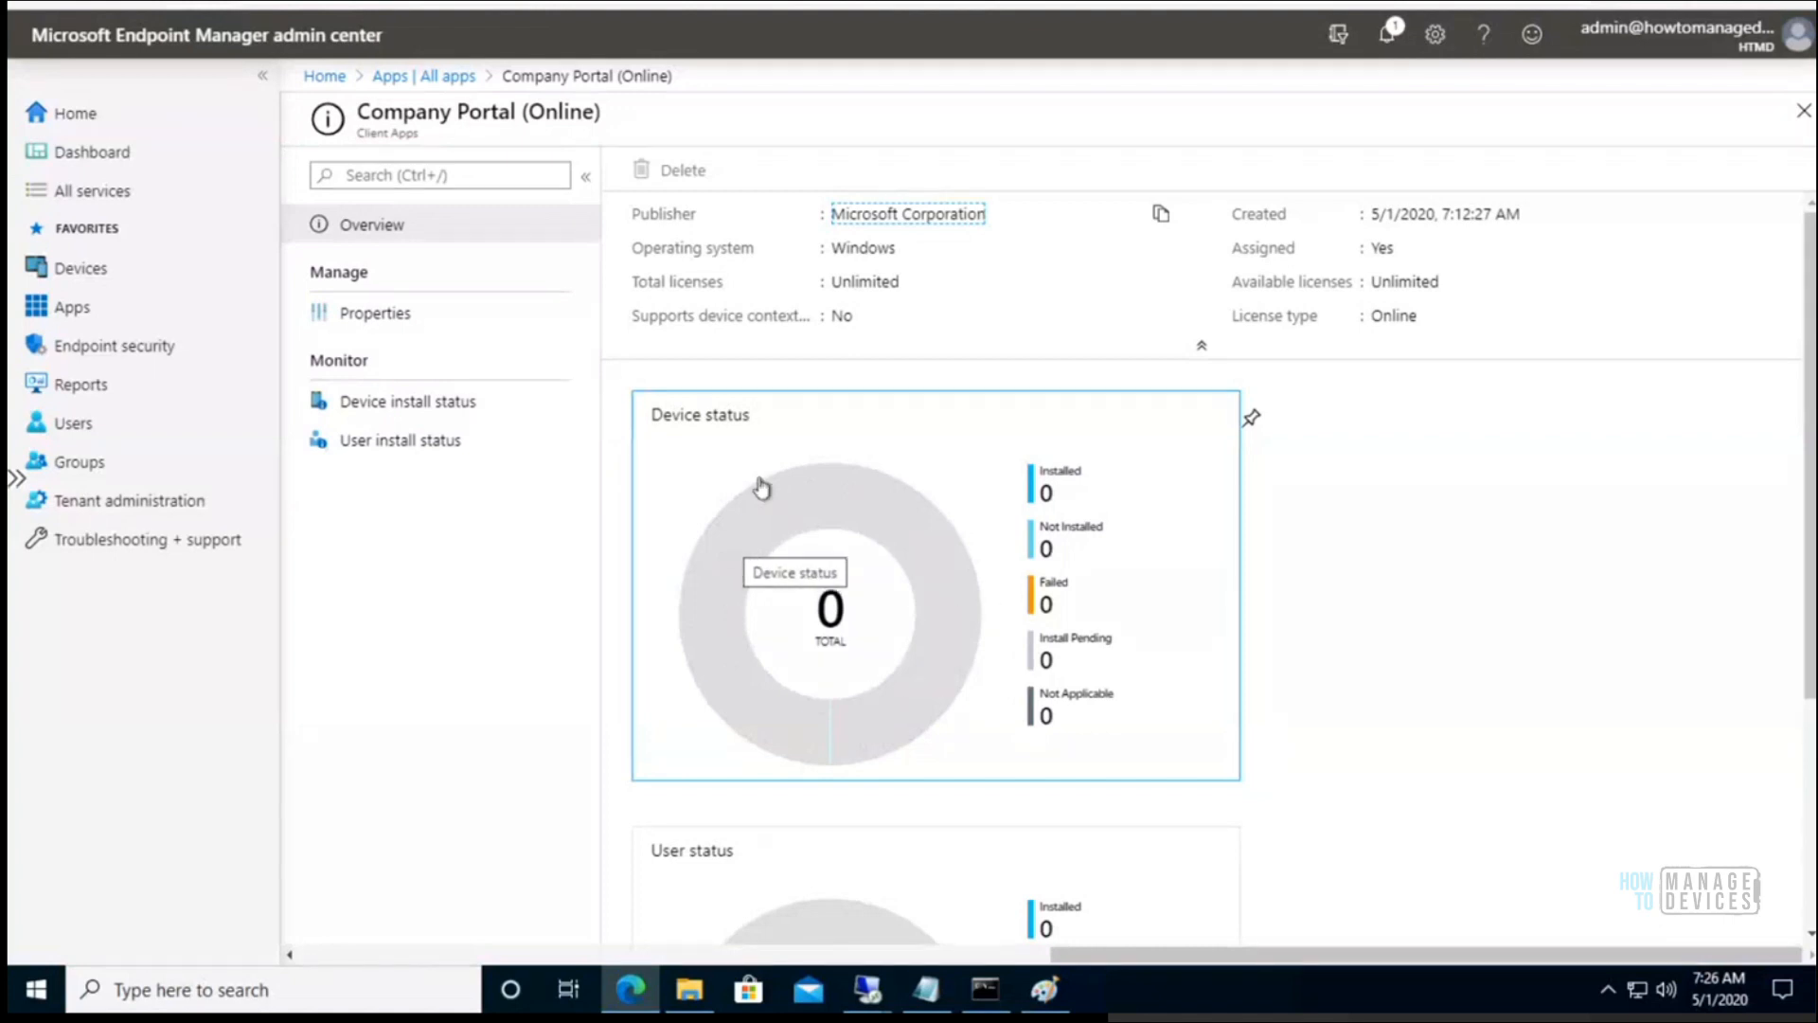
click(451, 76)
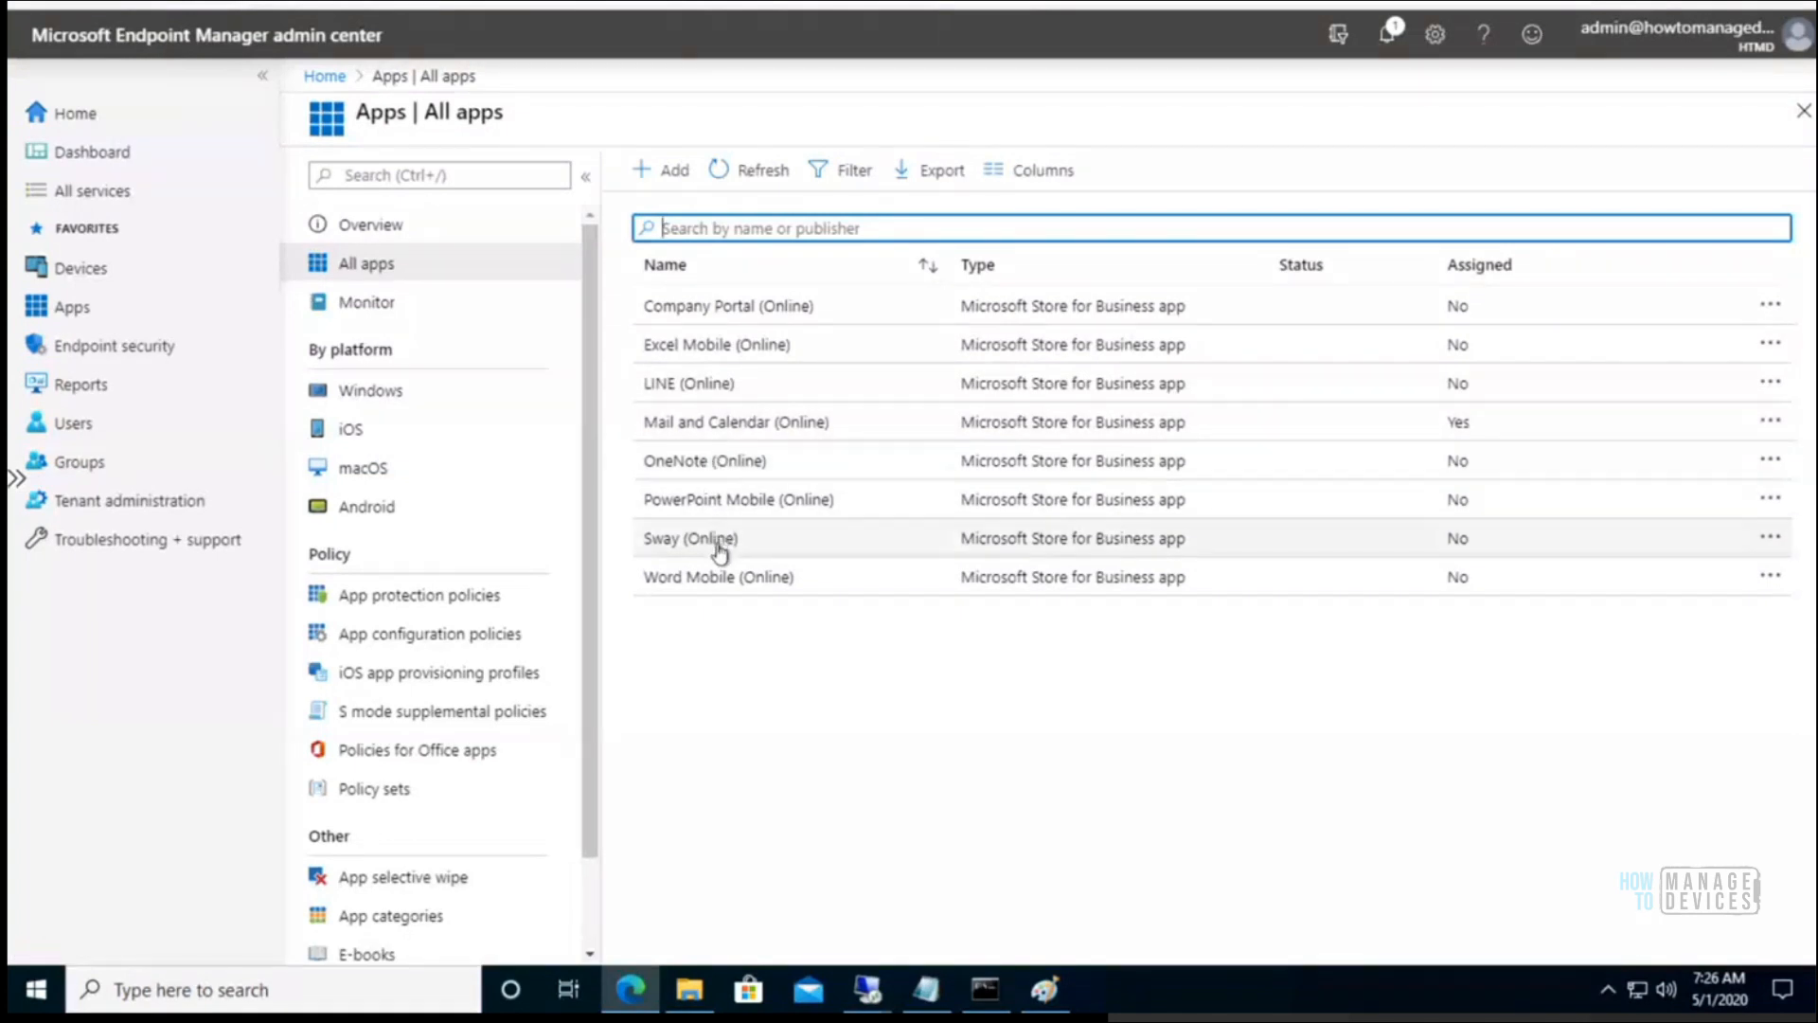
click(726, 426)
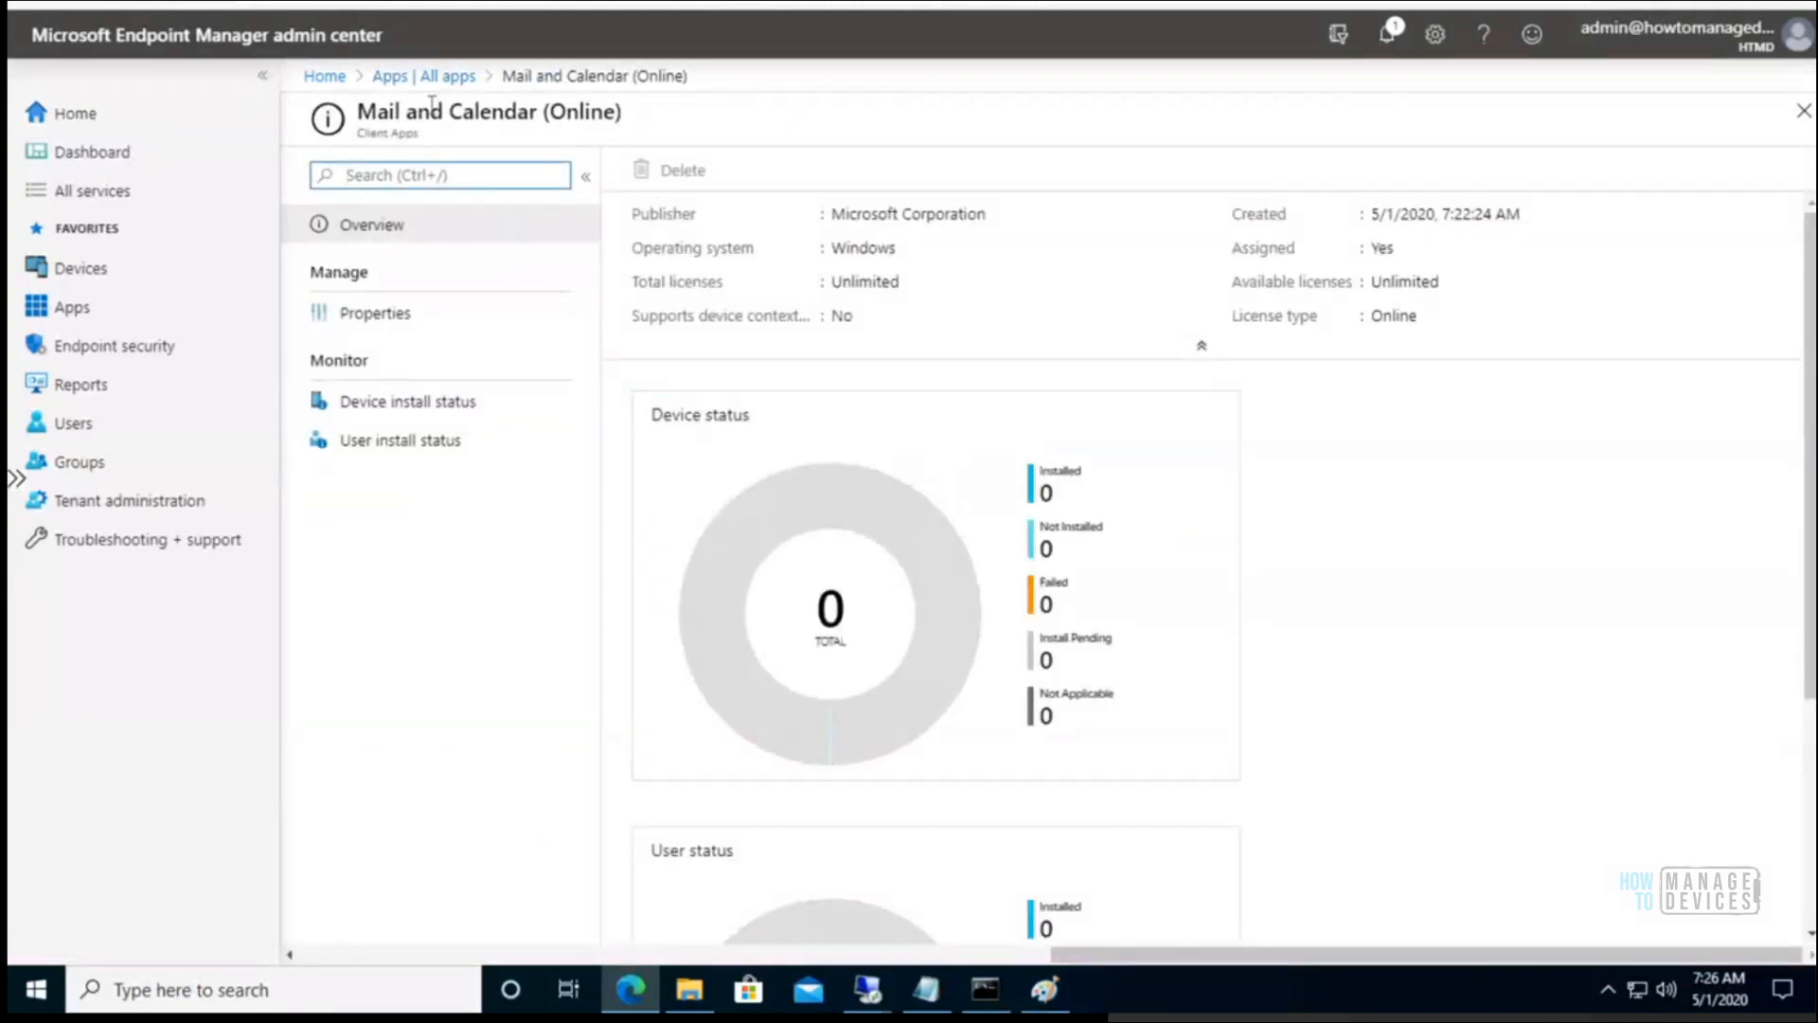
click(1385, 37)
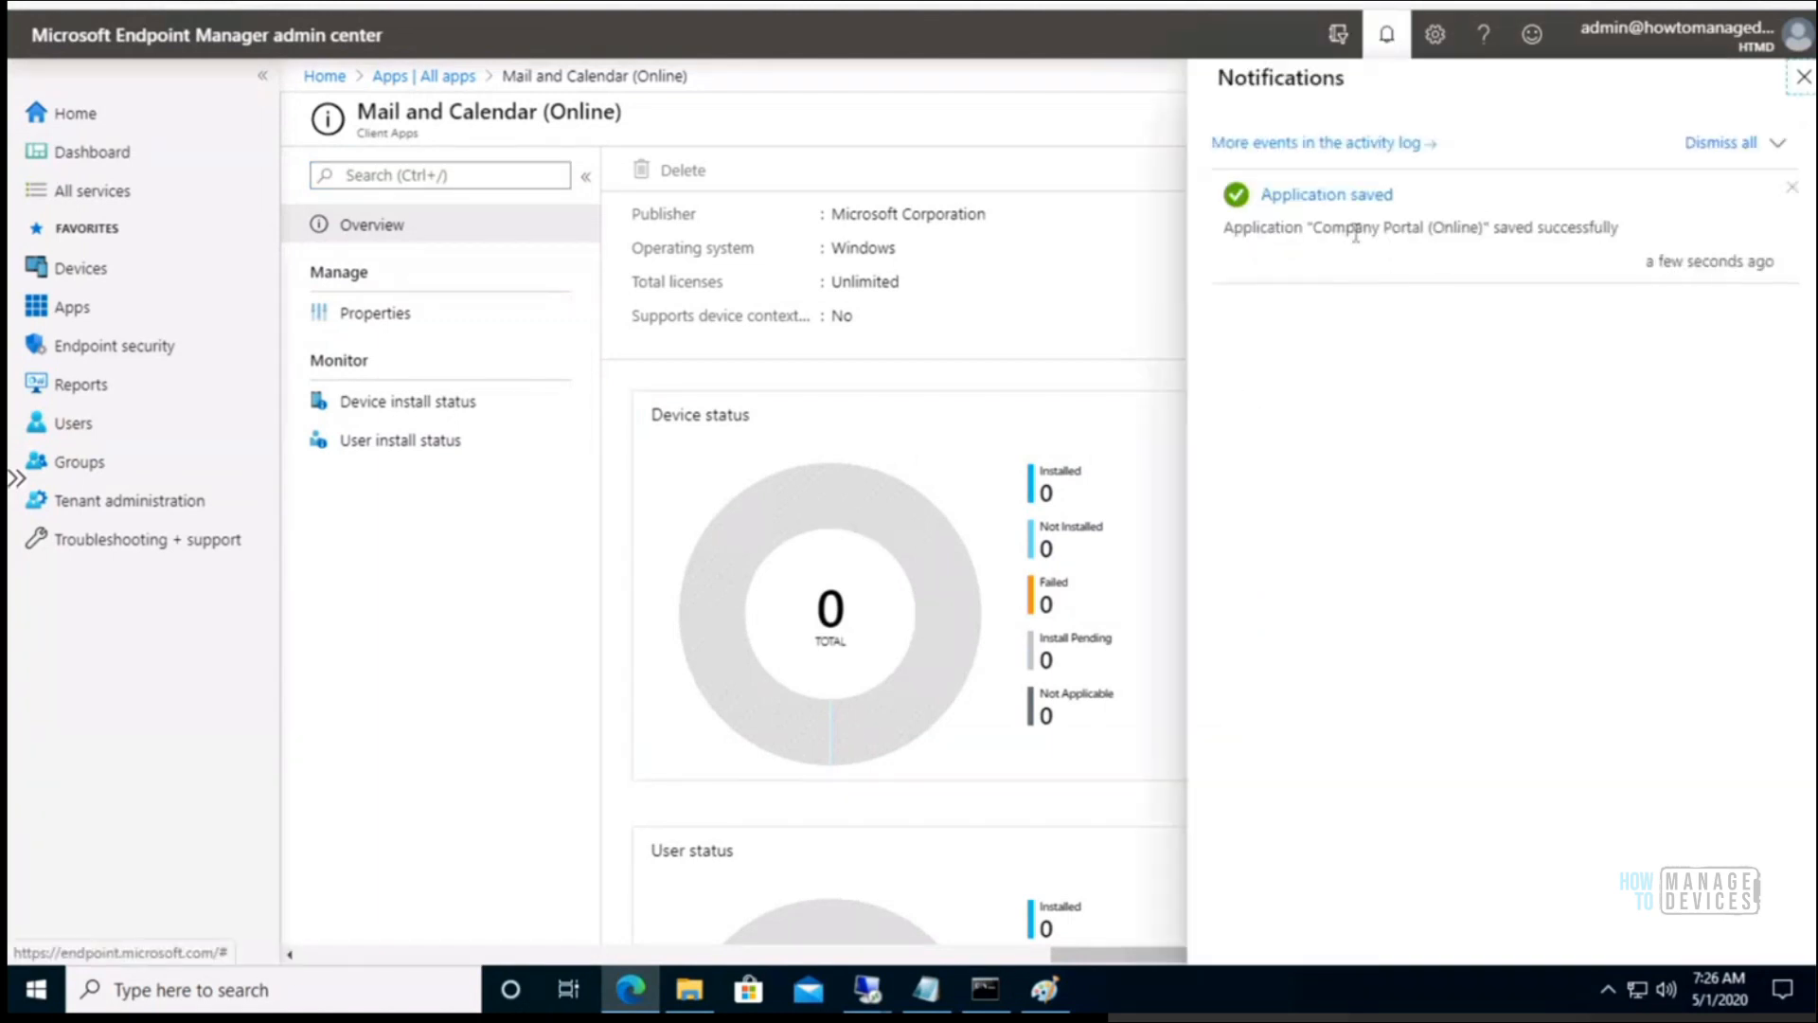
click(1802, 83)
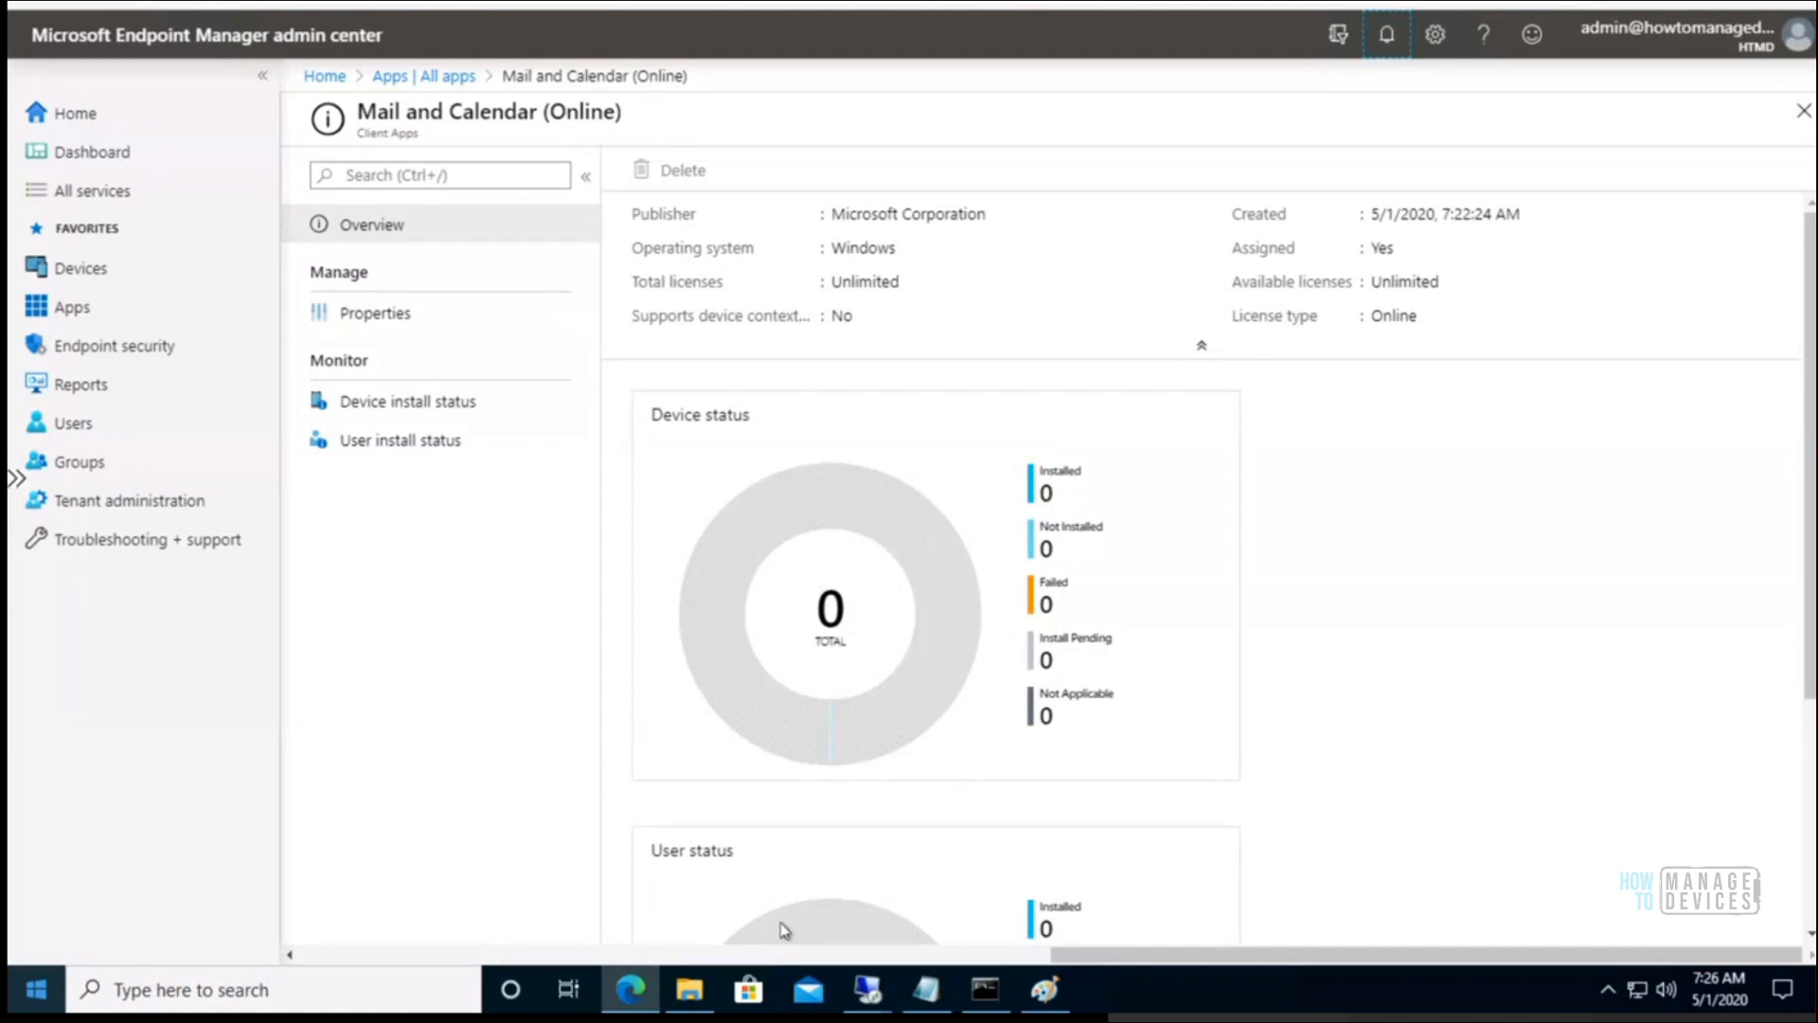
- Open a Command Prompt, check the computer's name with the hostname command and minimize the window
right_click(36, 990)
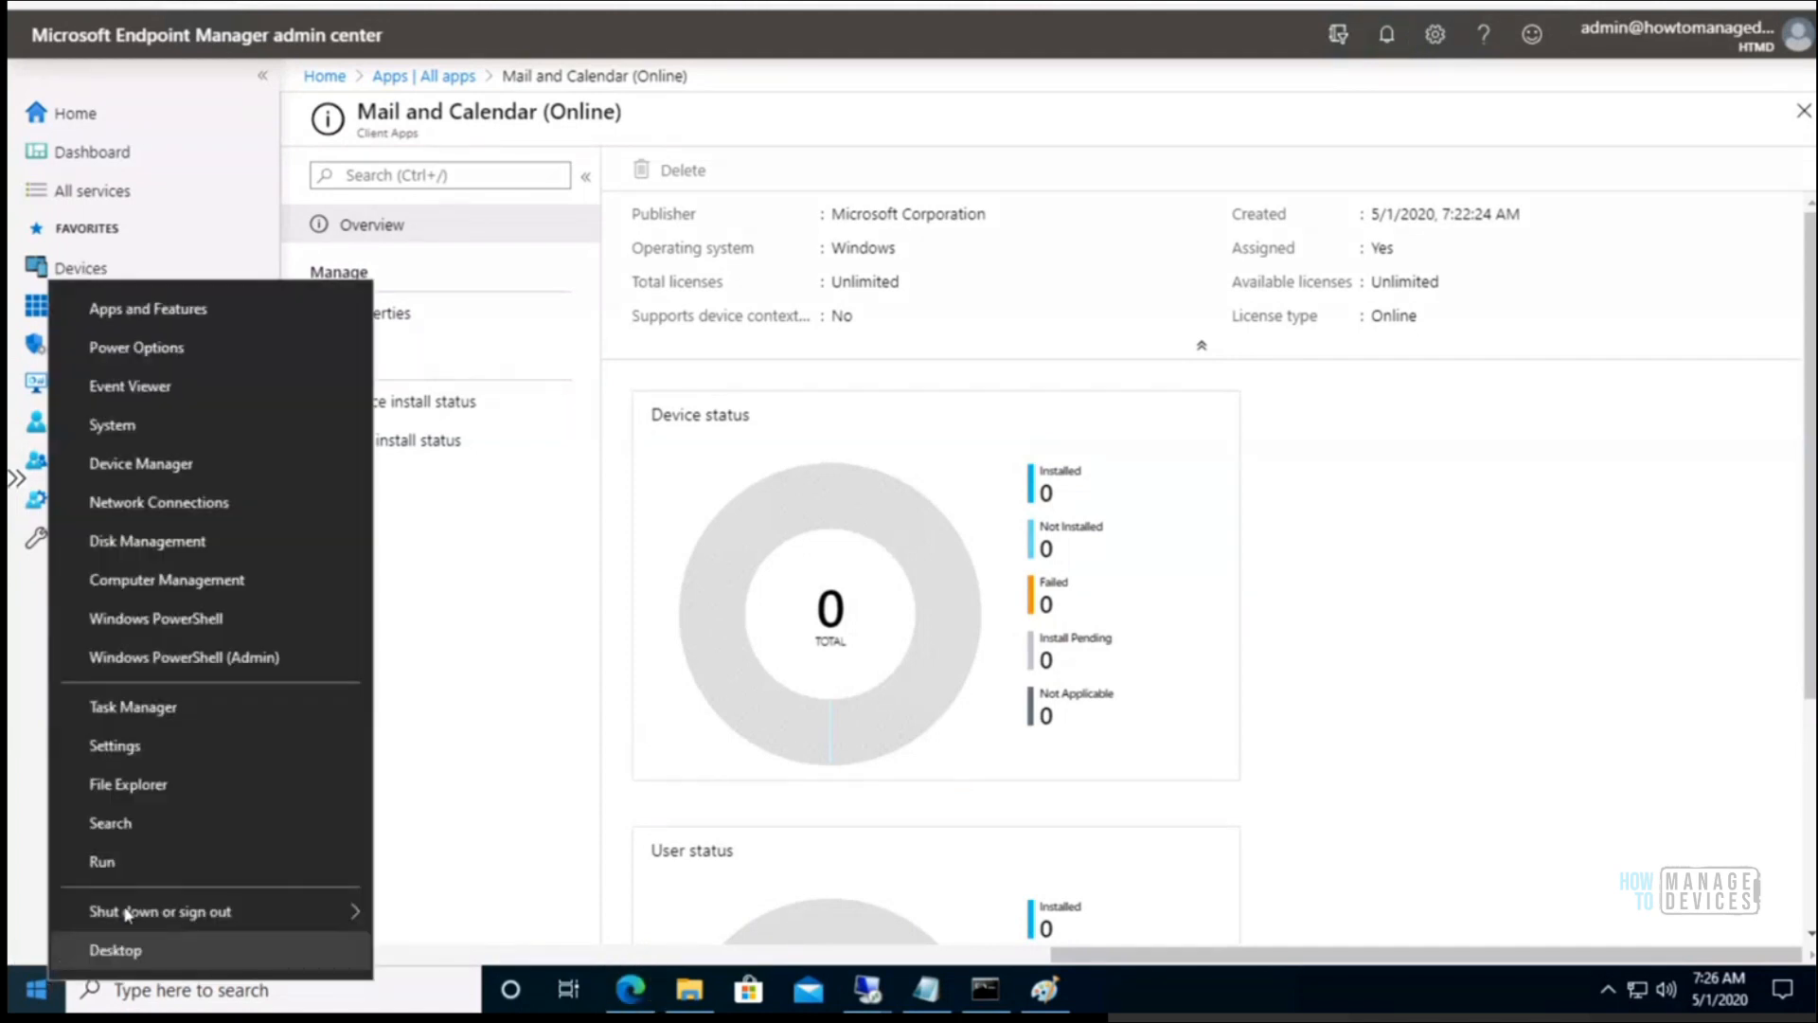
click(146, 861)
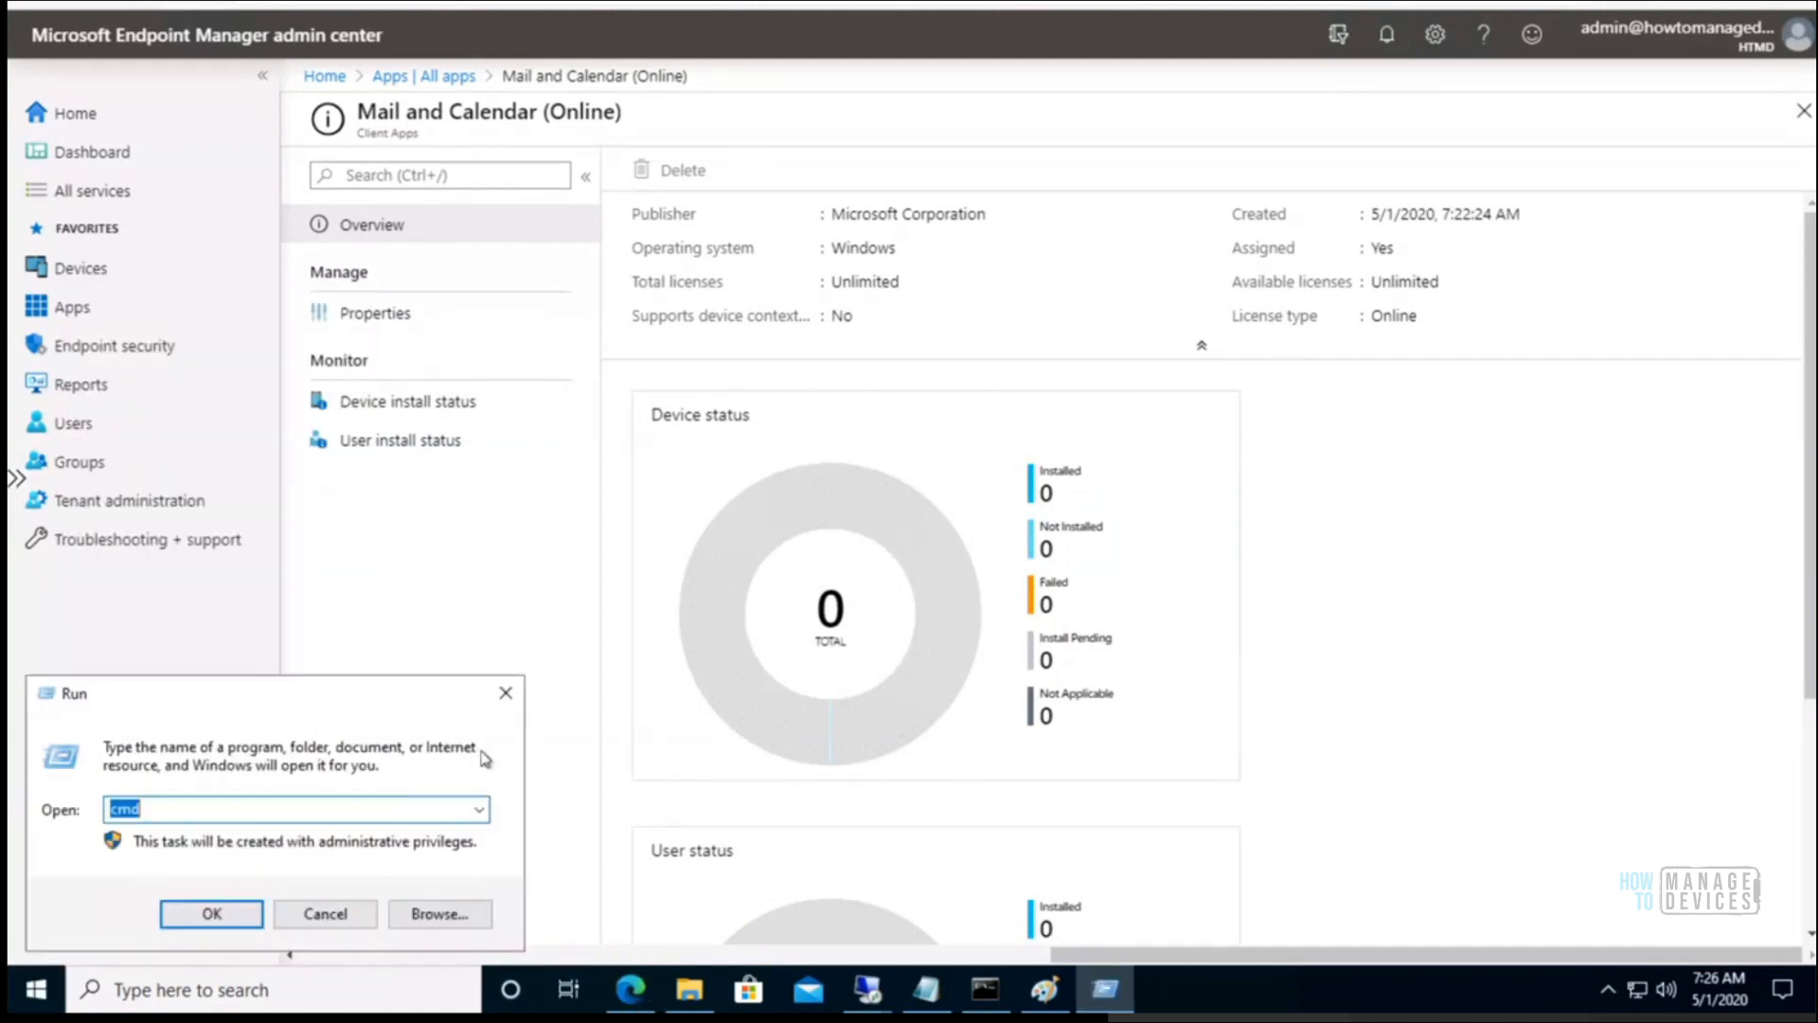
key(Return)
text(hostname)
key(Return)
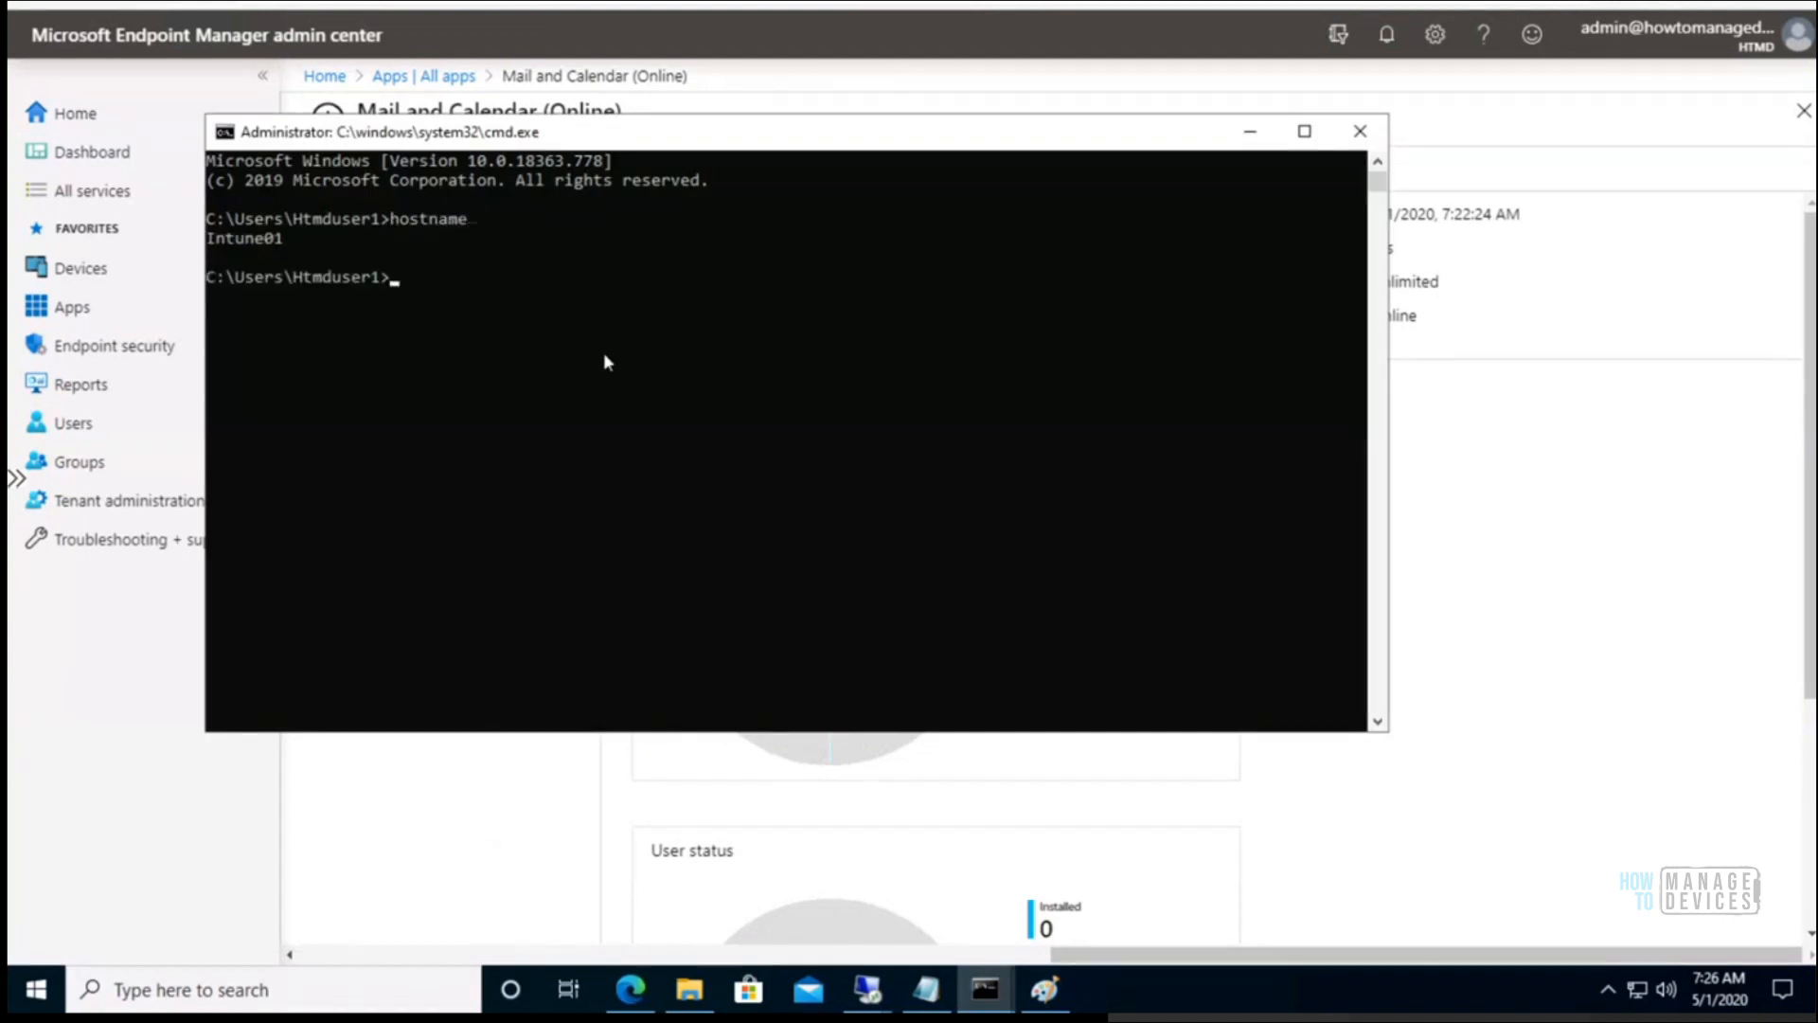
drag(212, 239, 323, 243)
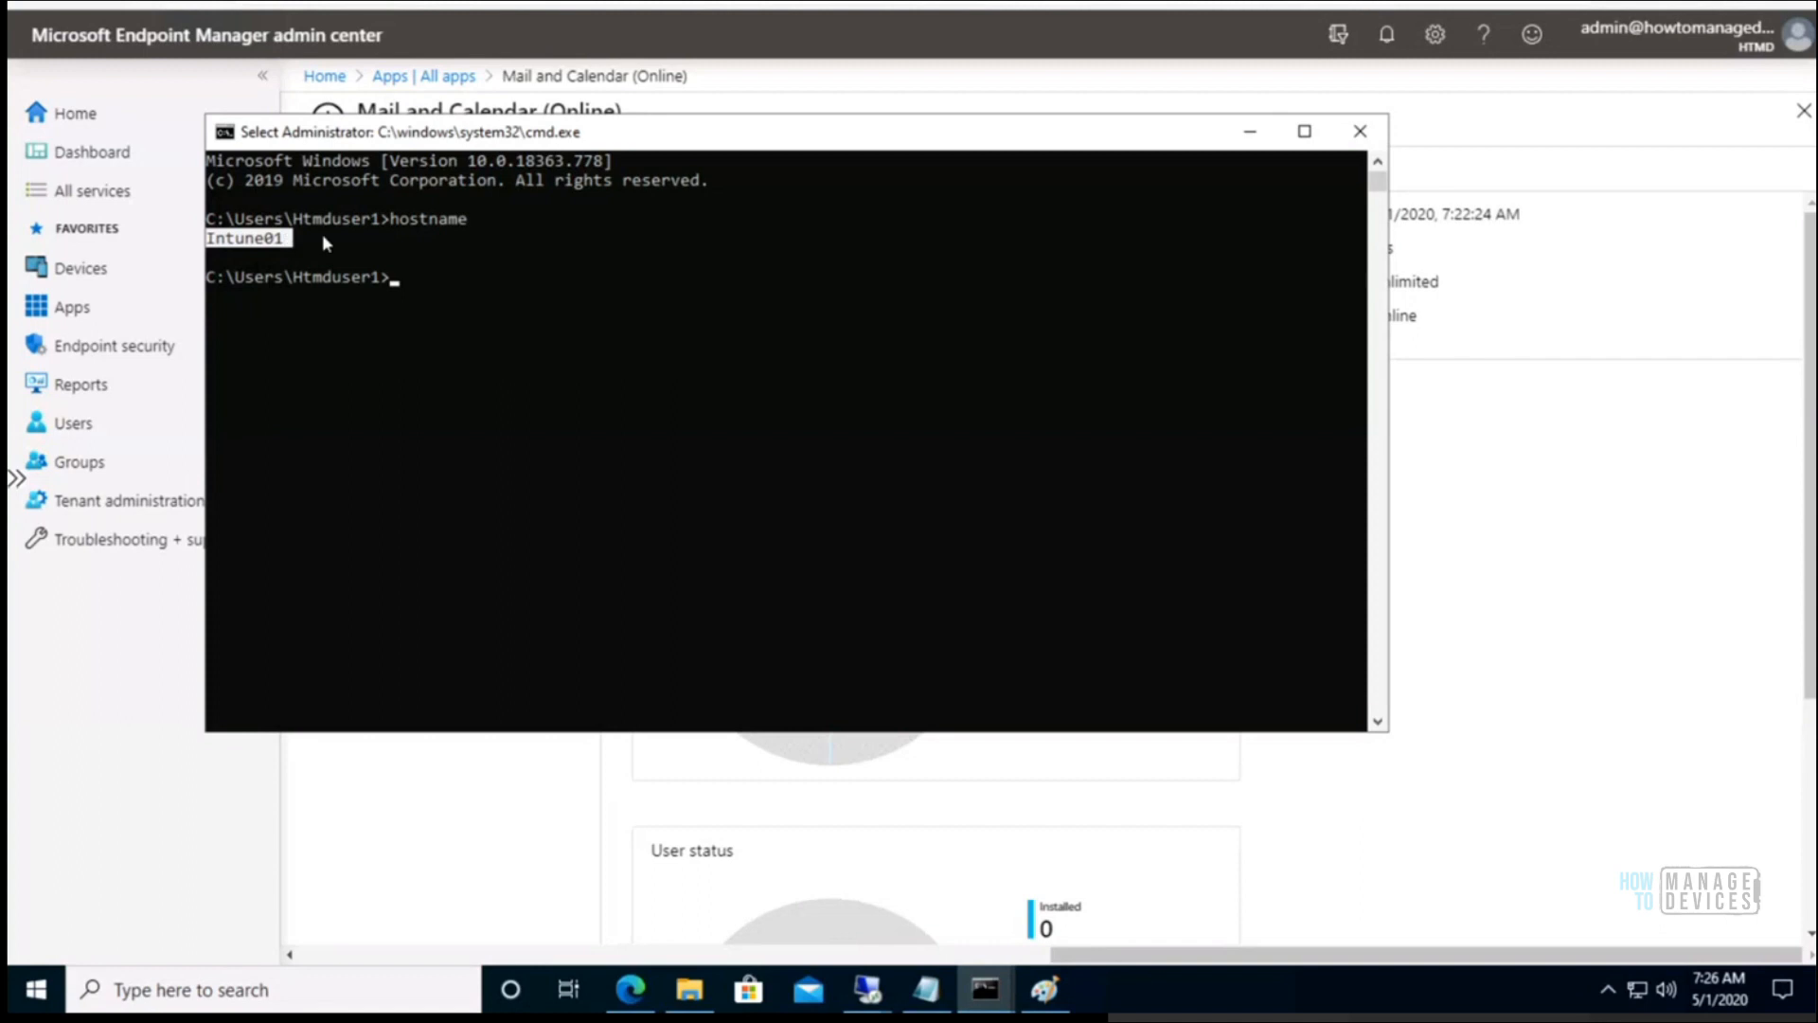
click(1248, 137)
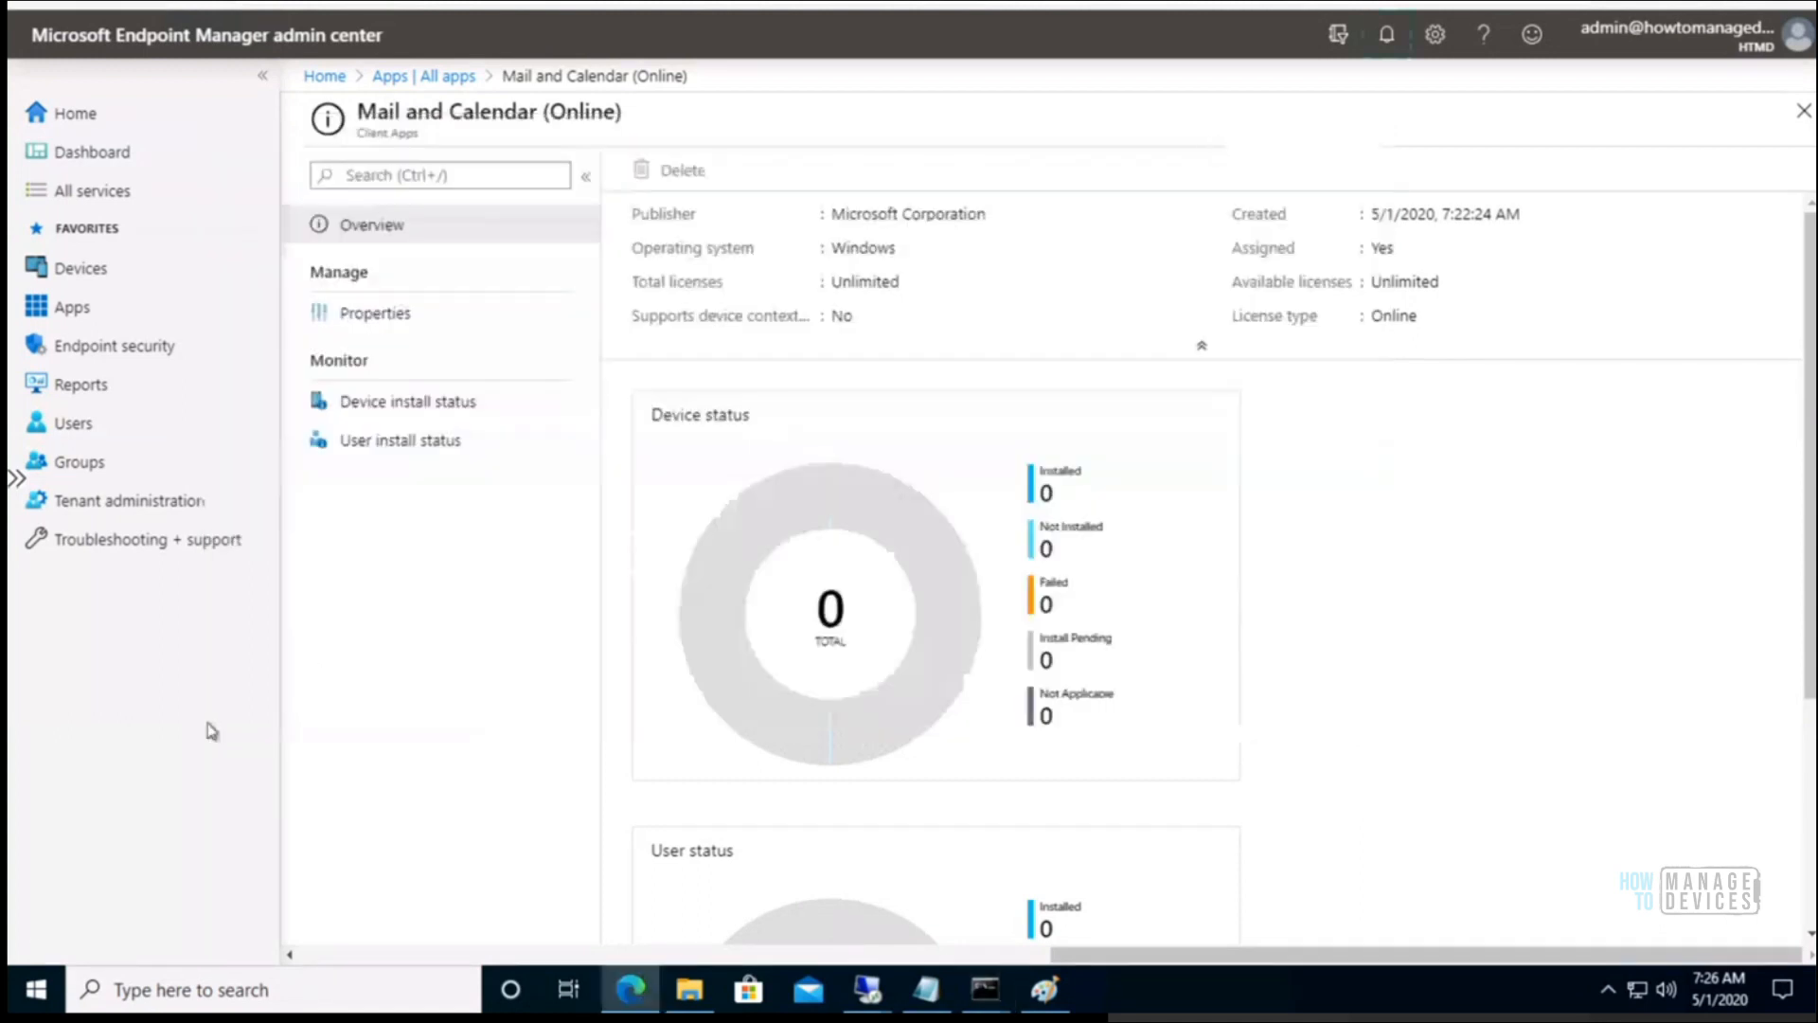
- Open Windows Settings, then return to Endpoint Manager to recheck the properties and assignments of Mail and Calendar (Online)
click(36, 989)
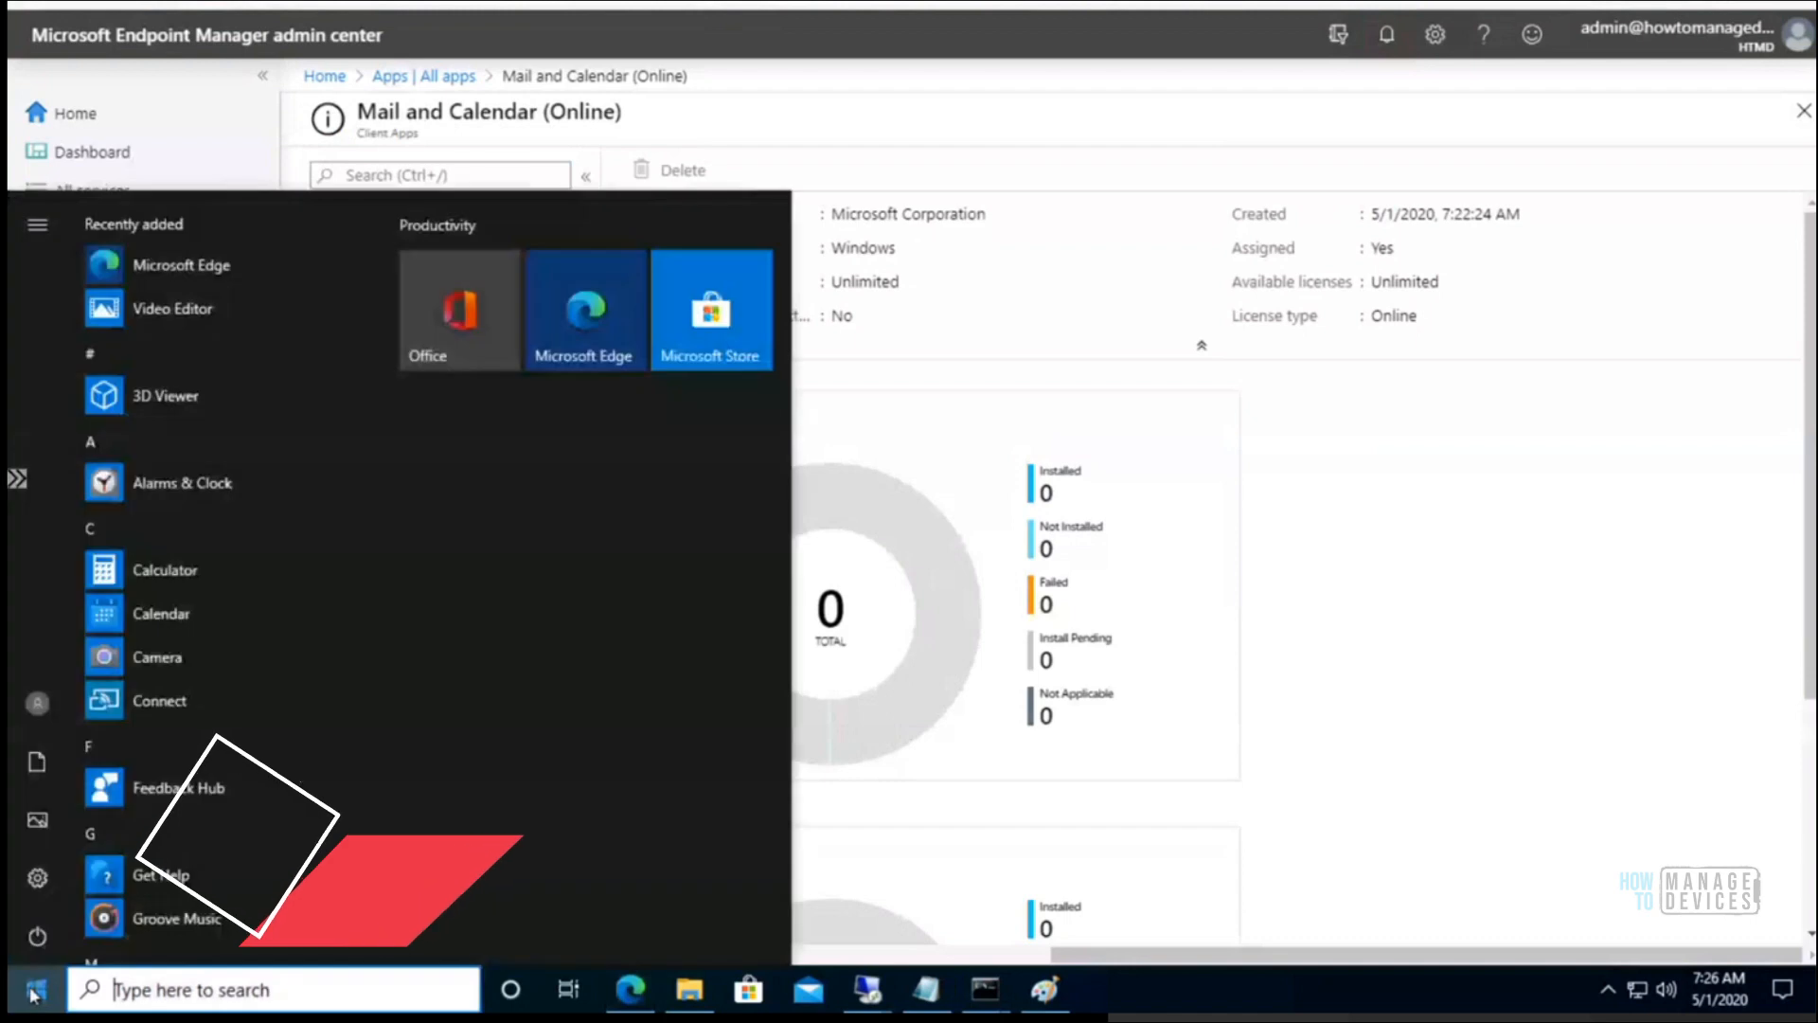
click(37, 877)
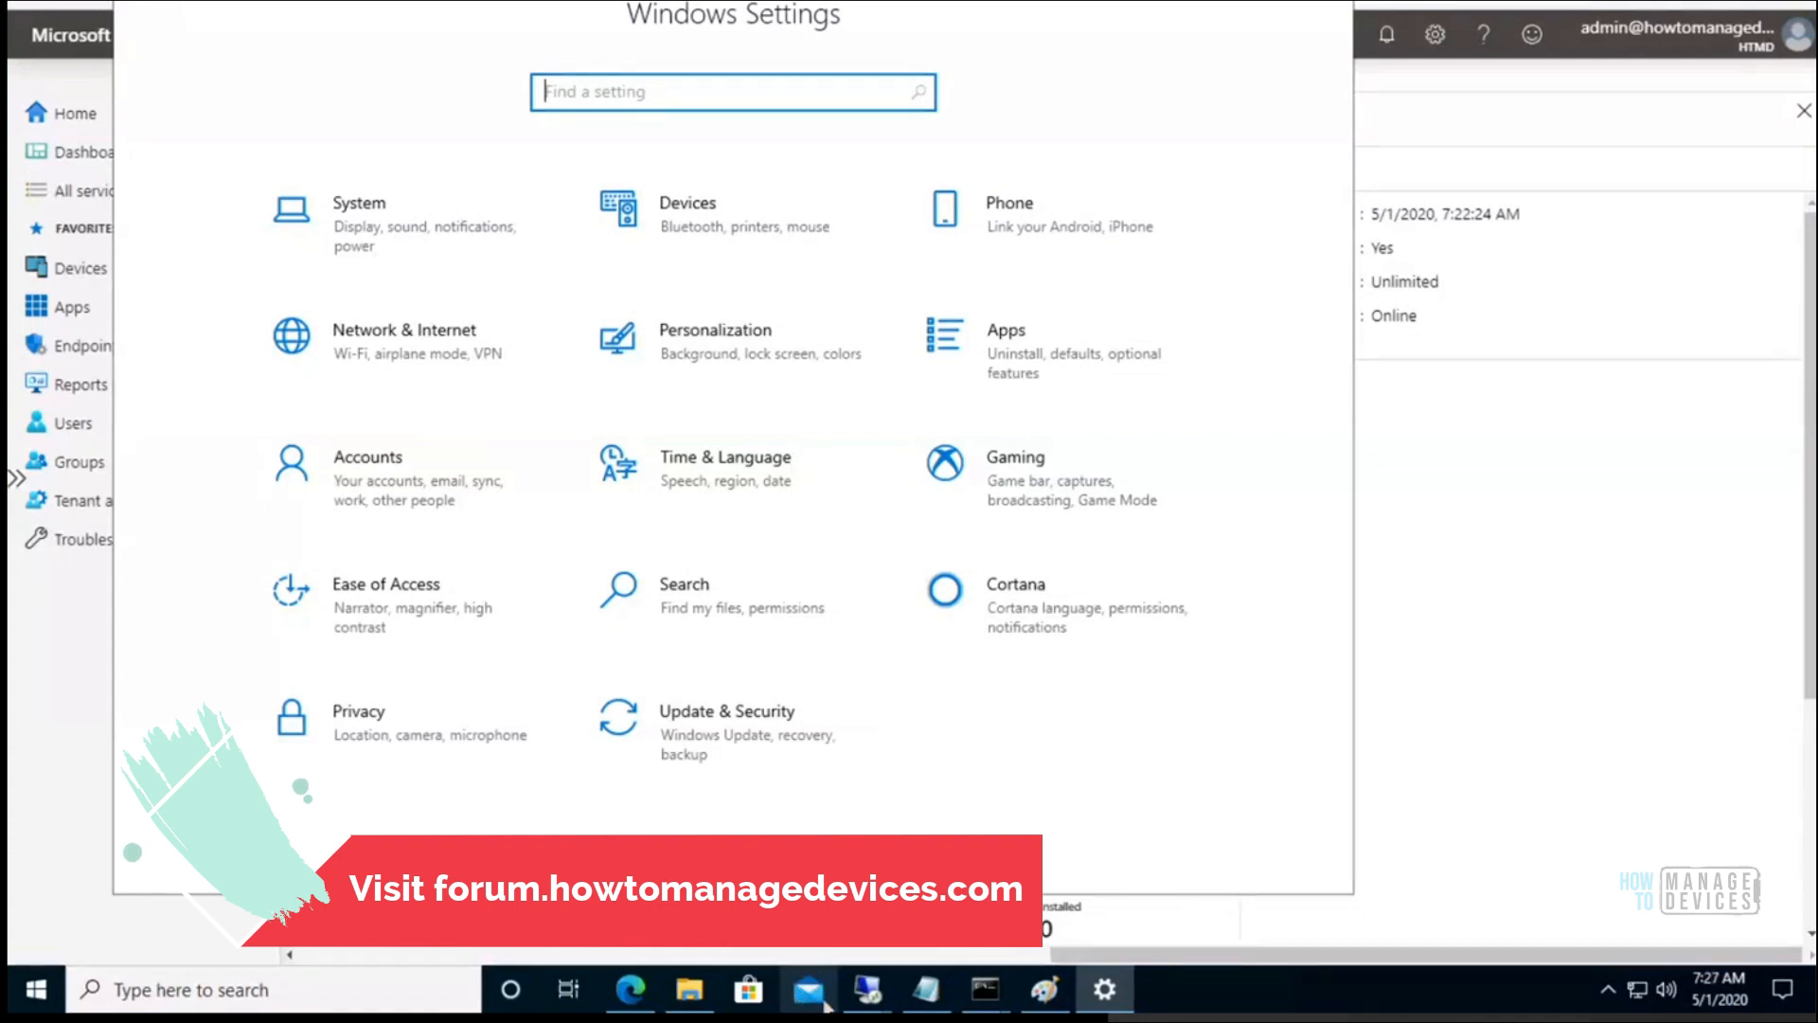
click(1409, 698)
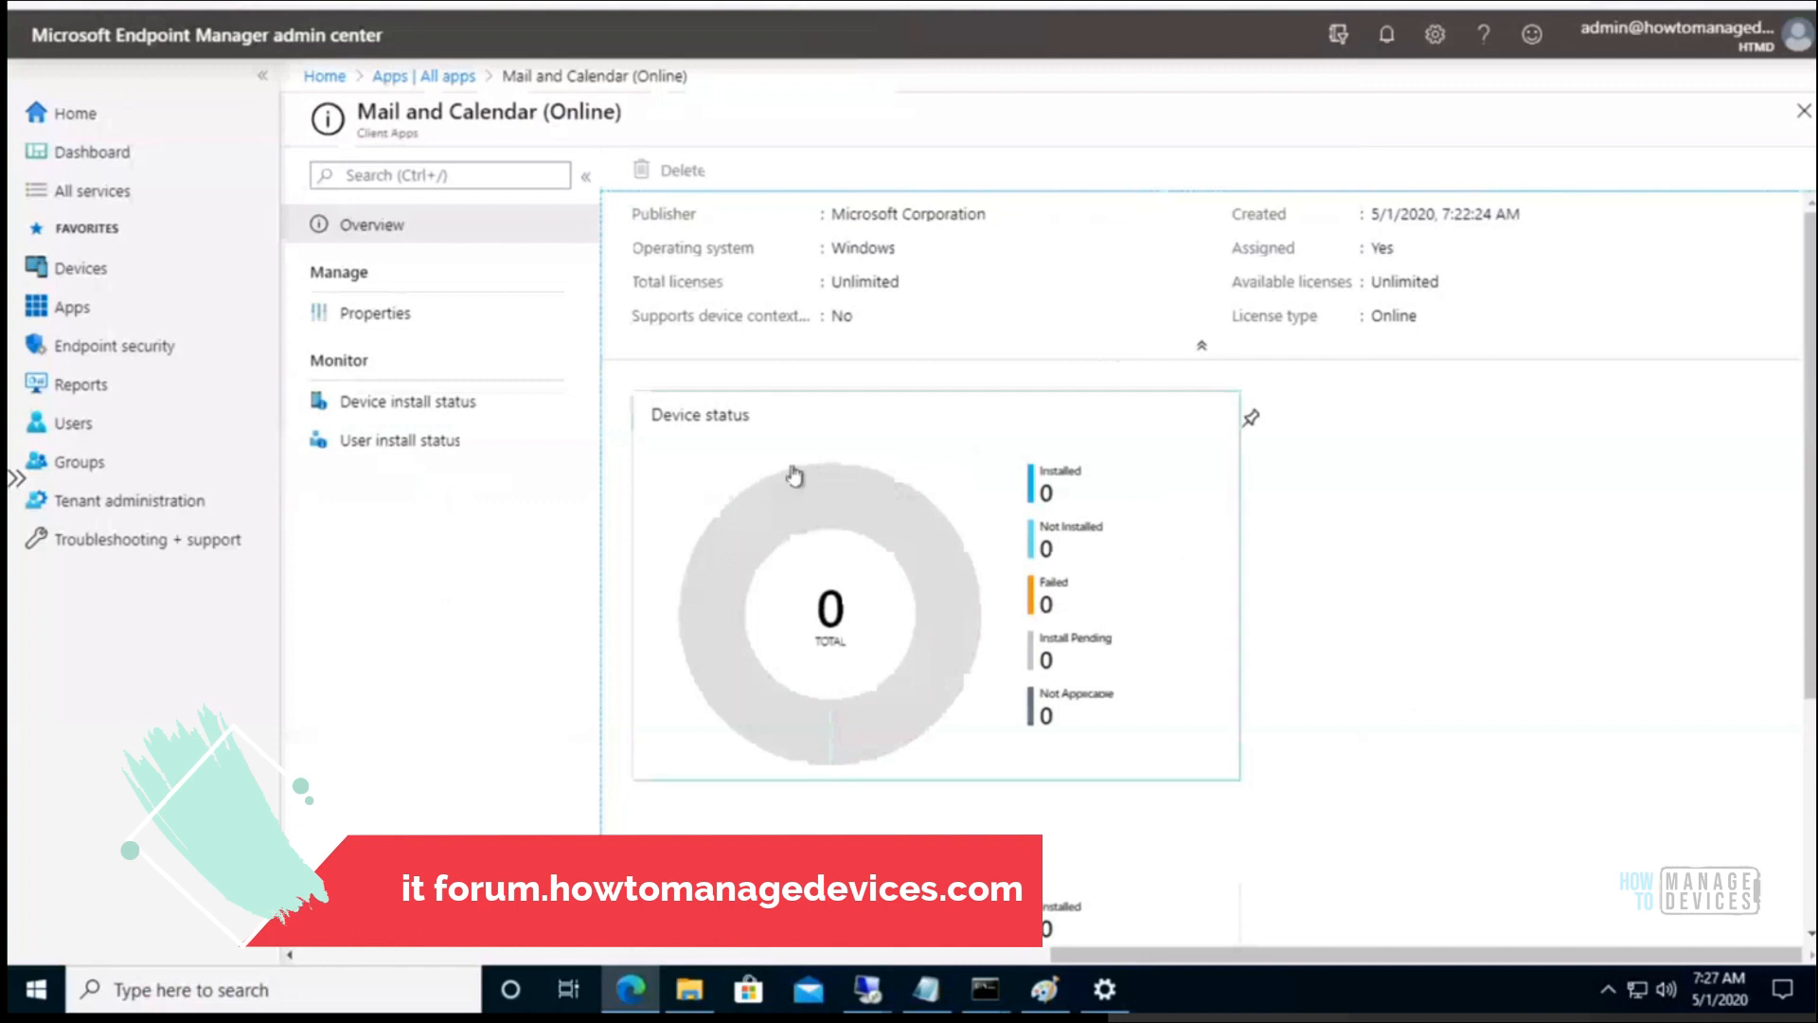
click(409, 315)
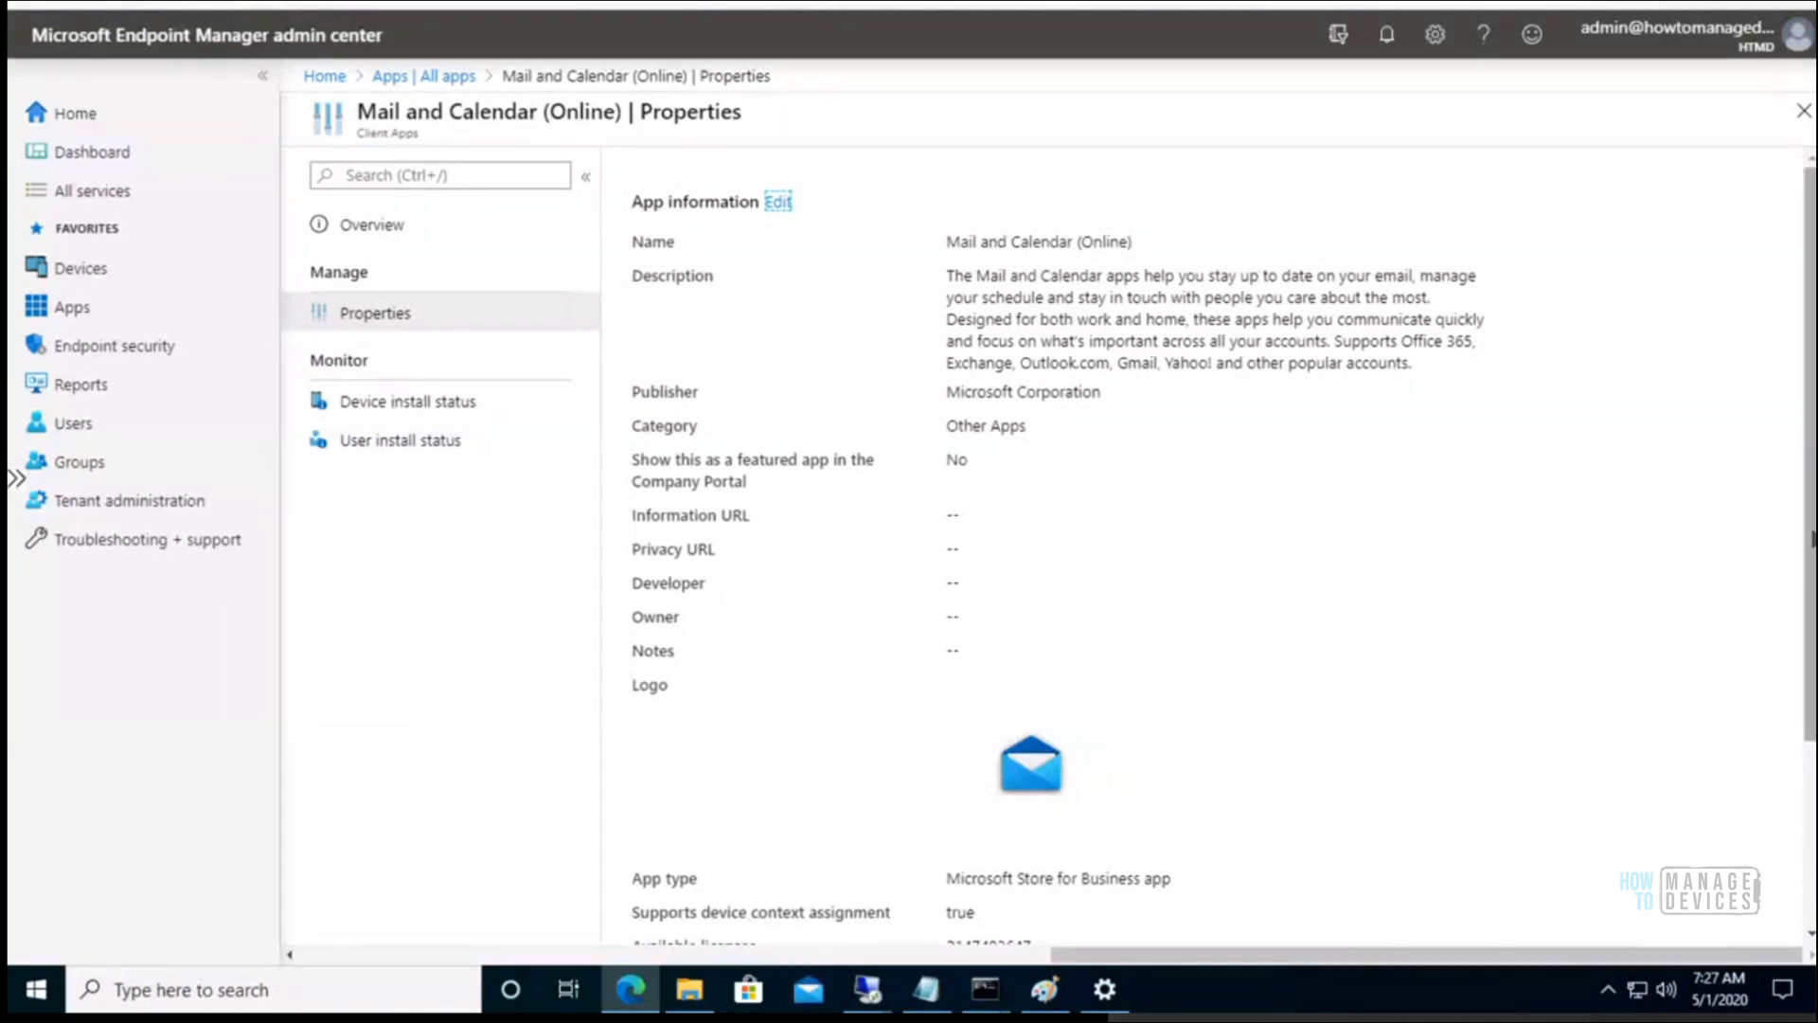
scroll(1202, 545, down, 3)
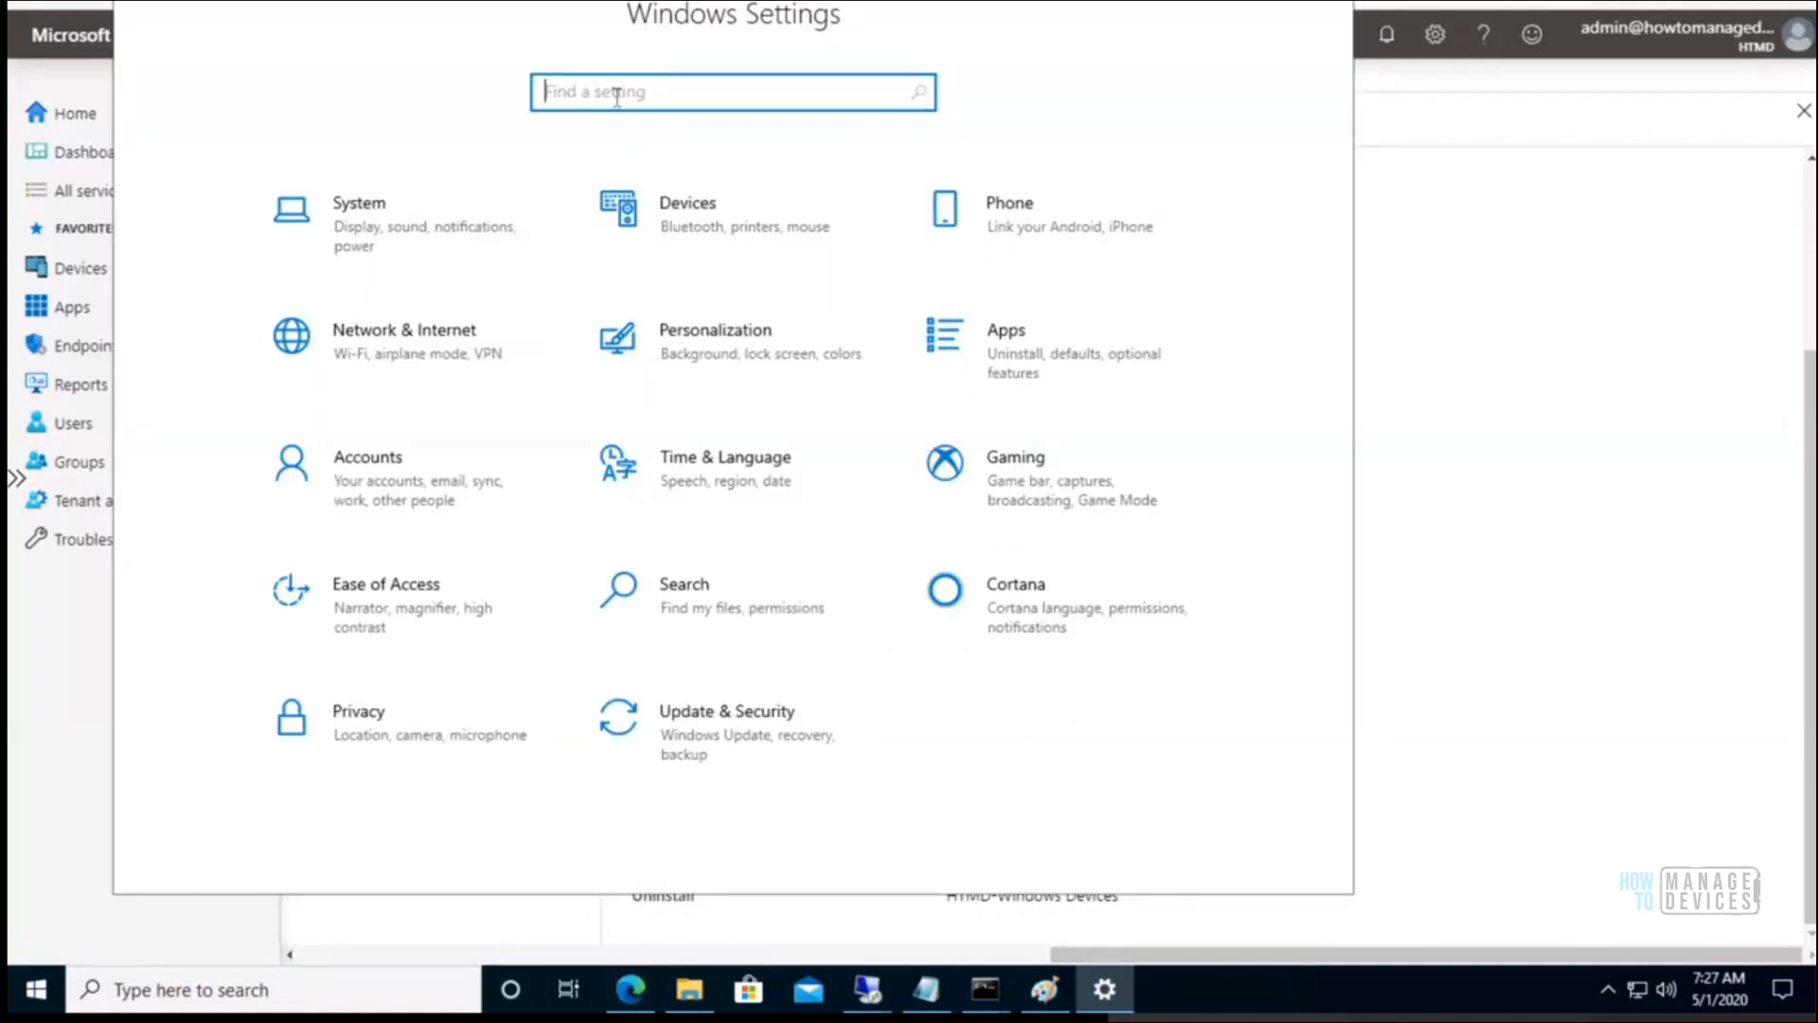
- Open the info page of the Azure AD work or school connection in Windows Settings and start a device sync
click(405, 479)
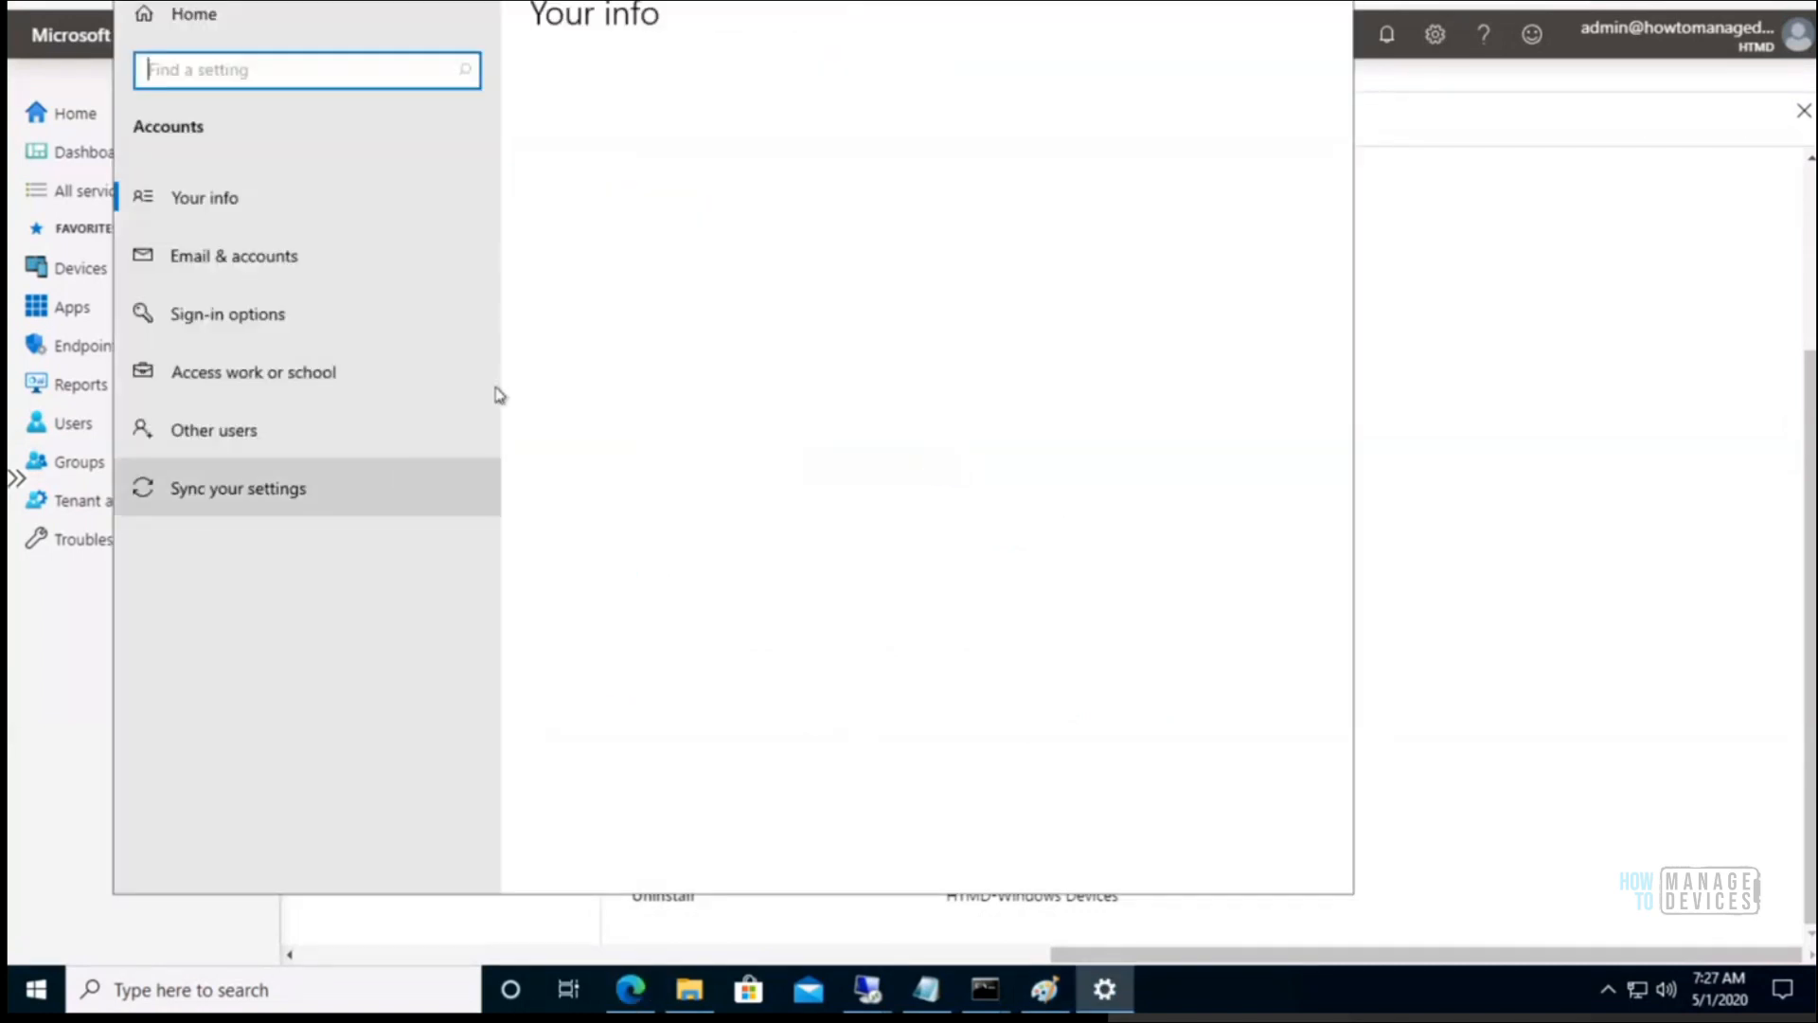
click(270, 380)
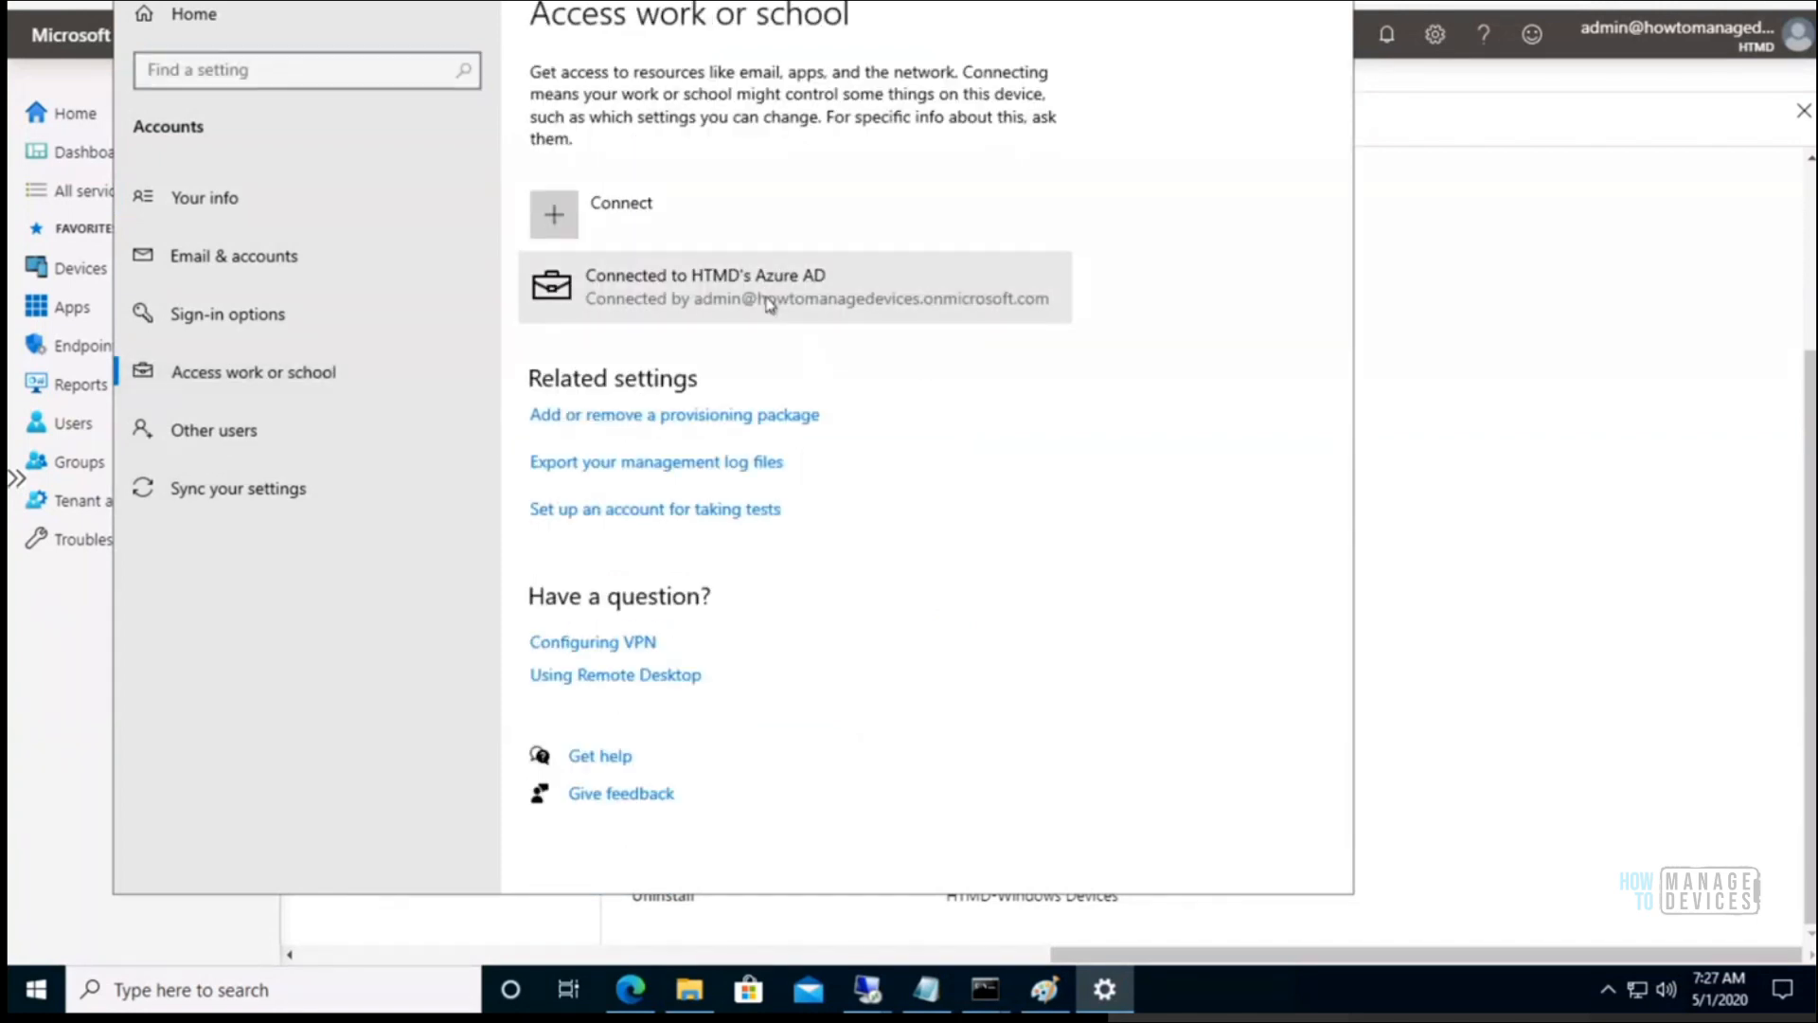
click(767, 303)
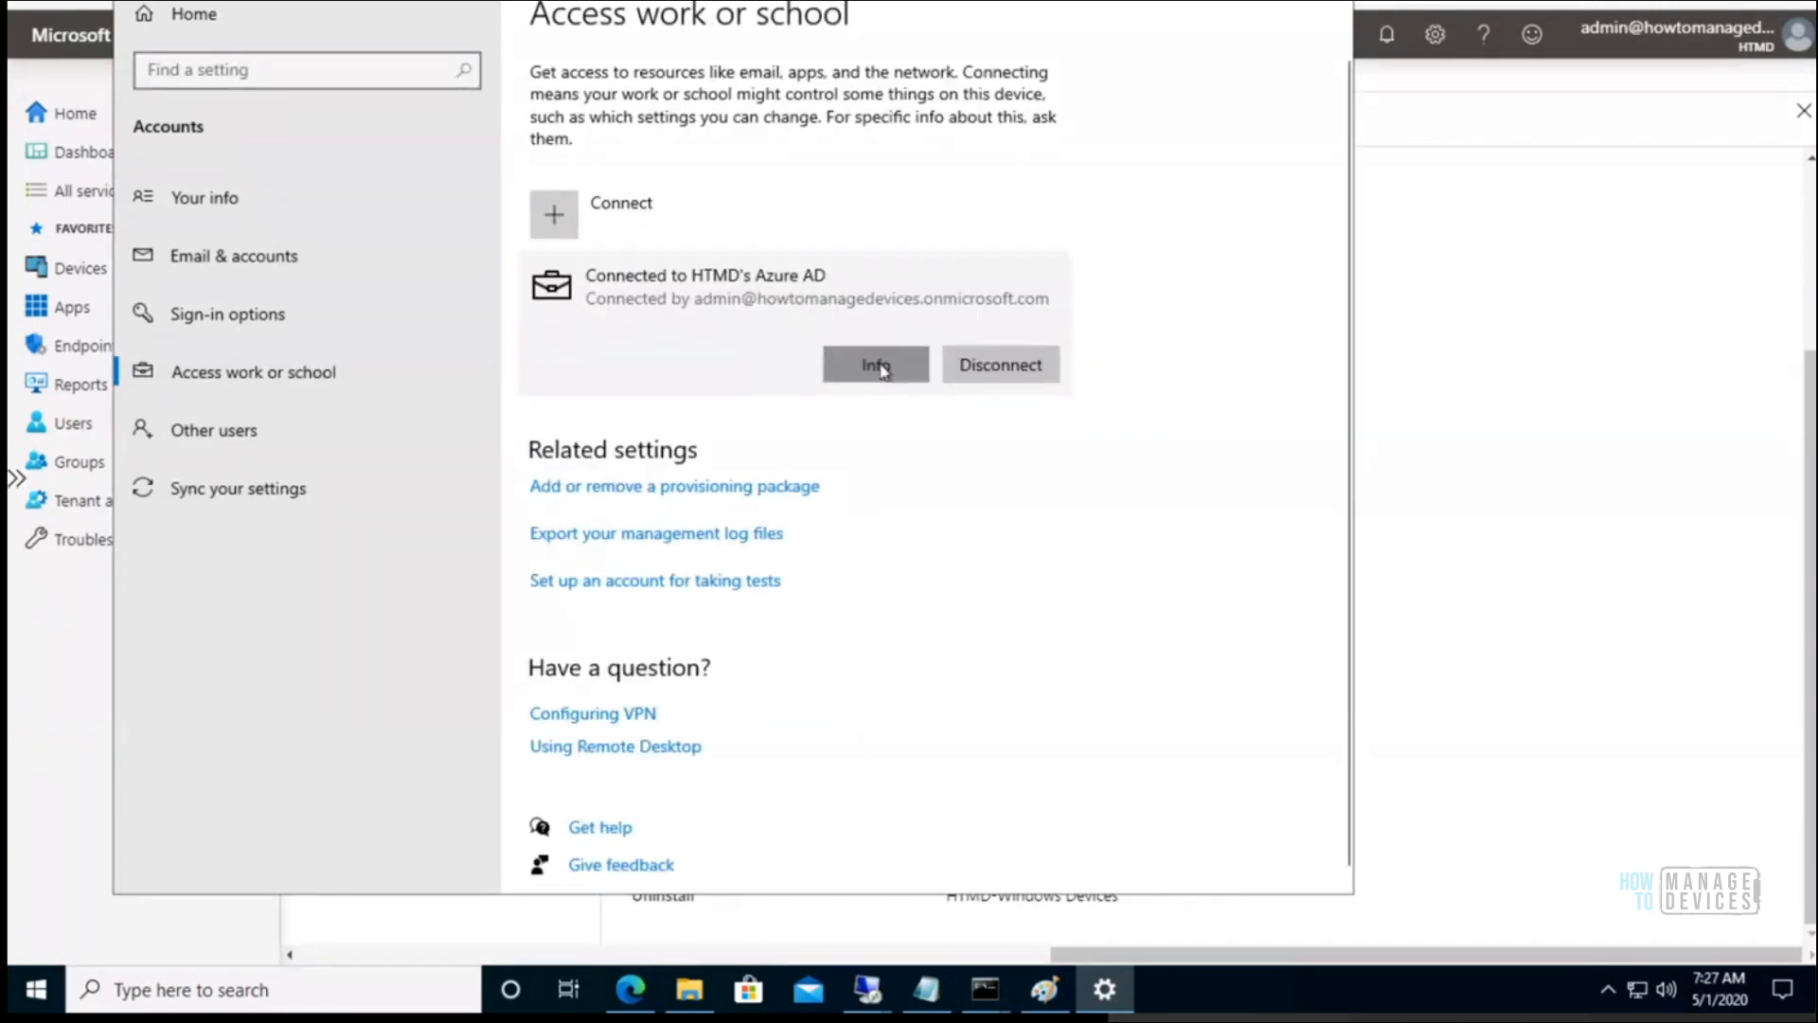
click(872, 368)
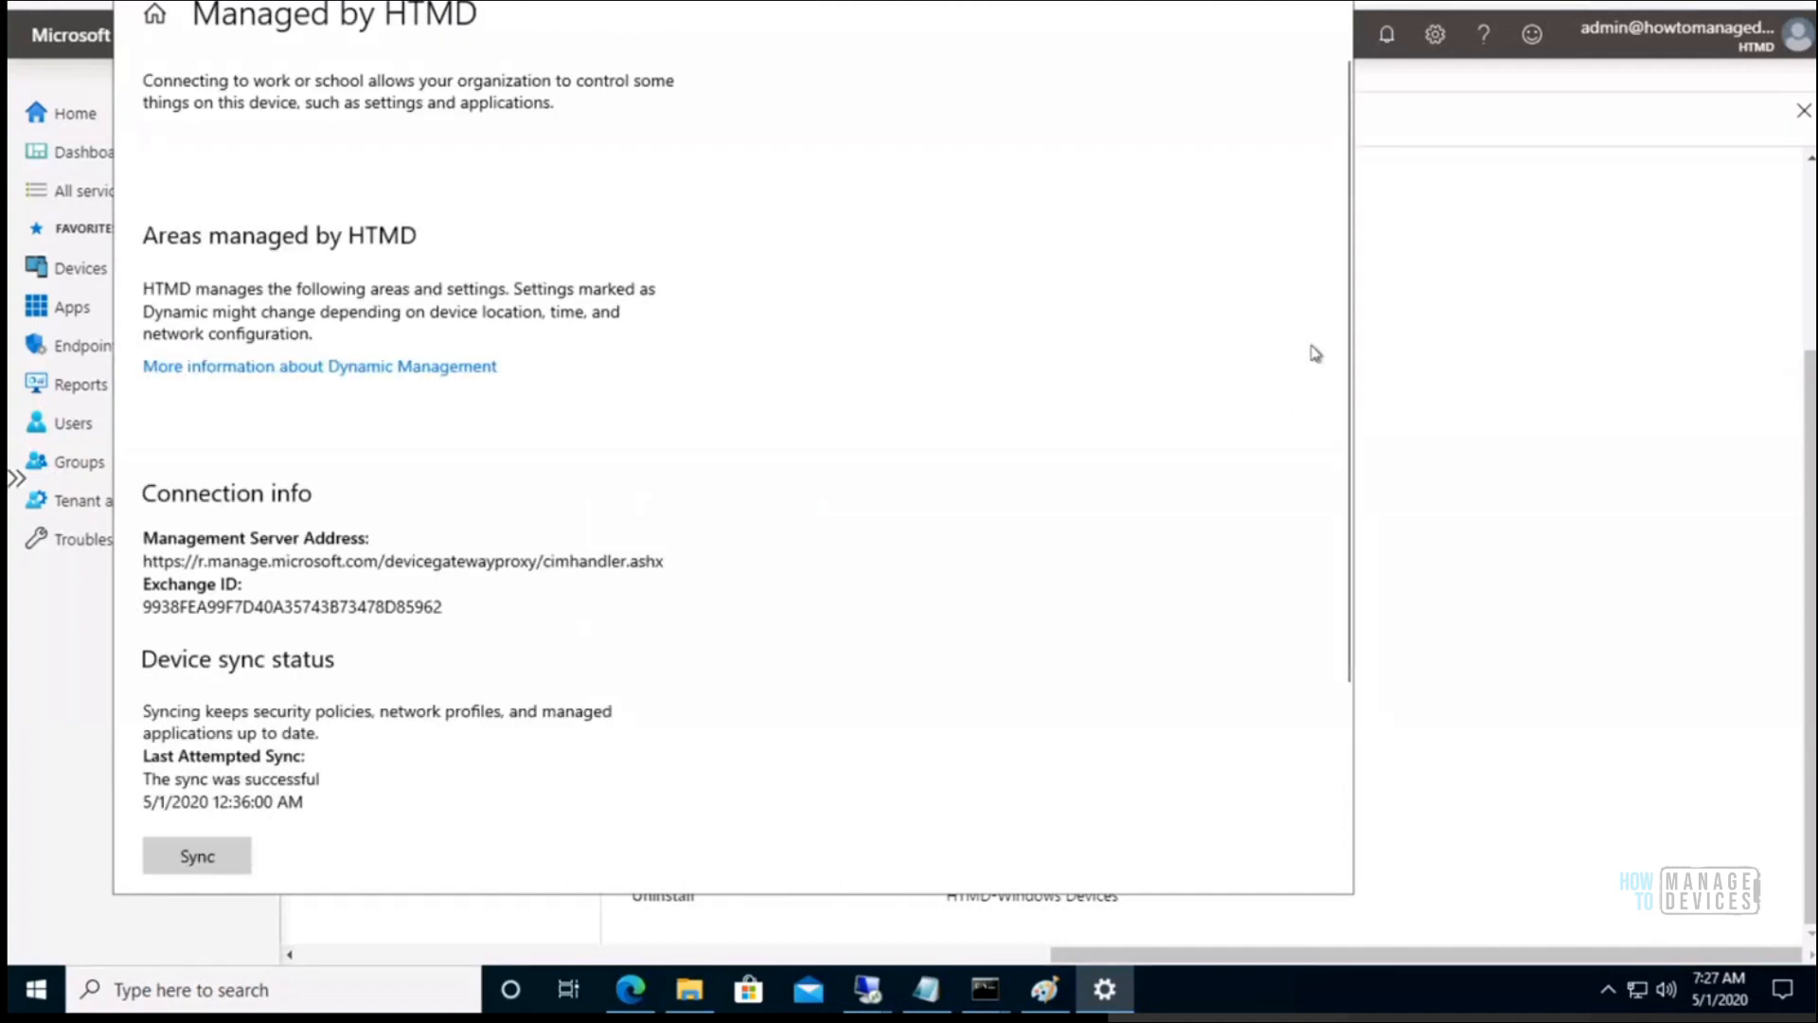
scroll(1347, 370, down, 3)
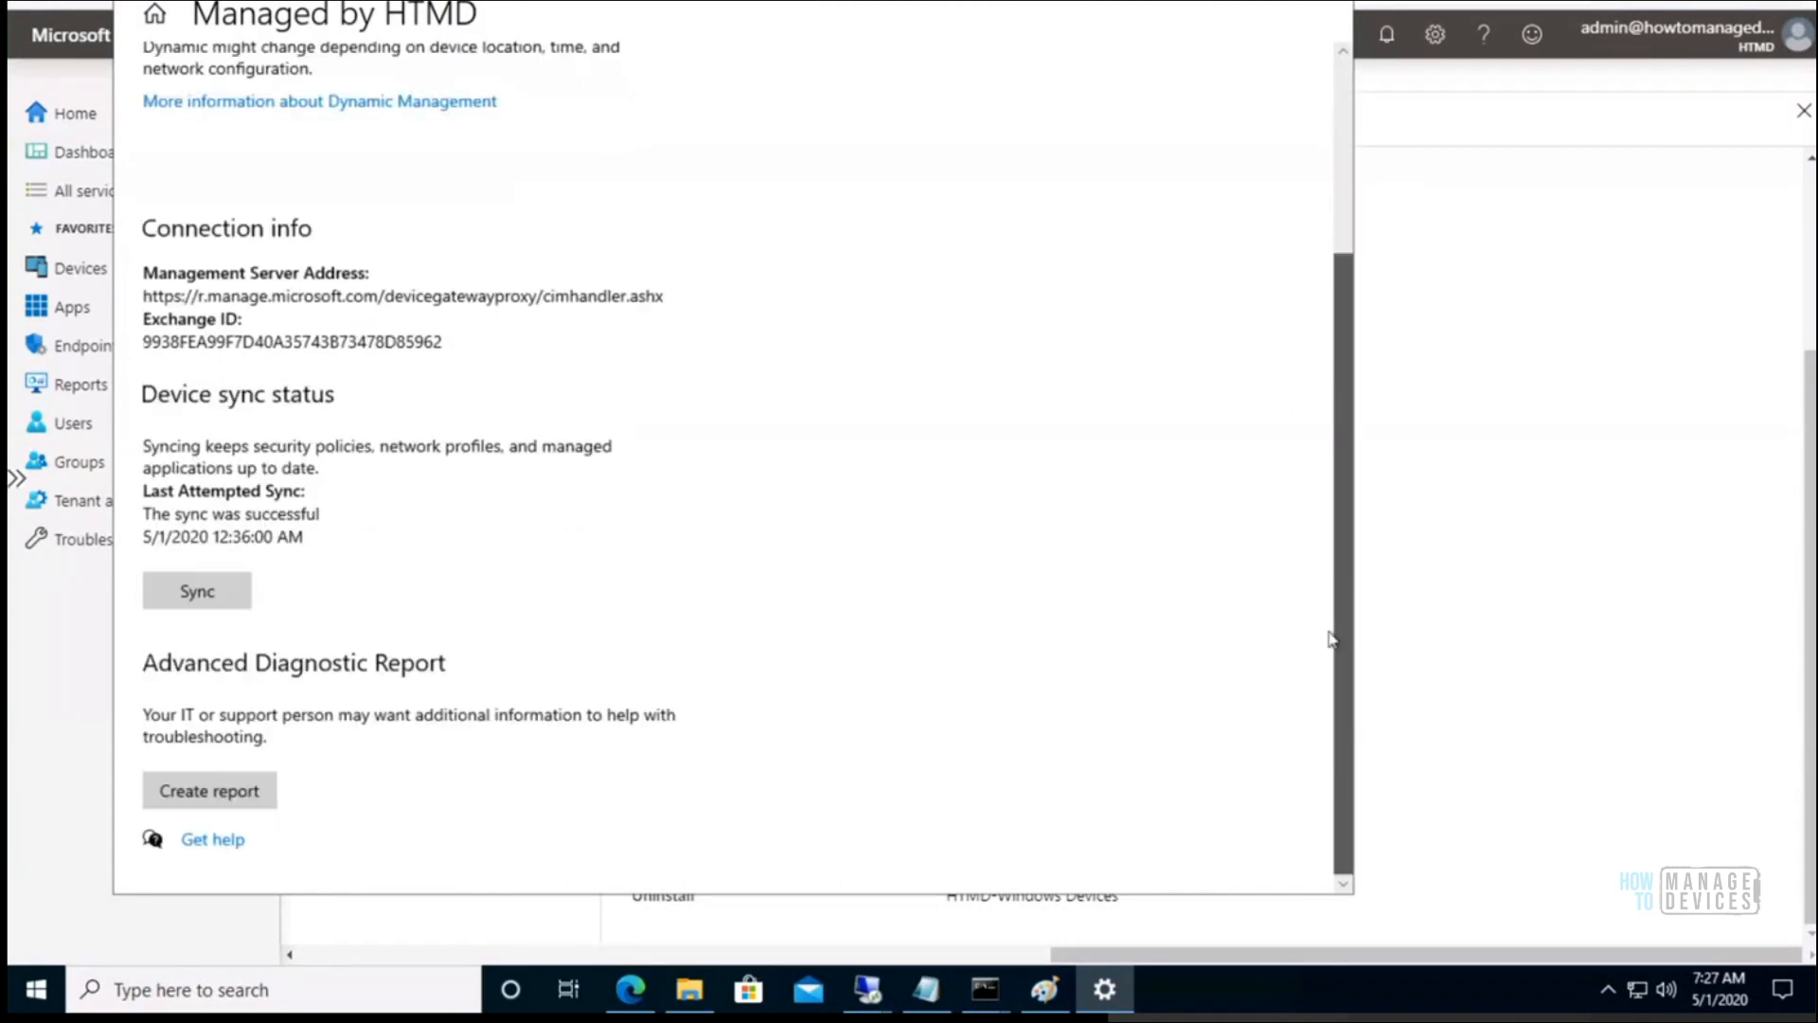
click(228, 594)
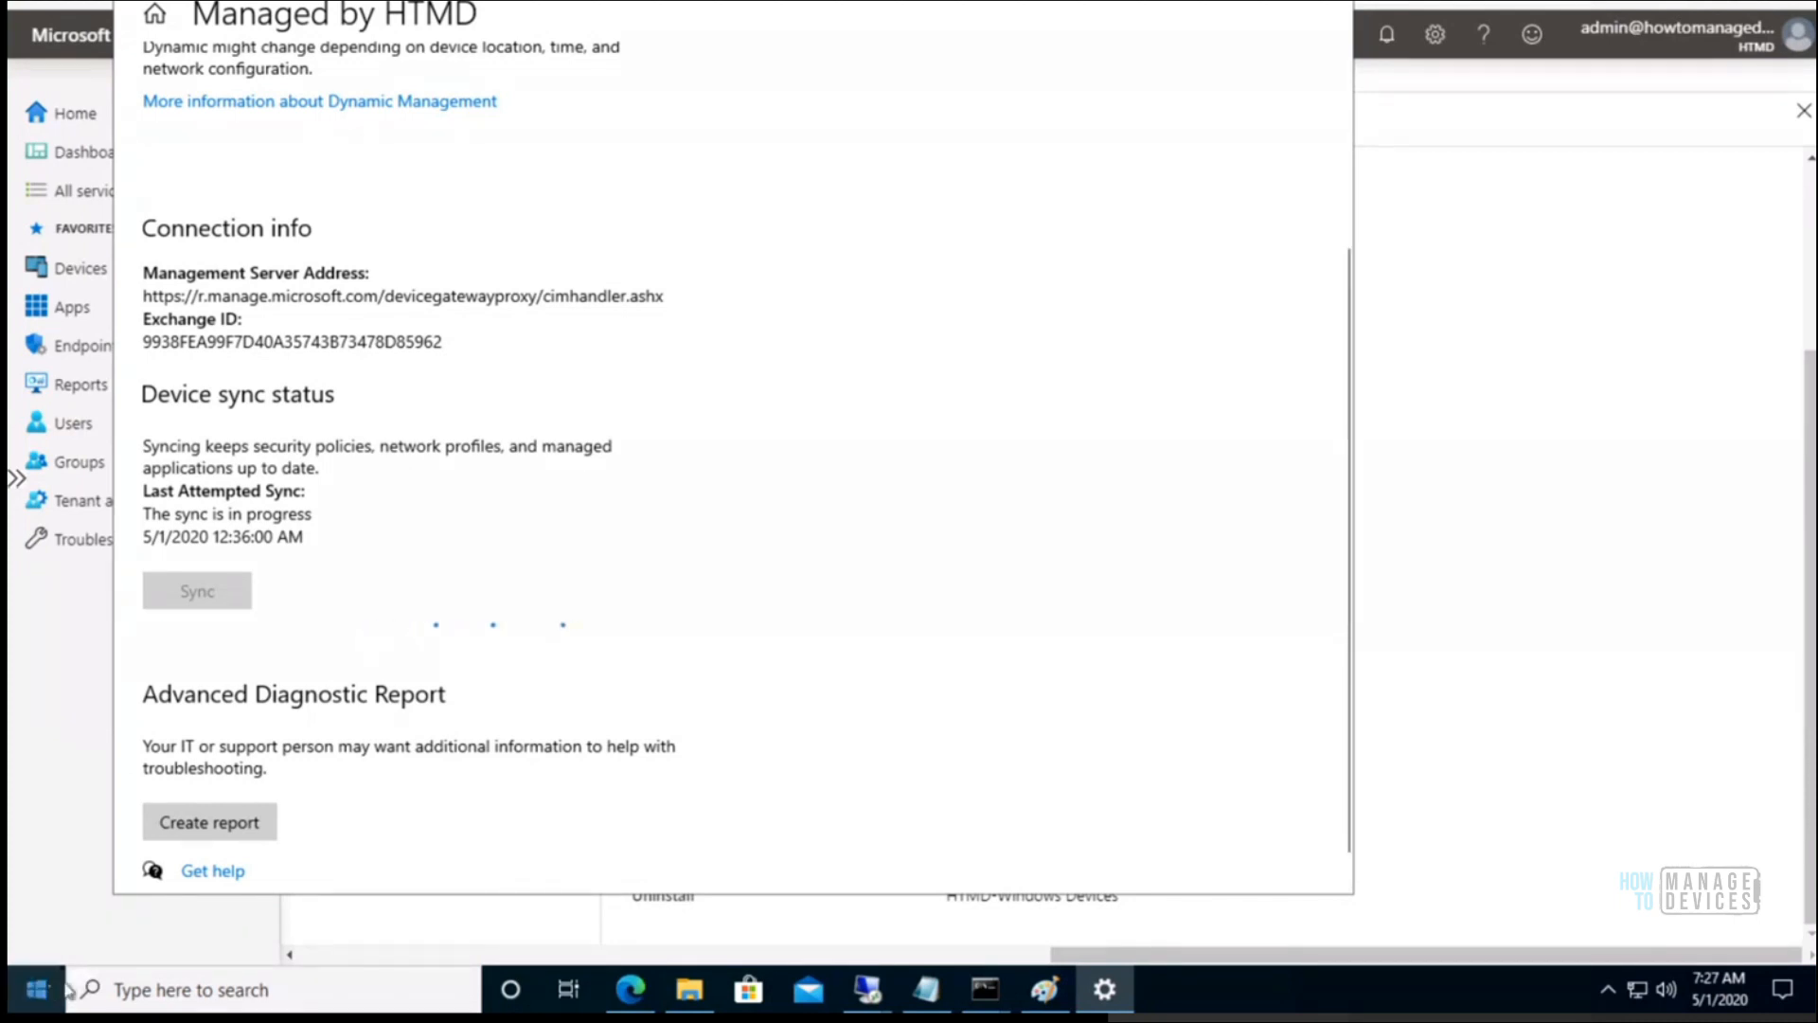
- Open portal.manage.microsoft.com in a new Microsoft Edge window and sign in with the listed admin account
click(629, 989)
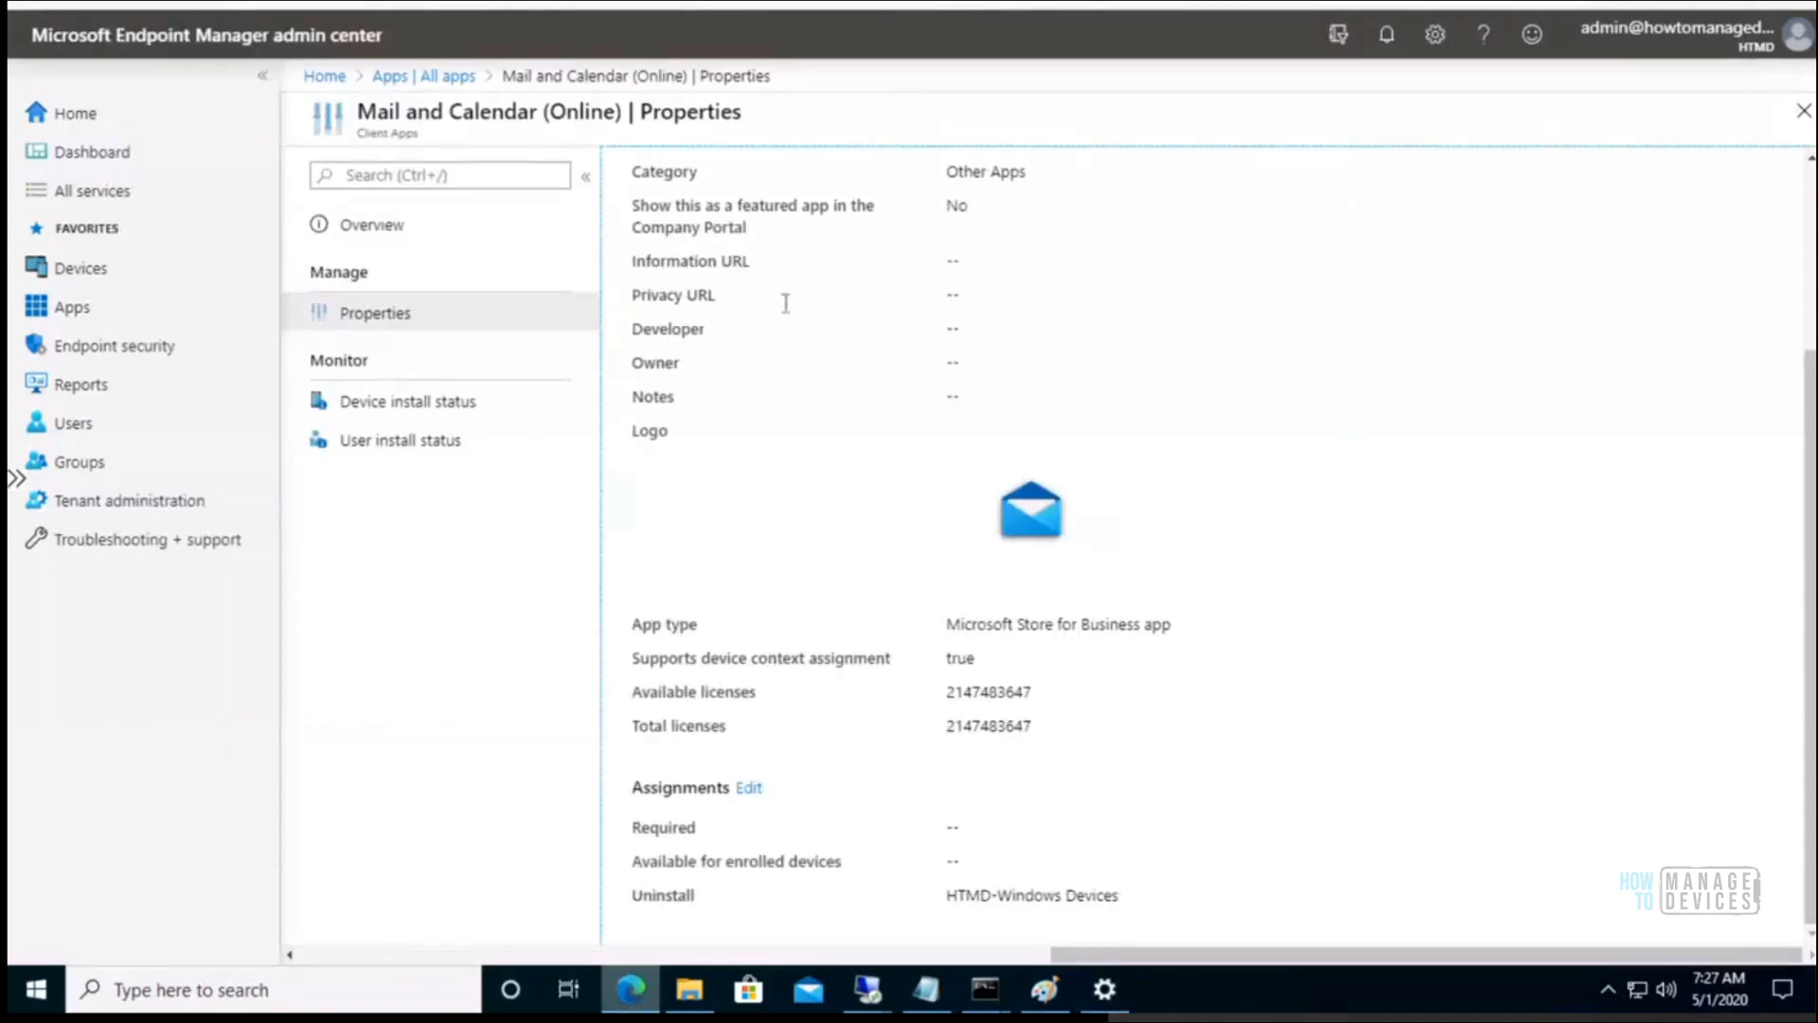
right_click(636, 990)
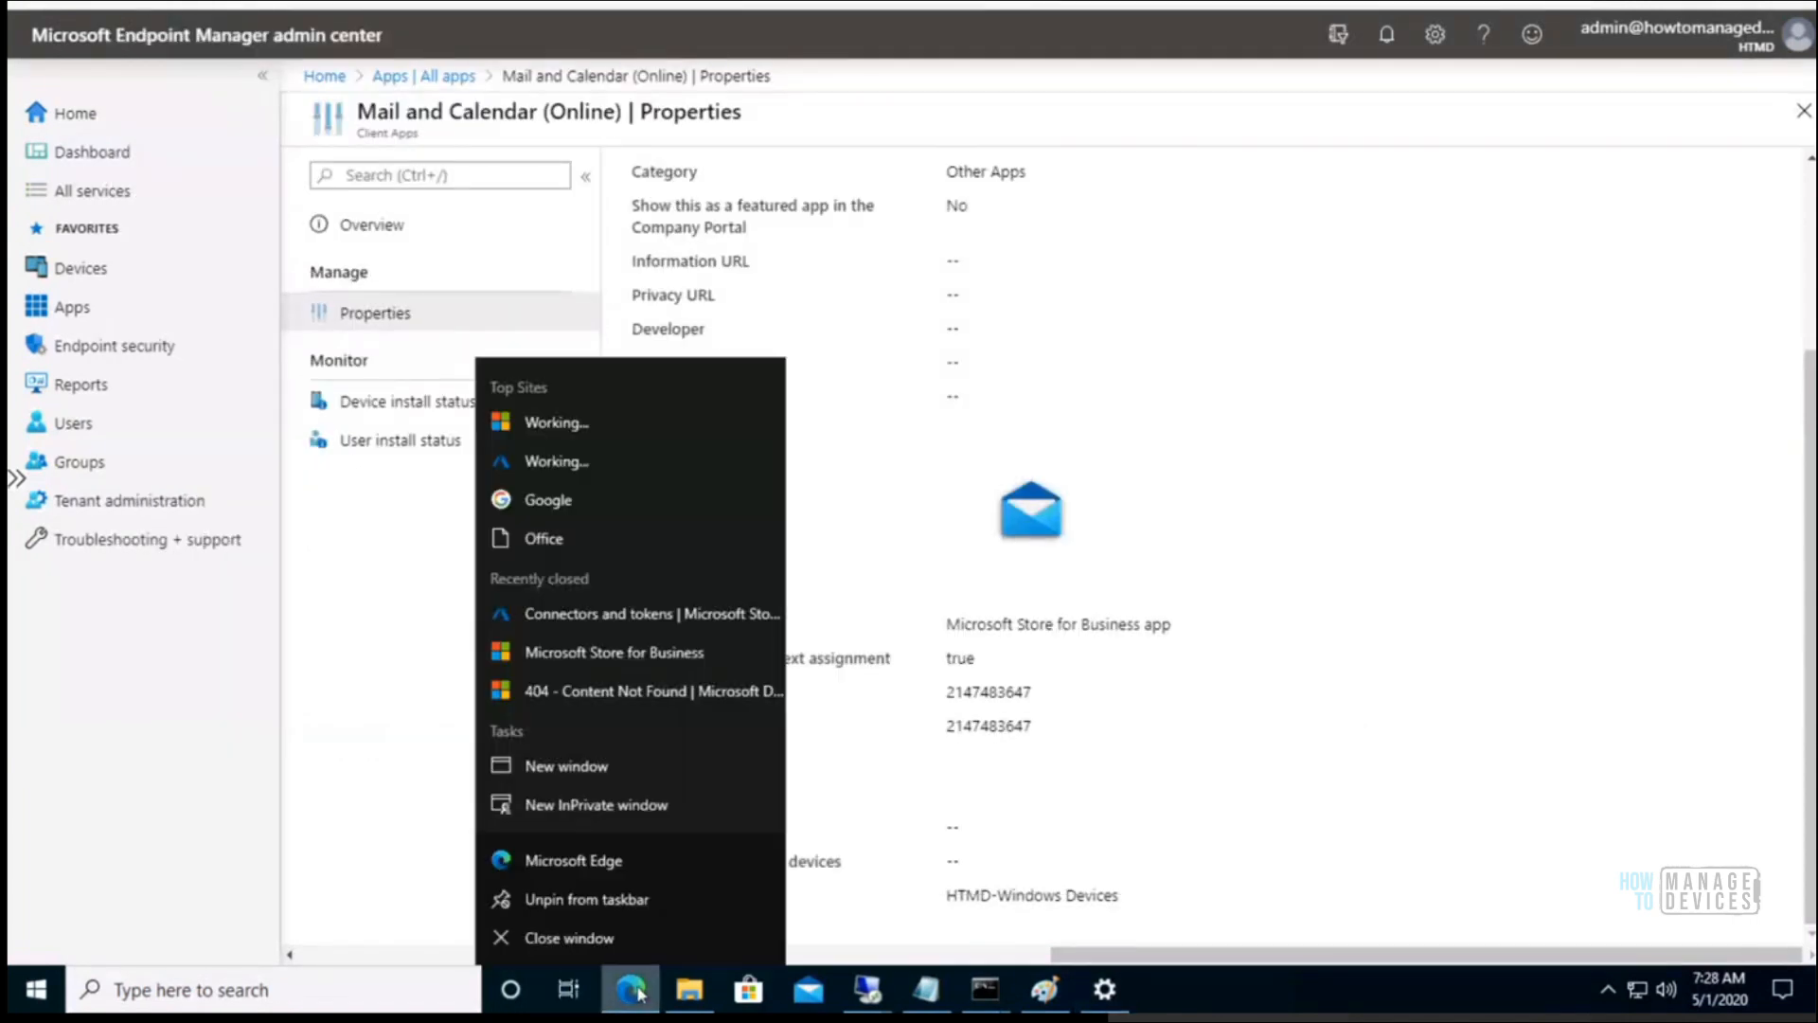
click(618, 869)
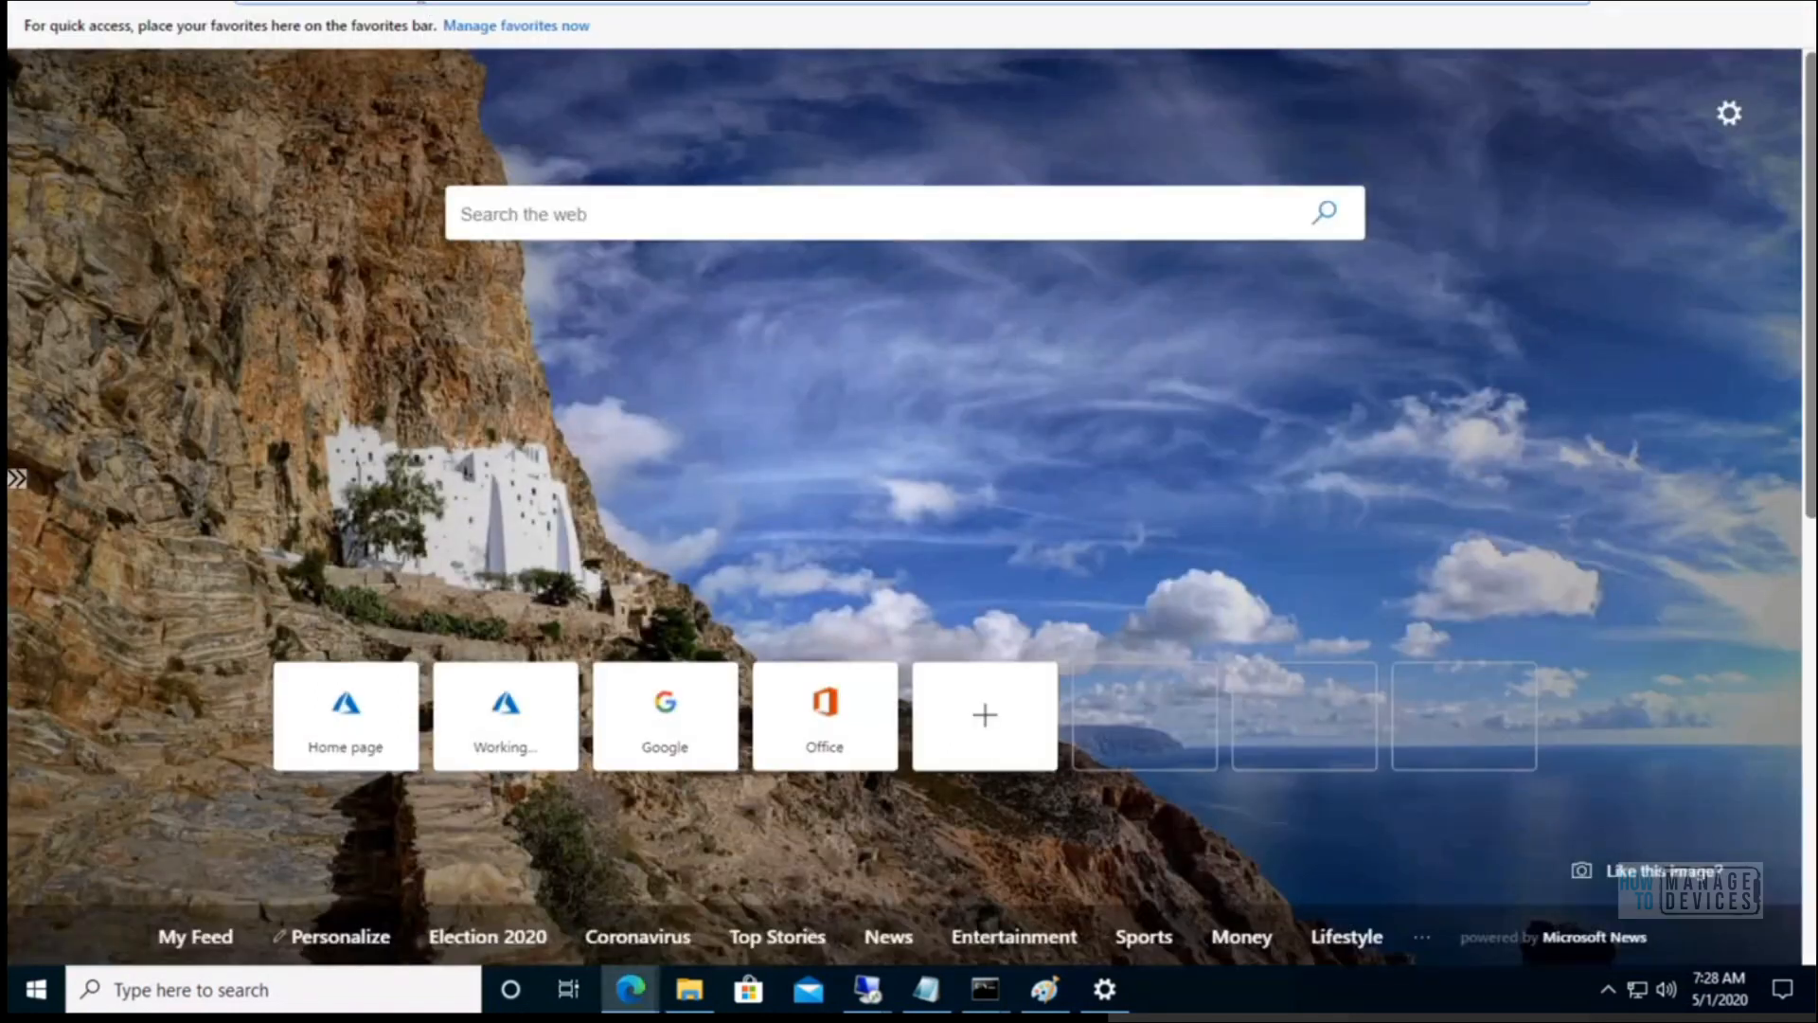
text(port)
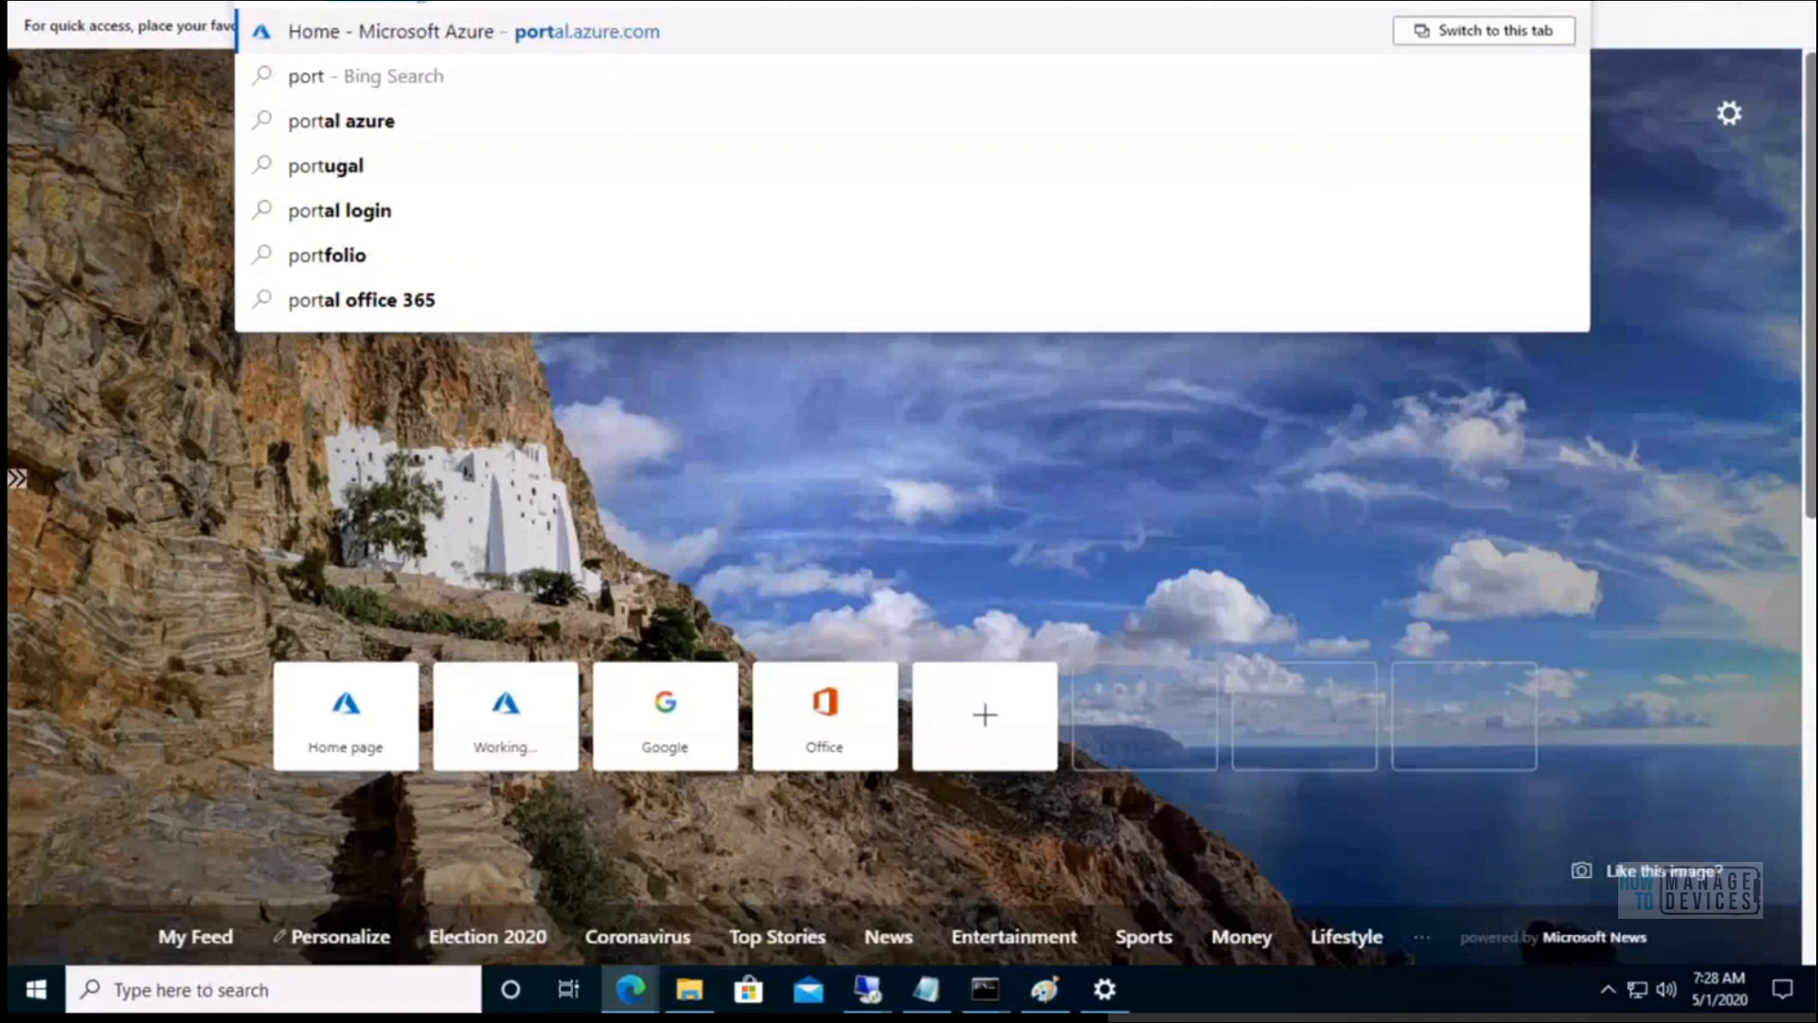
text(al.)
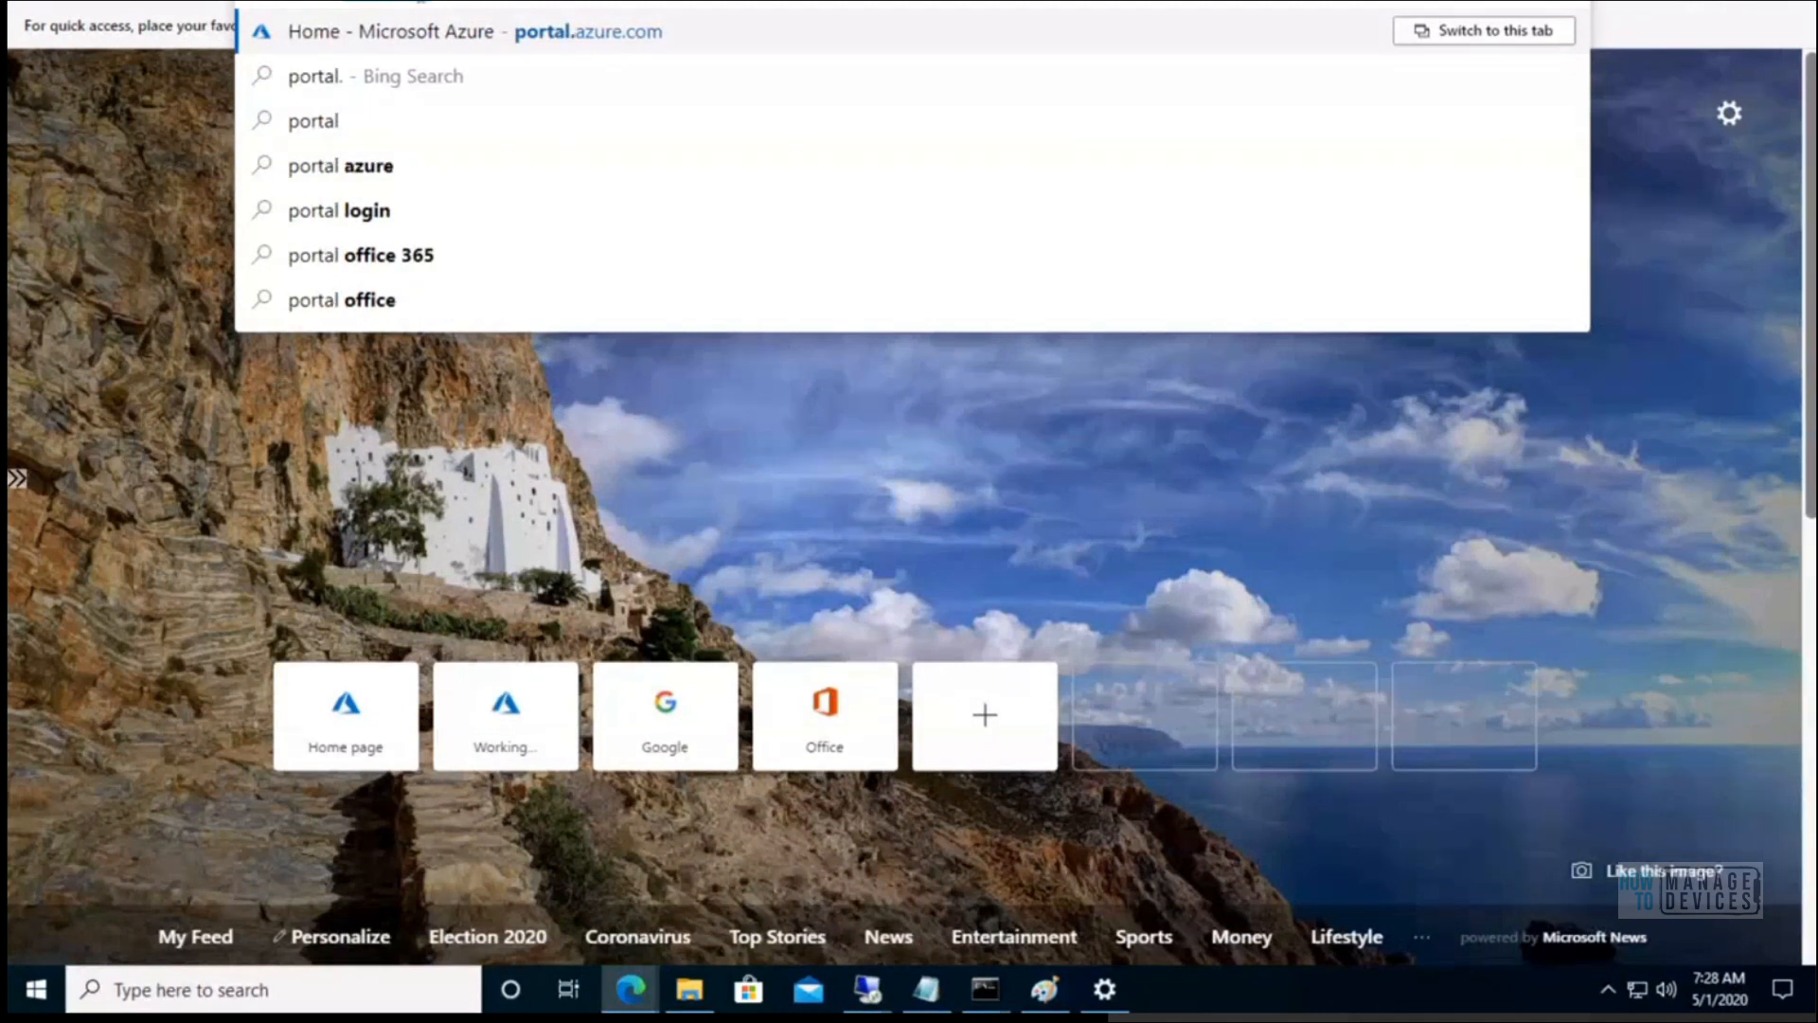
text(manafg)
text(ge.m)
text(icrosoft.com)
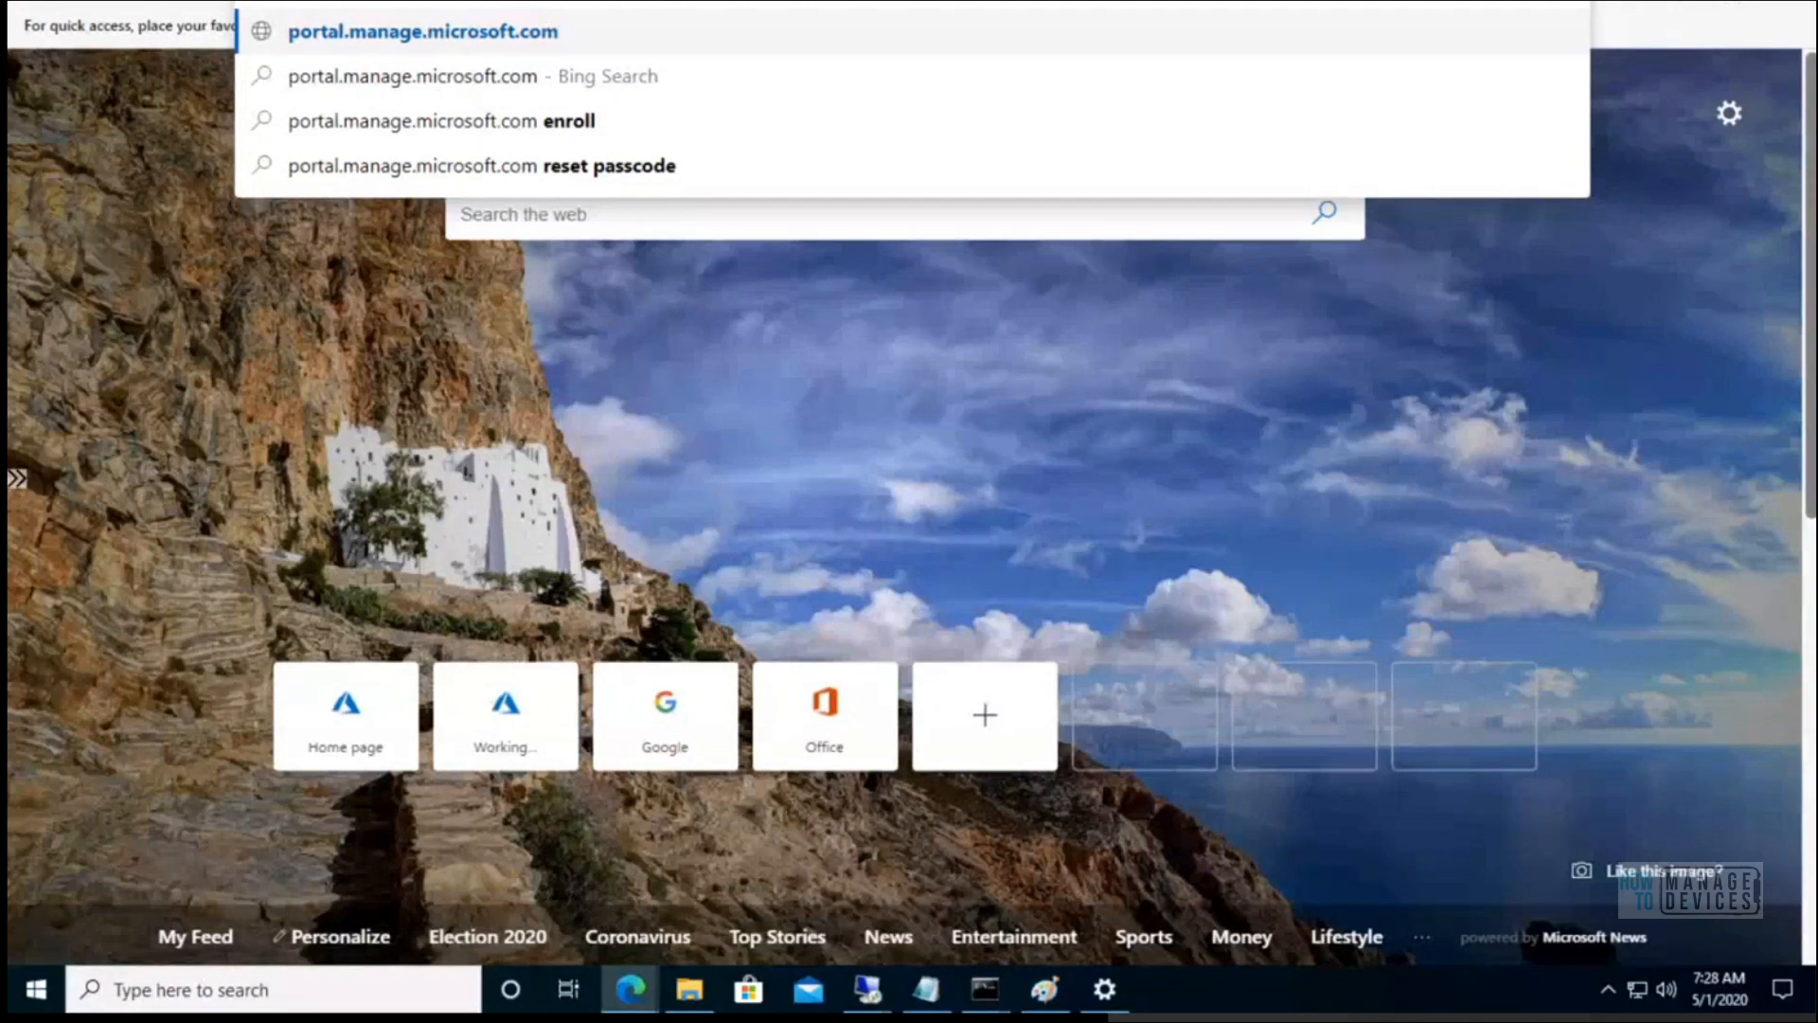
key(Return)
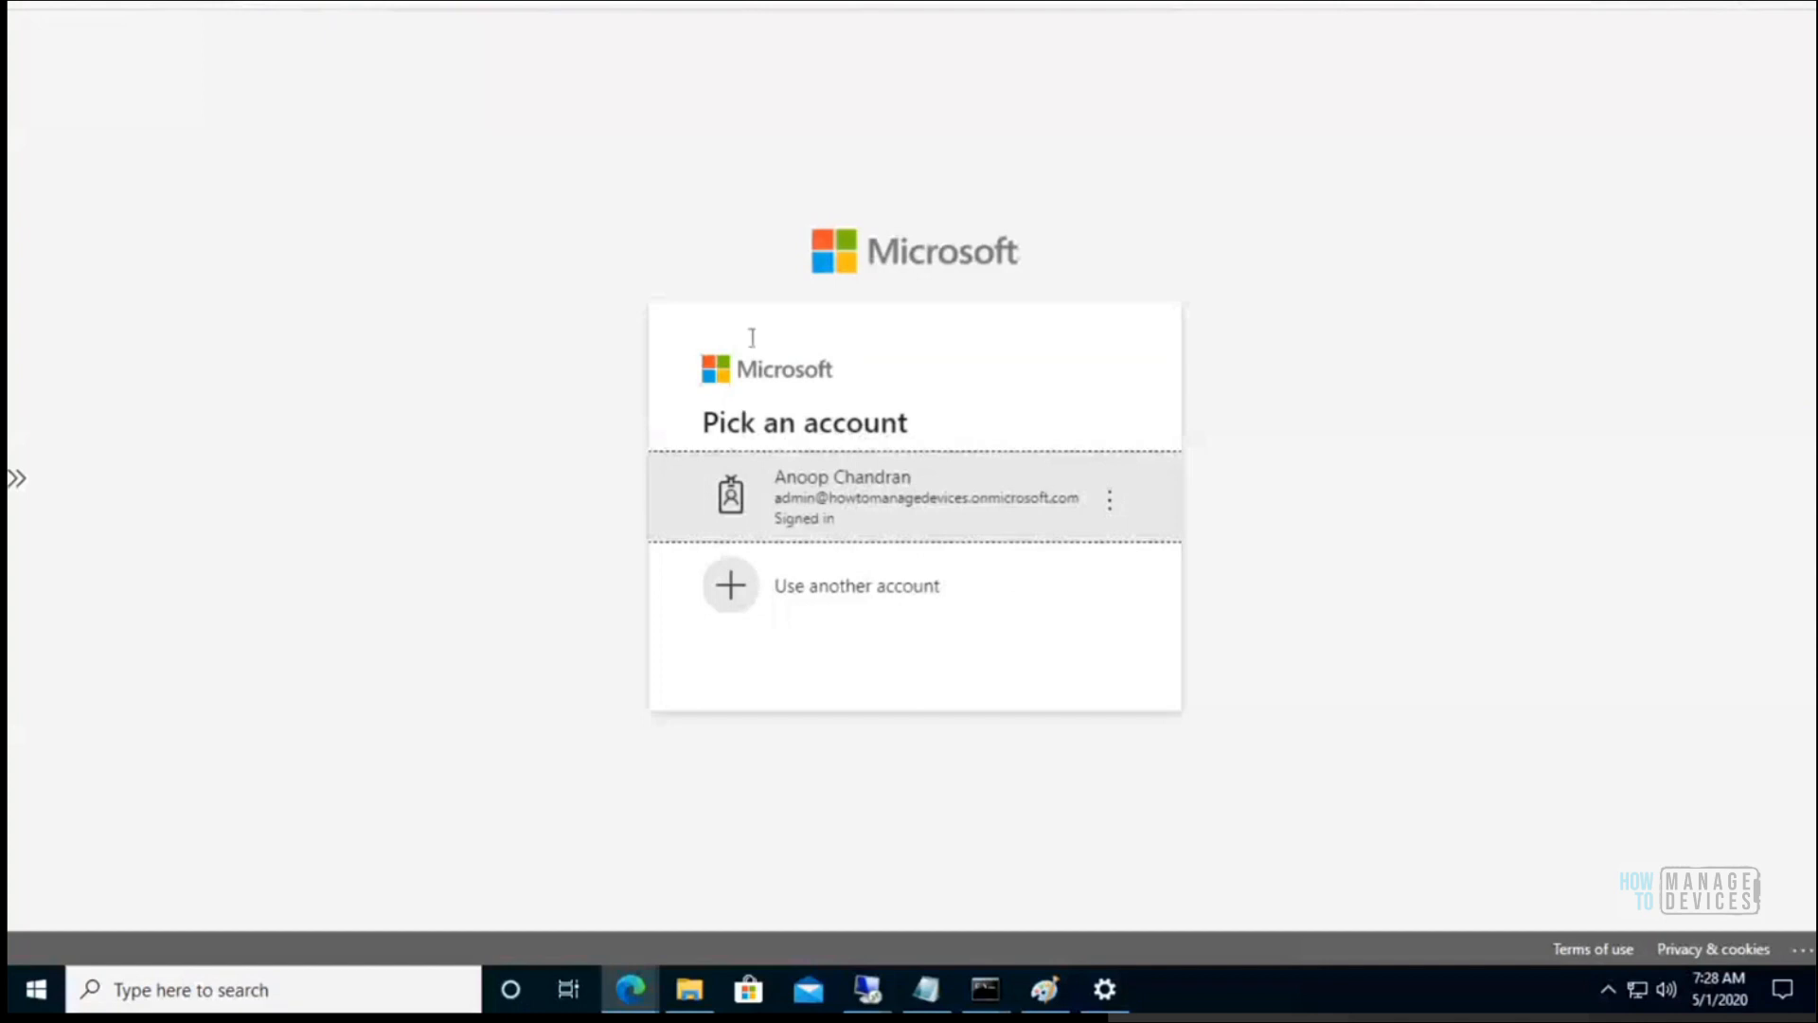
click(833, 511)
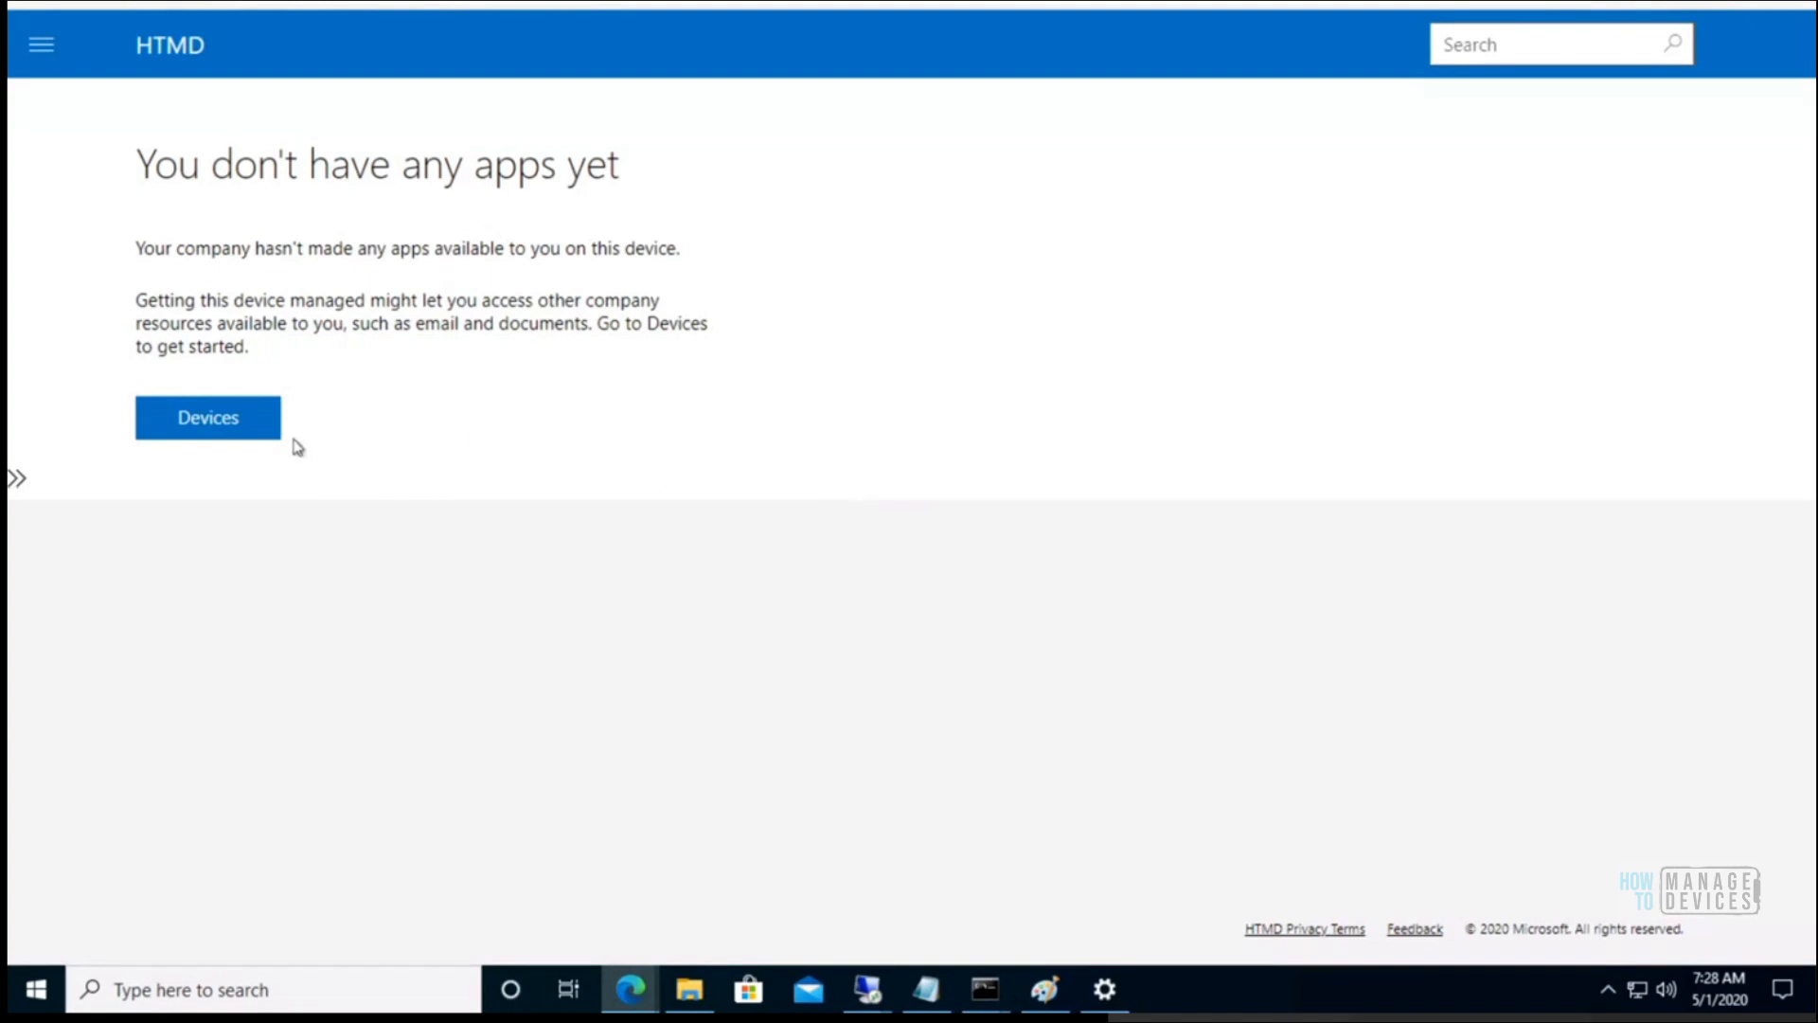
- Examine the enrolled devices and navigation options in the web Company Portal, then return to its home page
click(246, 434)
click(38, 48)
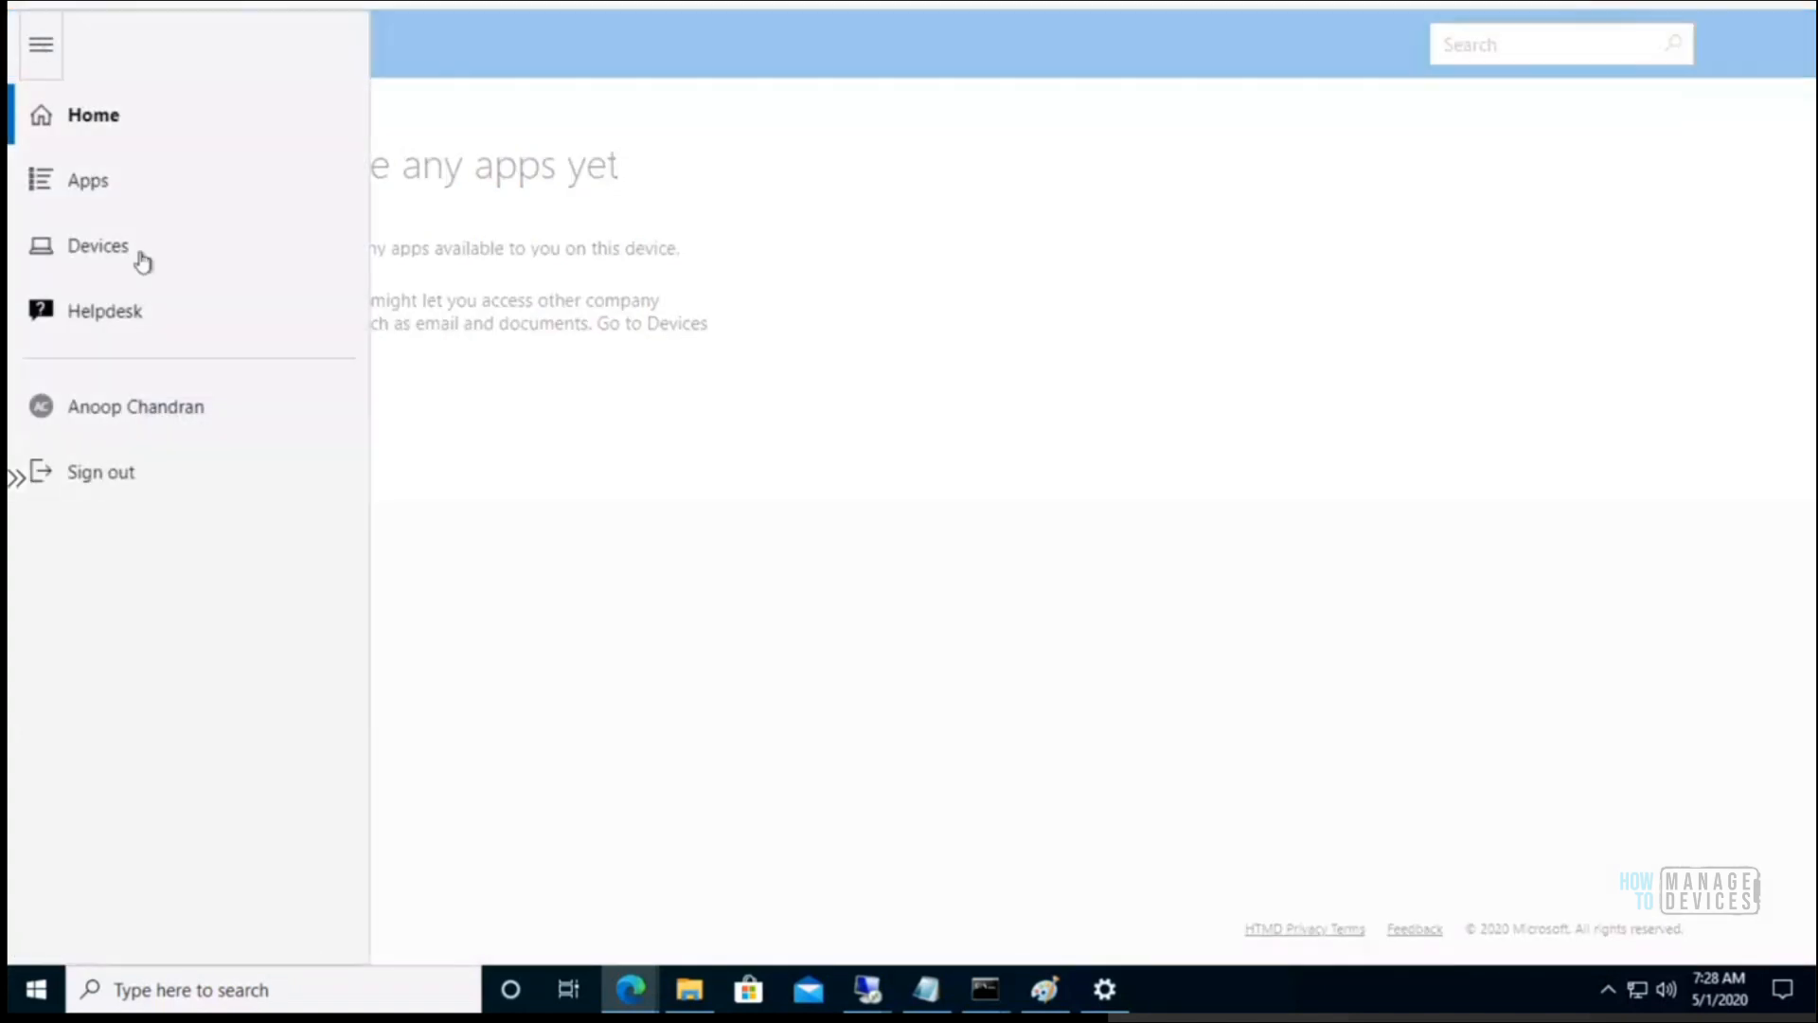
click(128, 249)
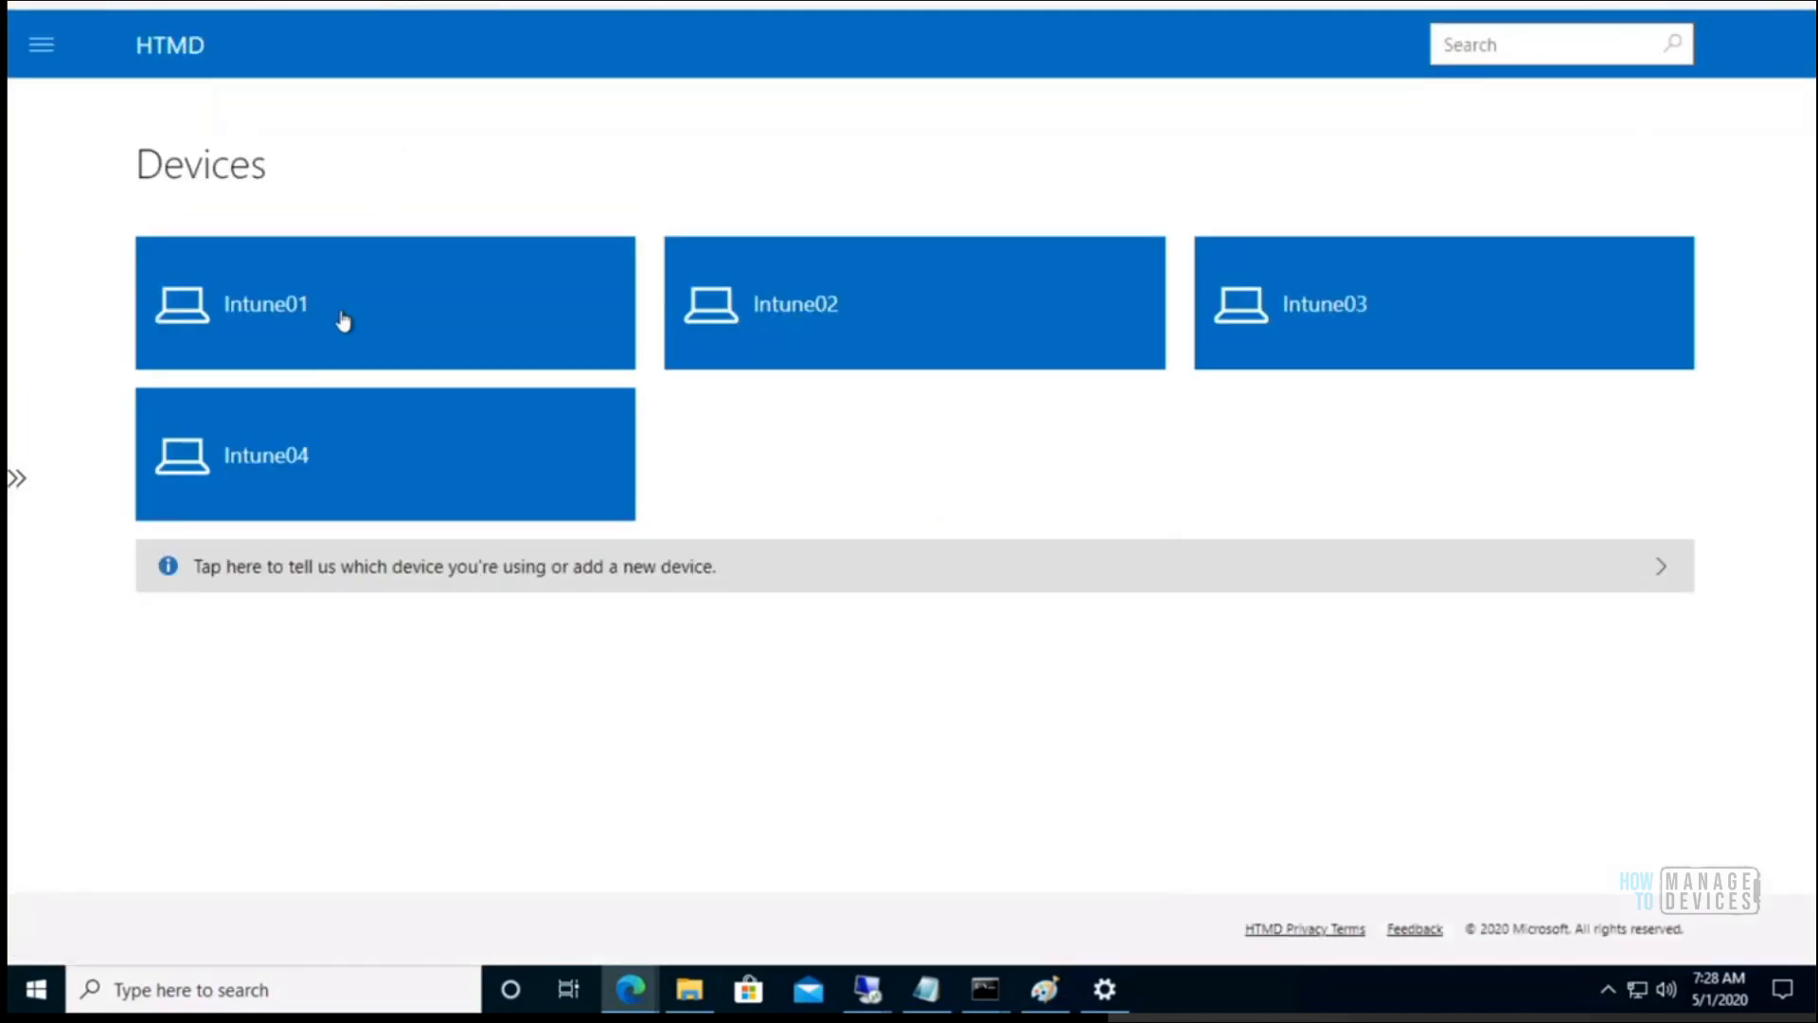
click(40, 49)
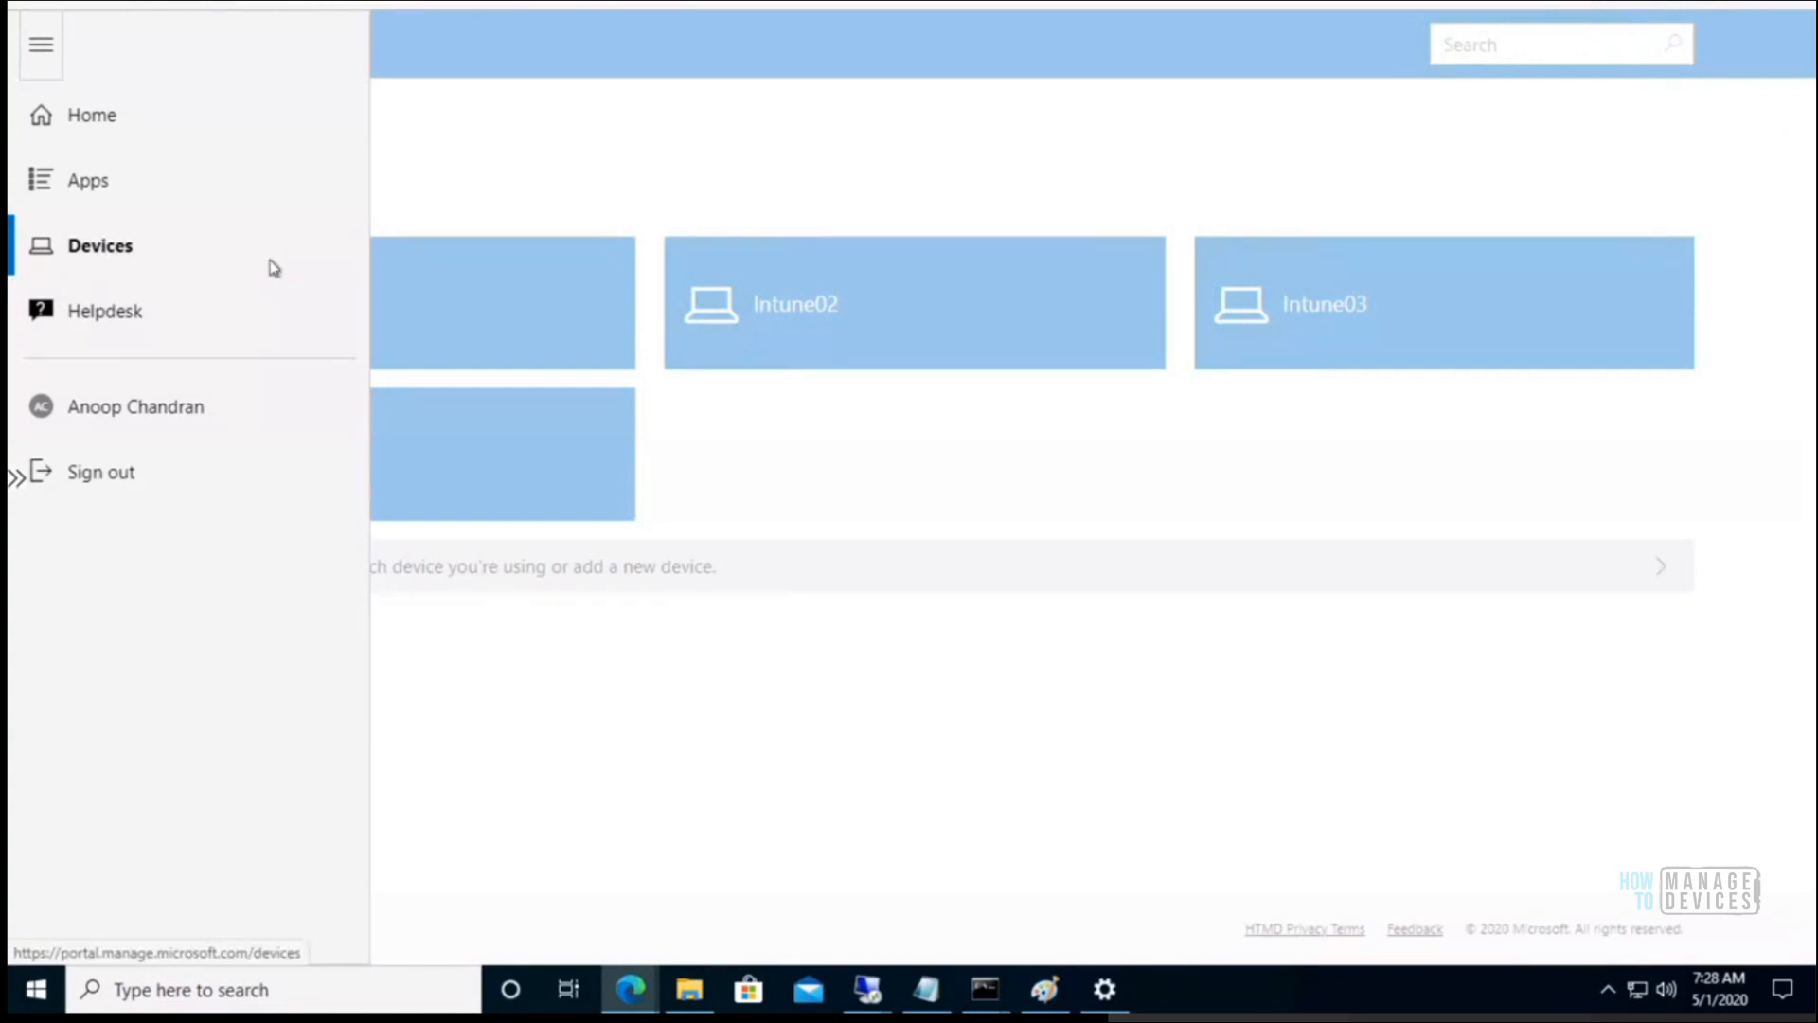
click(622, 173)
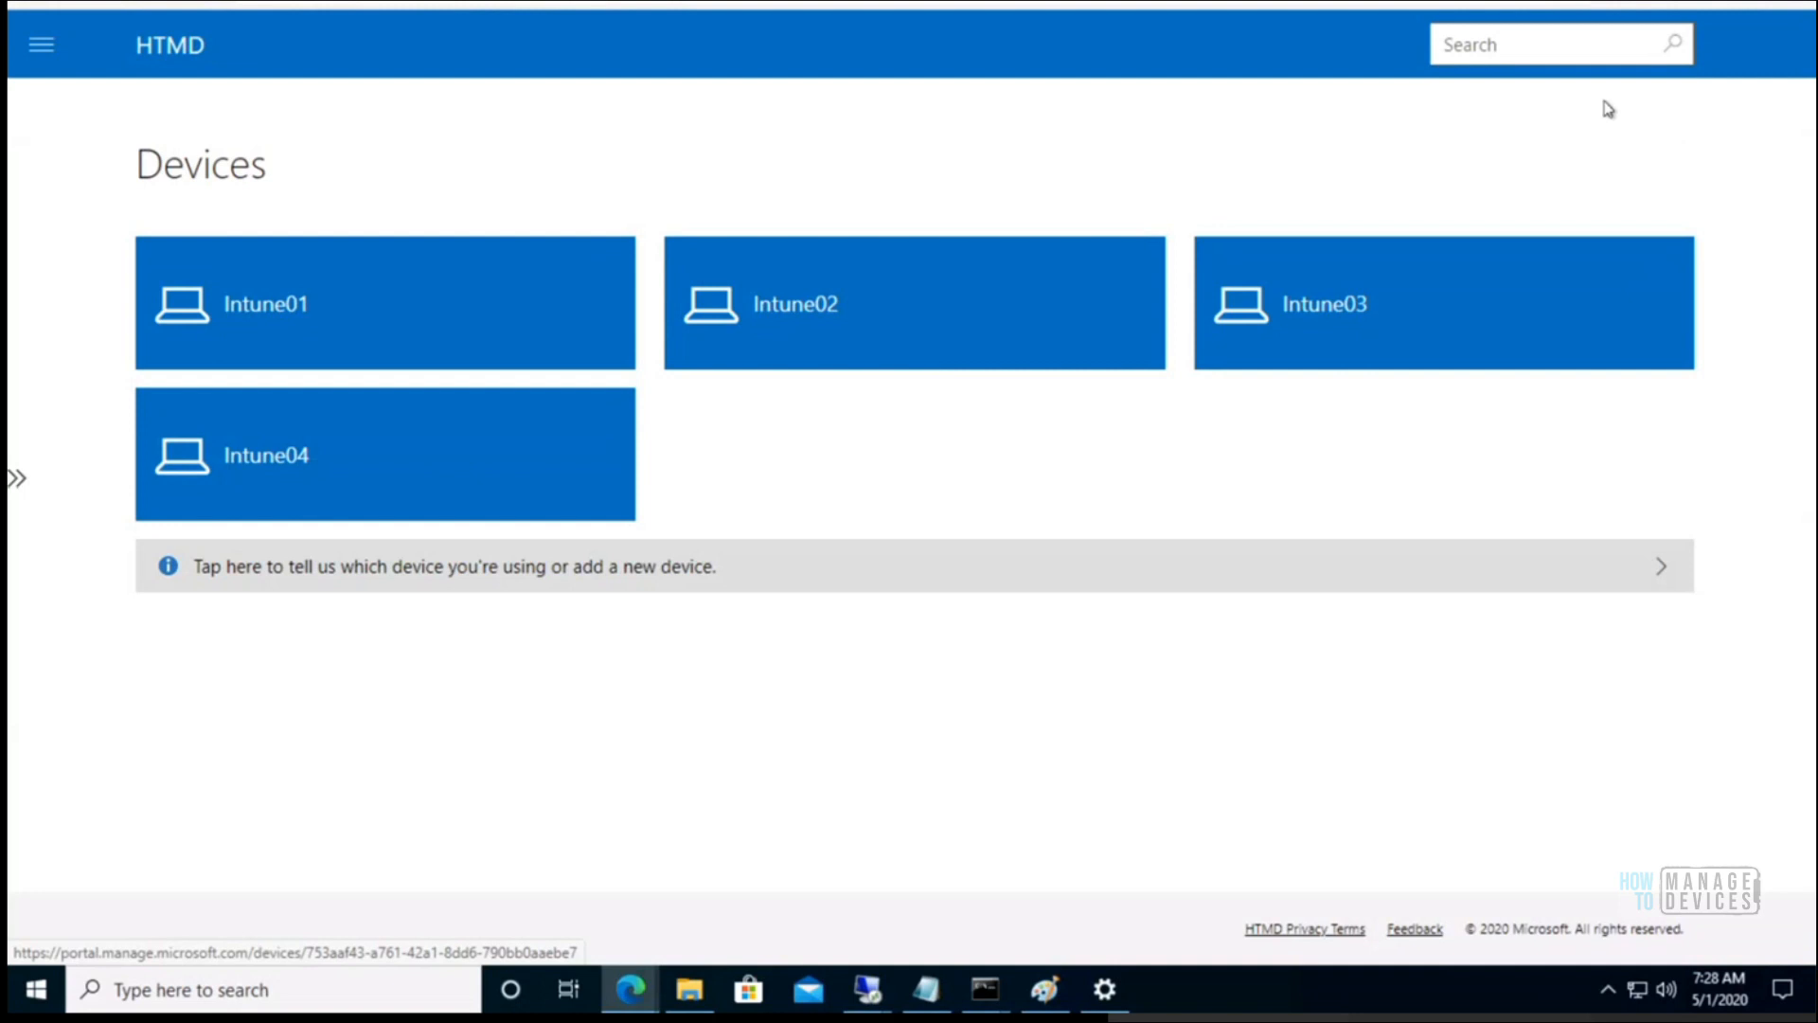
click(36, 47)
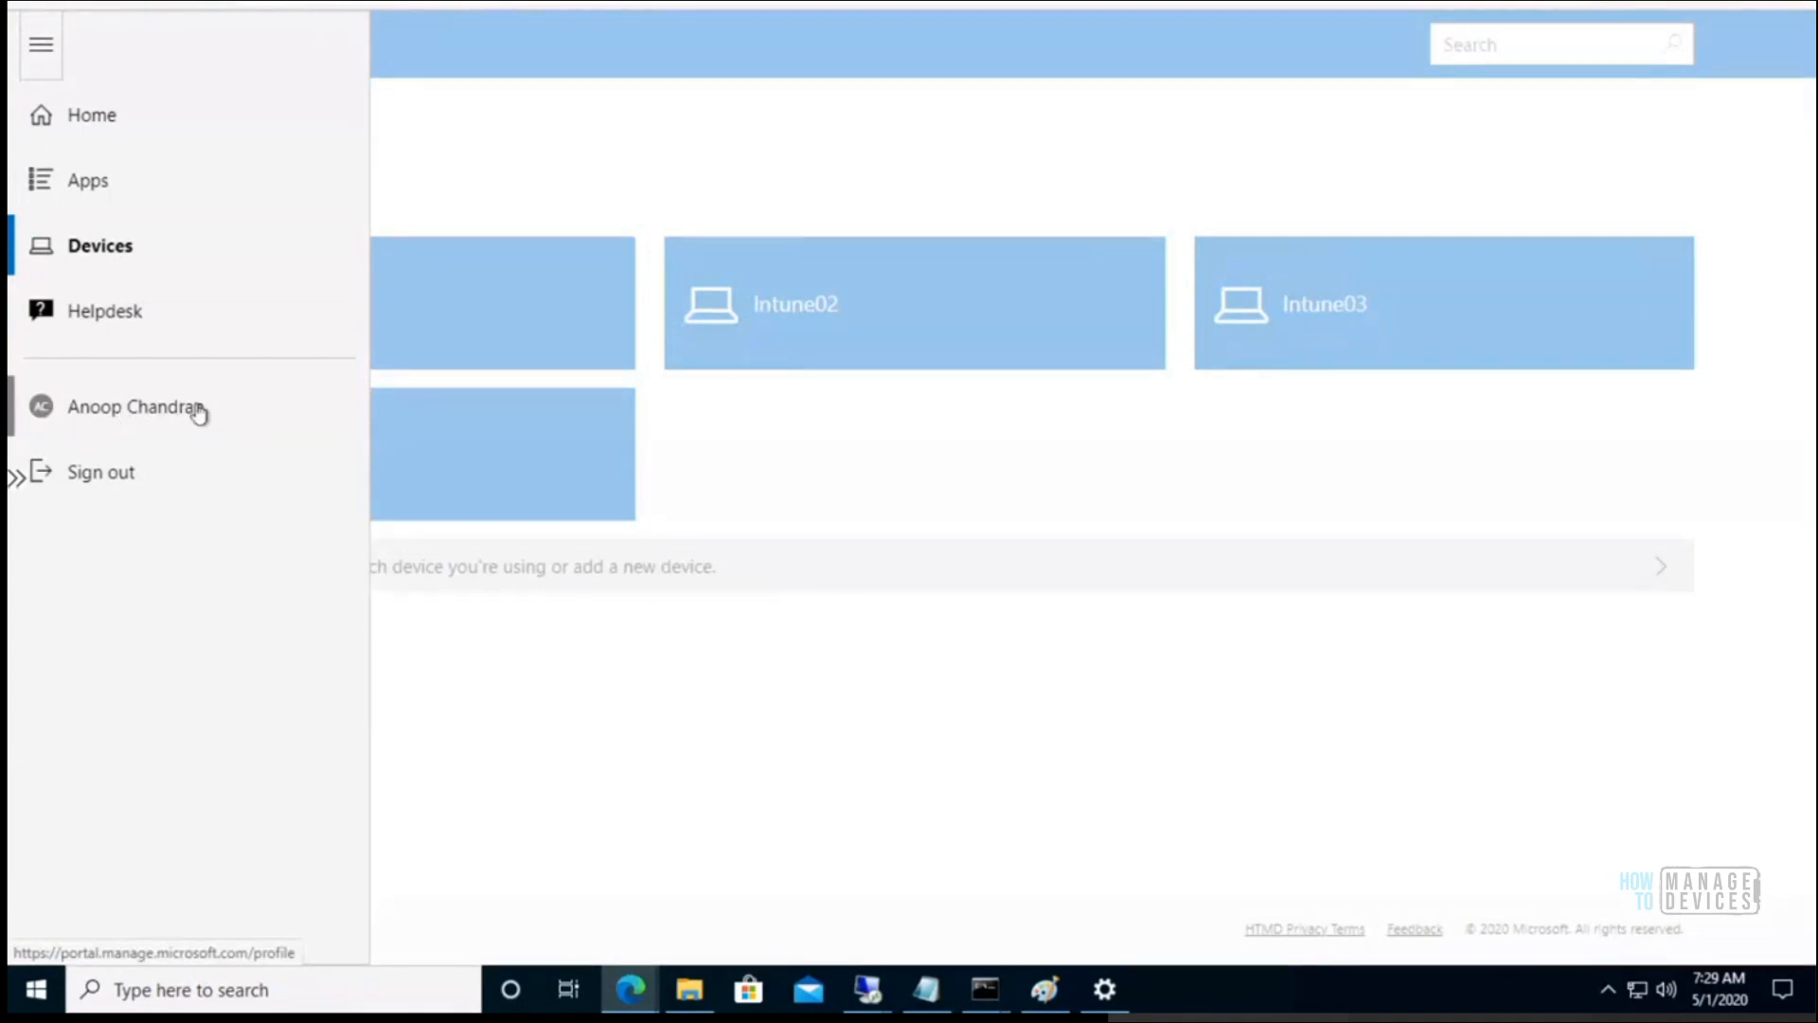
click(583, 140)
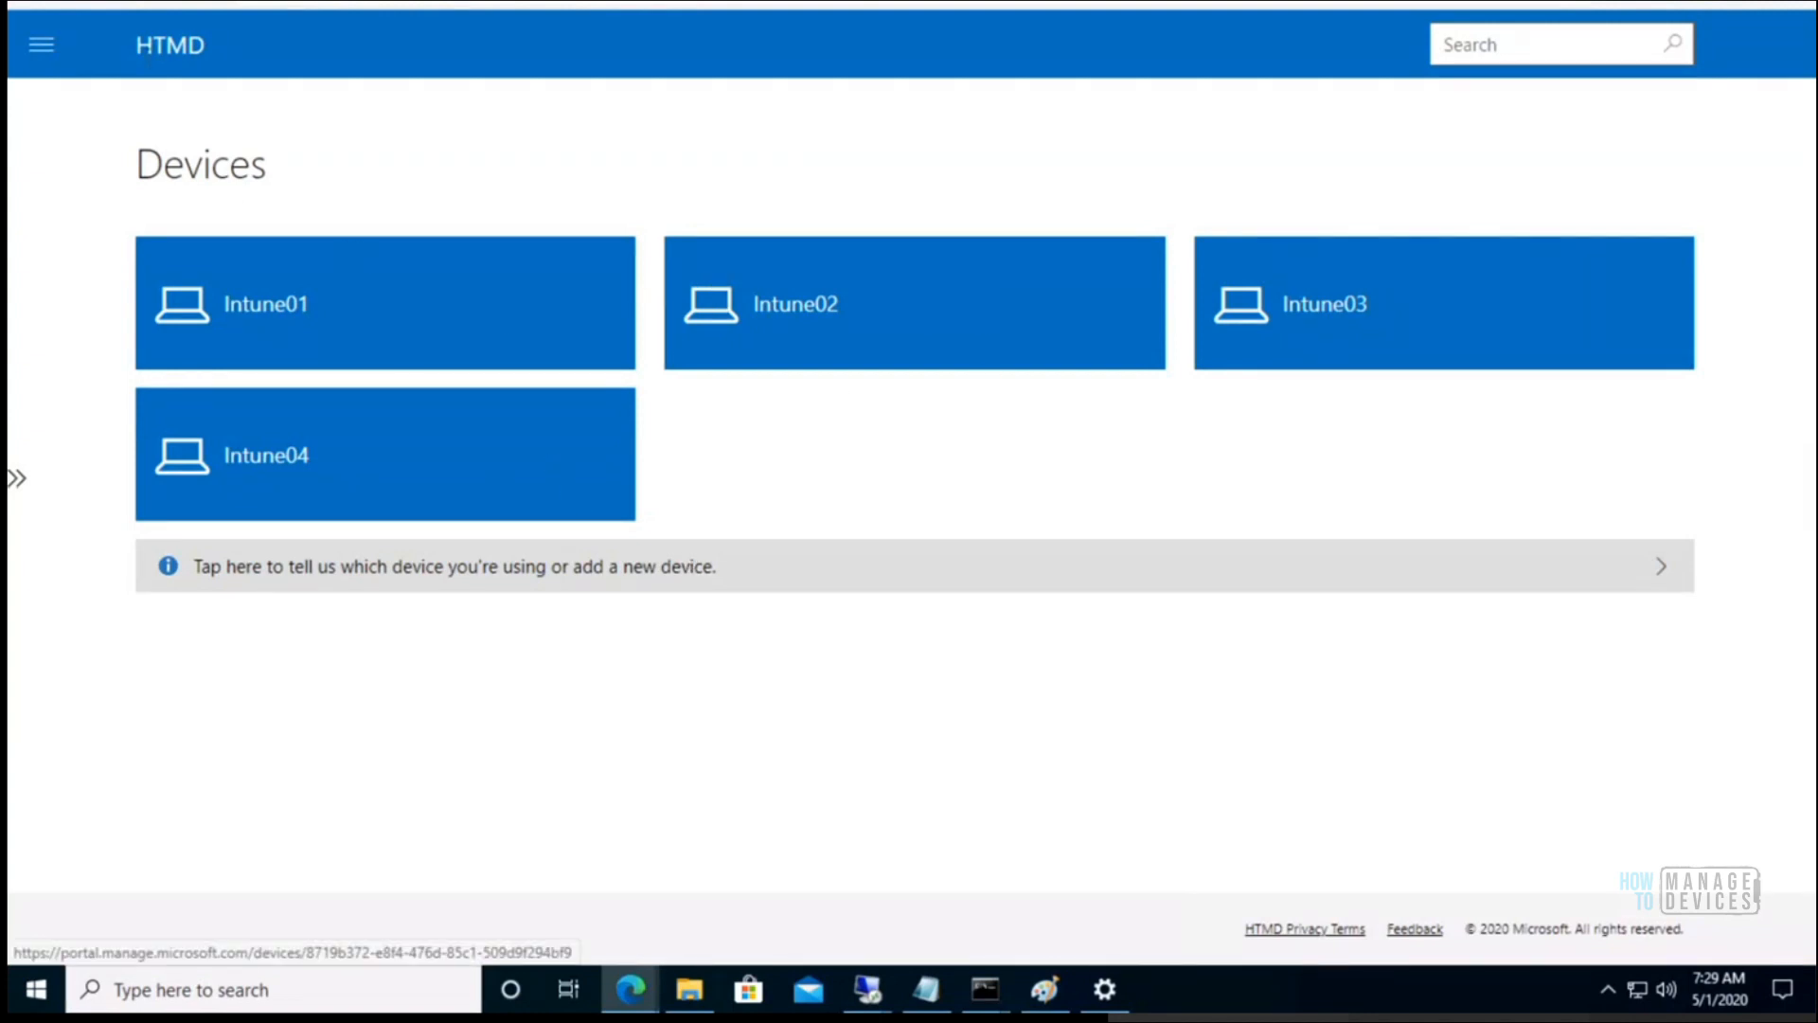
click(169, 54)
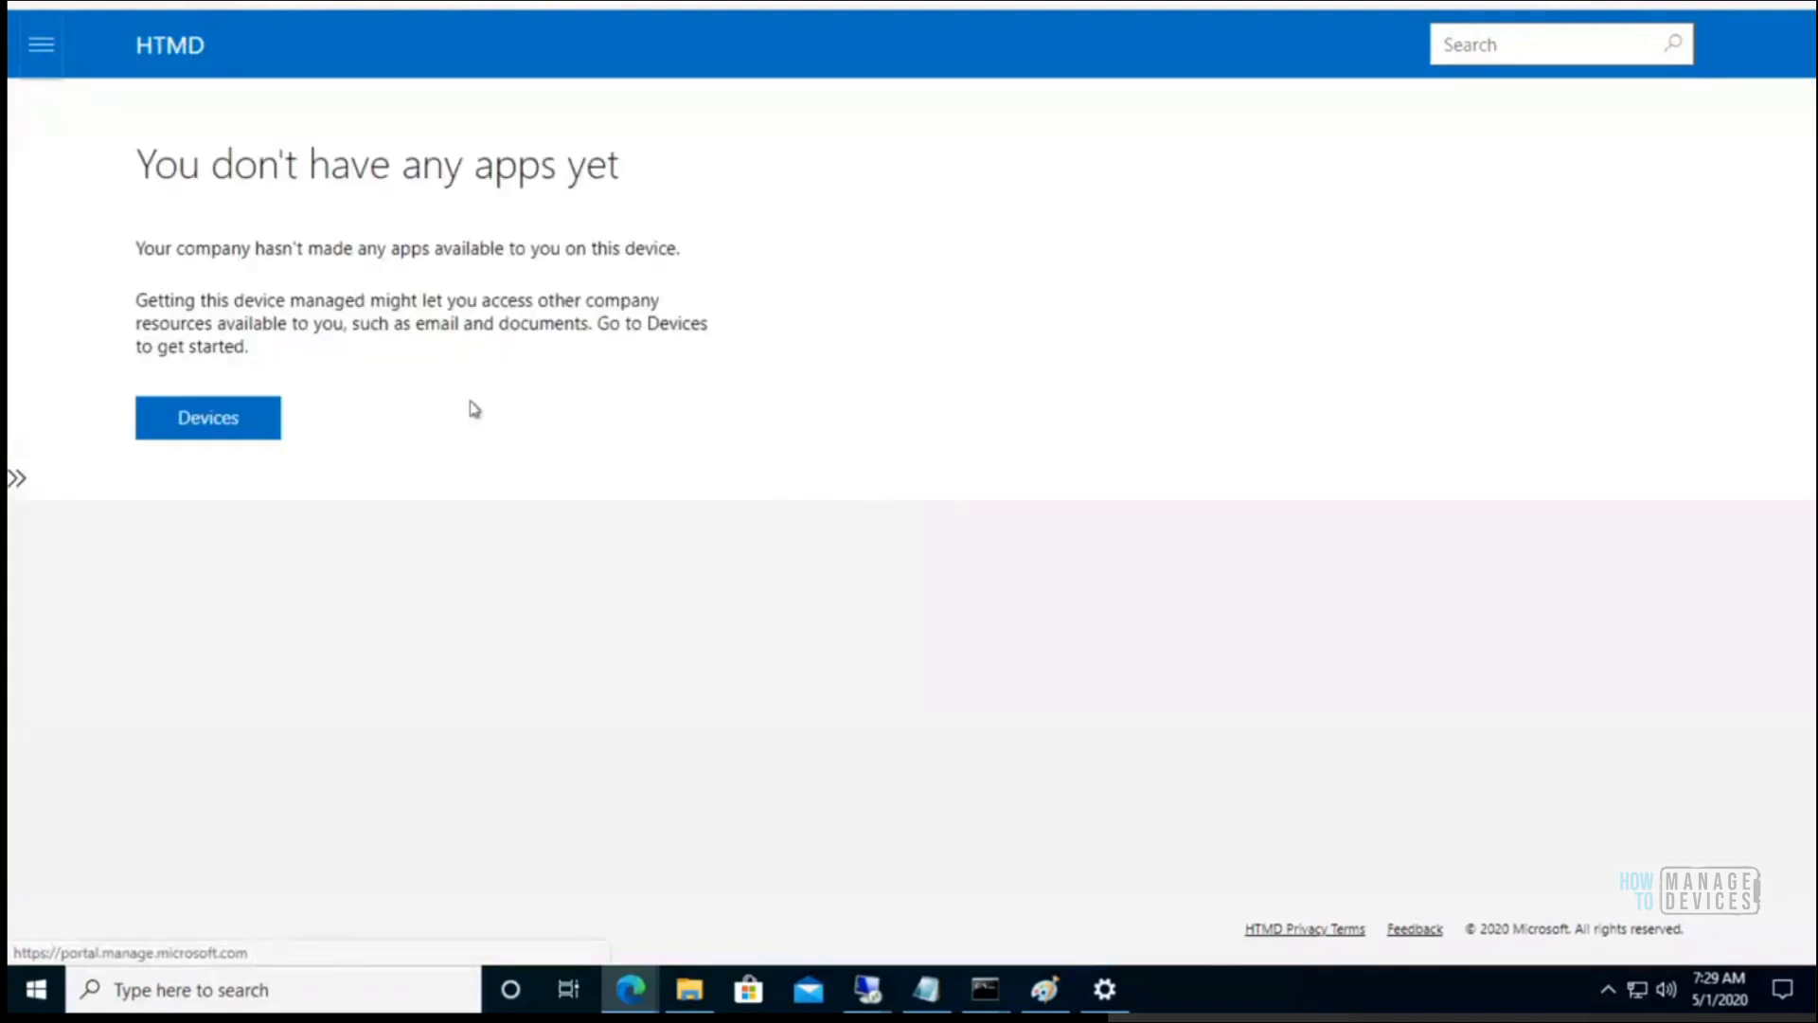
- Switch to Windows Settings to recheck the device sync status and return to the Settings home page
click(224, 422)
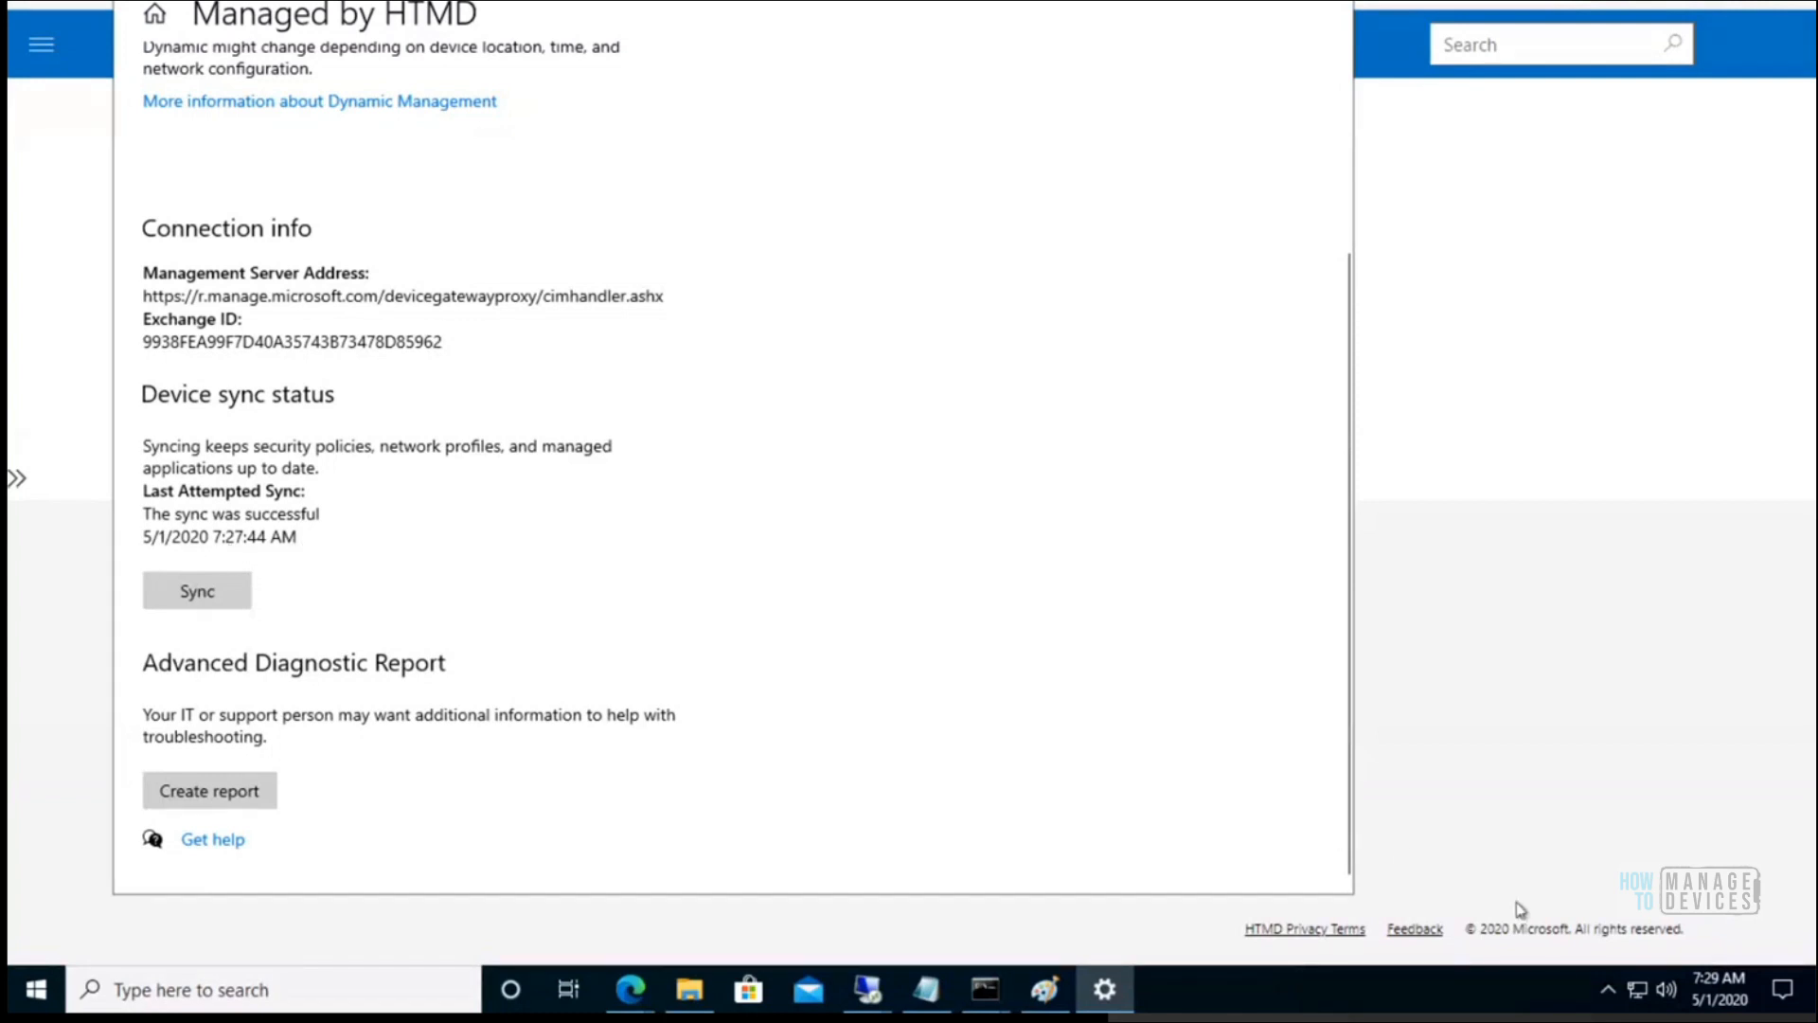
click(153, 16)
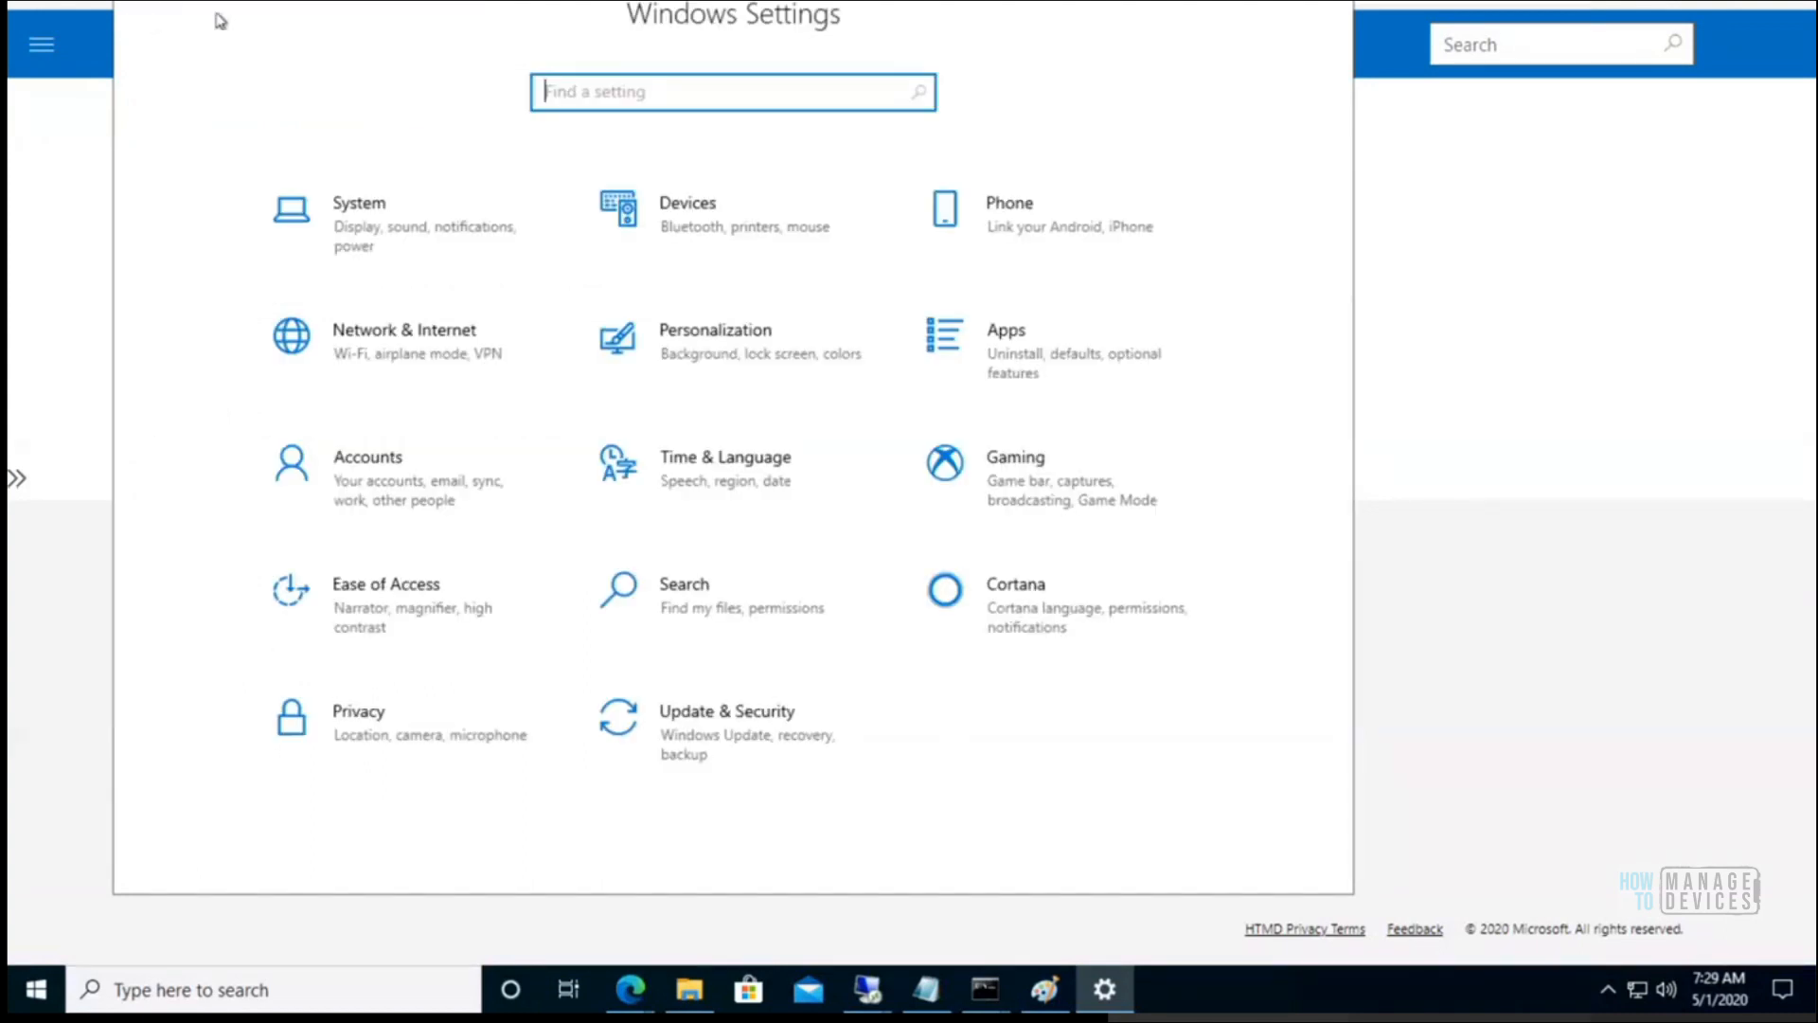
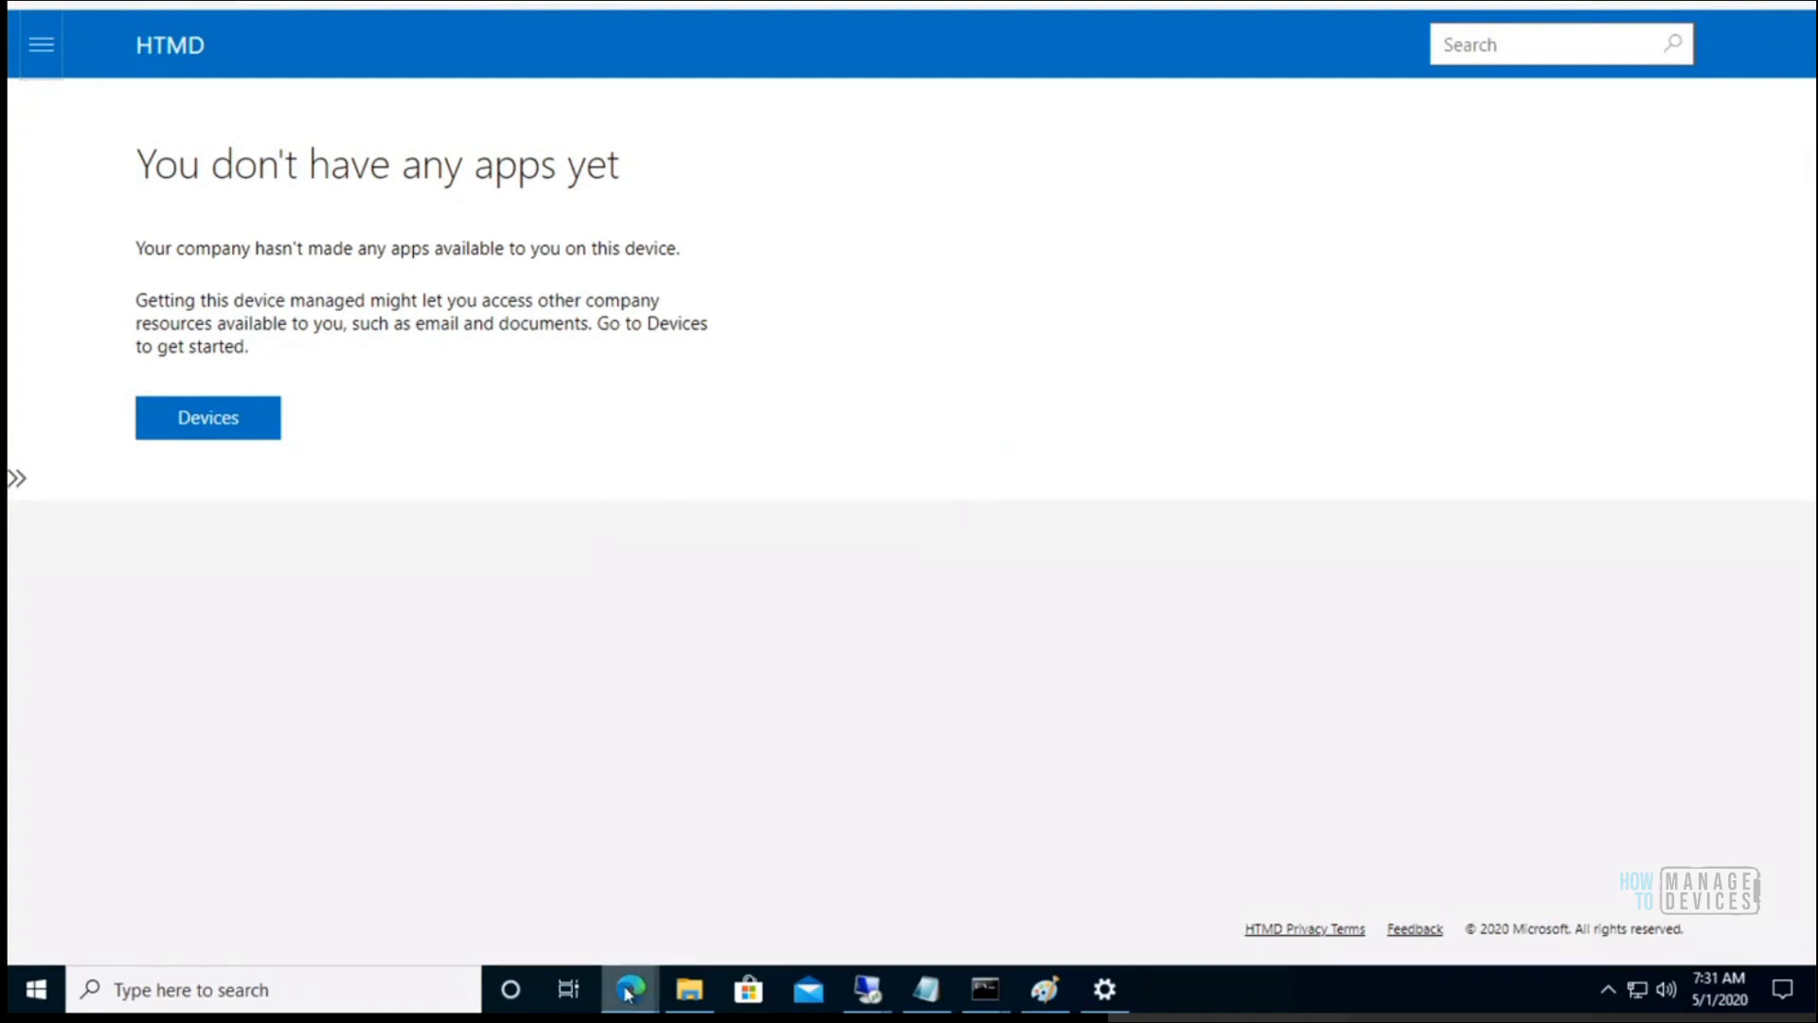
- Switch back to Endpoint Manager and reopen Mail and Calendar (Online) from All apps to review its properties and assignments
mouse_move(630, 989)
click(549, 924)
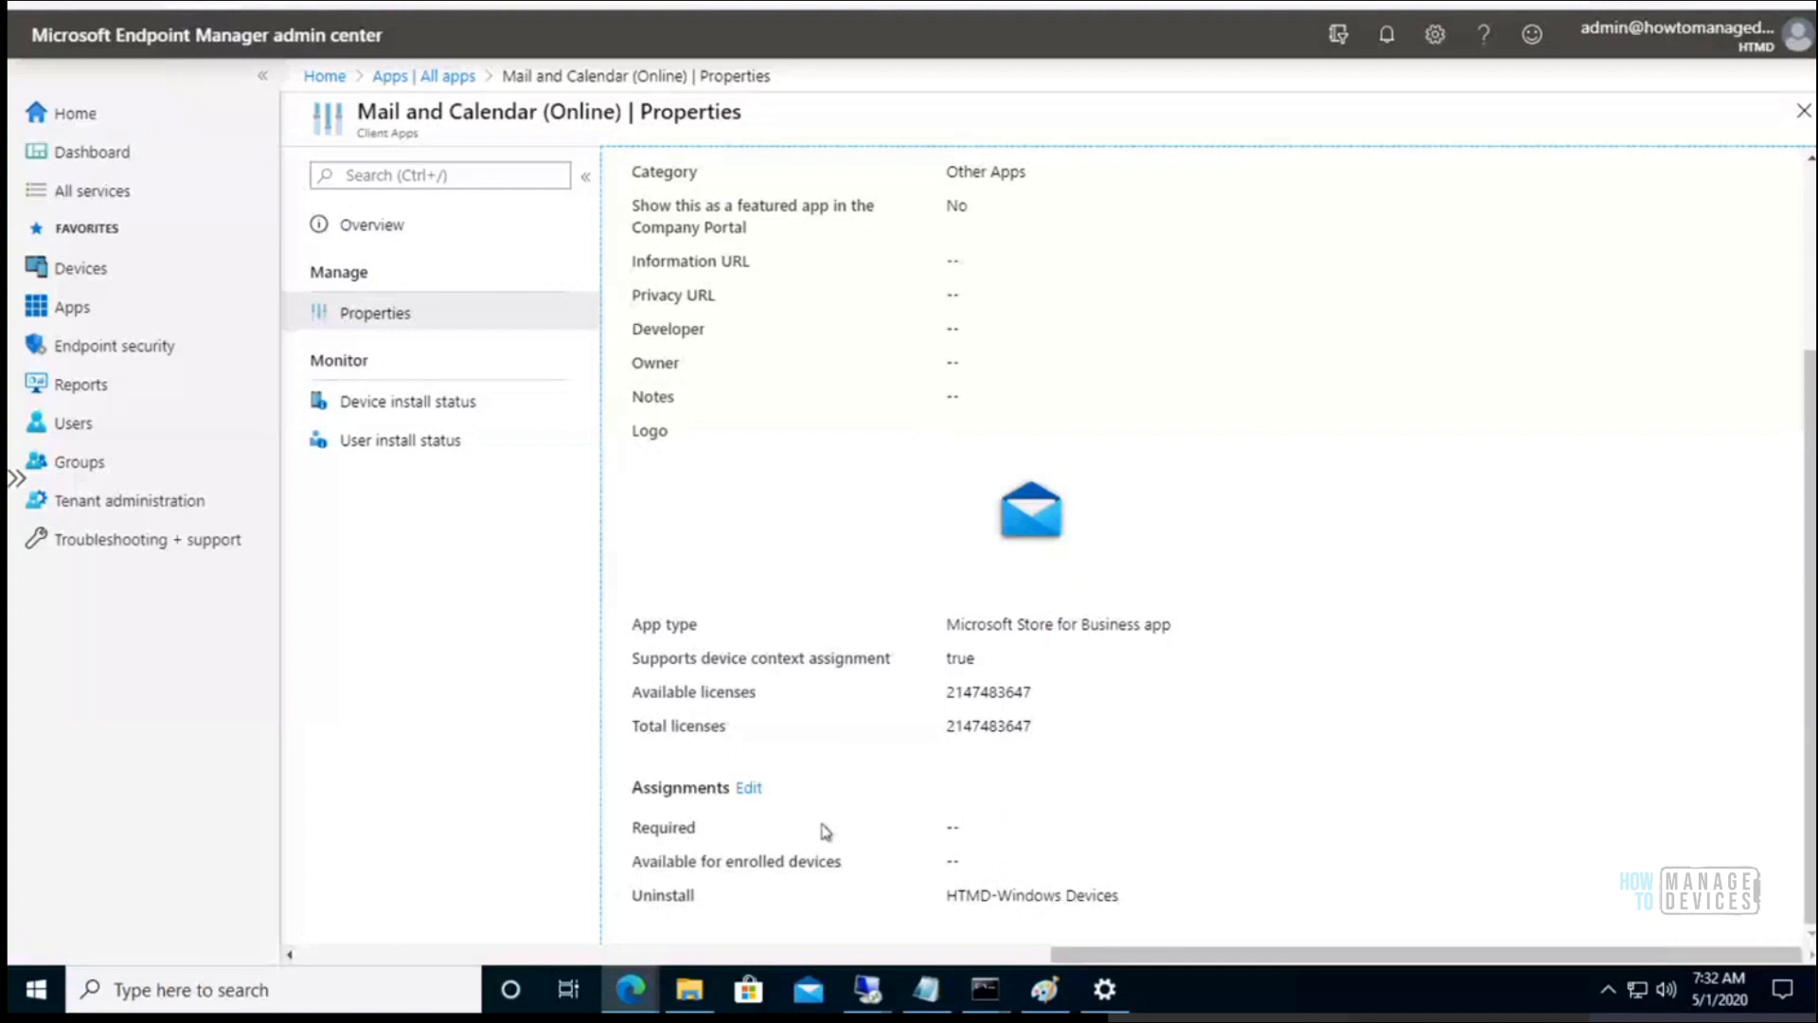
mouse_move(629, 989)
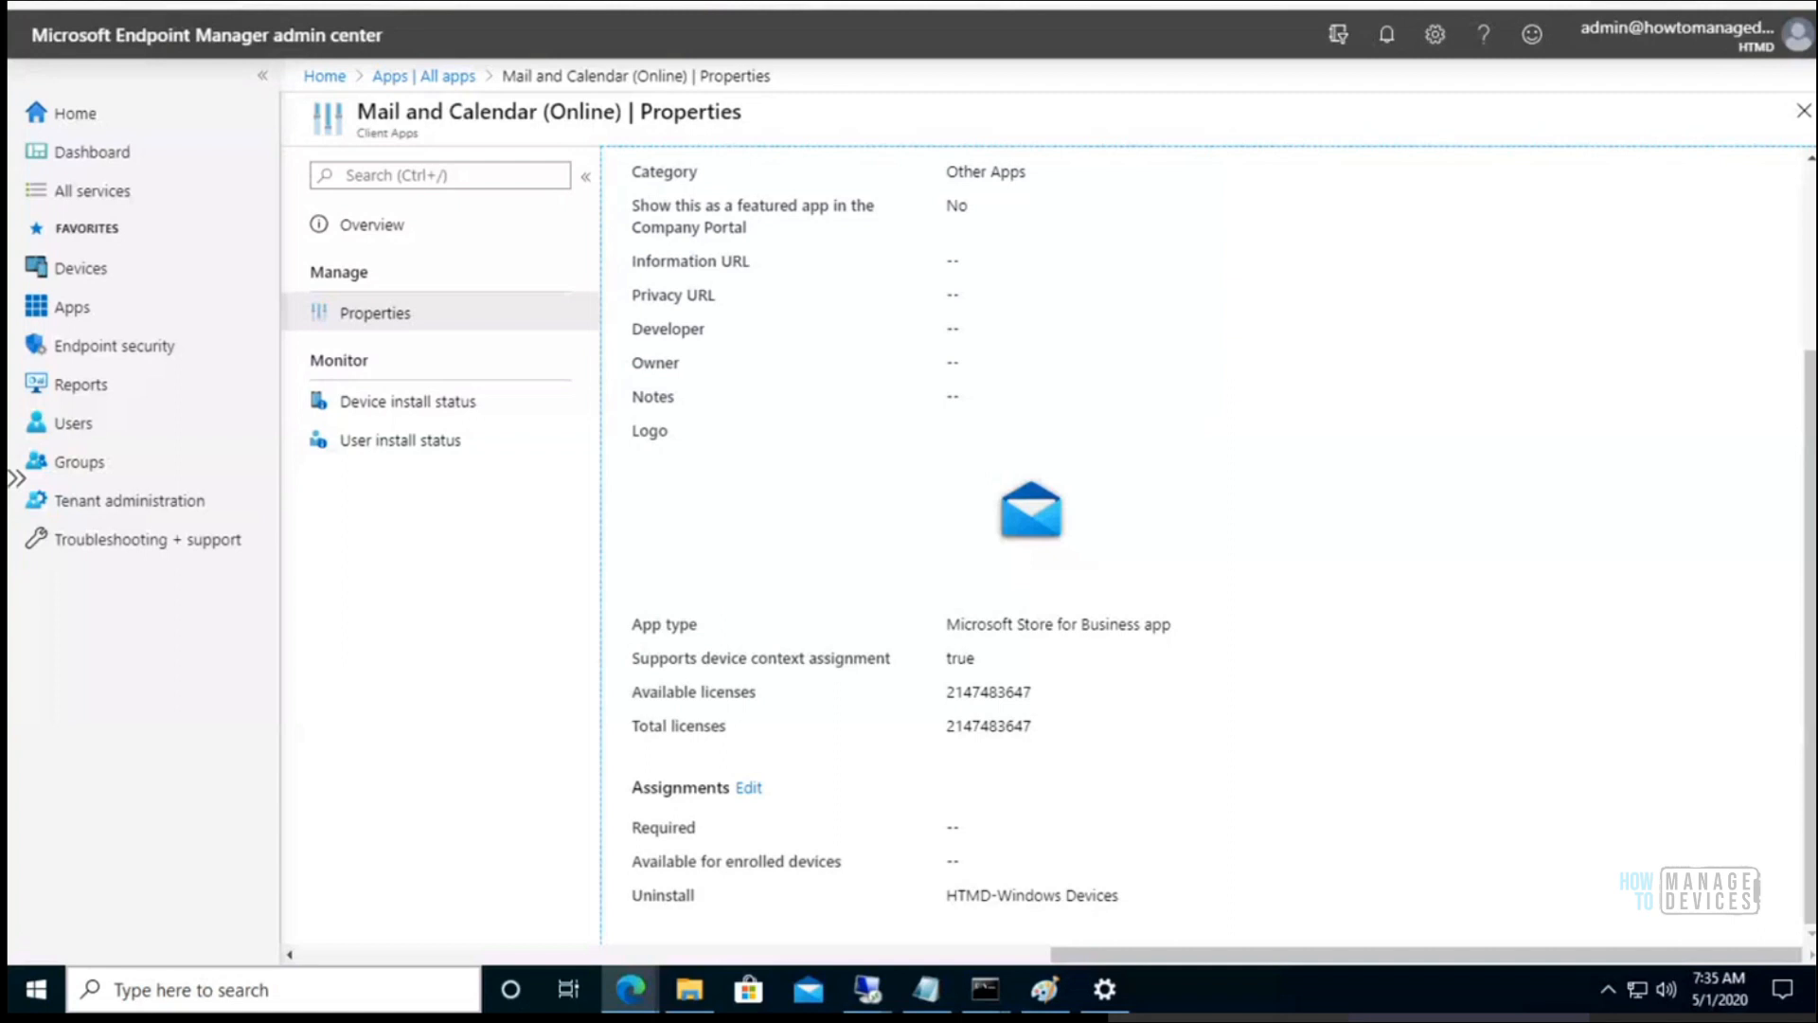
click(407, 76)
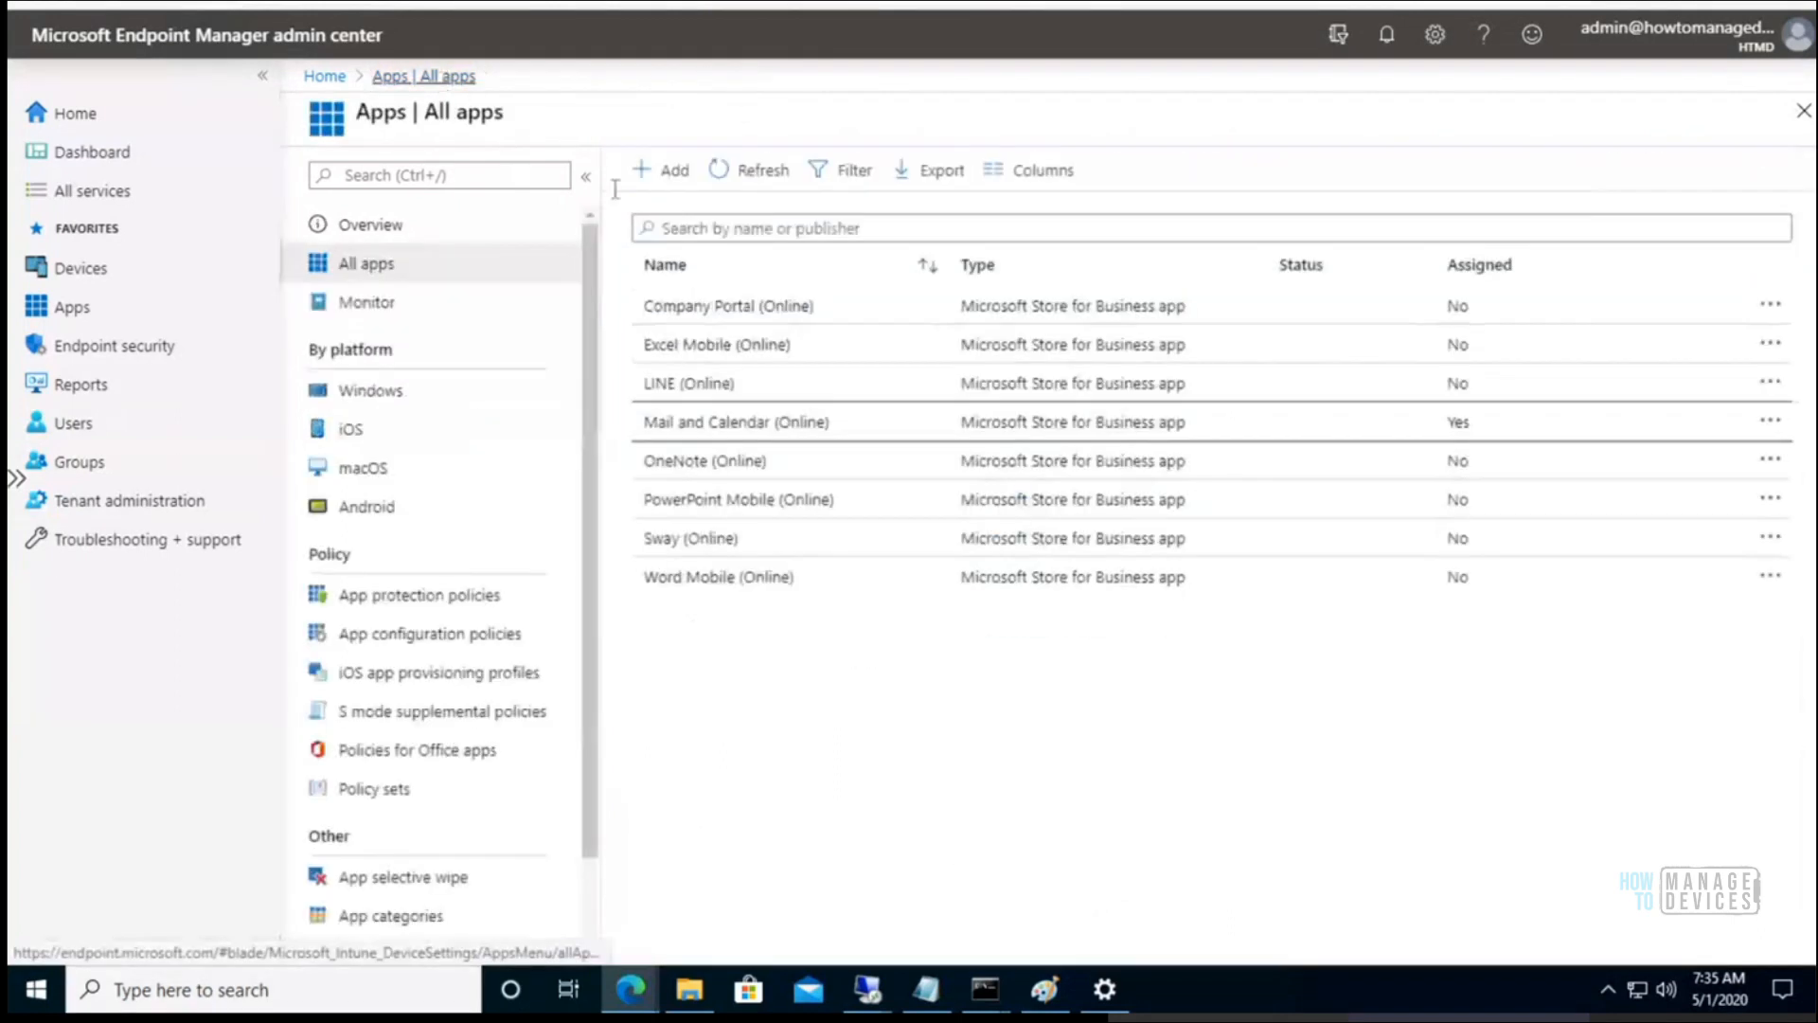
click(716, 424)
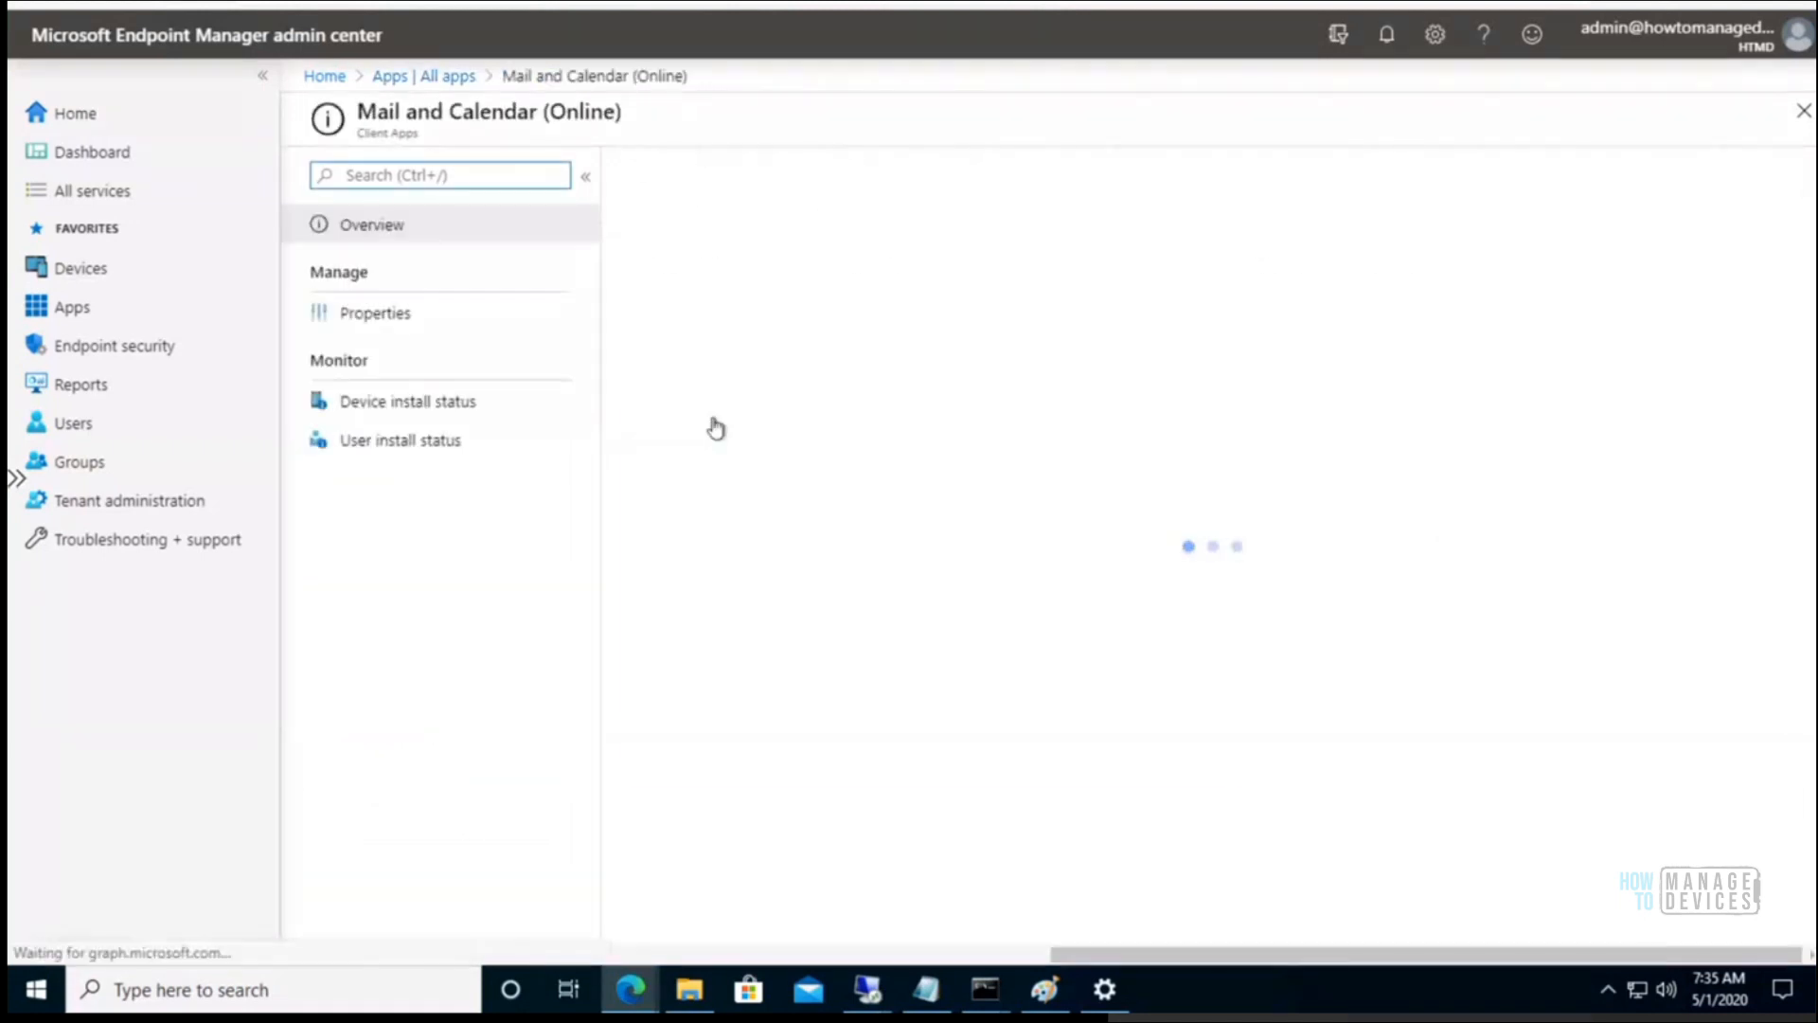
click(383, 322)
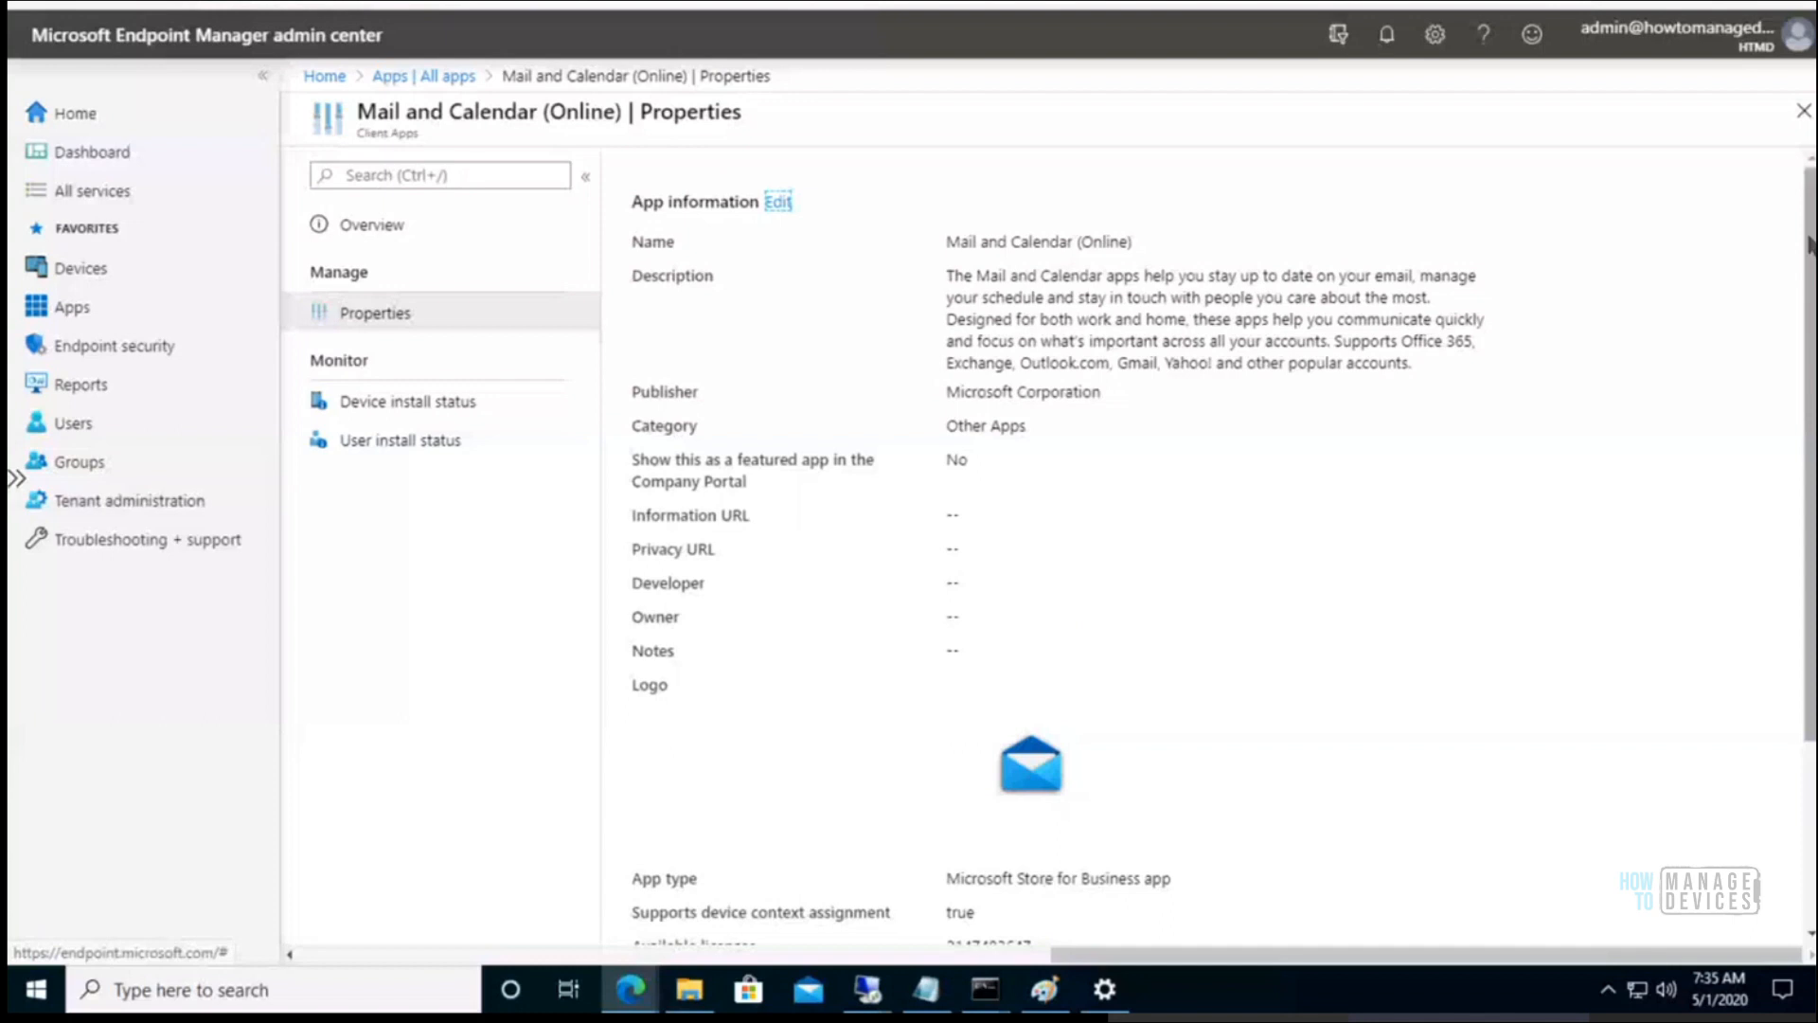
drag(1811, 246, 1811, 519)
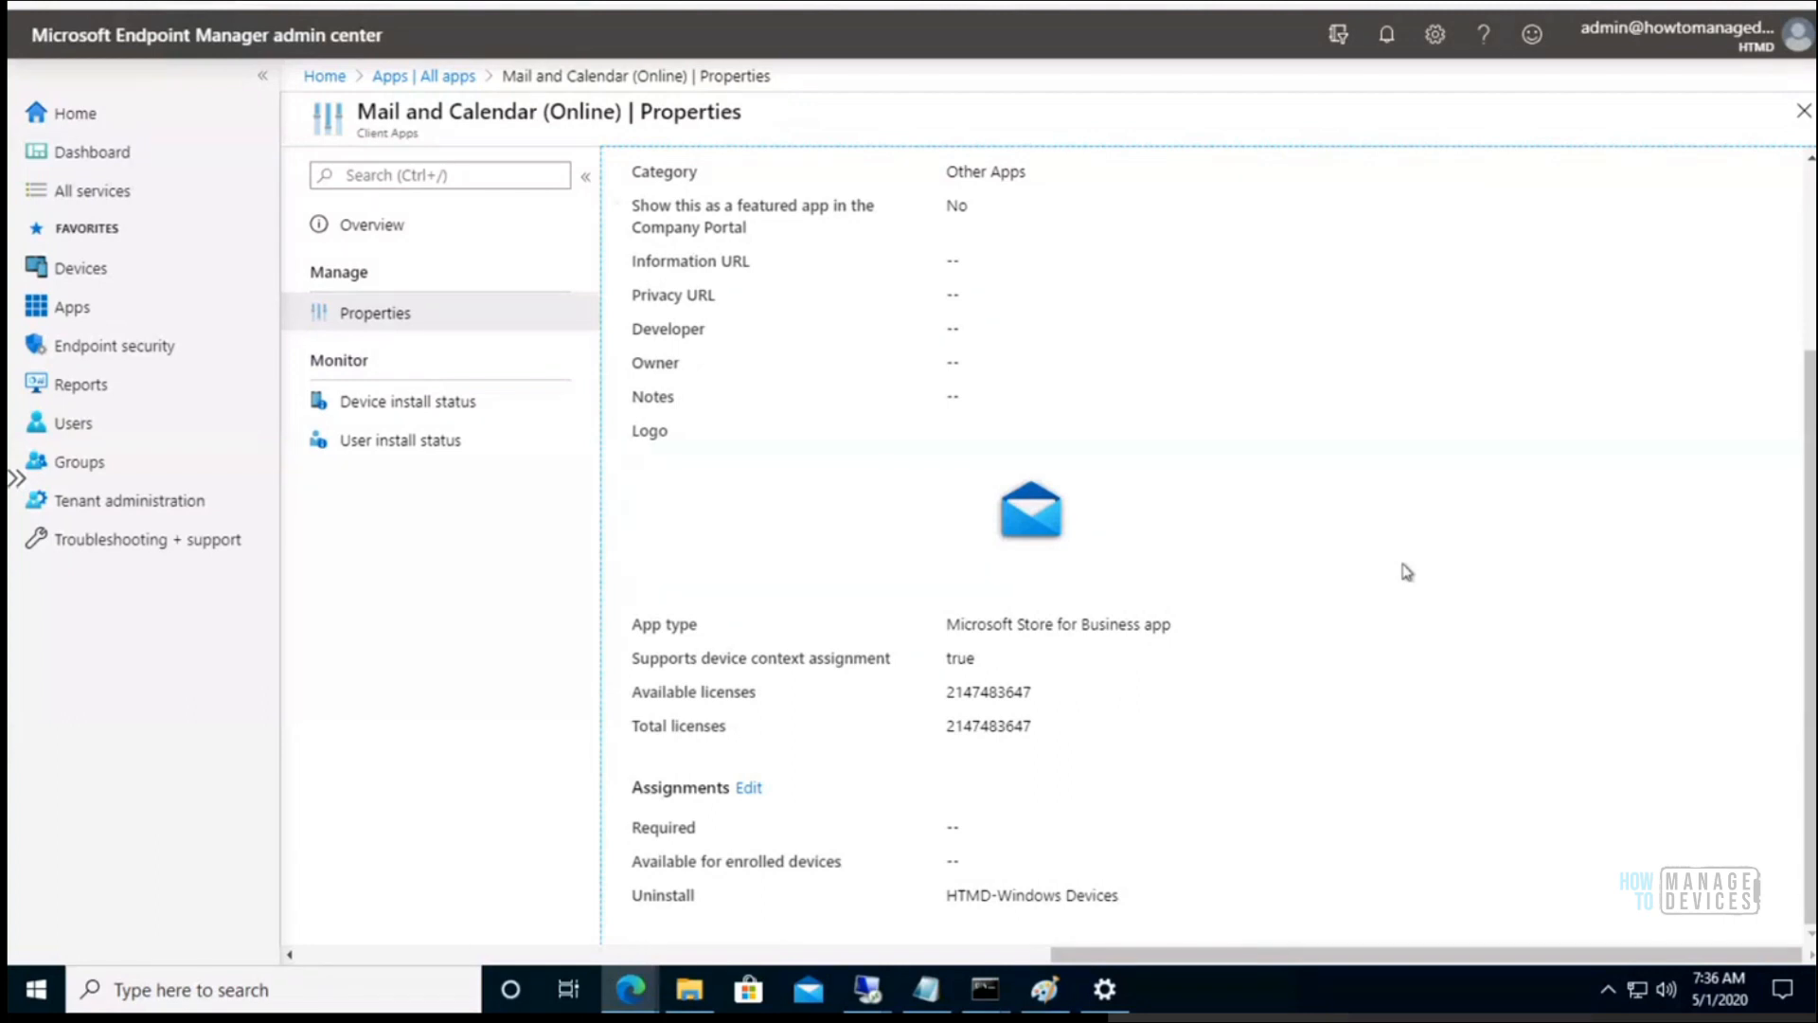
- Return to the All apps list, review the app types offered for a new app, and cancel the selection
click(445, 77)
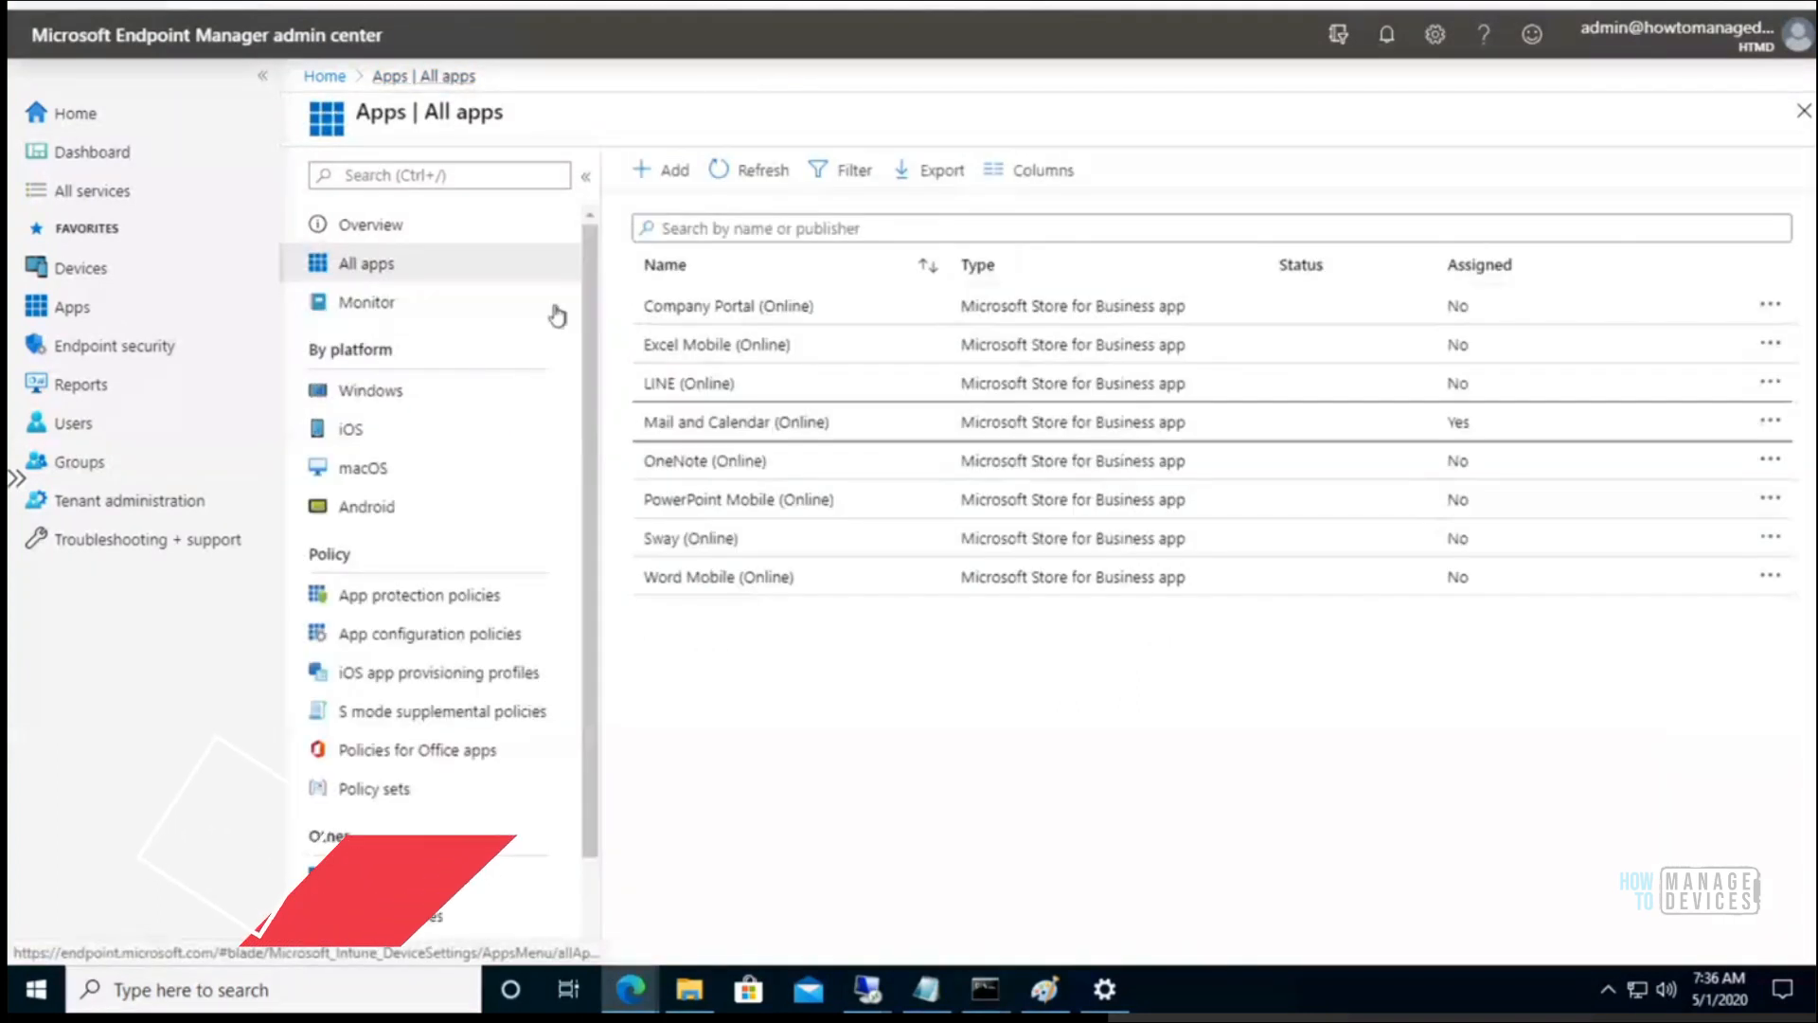
click(655, 174)
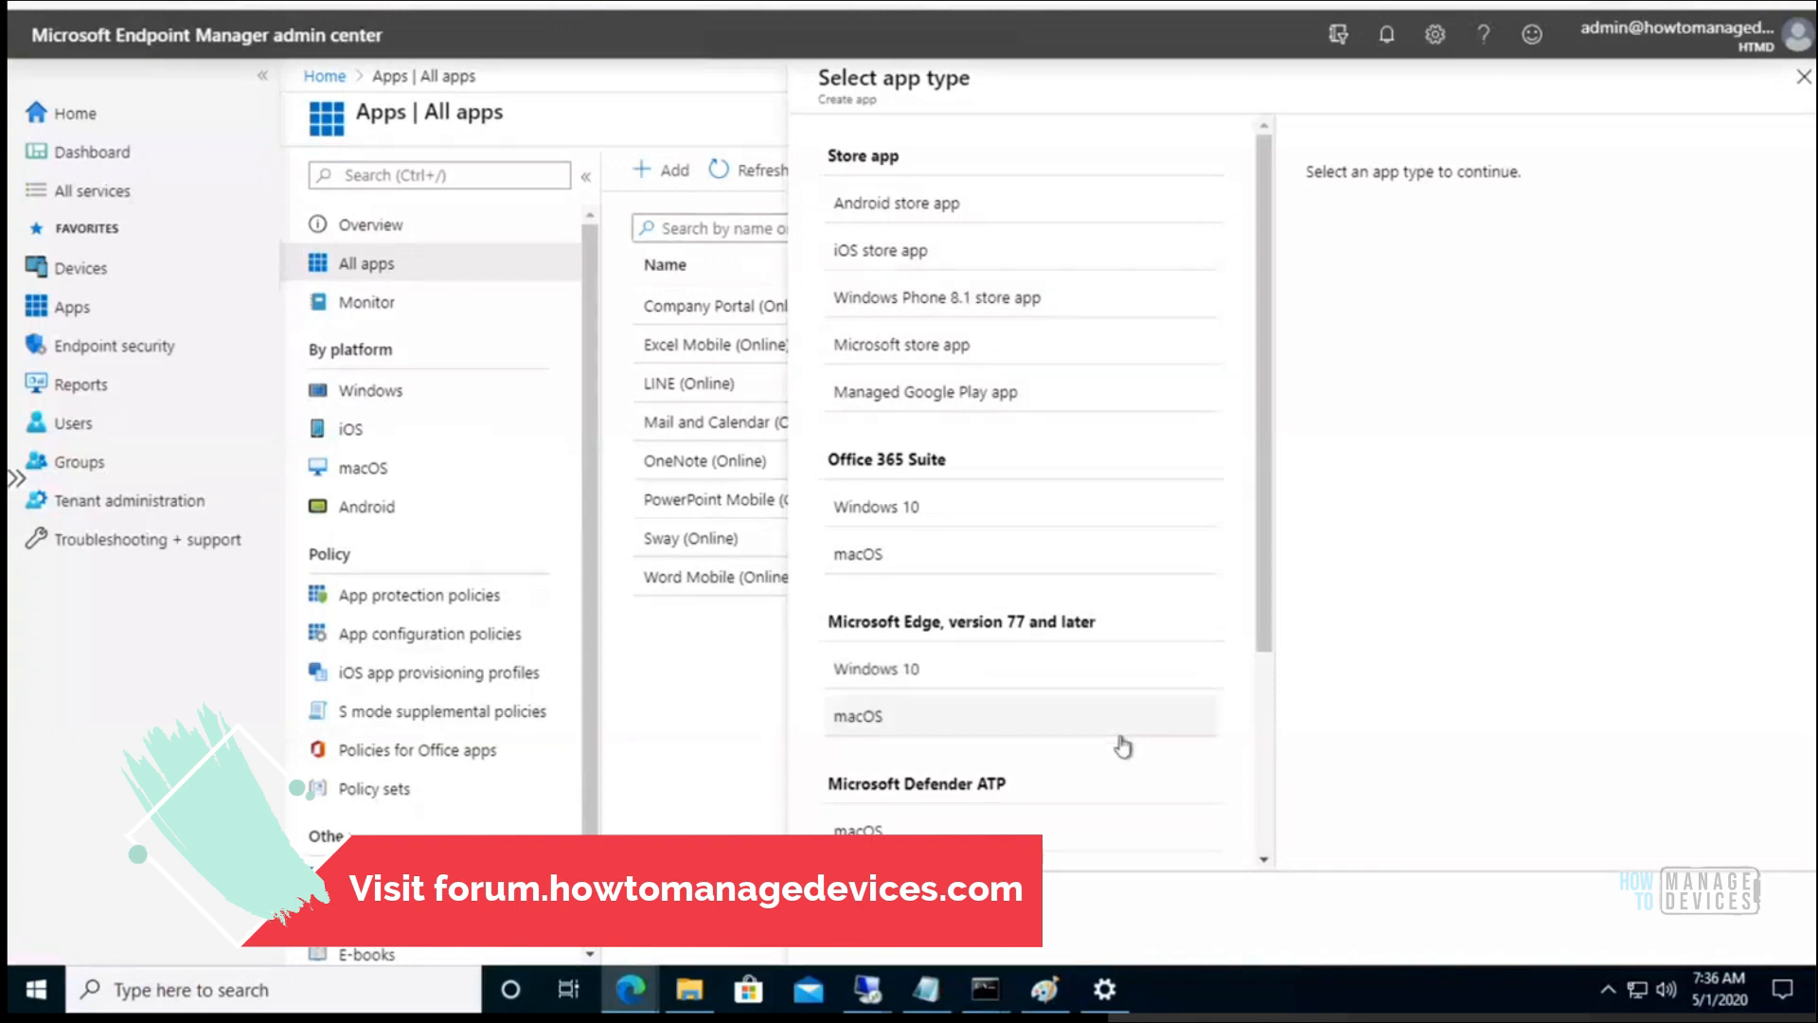
click(705, 730)
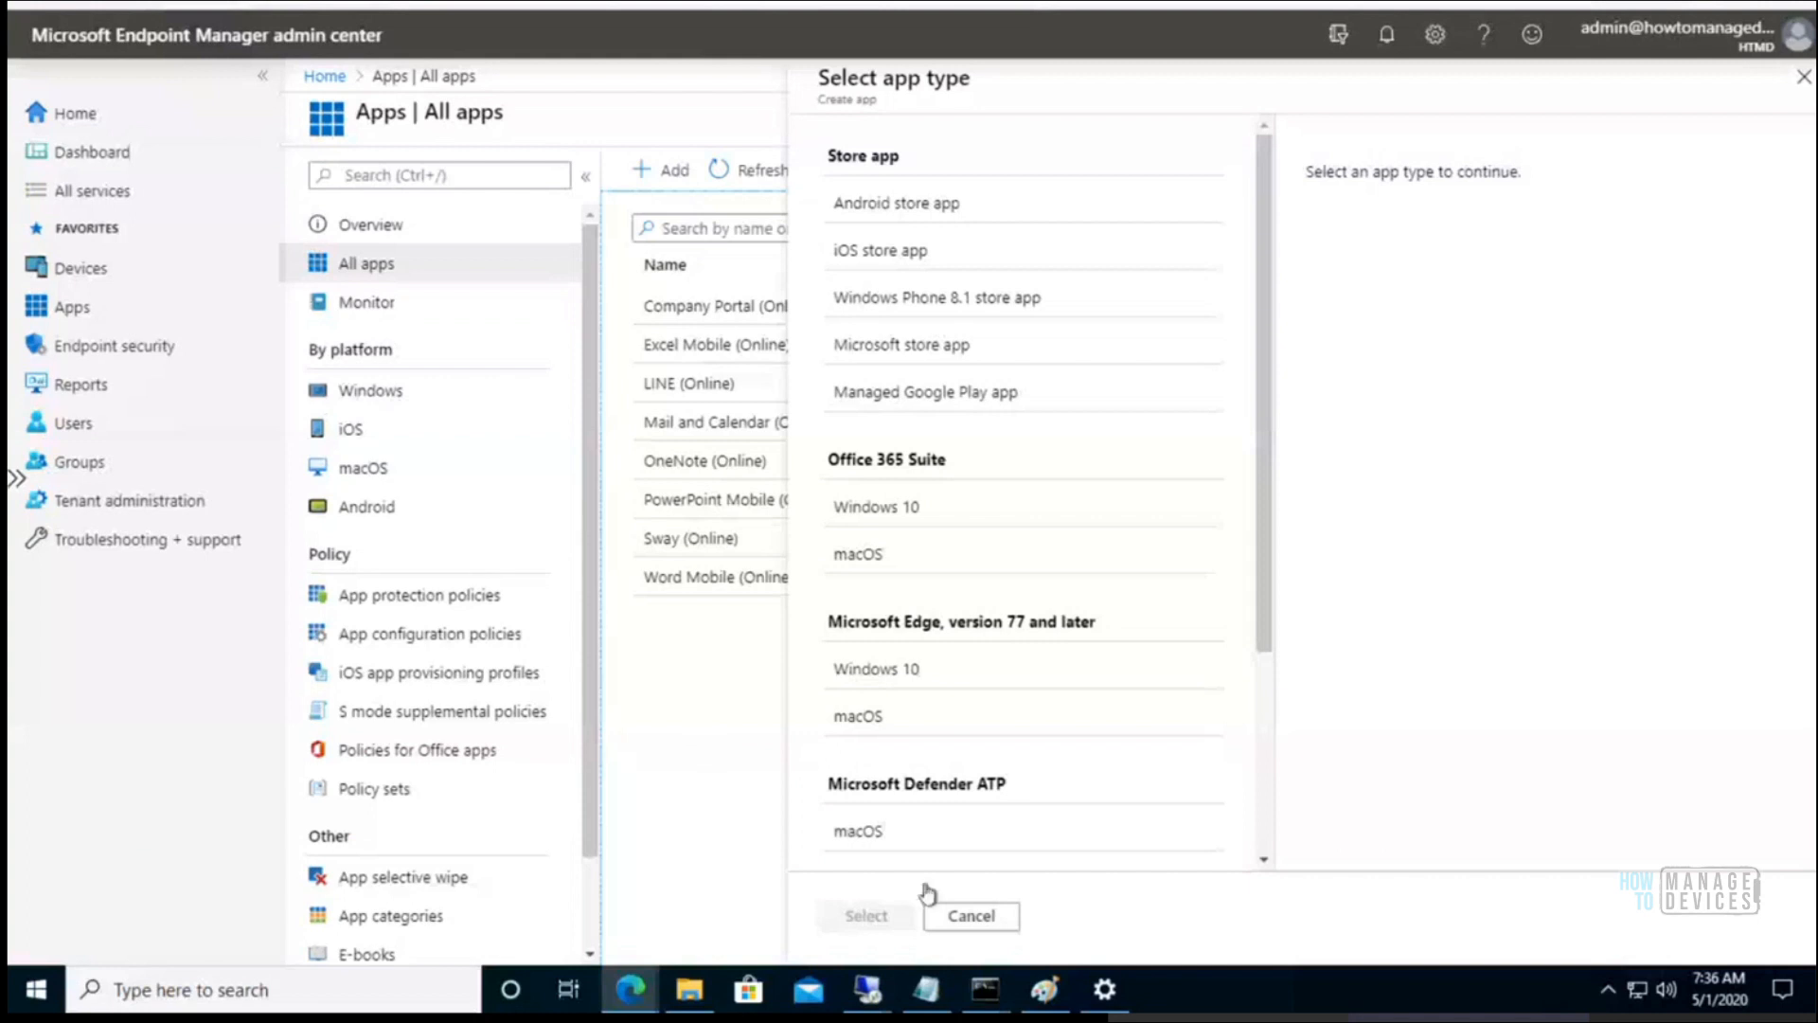
click(961, 917)
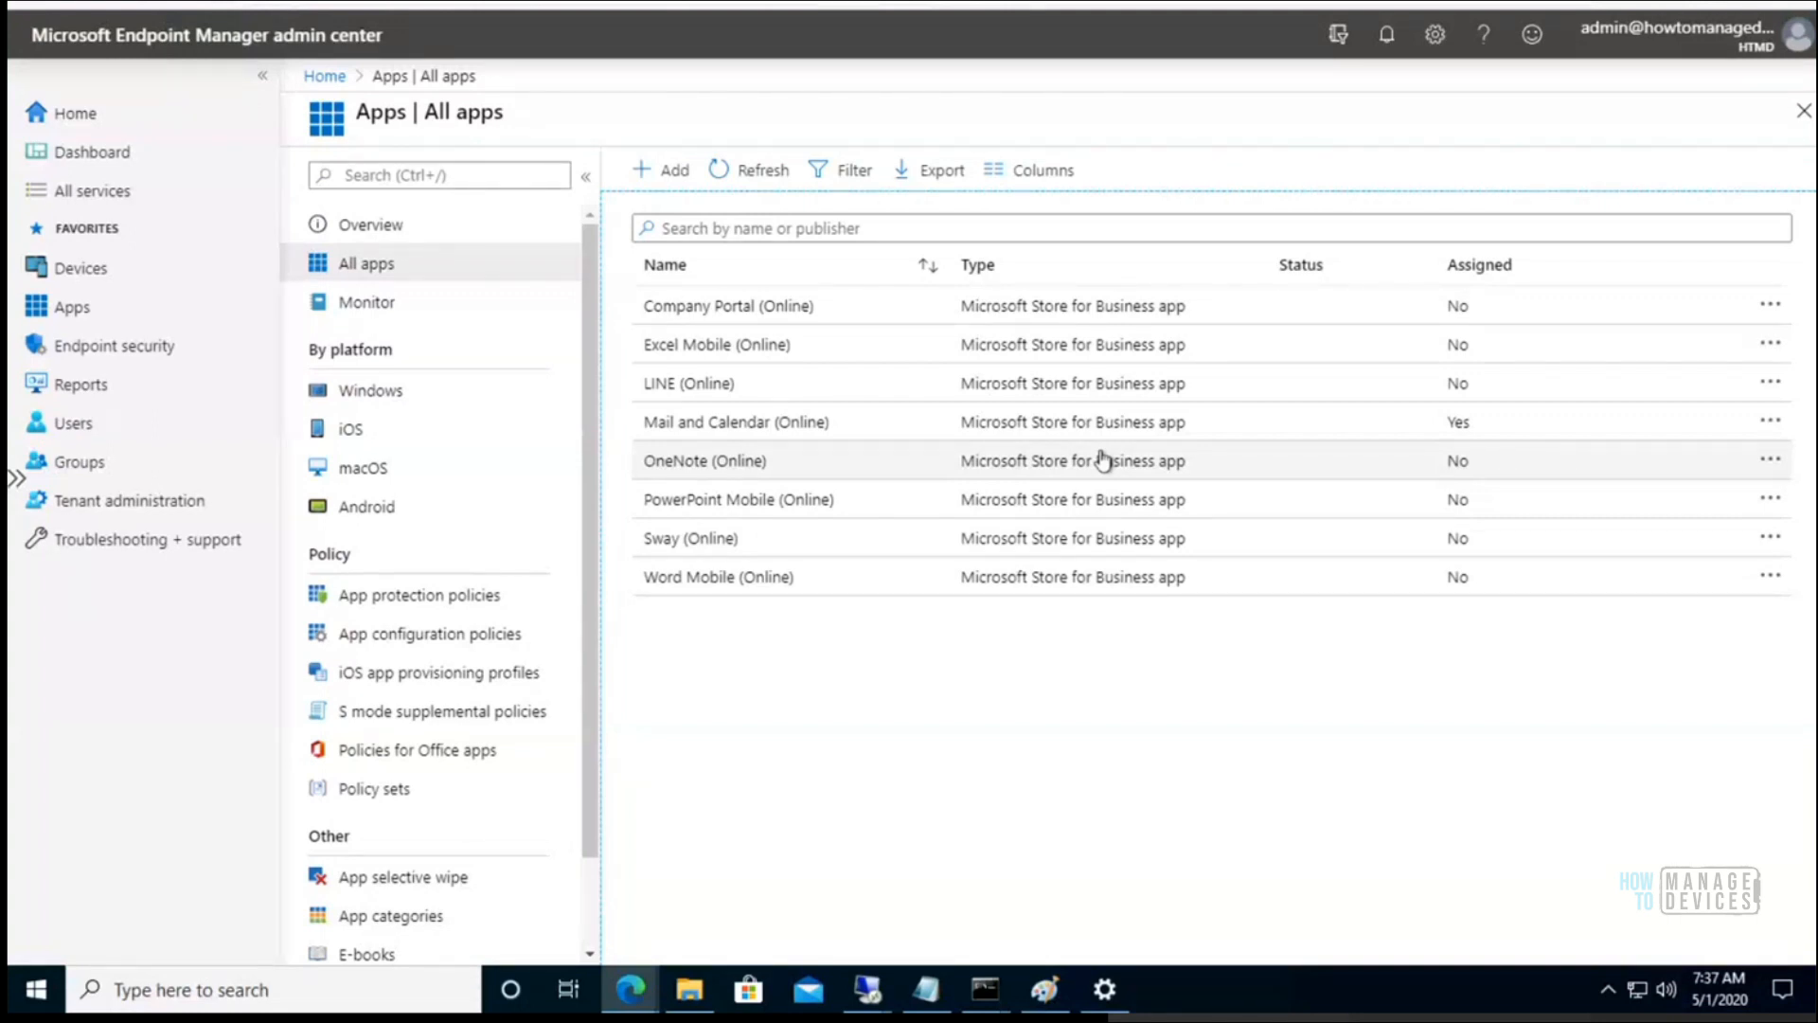
- Preview the AAD query file that is open in Notepad
mouse_move(926, 989)
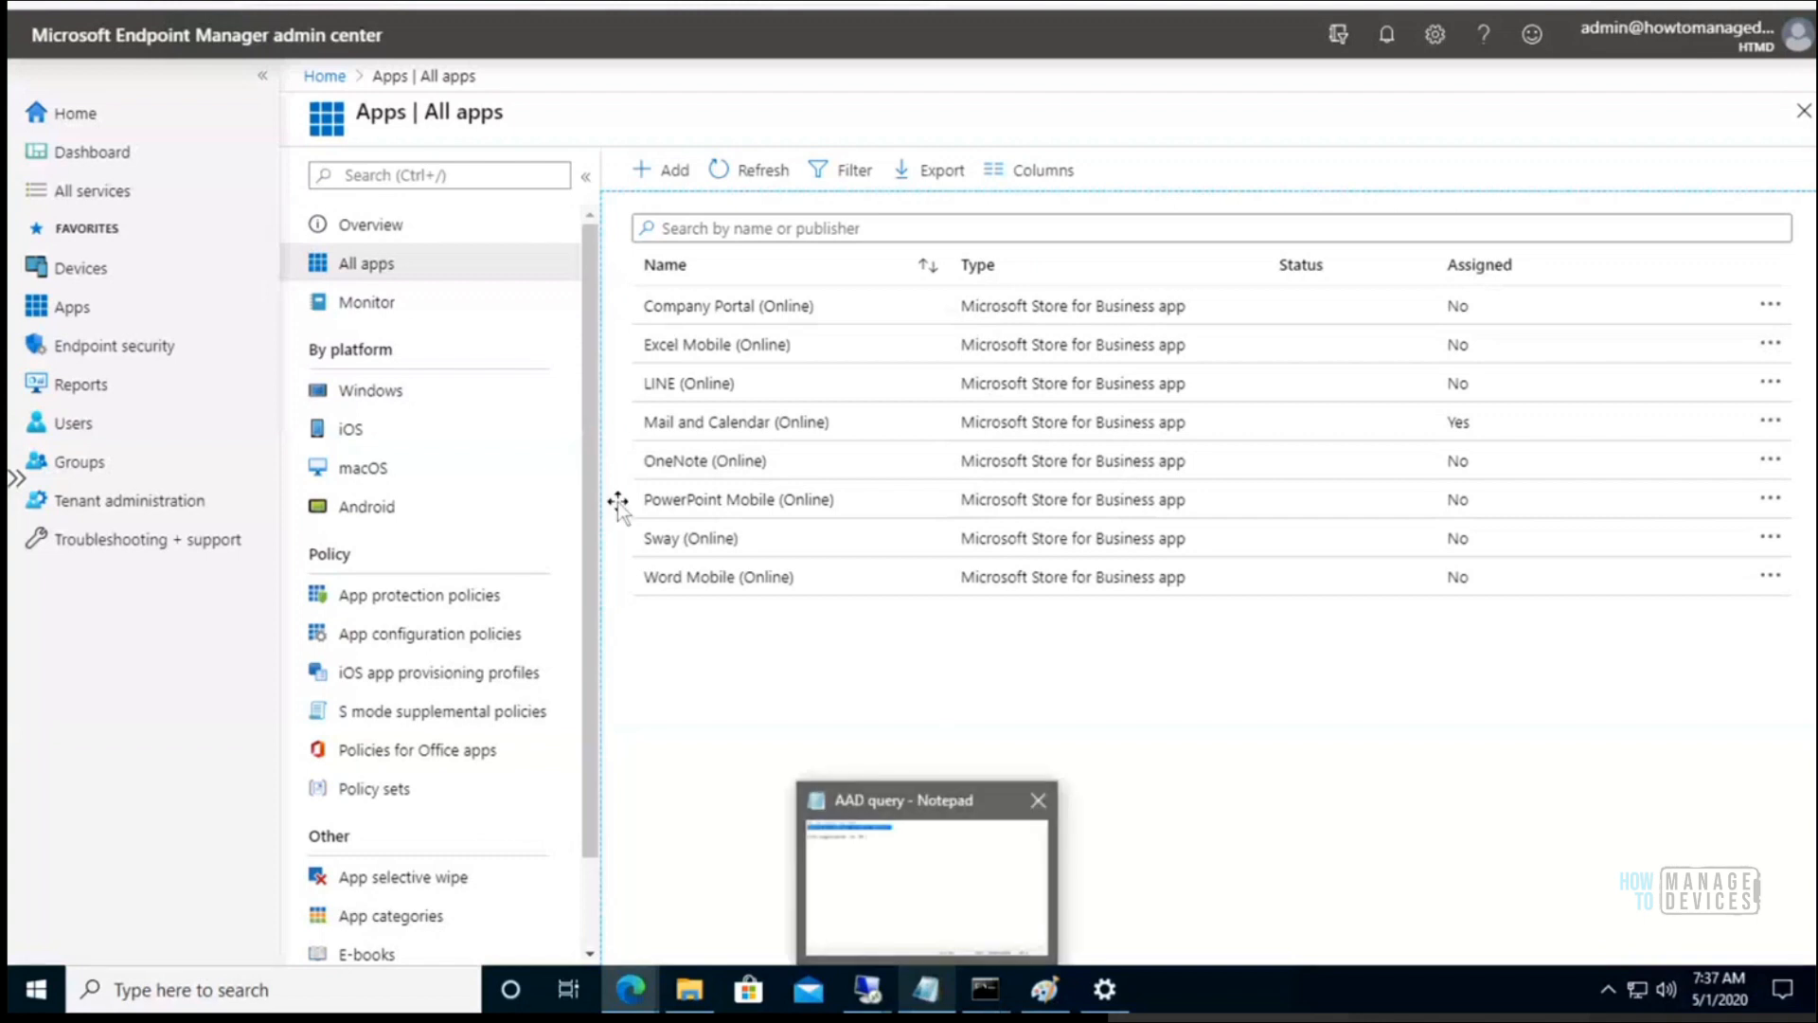
mouse_move(927, 881)
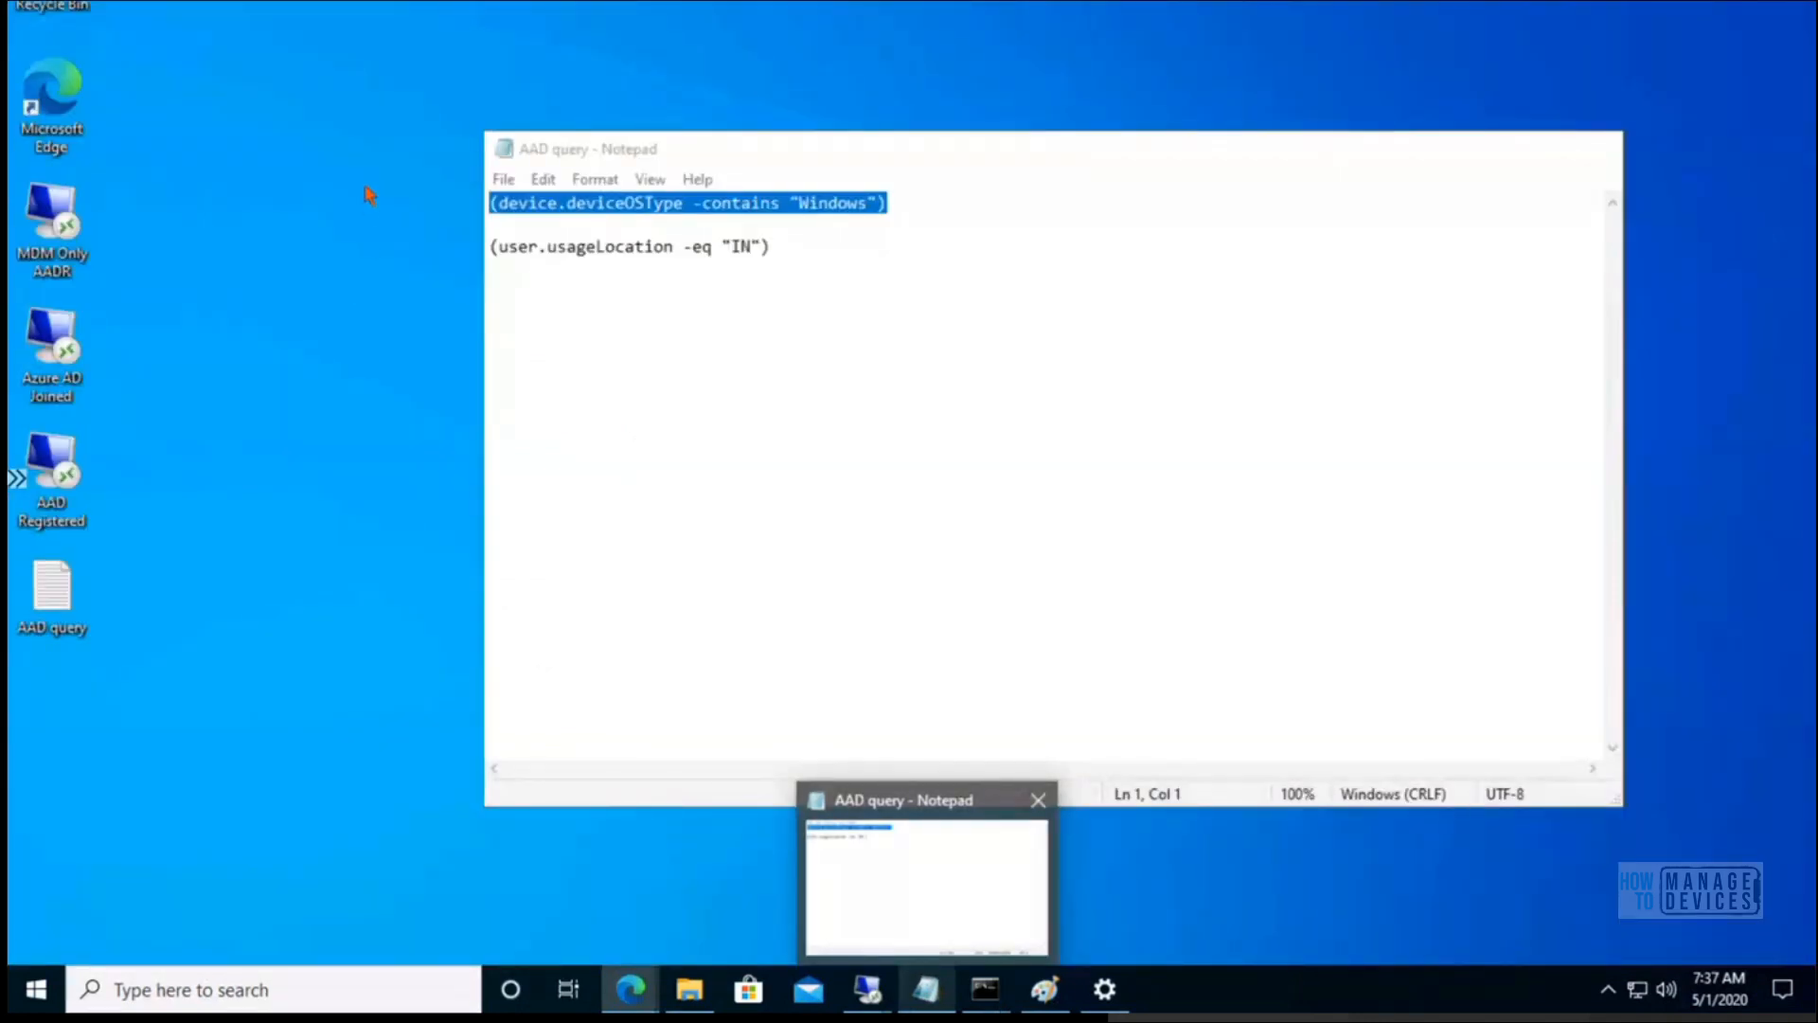